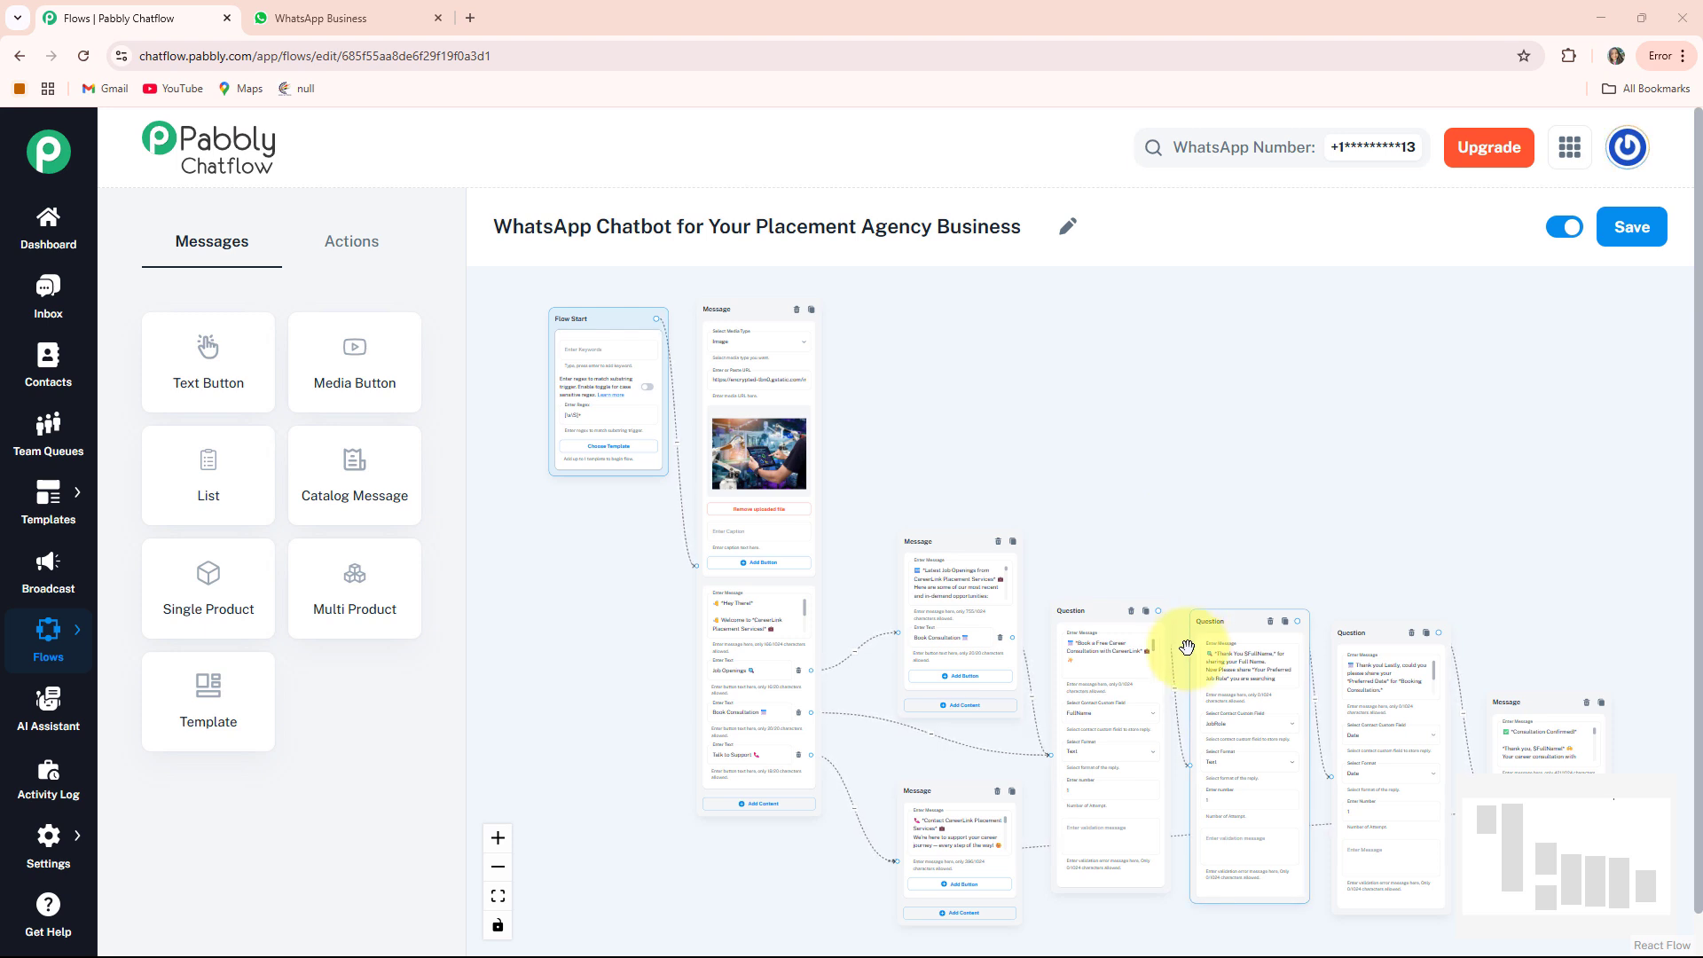
Send 'Hi' to the Placement Agency chatbot in WhatsApp Web
{"action": "left_click", "coordinate": [354, 19]}
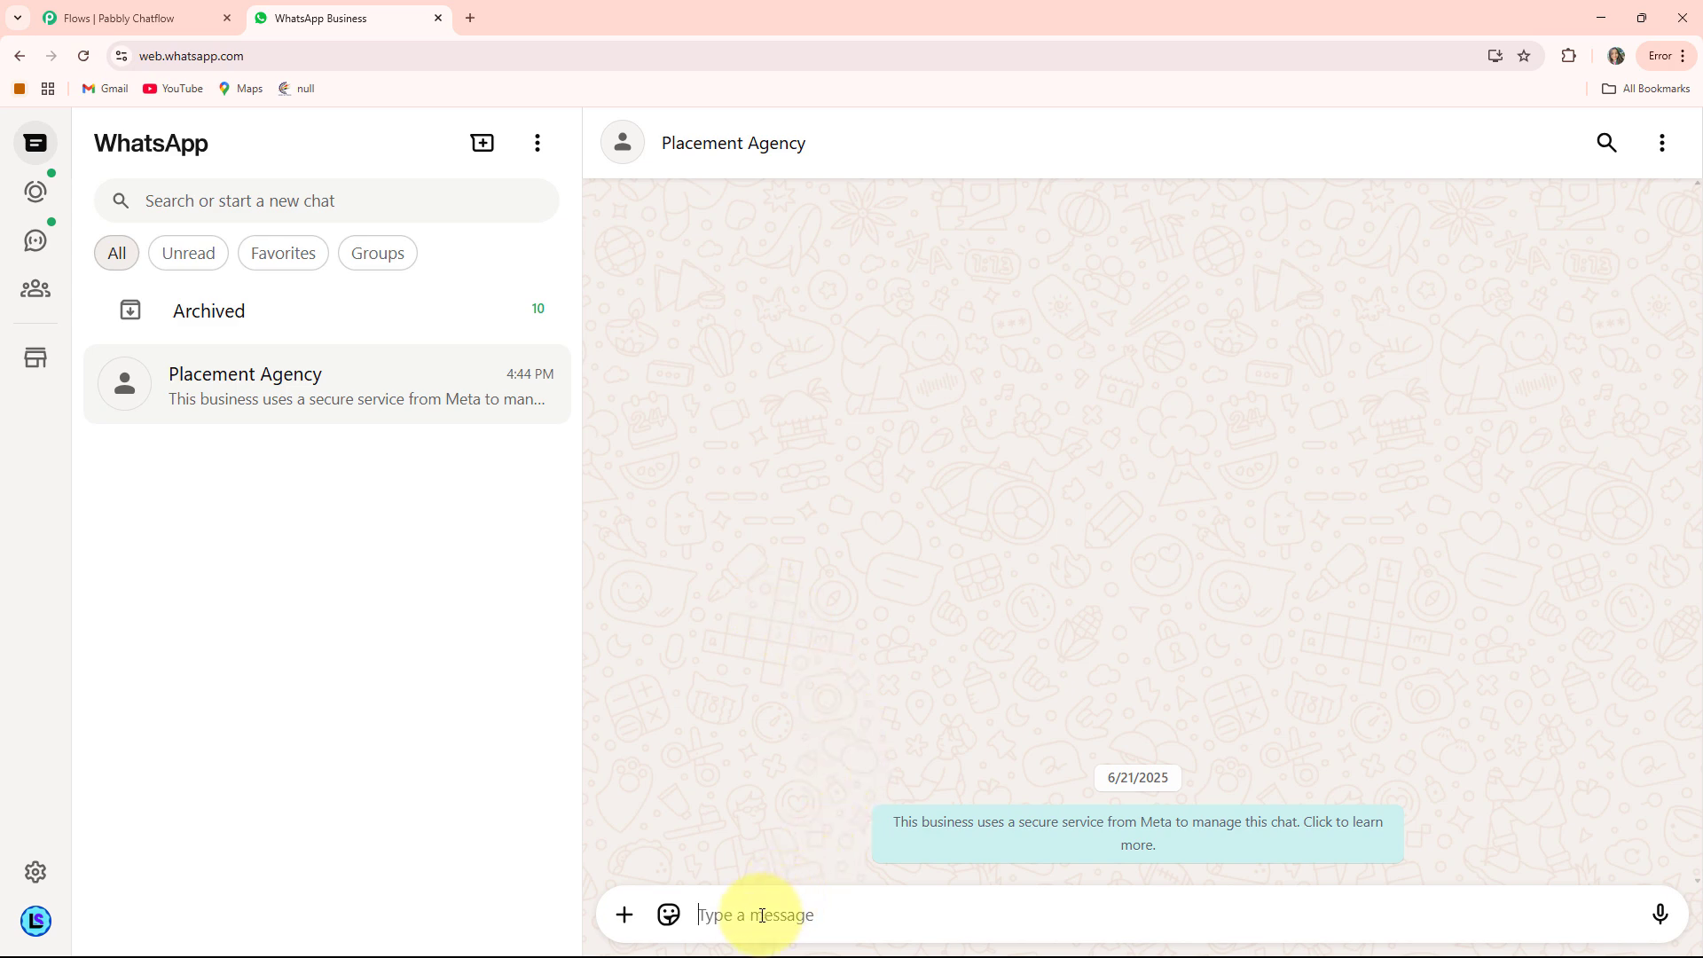
{"action": "type", "text": "H"}
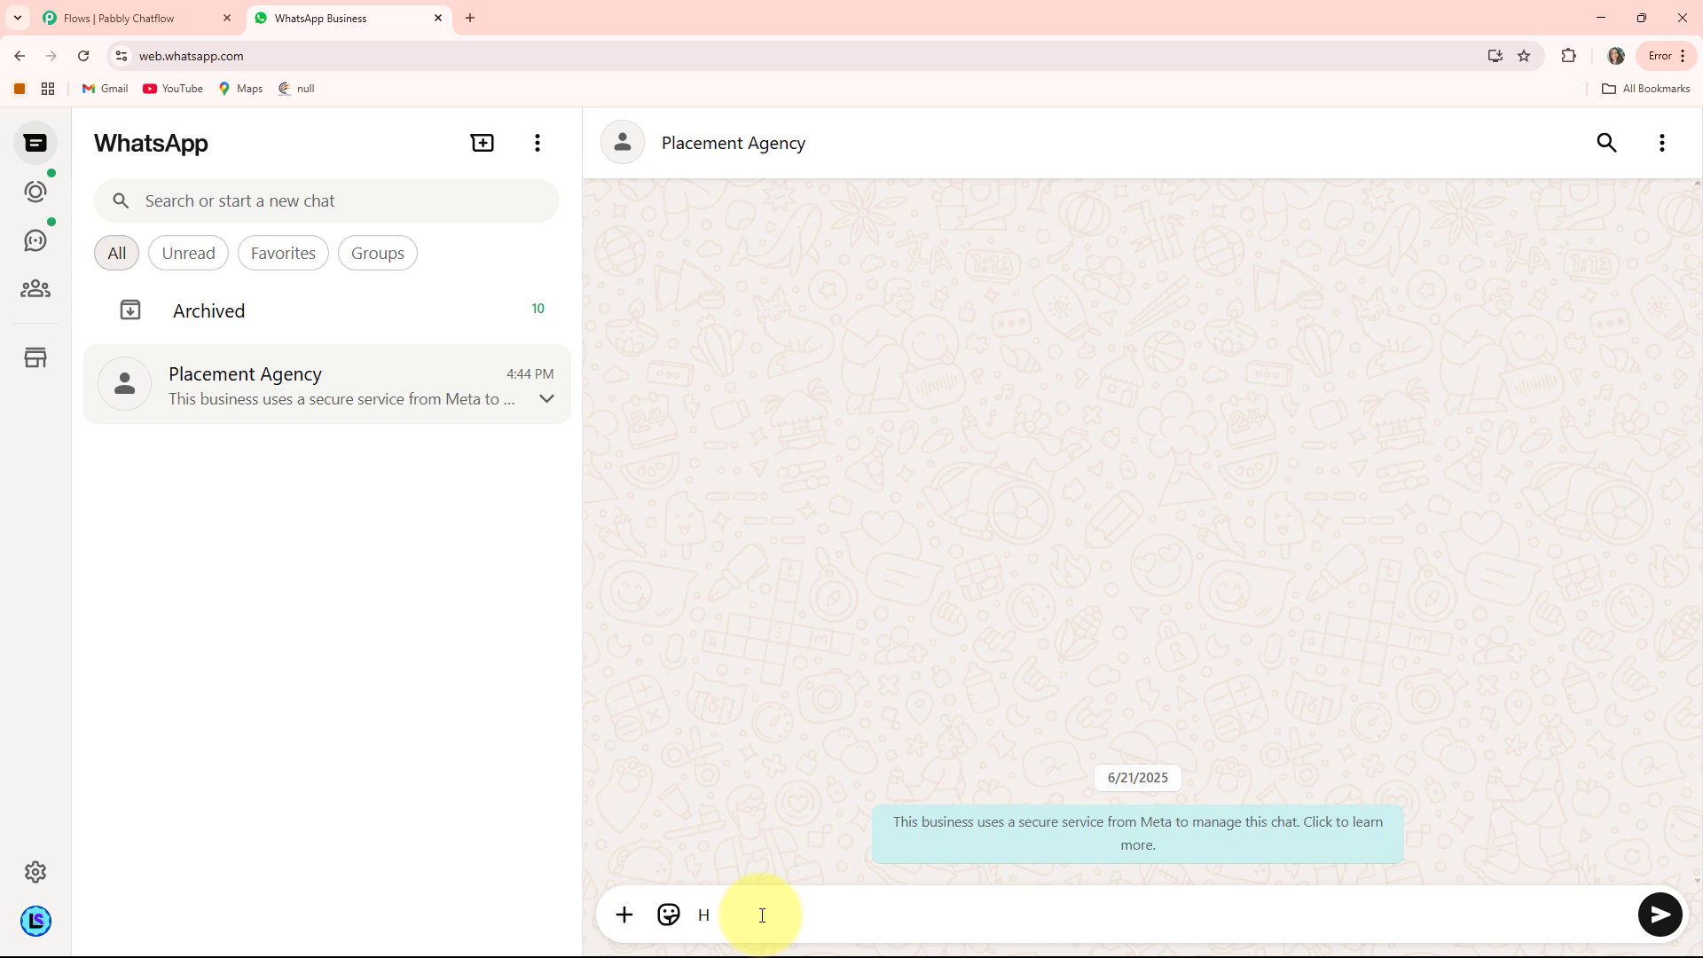
{"action": "type", "text": "i"}
{"action": "key", "text": "Return"}
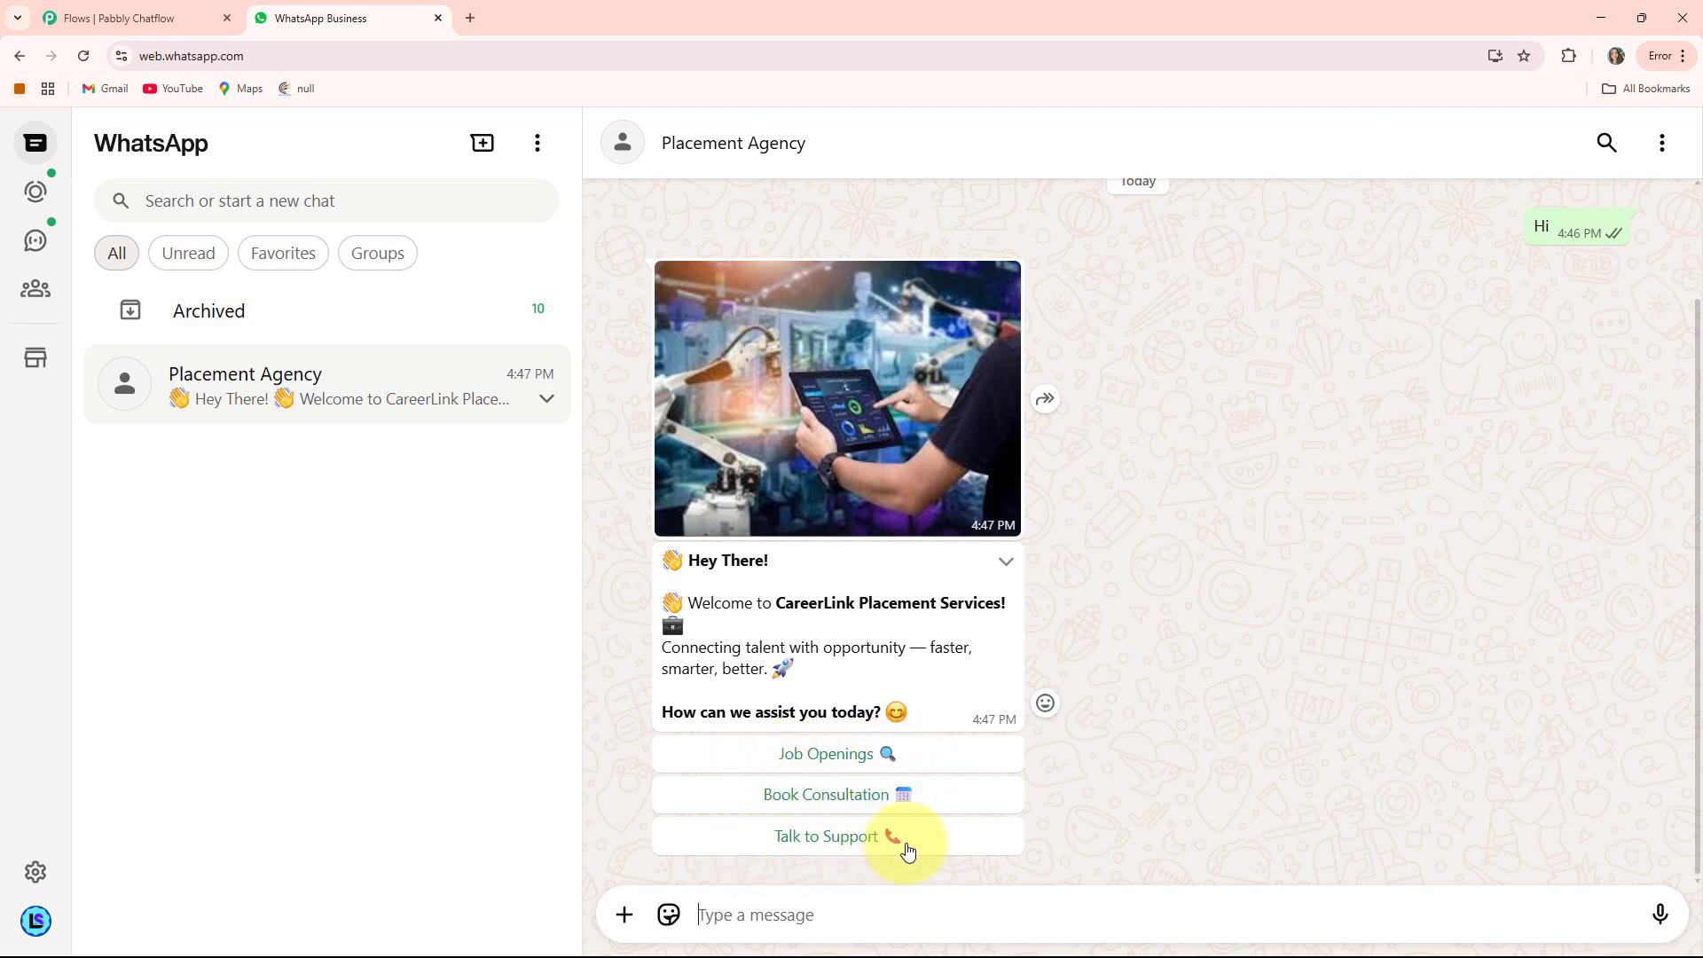
Choose Job Openings and review the five listed job opportunities
{"action": "left_click", "coordinate": [832, 768]}
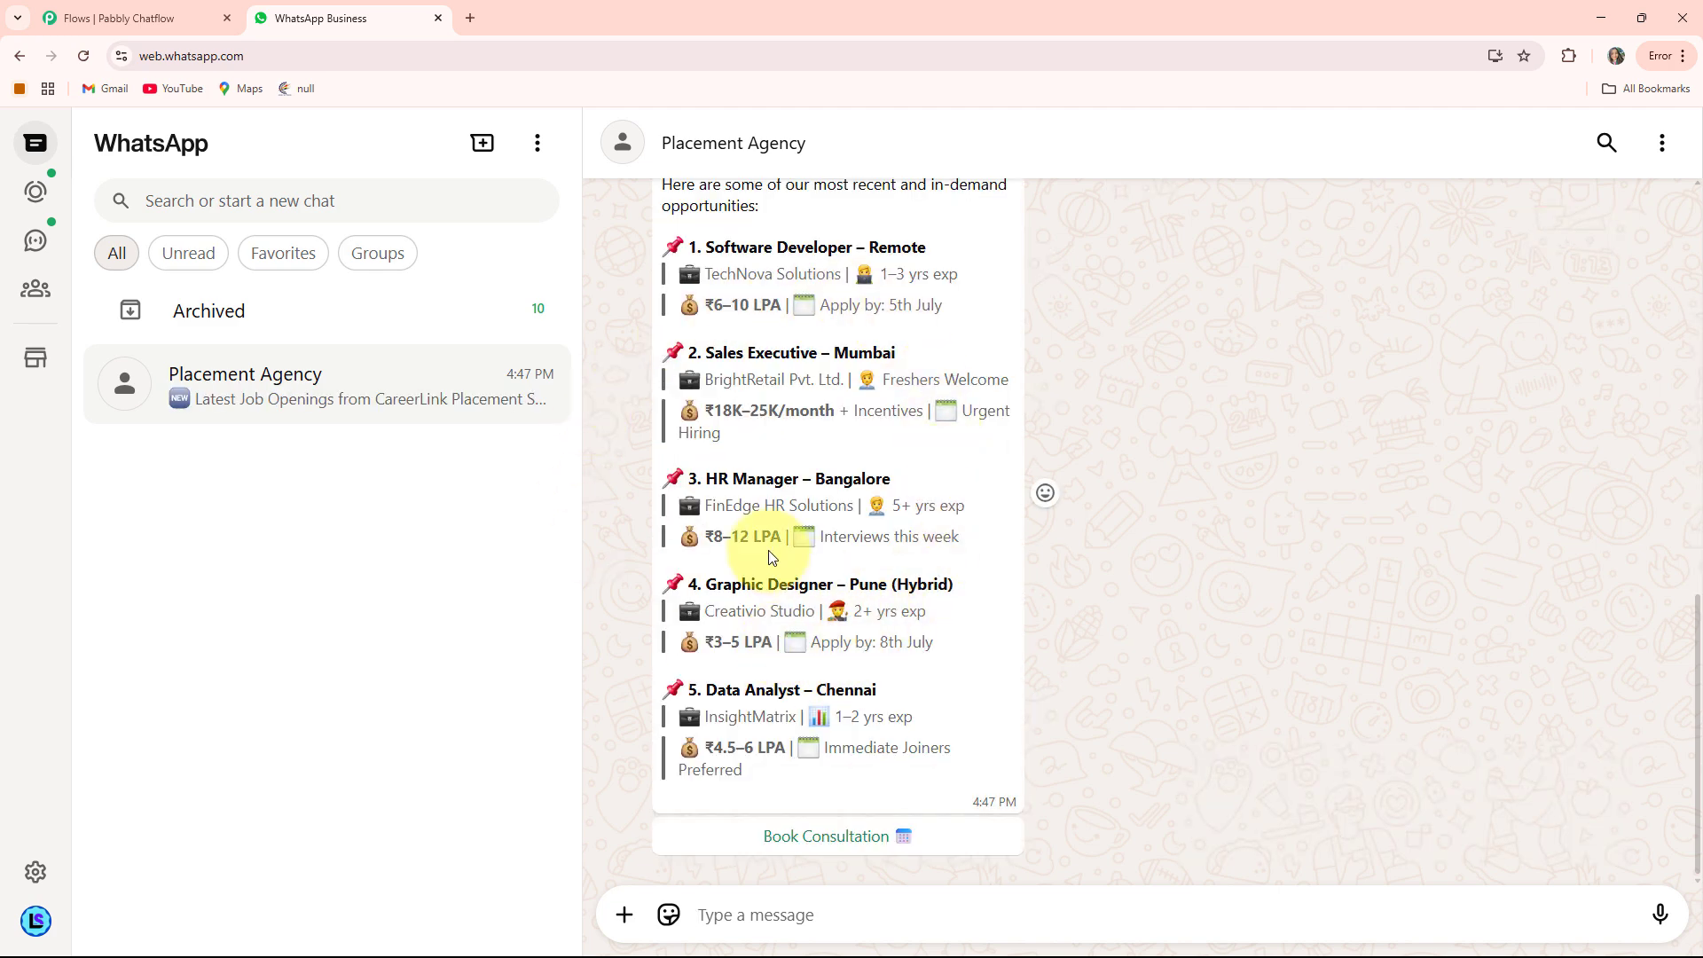
{"action": "scroll", "coordinate": [867, 541], "scroll_direction": "up", "scroll_amount": 1}
{"action": "scroll", "coordinate": [867, 540], "scroll_direction": "down", "scroll_amount": 1}
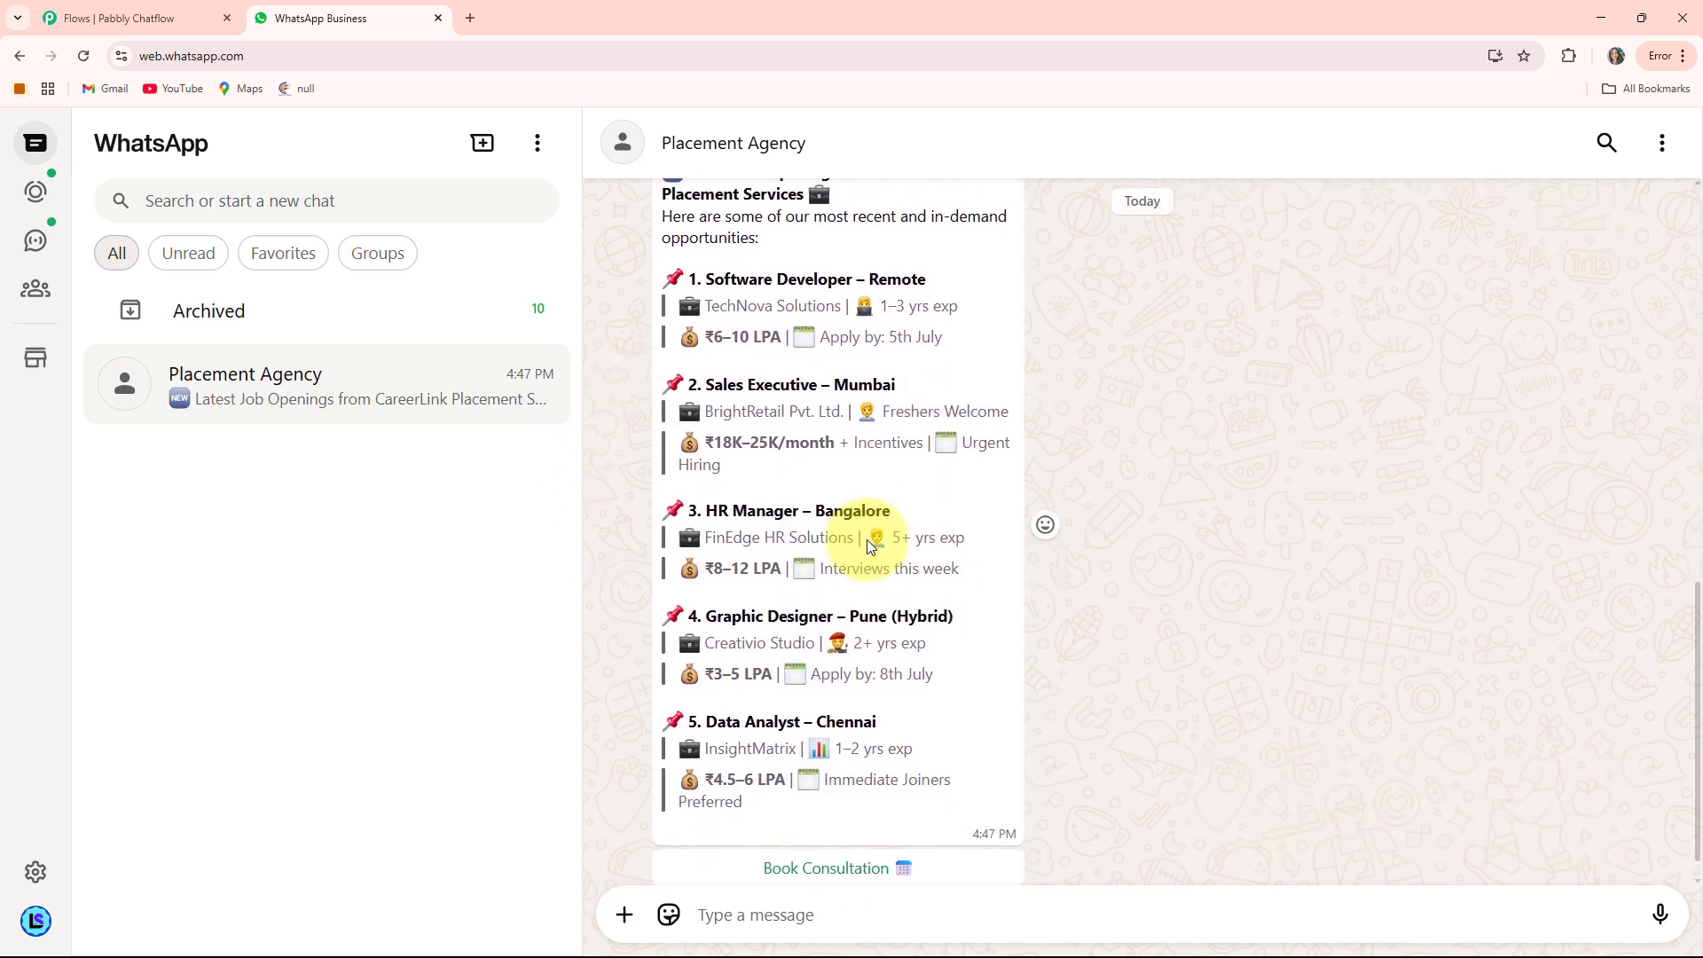
{"action": "scroll", "coordinate": [866, 540], "scroll_direction": "down", "scroll_amount": 1}
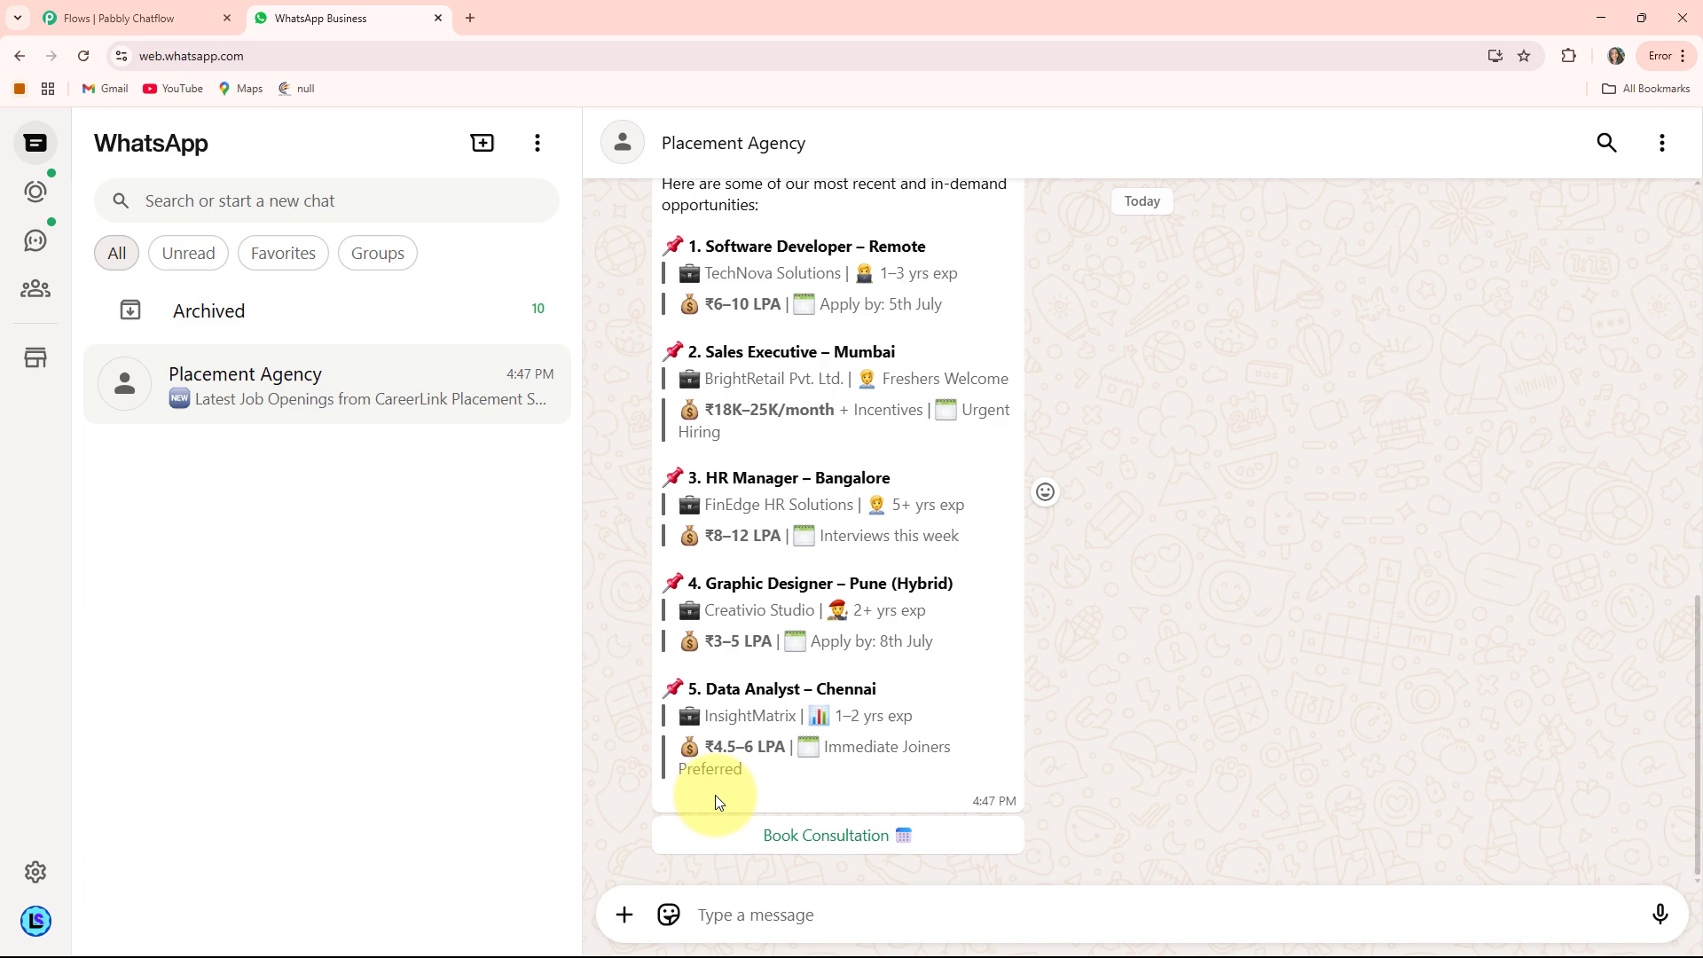
Book a consultation, sending your full name, Graphic Designer role and 30/06/2025
{"action": "left_click", "coordinate": [833, 841]}
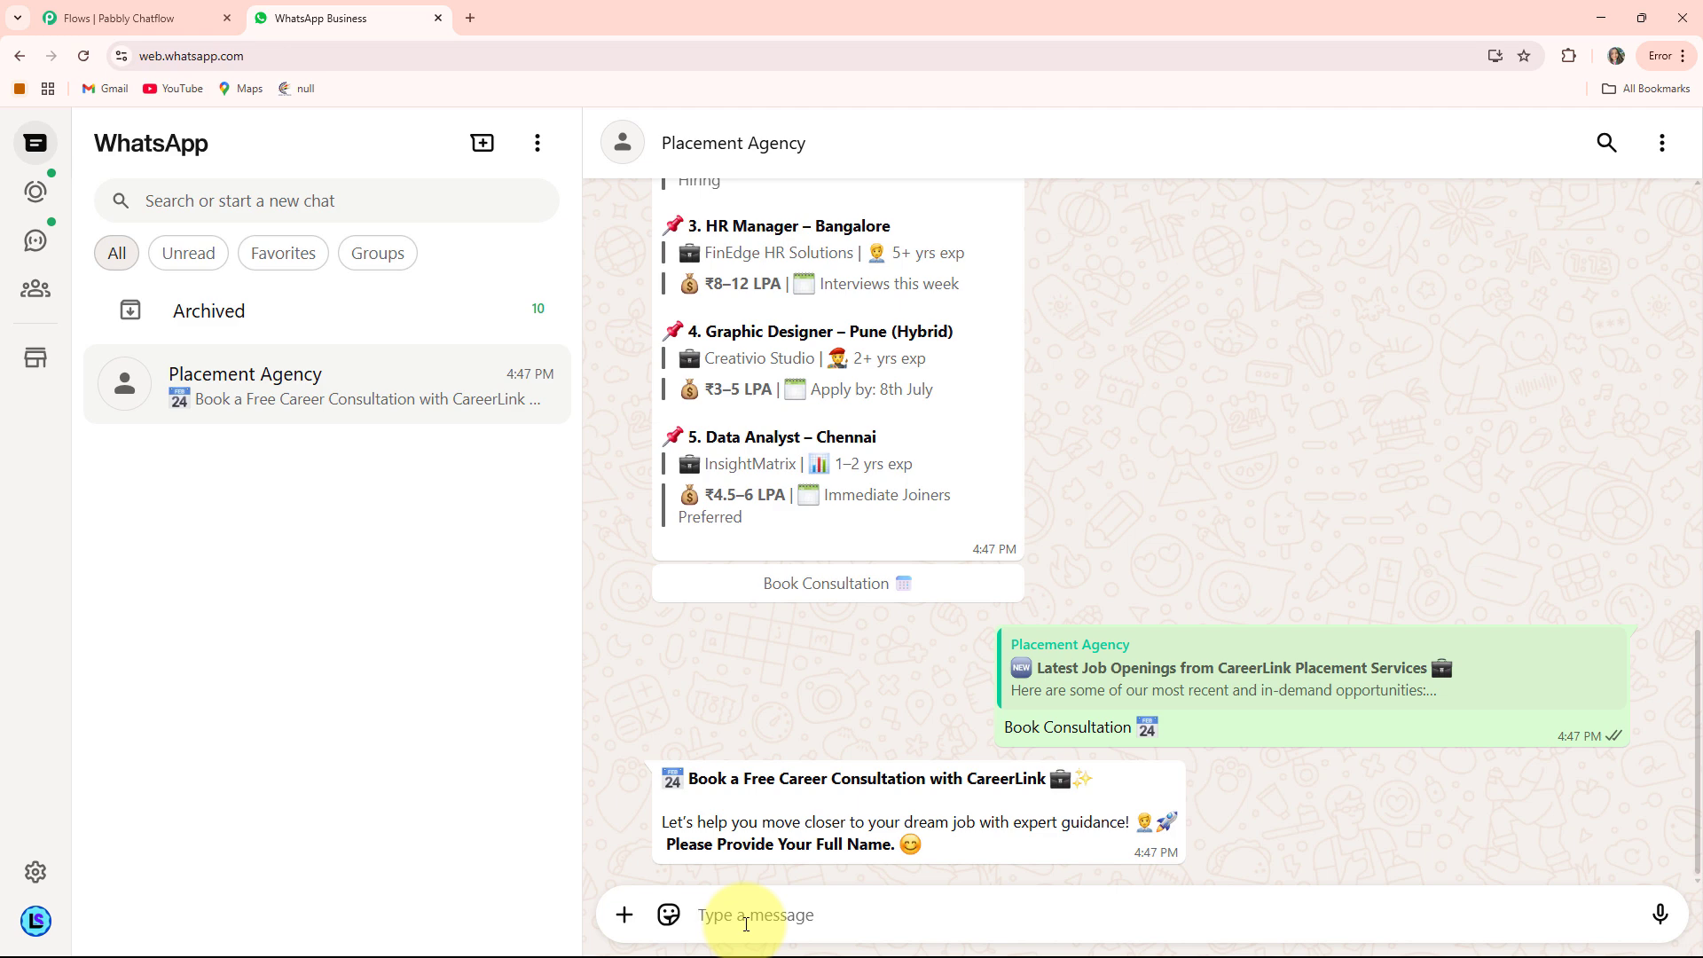
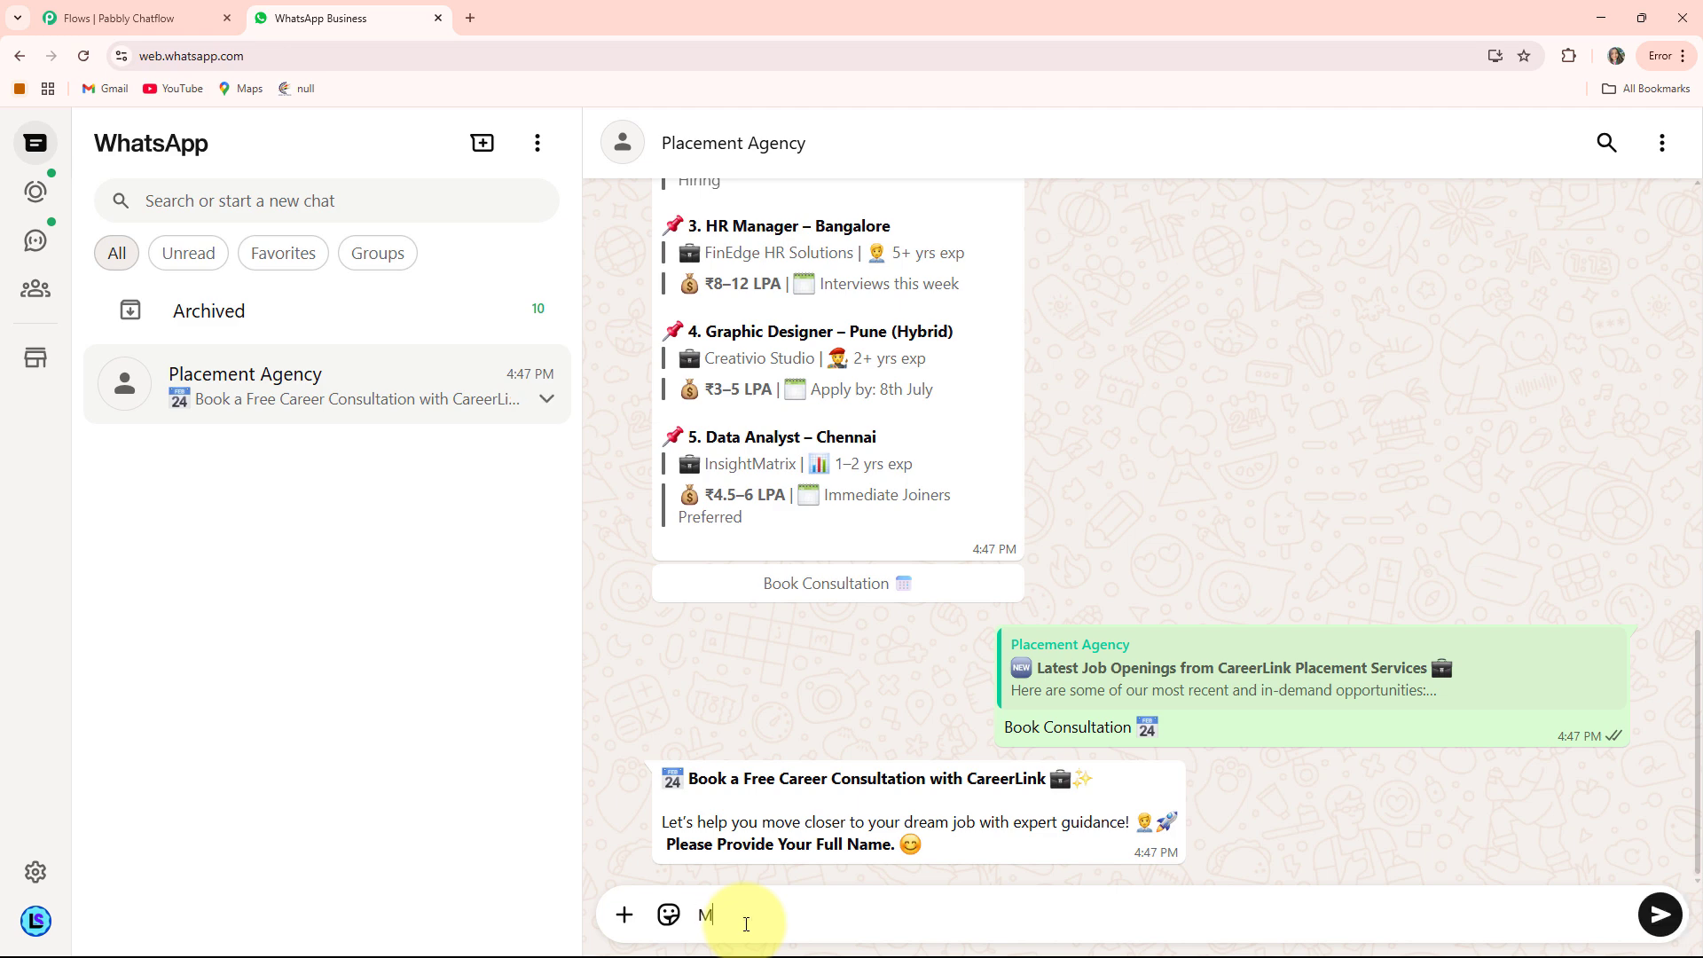
{"action": "key", "text": "Return"}
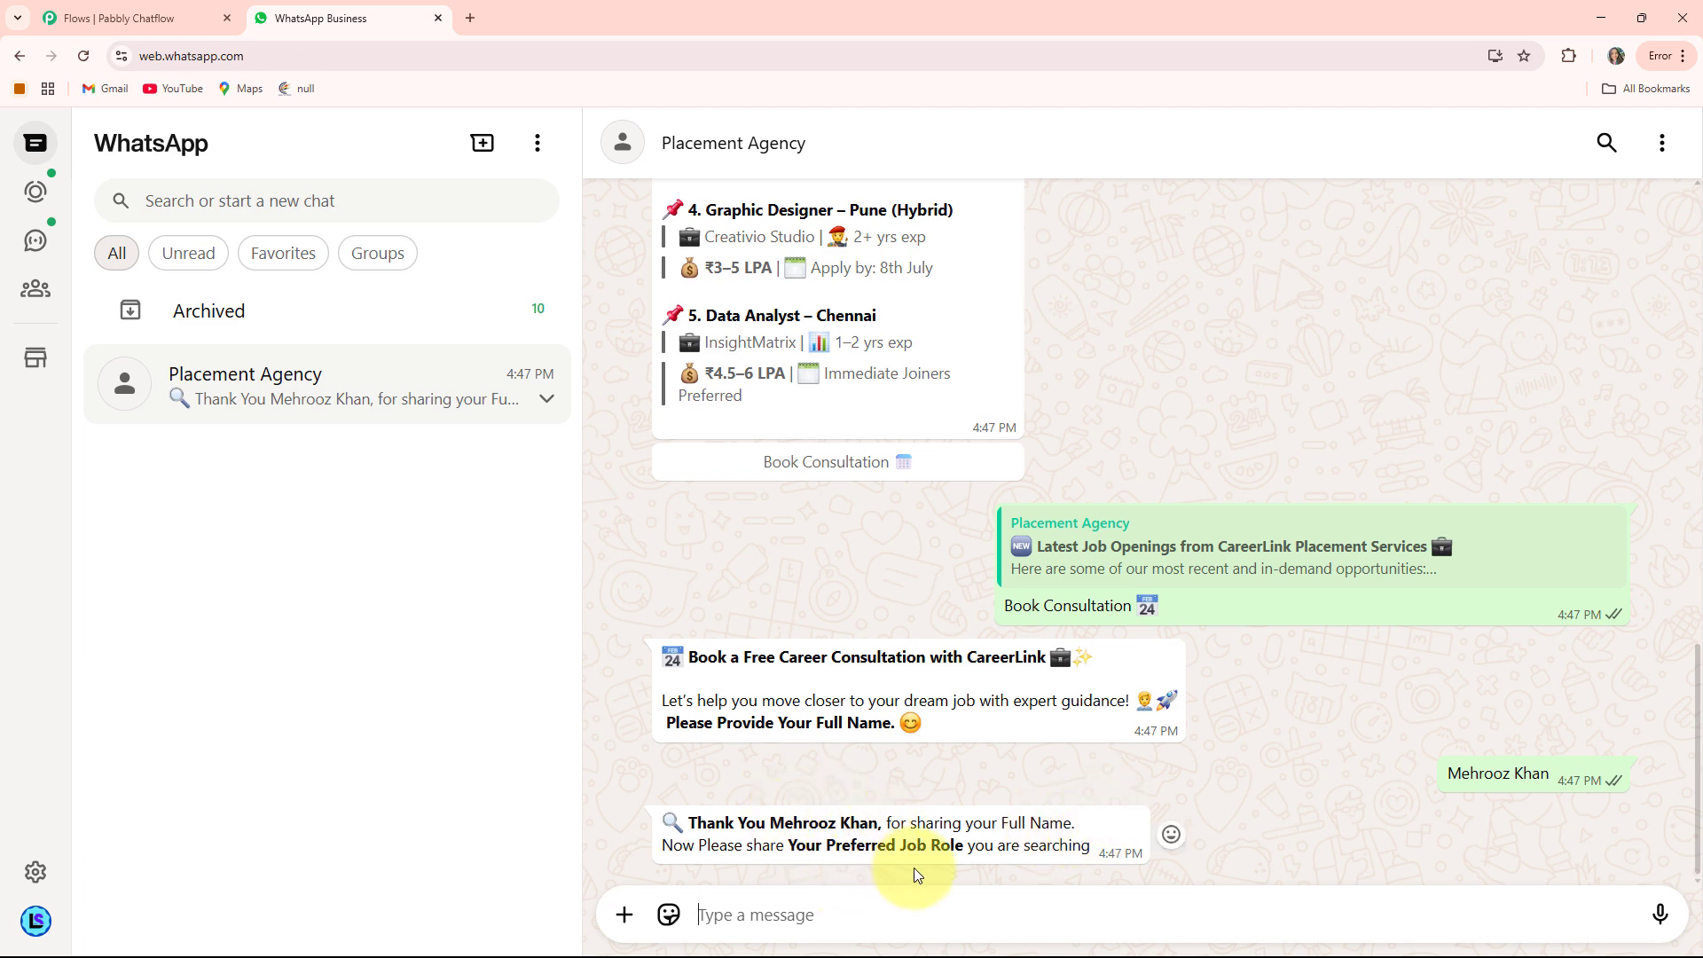
{"action": "left_click", "coordinate": [753, 909]}
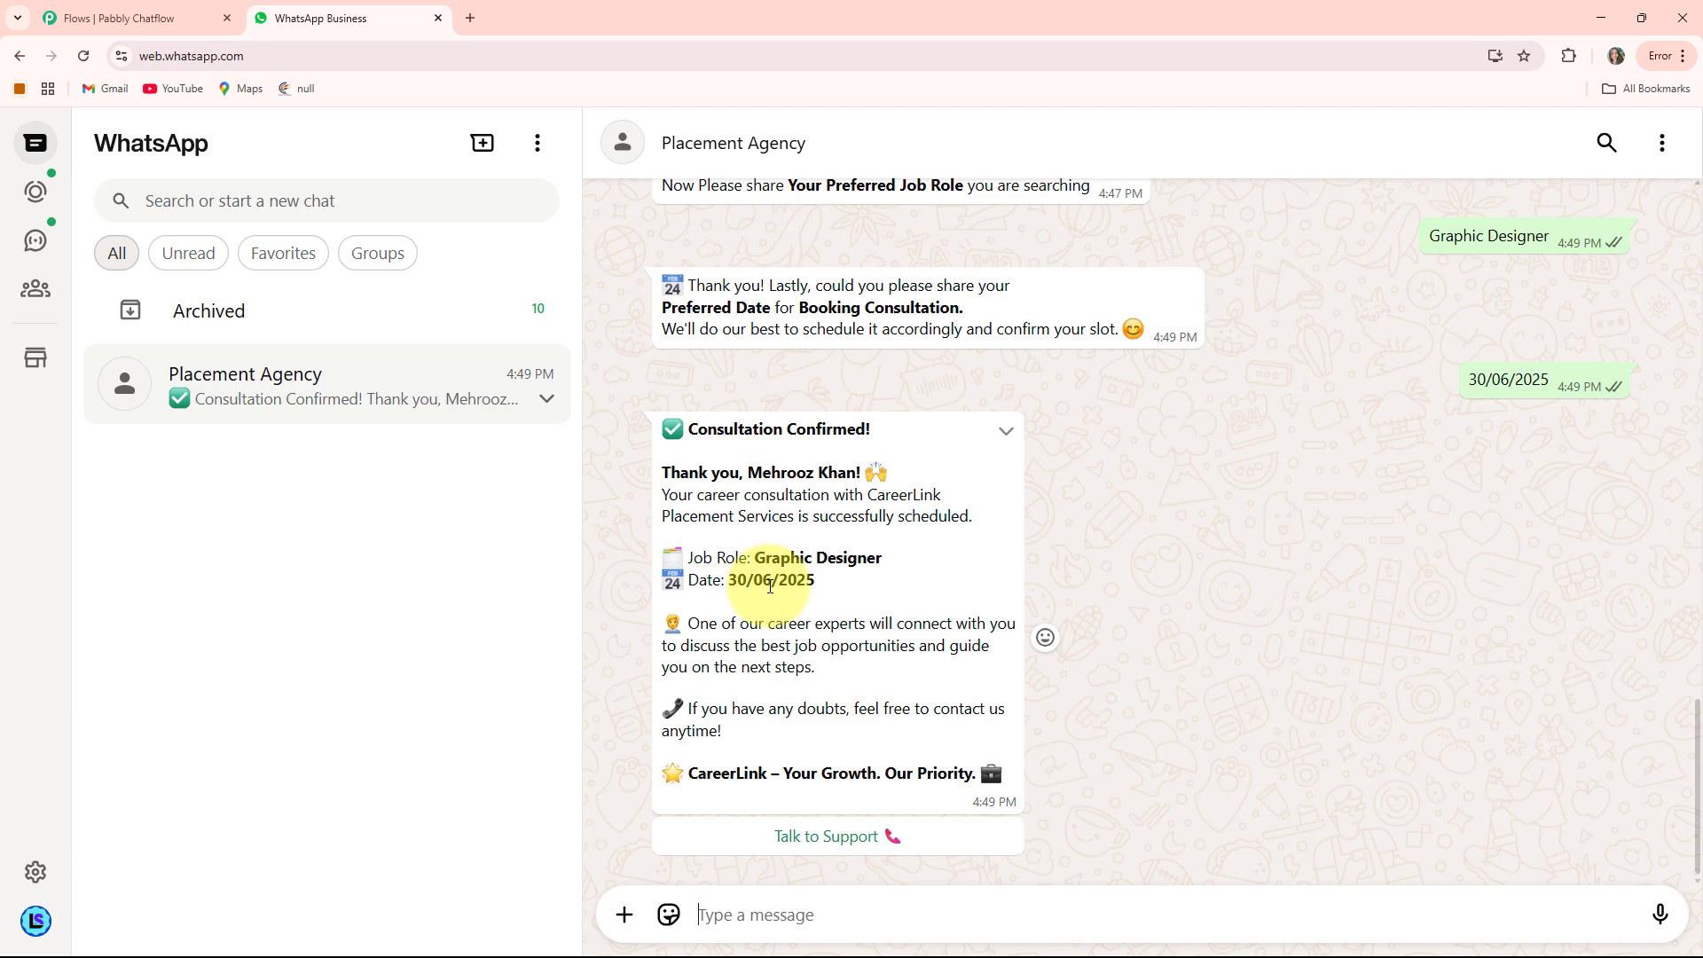
Choose Talk to Support and read the CareerLink support contact reply
{"action": "left_click", "coordinate": [824, 852]}
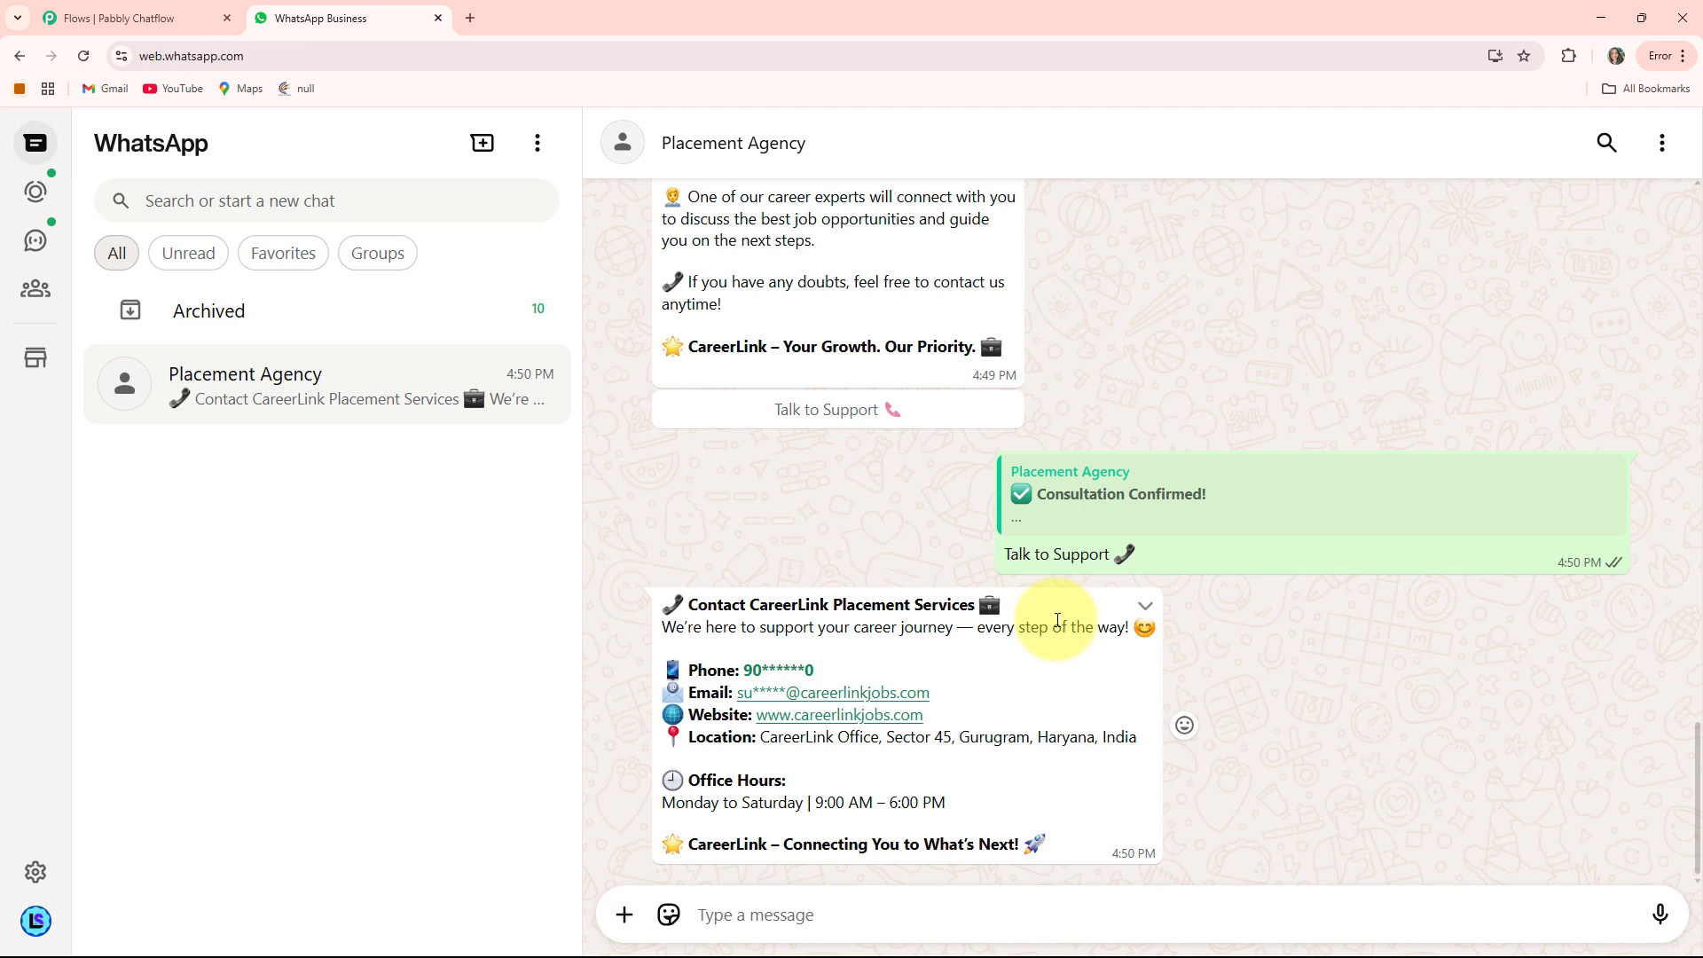
{"action": "scroll", "coordinate": [1057, 620], "scroll_direction": "up", "scroll_amount": 7}
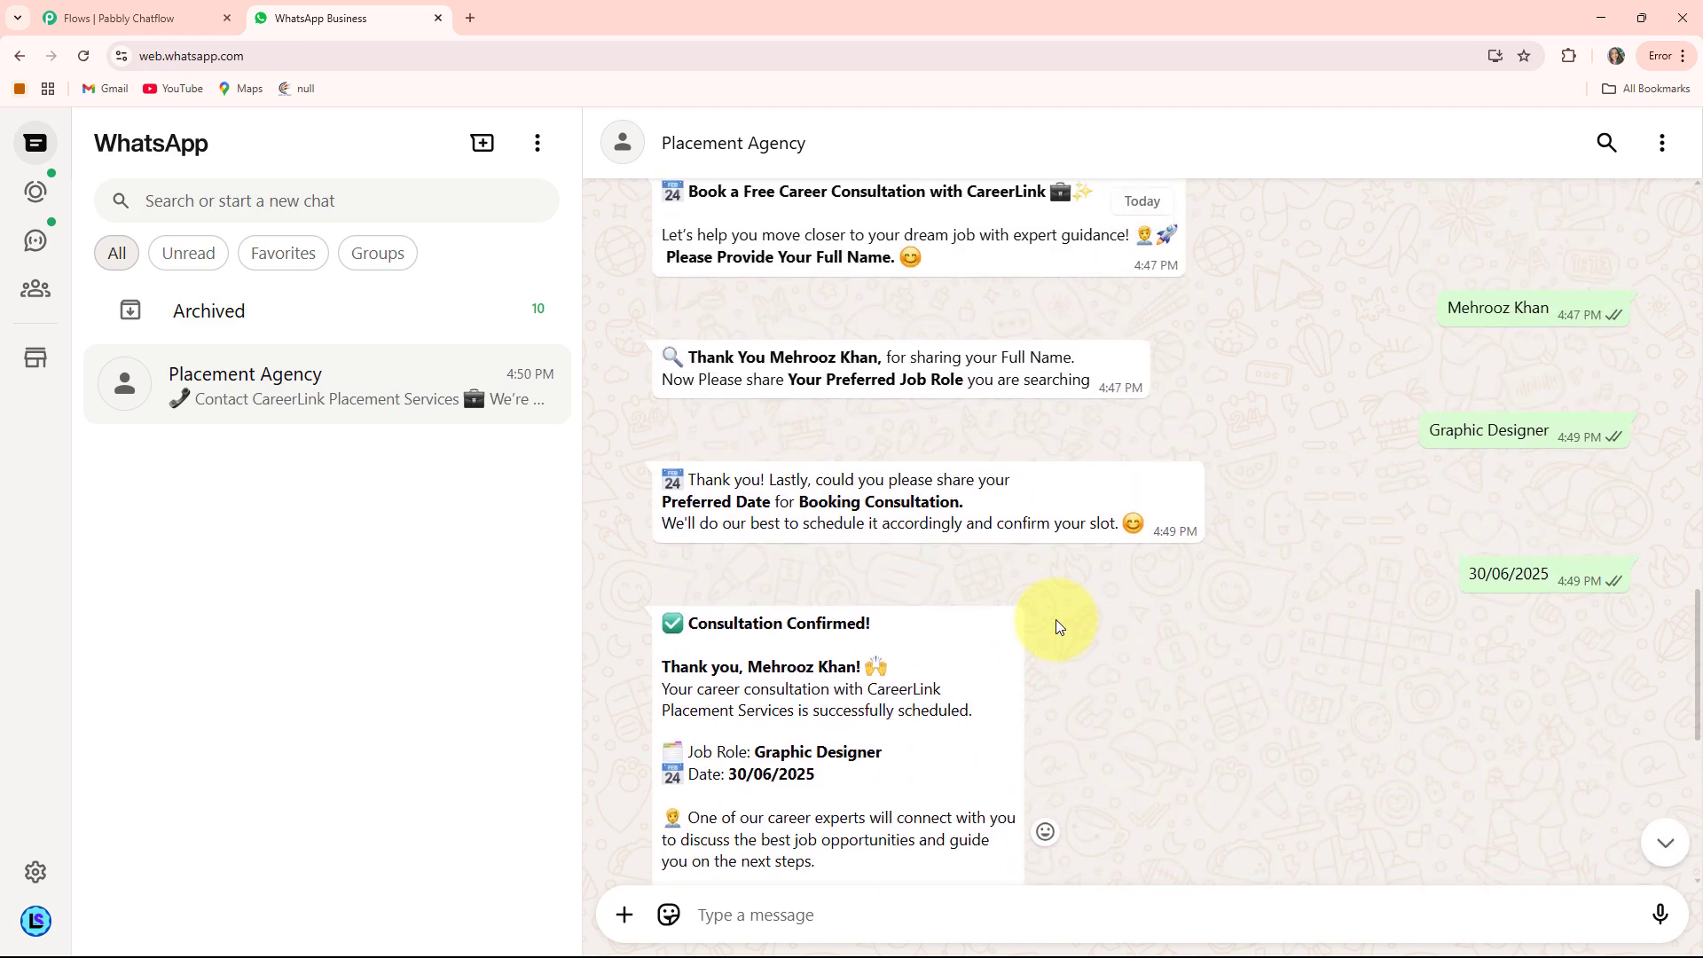
{"action": "scroll", "coordinate": [1055, 621], "scroll_direction": "up", "scroll_amount": 3}
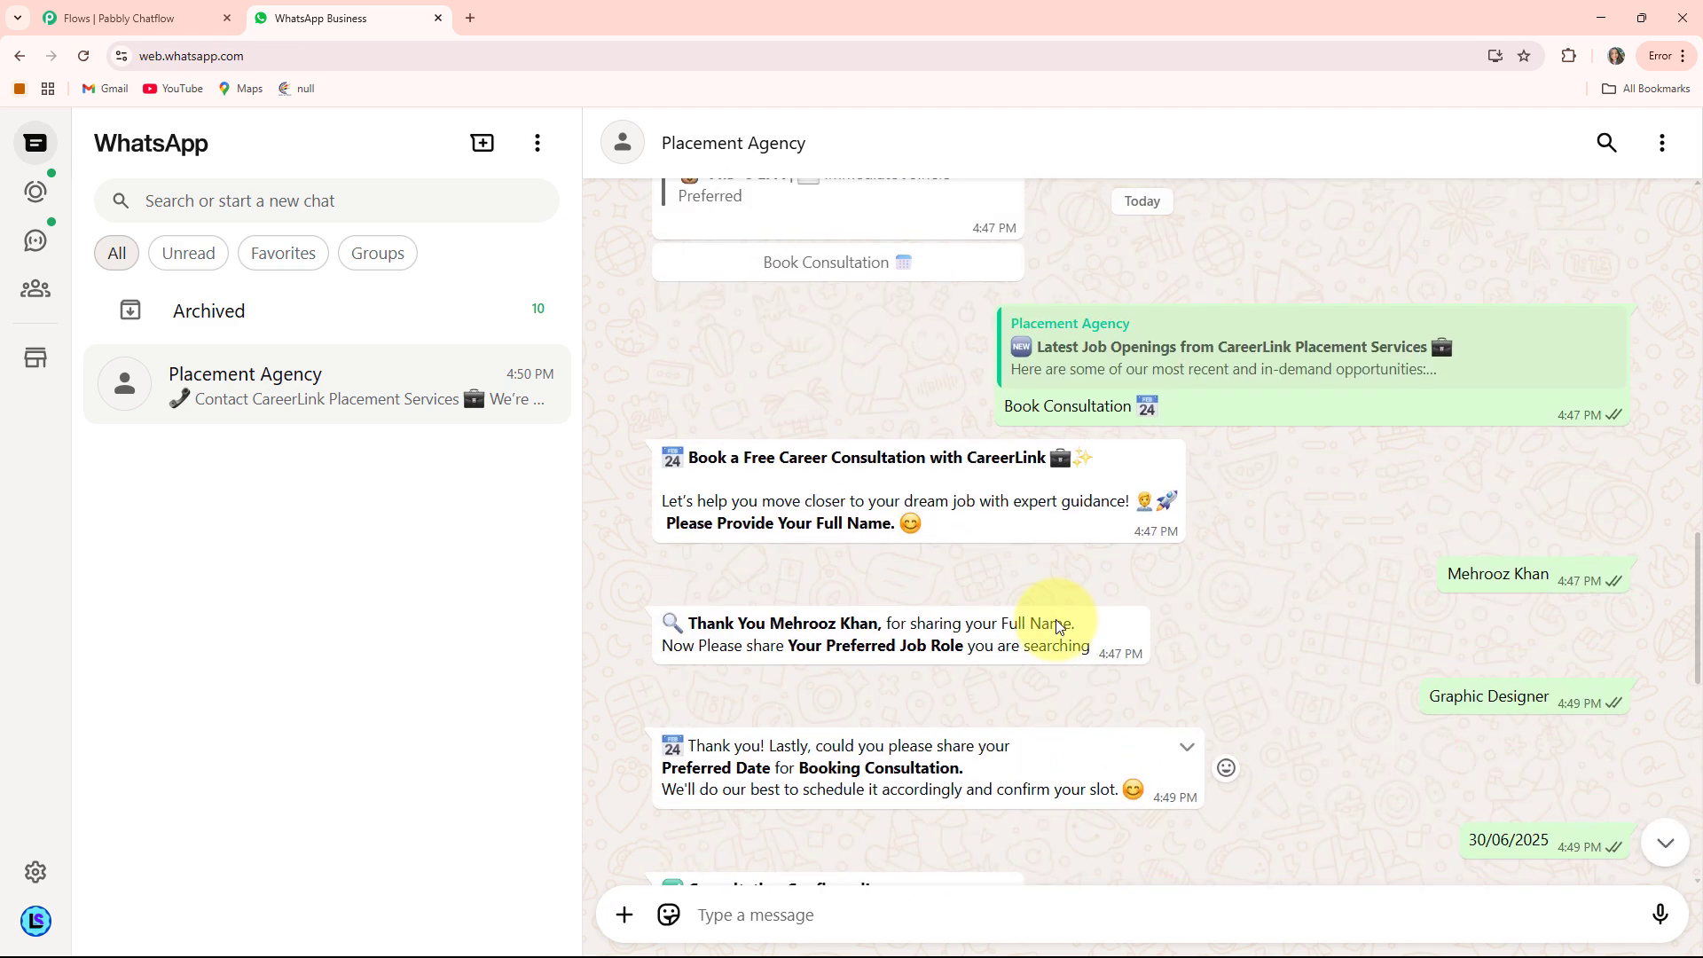
{"action": "scroll", "coordinate": [1057, 622], "scroll_direction": "down", "scroll_amount": 2}
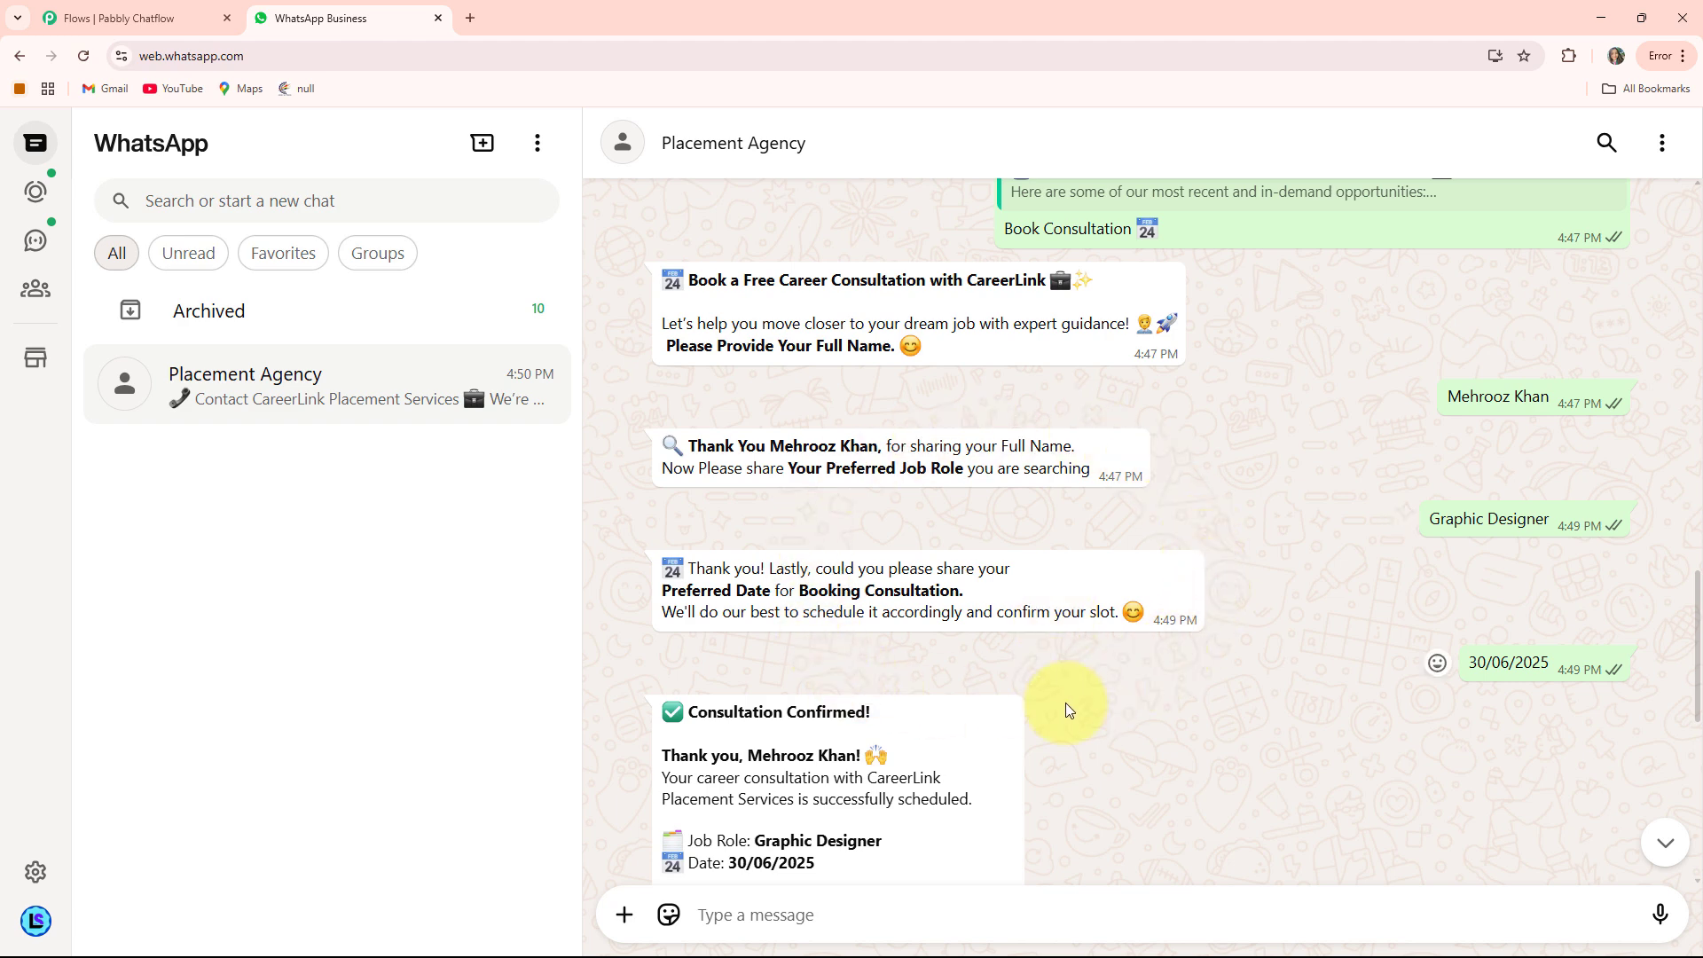
Load pabbly.com/chatflow in a new browser tab
{"action": "left_click", "coordinate": [471, 17]}
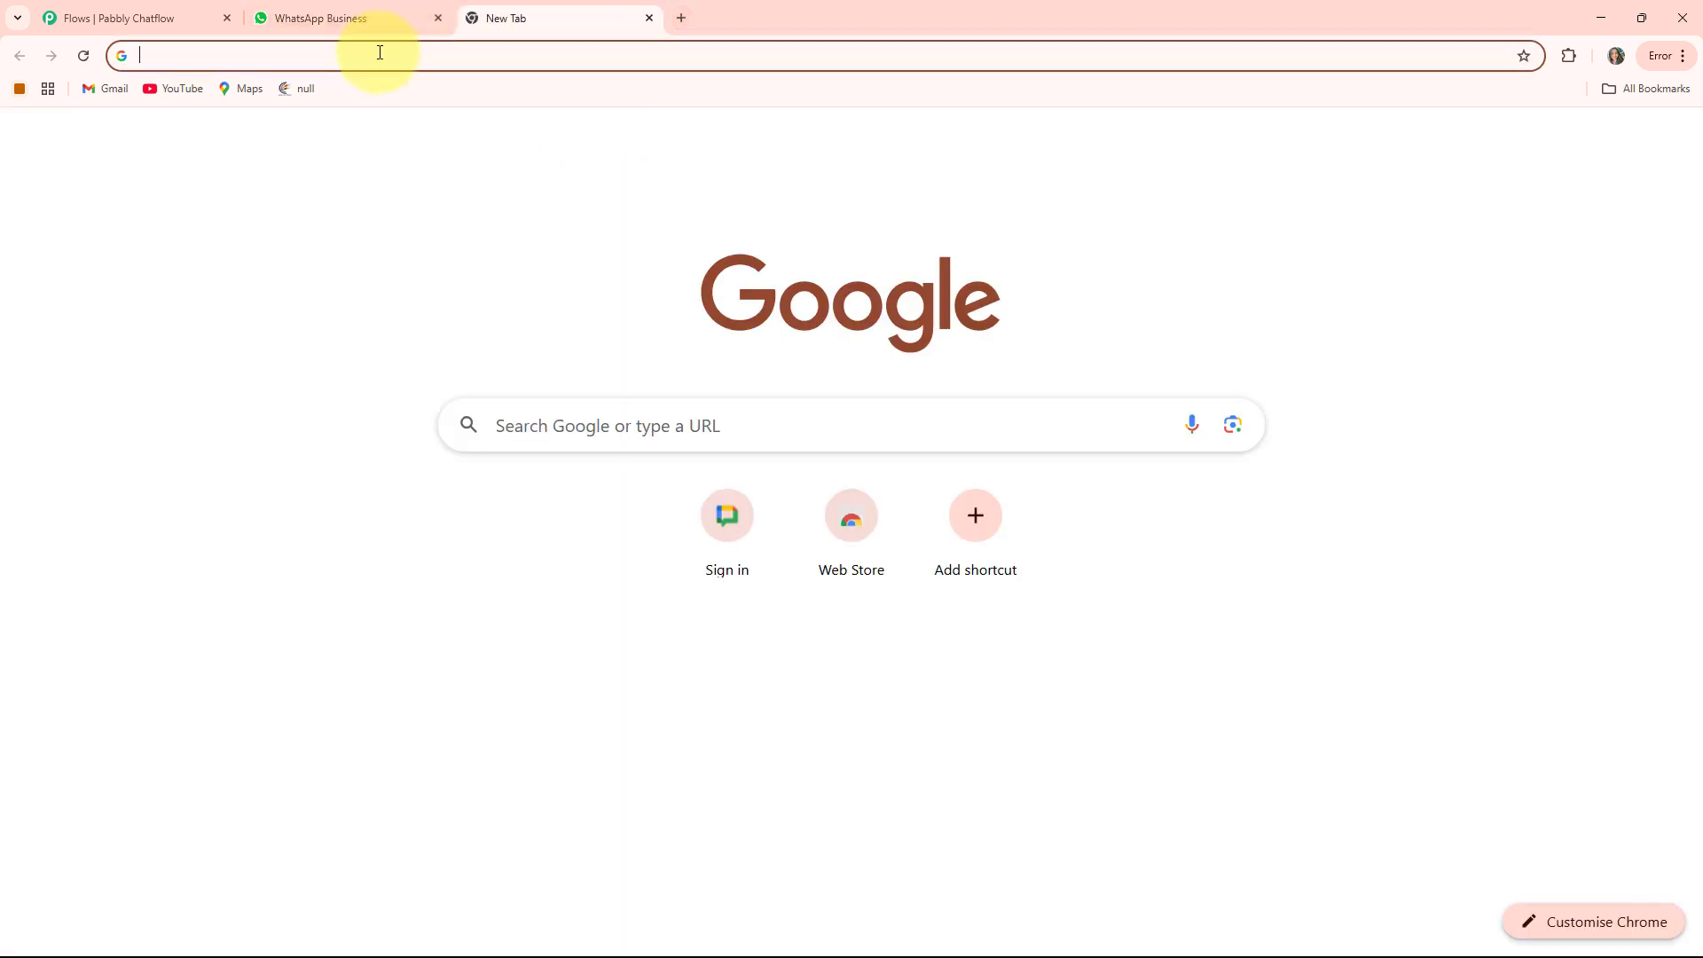
{"action": "left_click", "coordinate": [380, 53]}
{"action": "type", "text": "pab"}
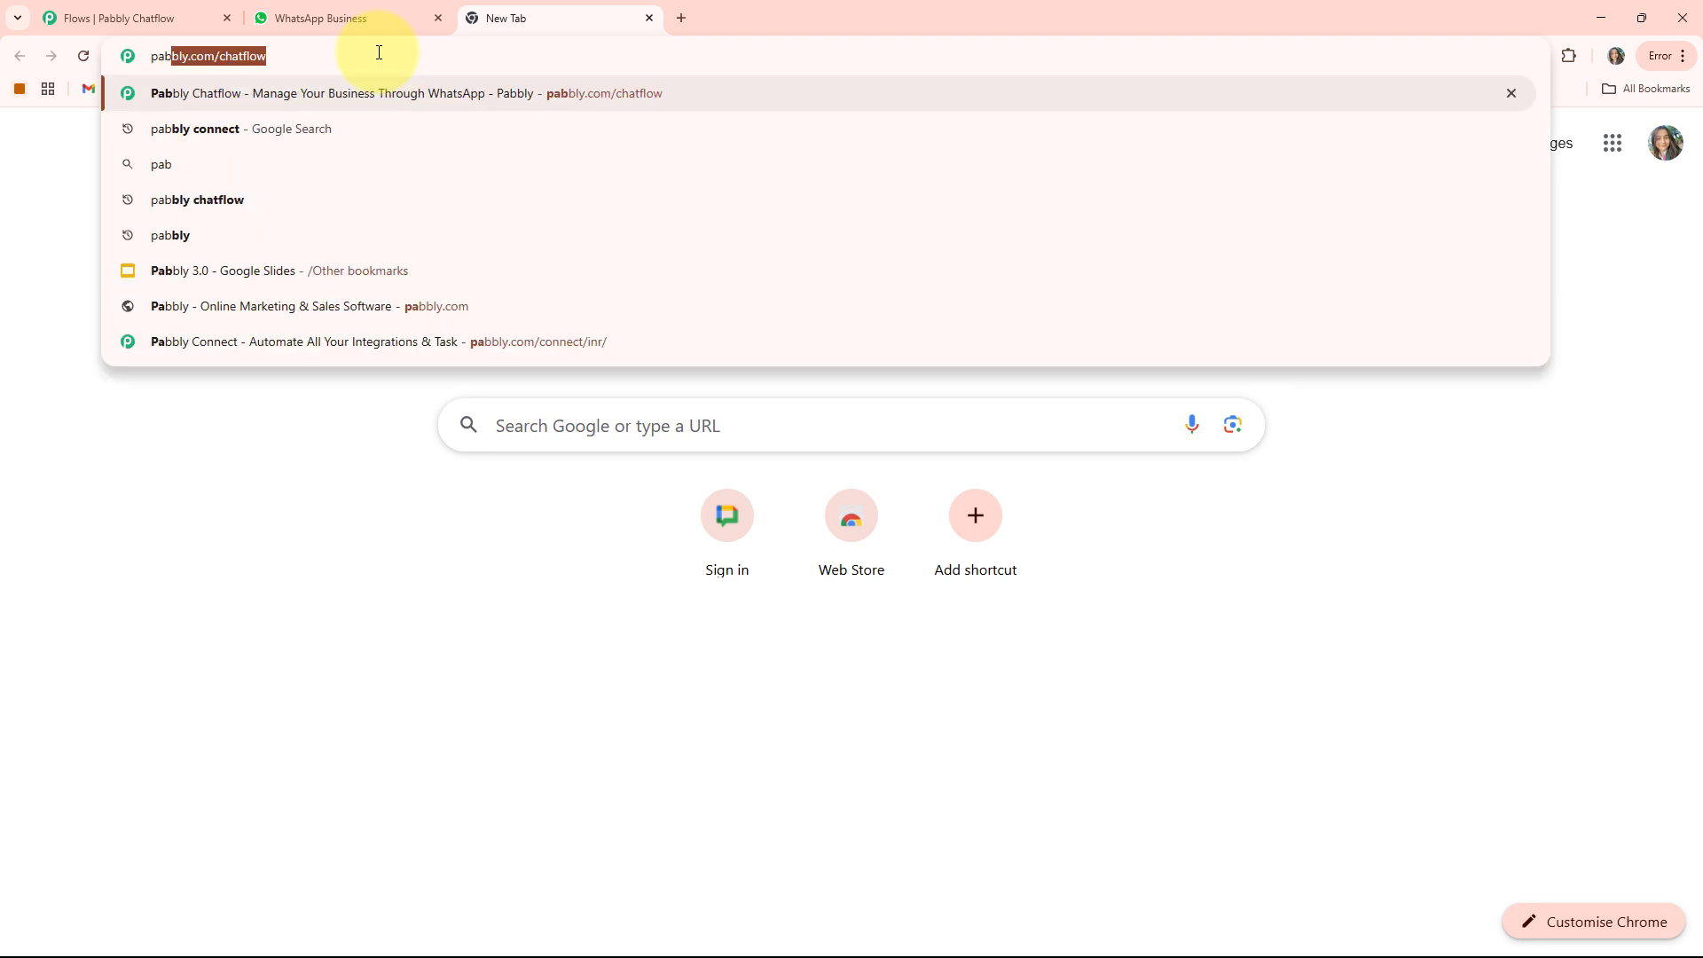
{"action": "key", "text": "Right"}
{"action": "key", "text": "Return"}
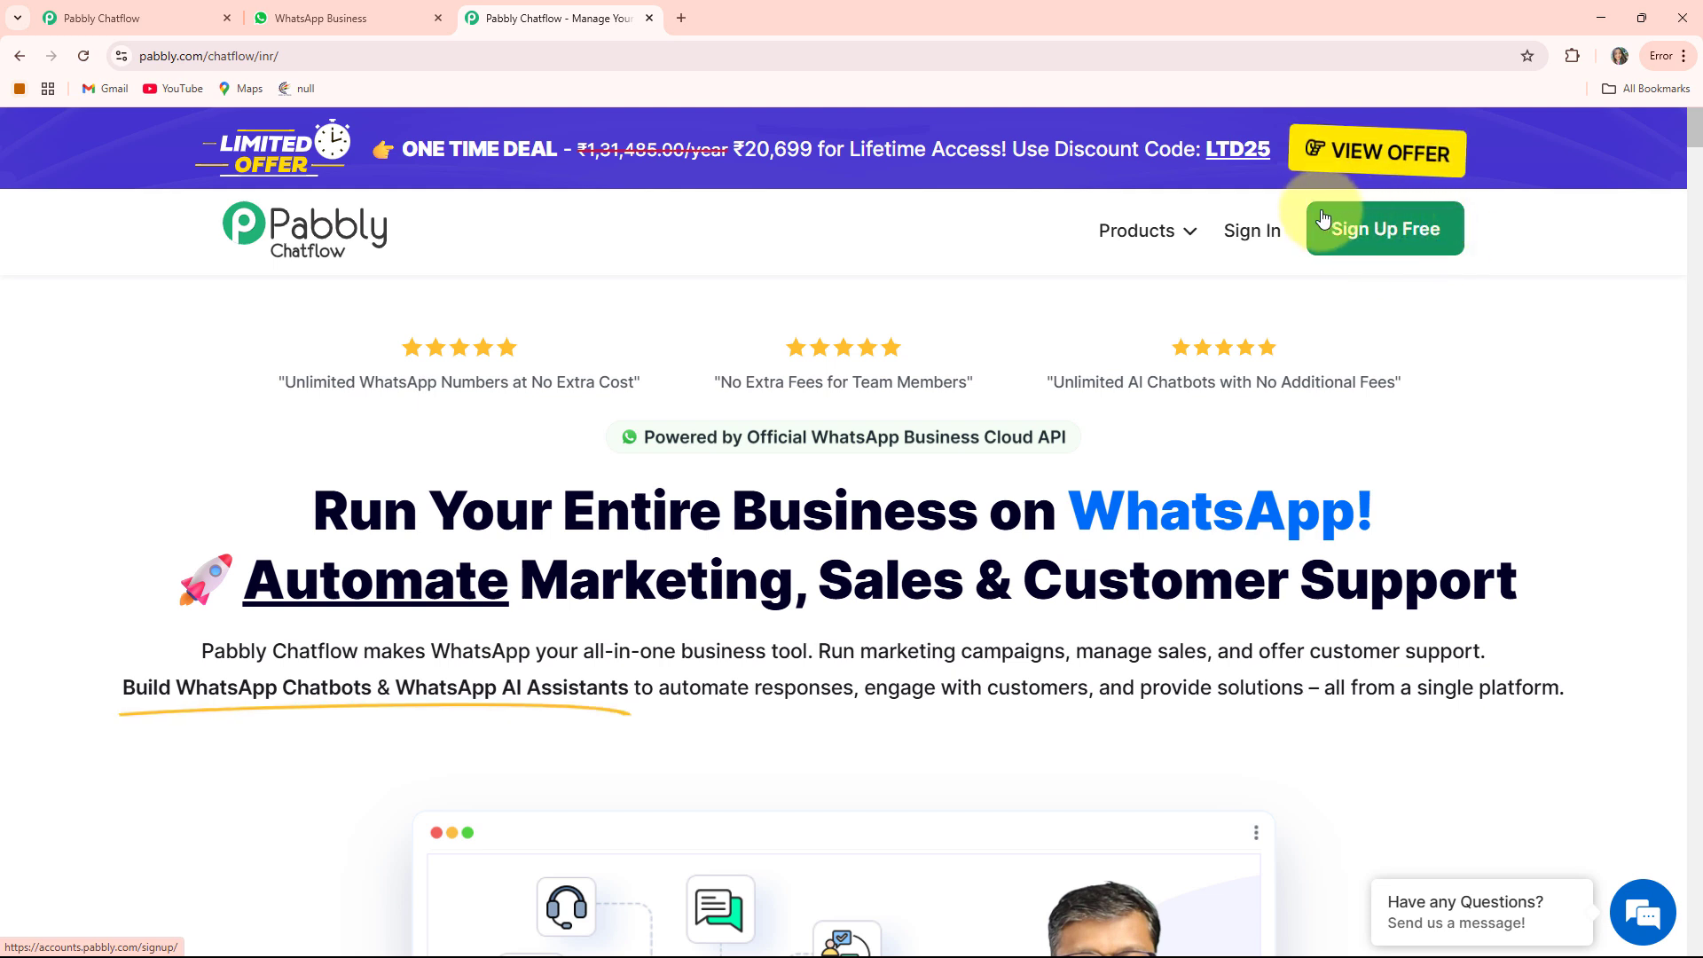
Sign in and launch Pabbly Chatflow from the Pabbly apps list
{"action": "left_click", "coordinate": [1252, 232]}
{"action": "scroll", "coordinate": [577, 346], "scroll_direction": "down", "scroll_amount": 2}
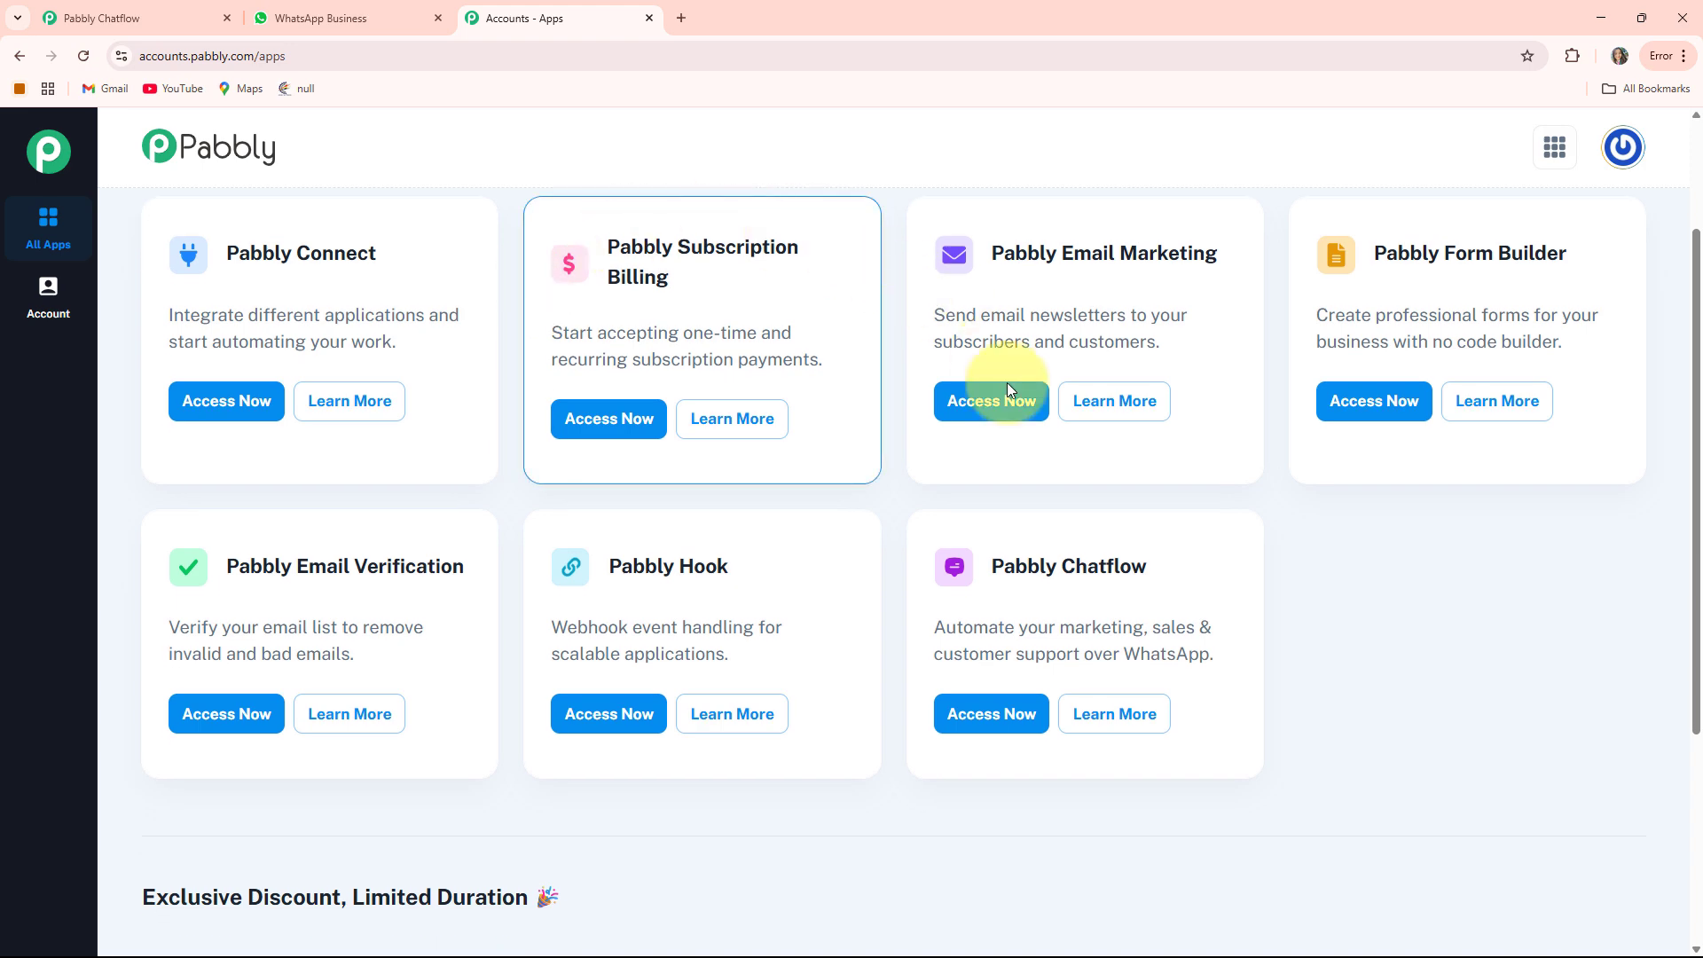
{"action": "scroll", "coordinate": [1008, 390], "scroll_direction": "up", "scroll_amount": 2}
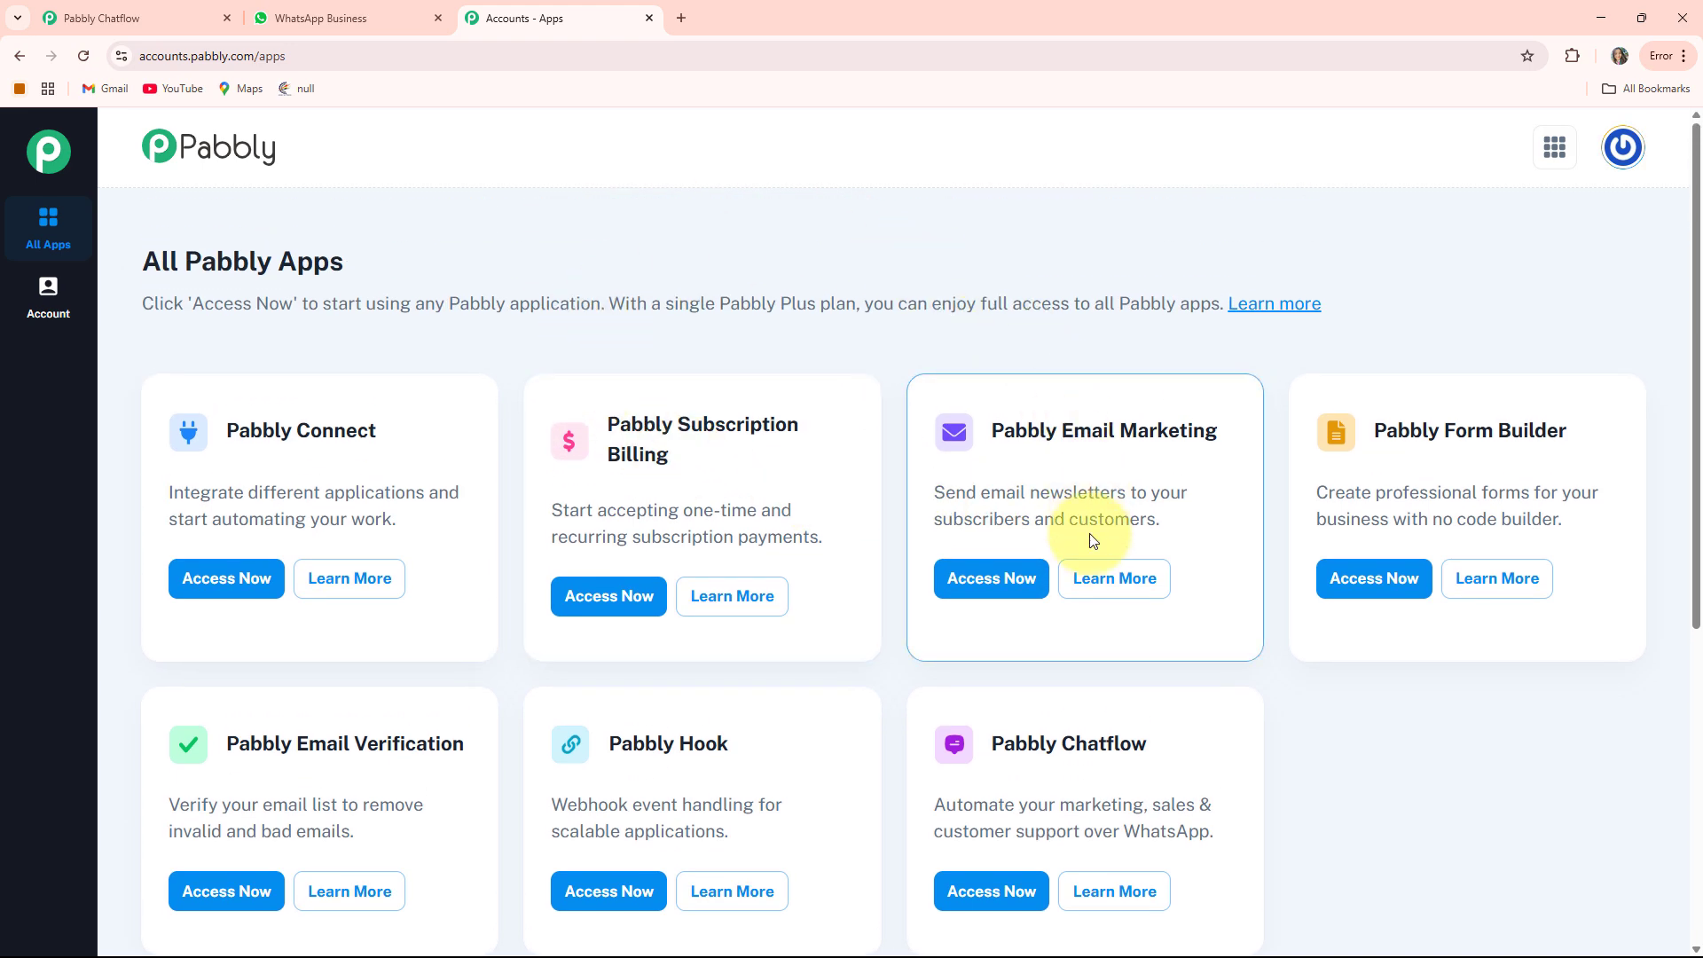
{"action": "scroll", "coordinate": [669, 429], "scroll_direction": "down", "scroll_amount": 2}
{"action": "scroll", "coordinate": [692, 429], "scroll_direction": "up", "scroll_amount": 1}
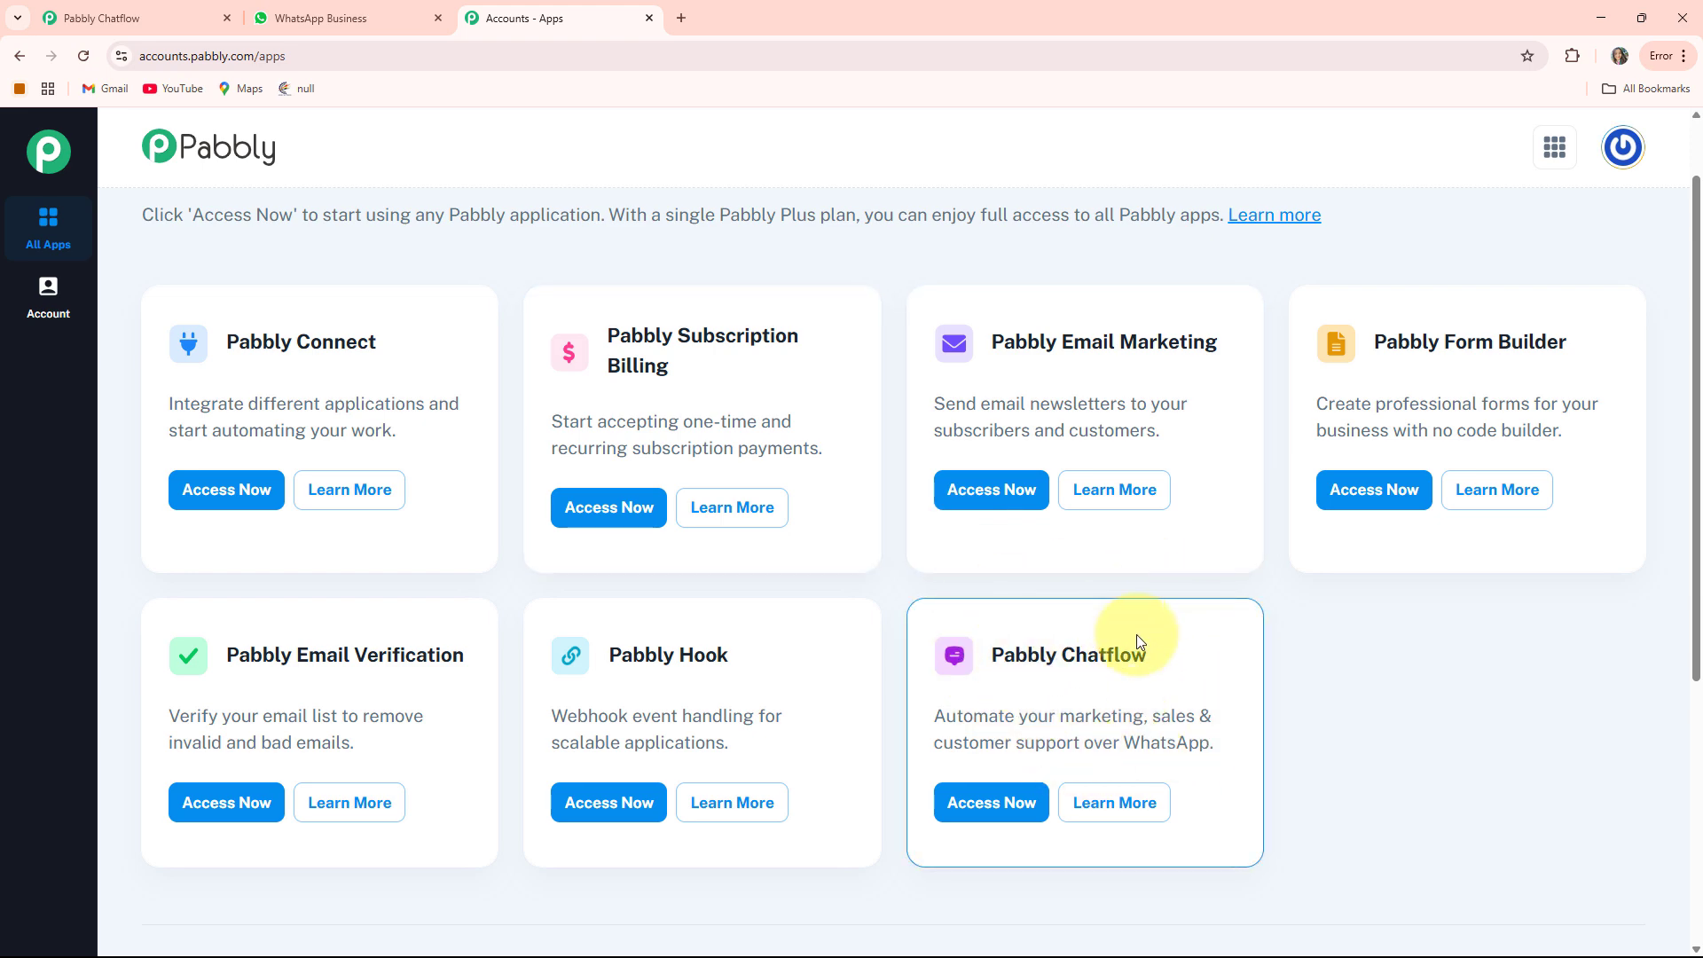
{"action": "left_click", "coordinate": [992, 803]}
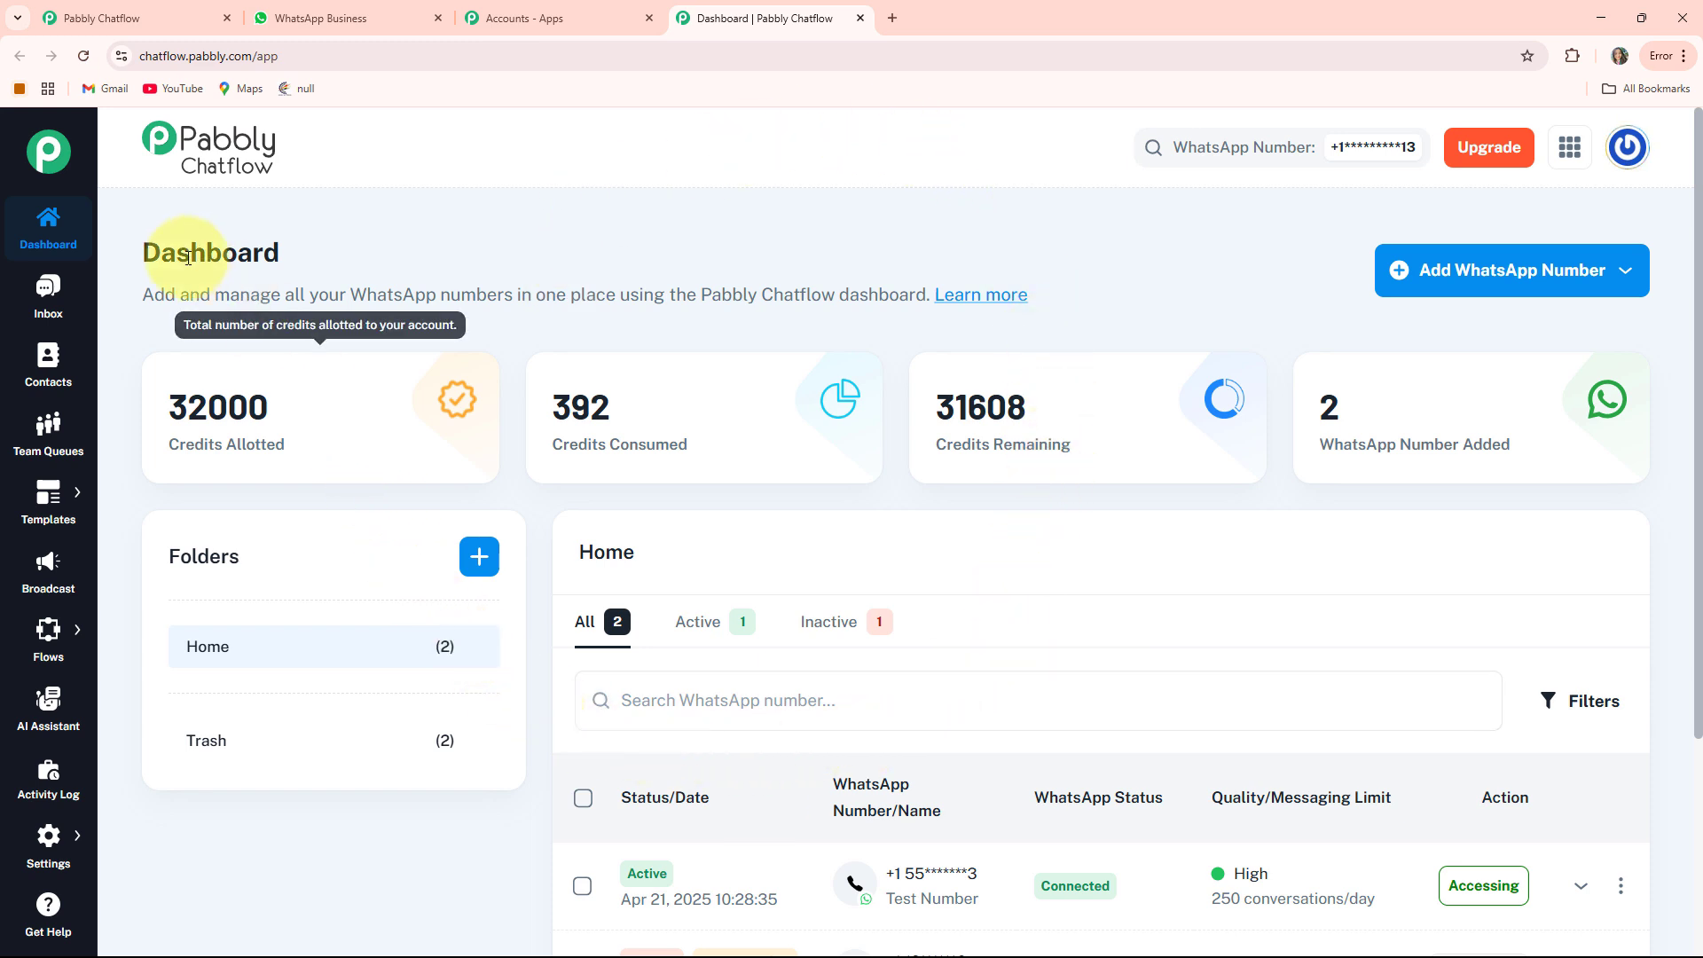
{"action": "left_click_drag", "start_coordinate": [163, 449], "coordinate": [296, 445]}
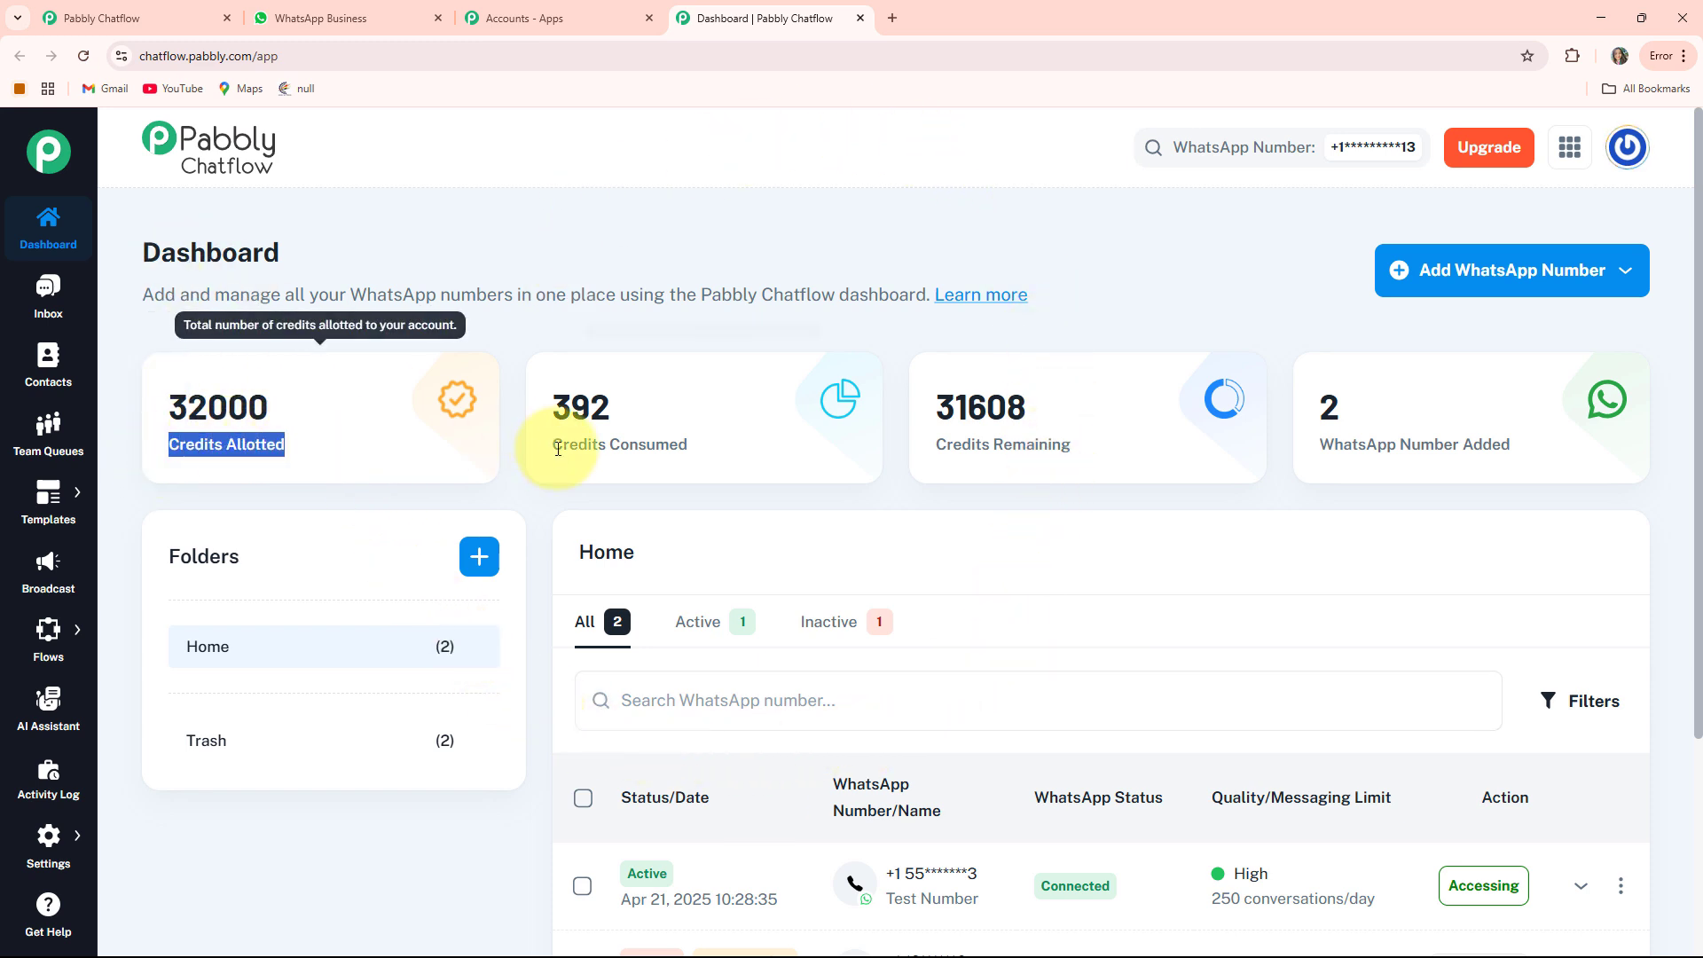
{"action": "left_click_drag", "start_coordinate": [555, 448], "coordinate": [741, 449]}
{"action": "left_click", "coordinate": [967, 441]}
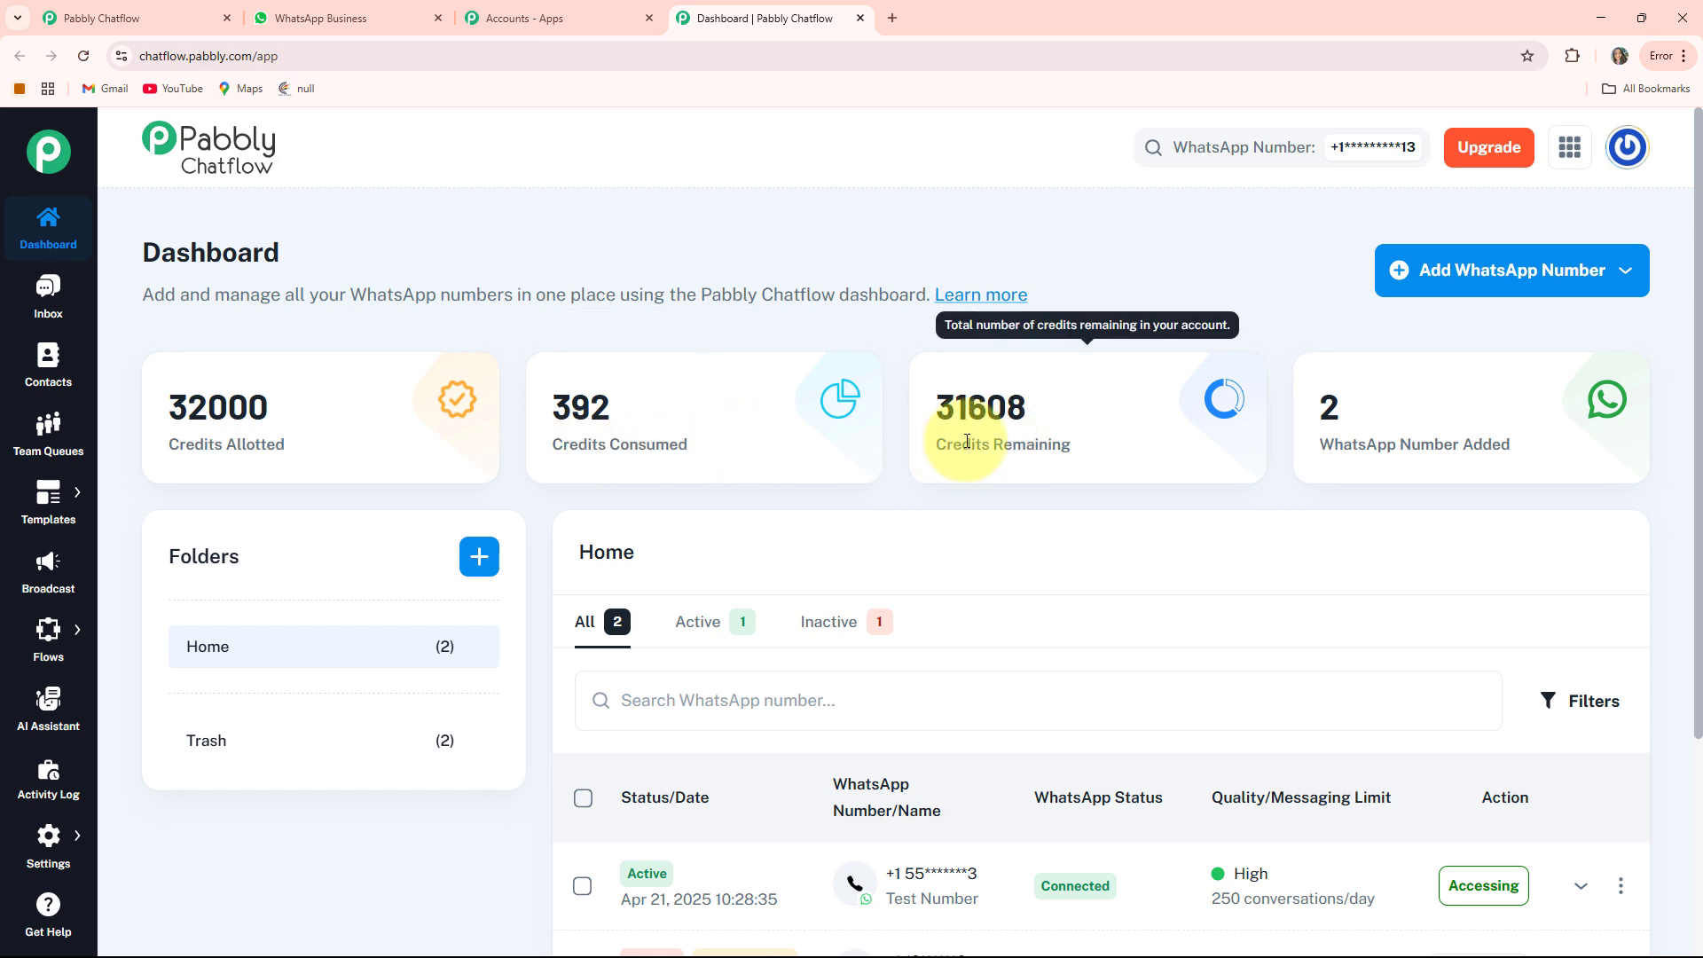
{"action": "left_click_drag", "start_coordinate": [967, 442], "coordinate": [1075, 445]}
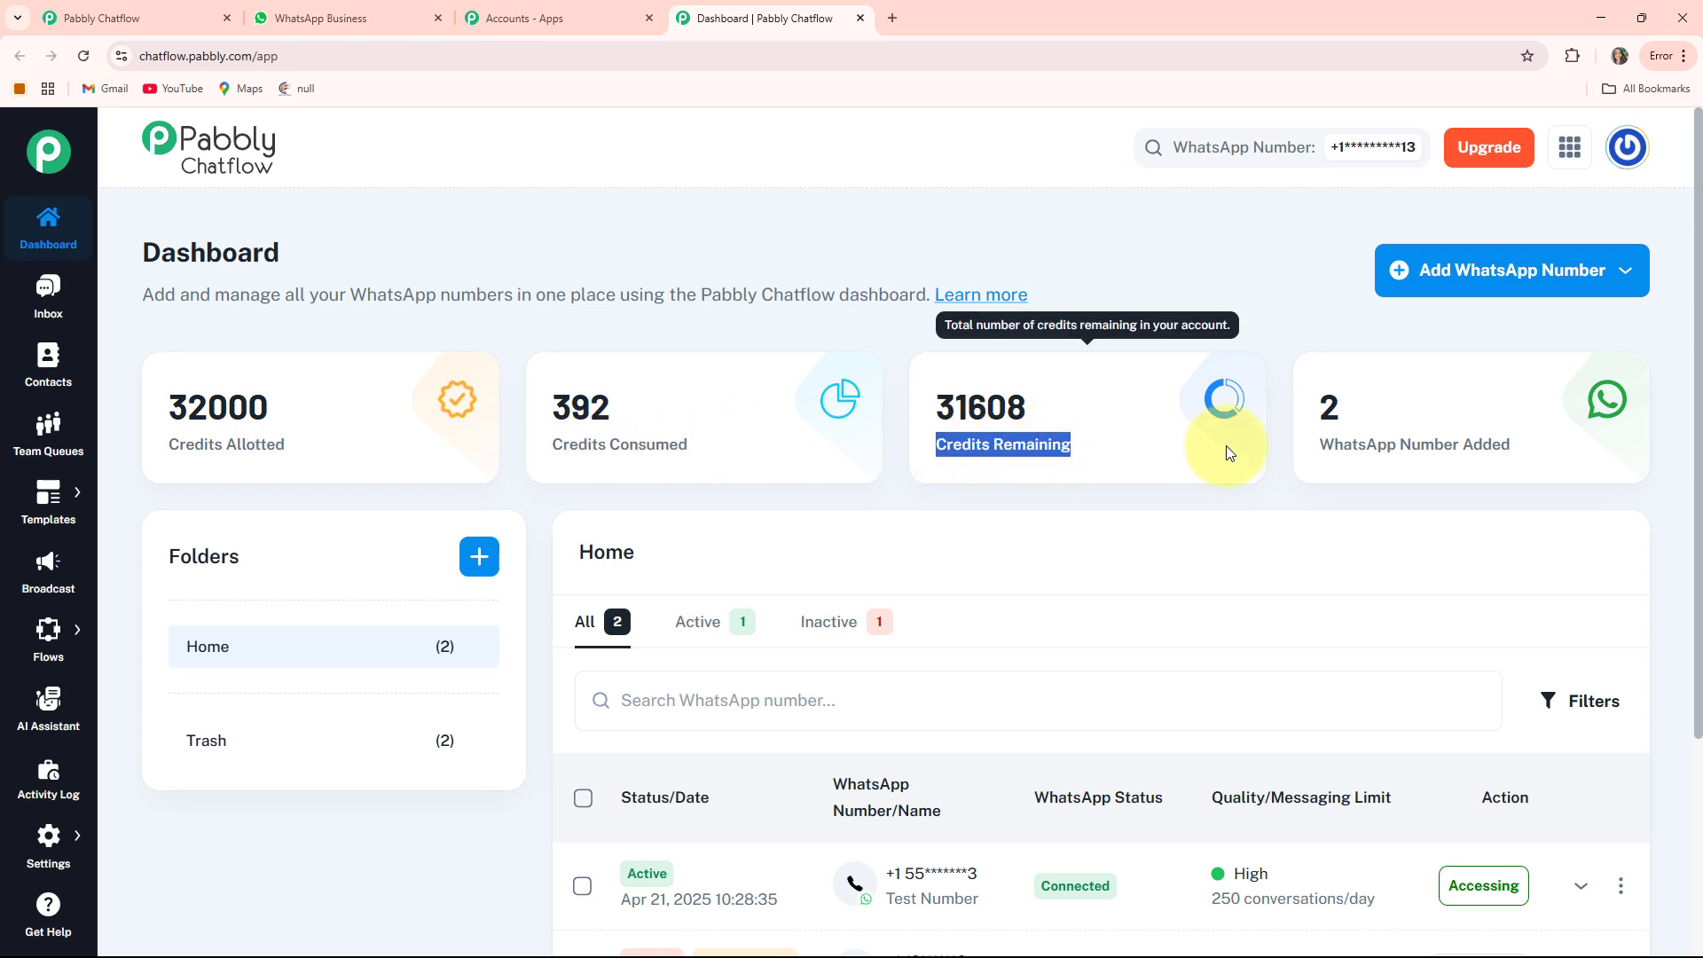
{"action": "left_click", "coordinate": [1164, 294]}
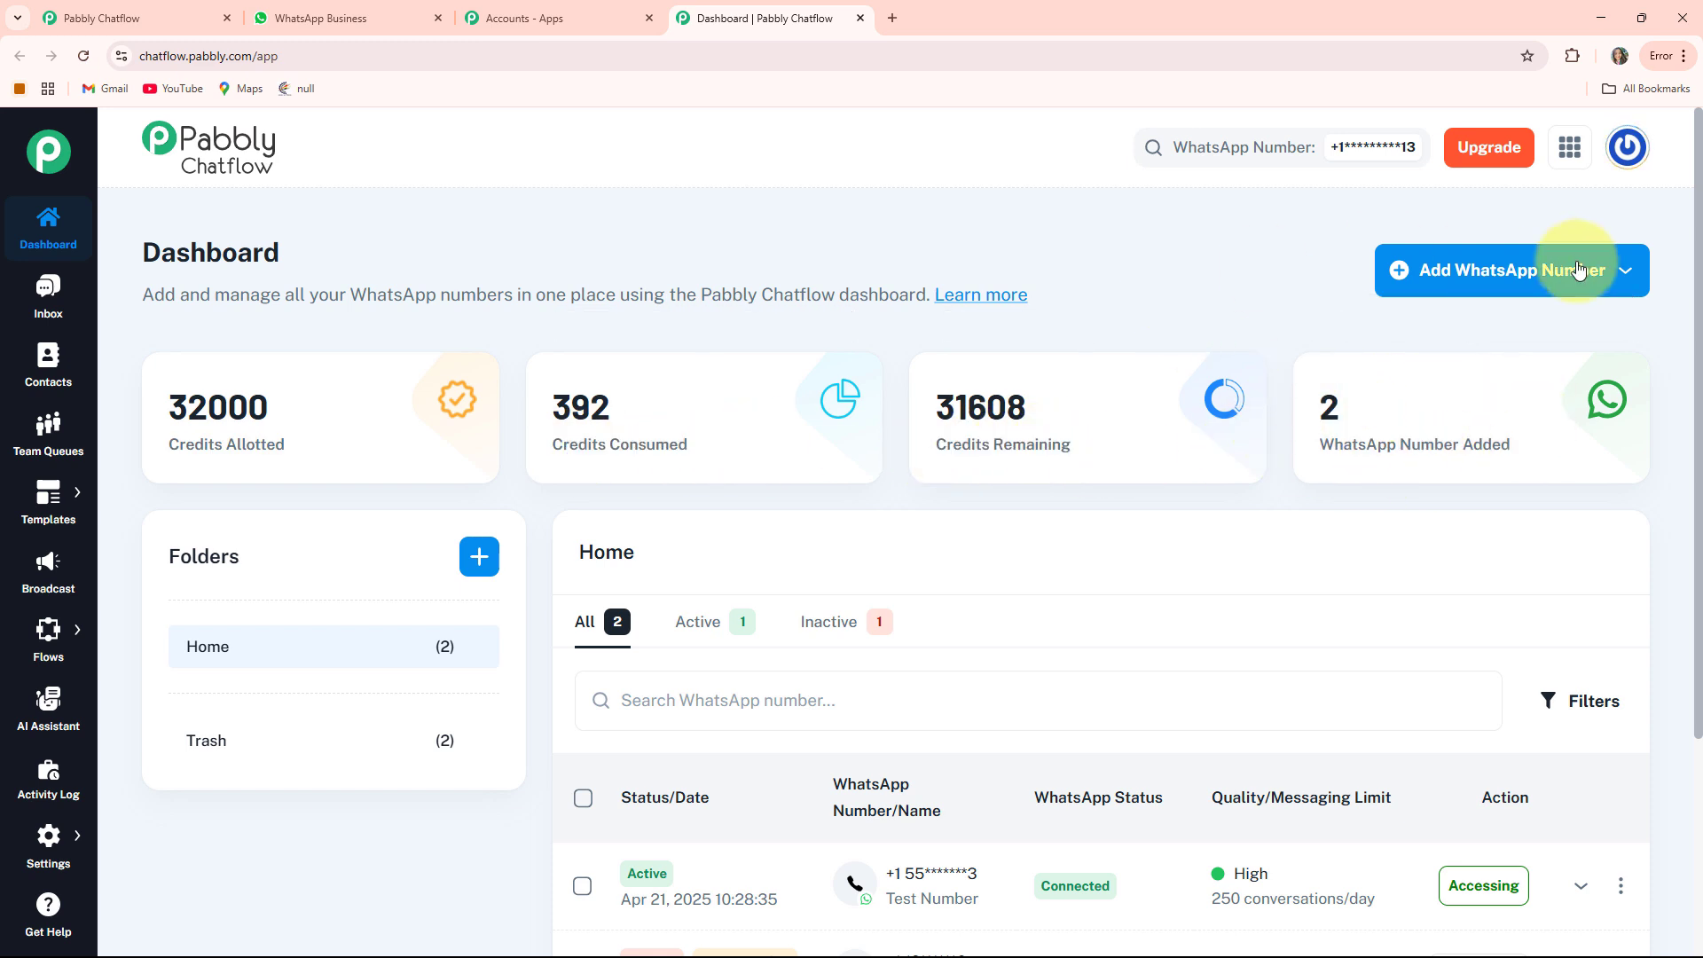
{"action": "left_click", "coordinate": [1511, 285]}
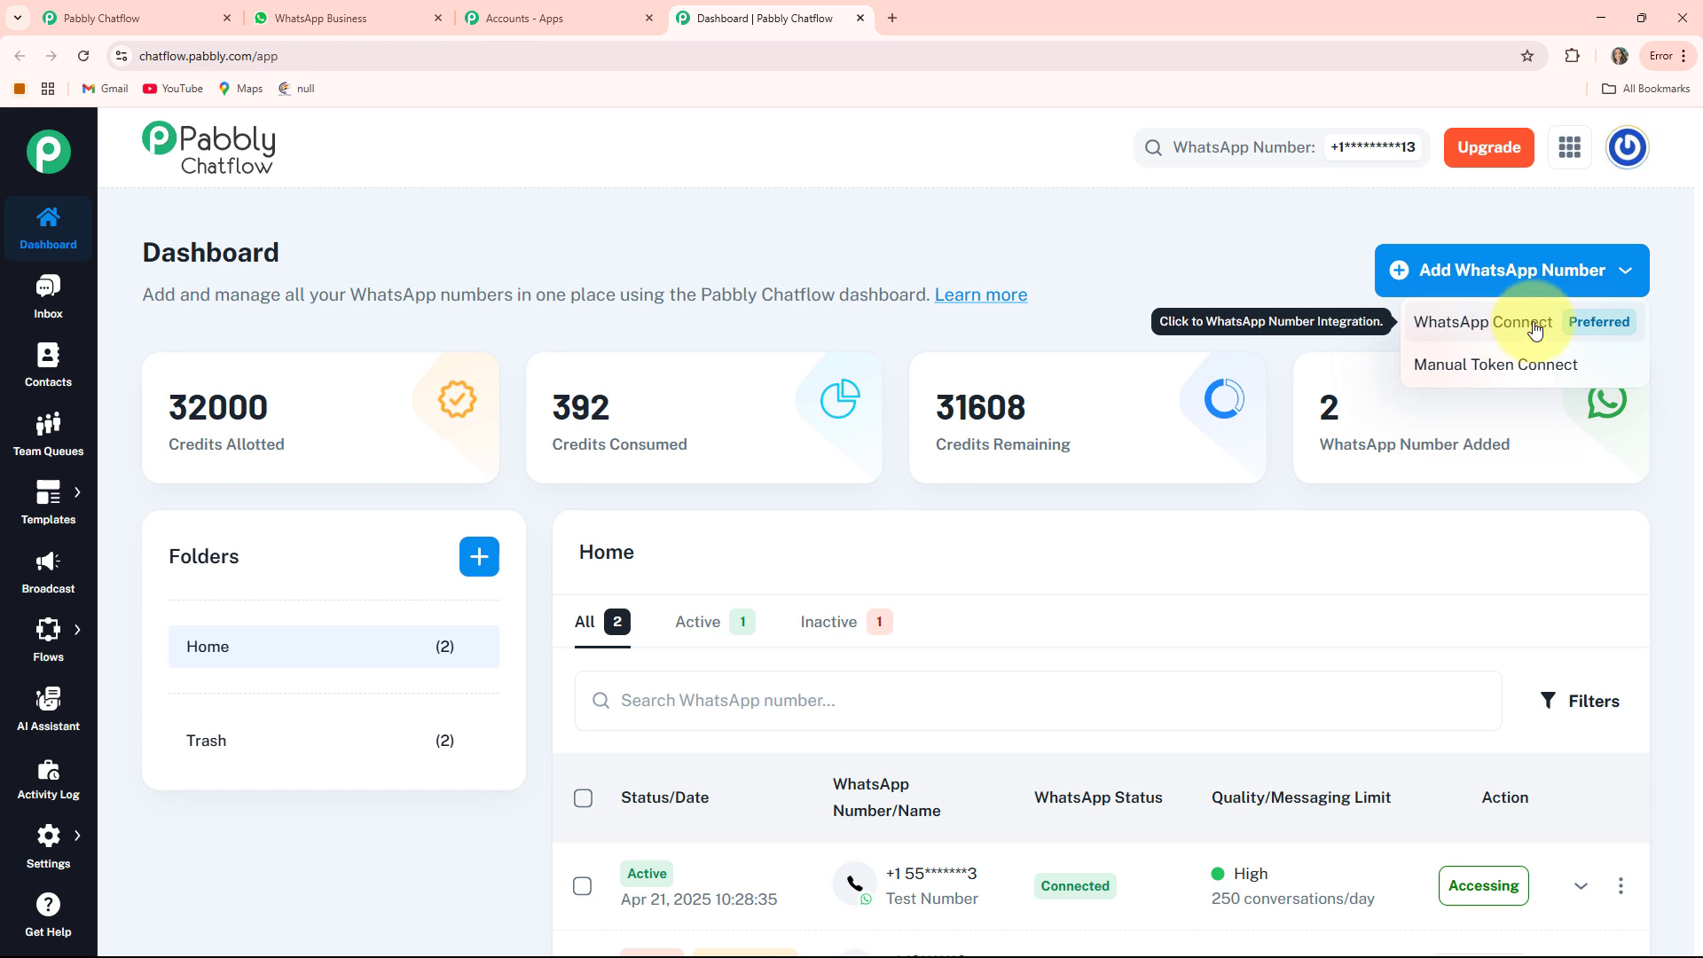
{"action": "left_click", "coordinate": [1520, 382]}
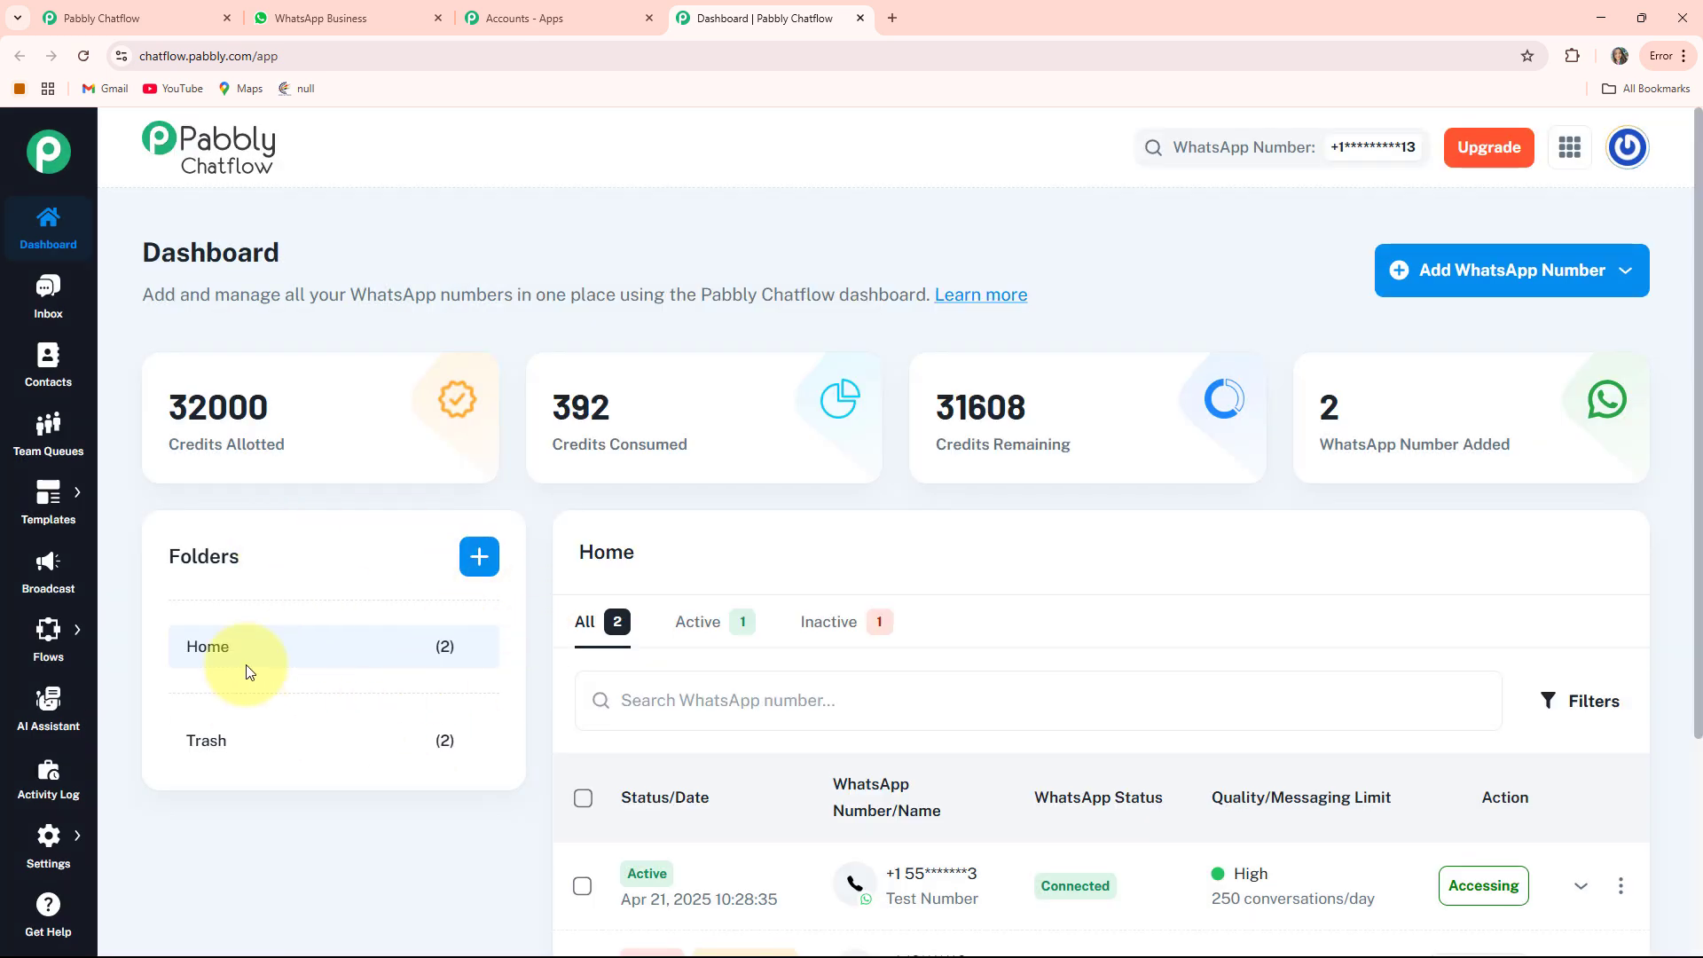
{"action": "scroll", "coordinate": [1023, 557], "scroll_direction": "down", "scroll_amount": 3}
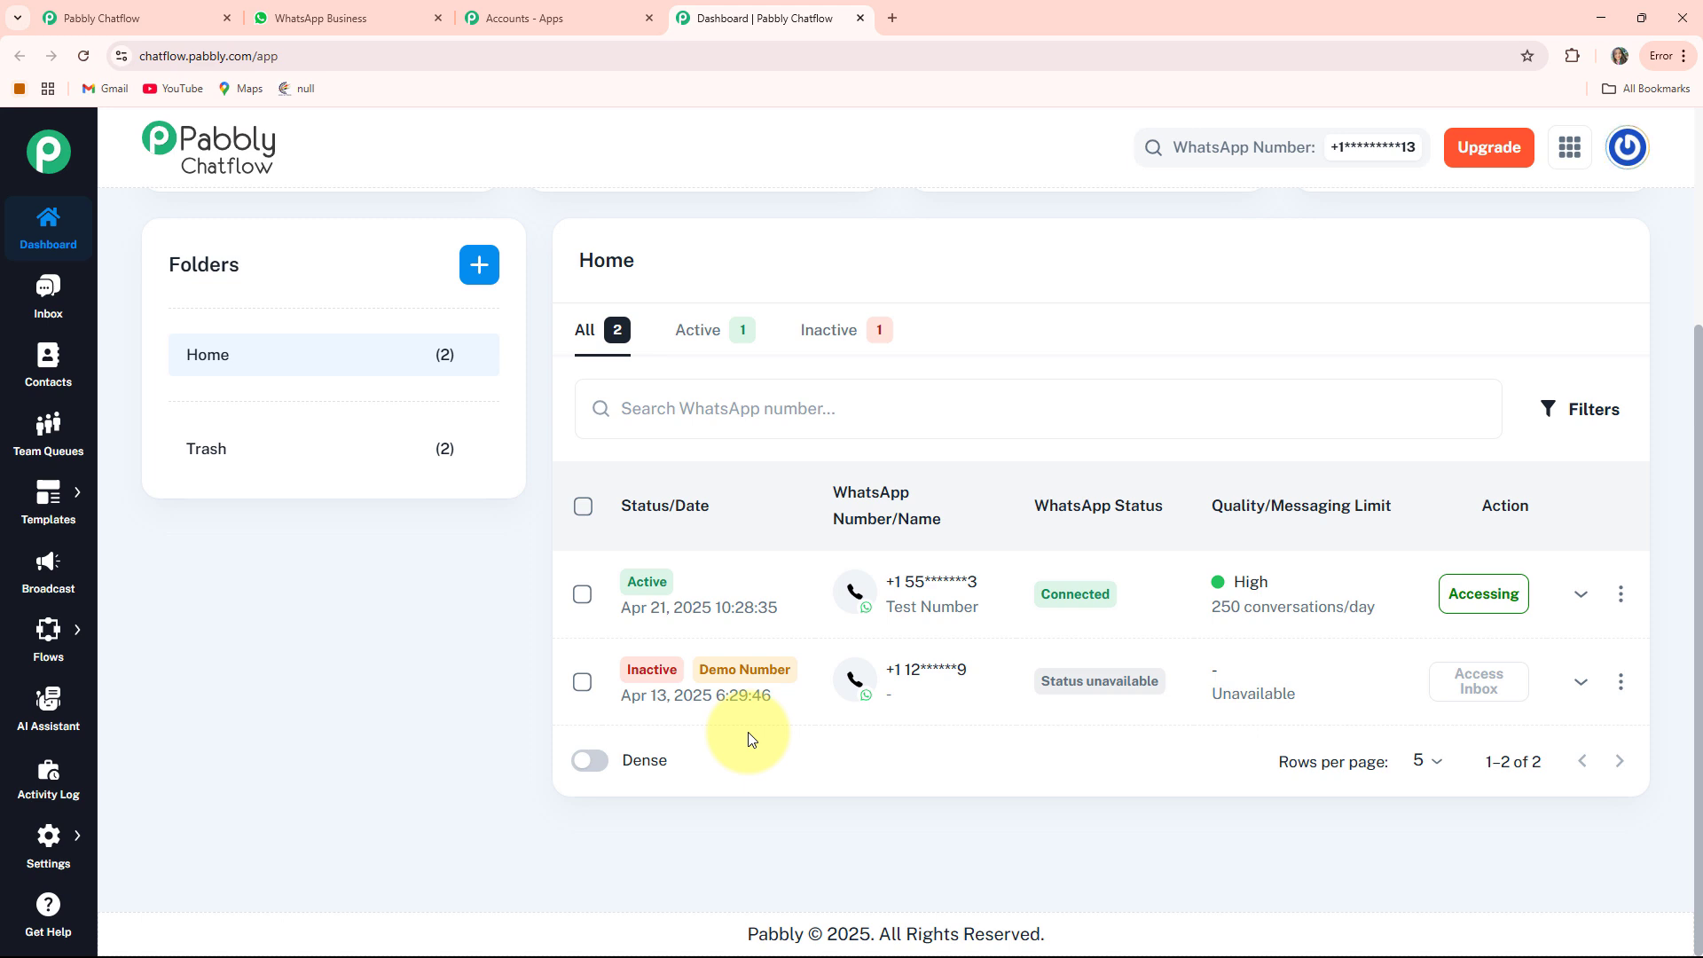
{"action": "scroll", "coordinate": [749, 739], "scroll_direction": "up", "scroll_amount": 3}
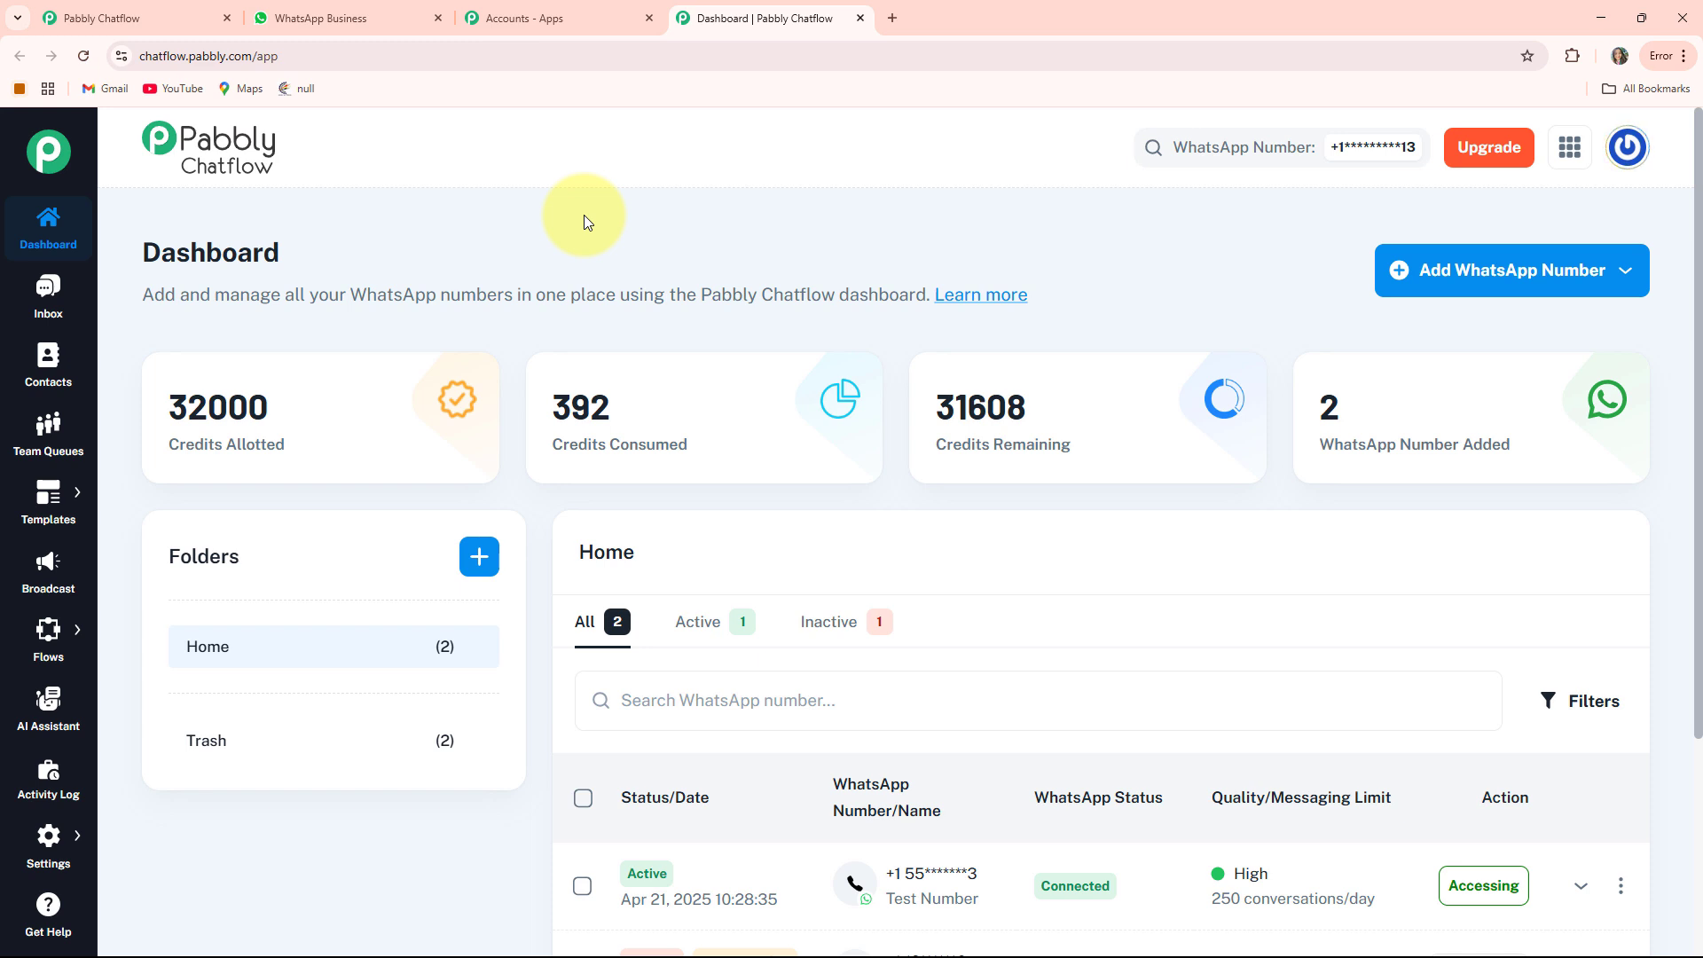
Browse the inbox test conversation, then the Contacts, Team Queues and Templates pages
{"action": "left_click", "coordinate": [42, 297]}
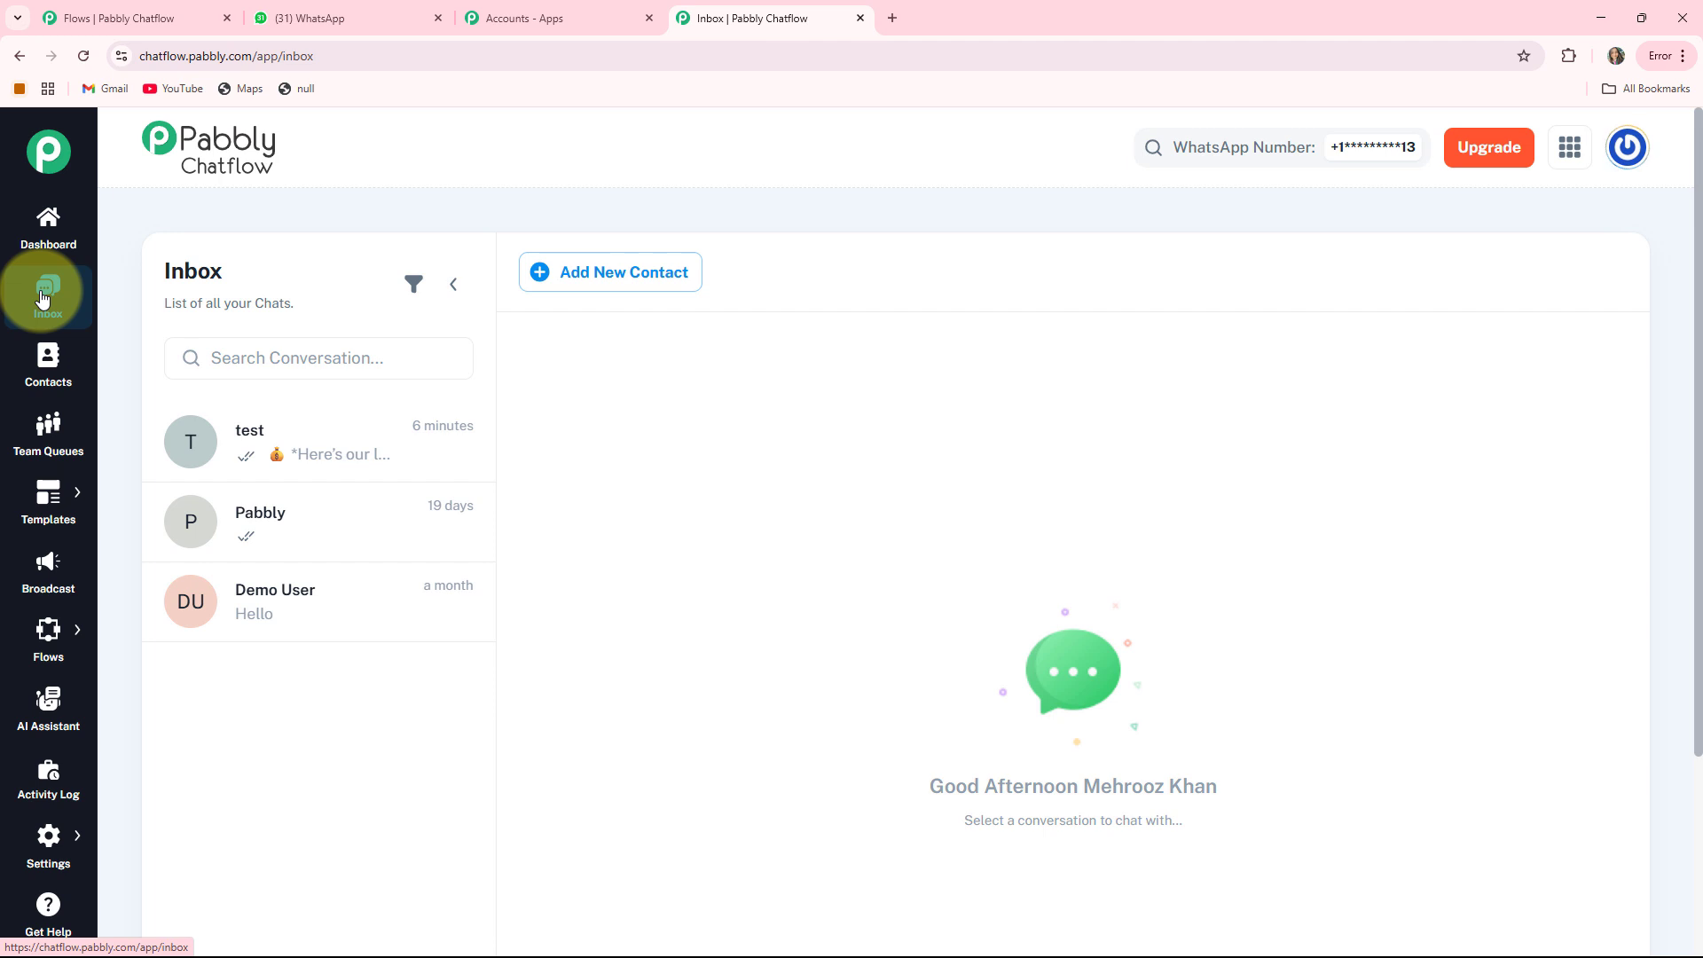
{"action": "left_click", "coordinate": [279, 456]}
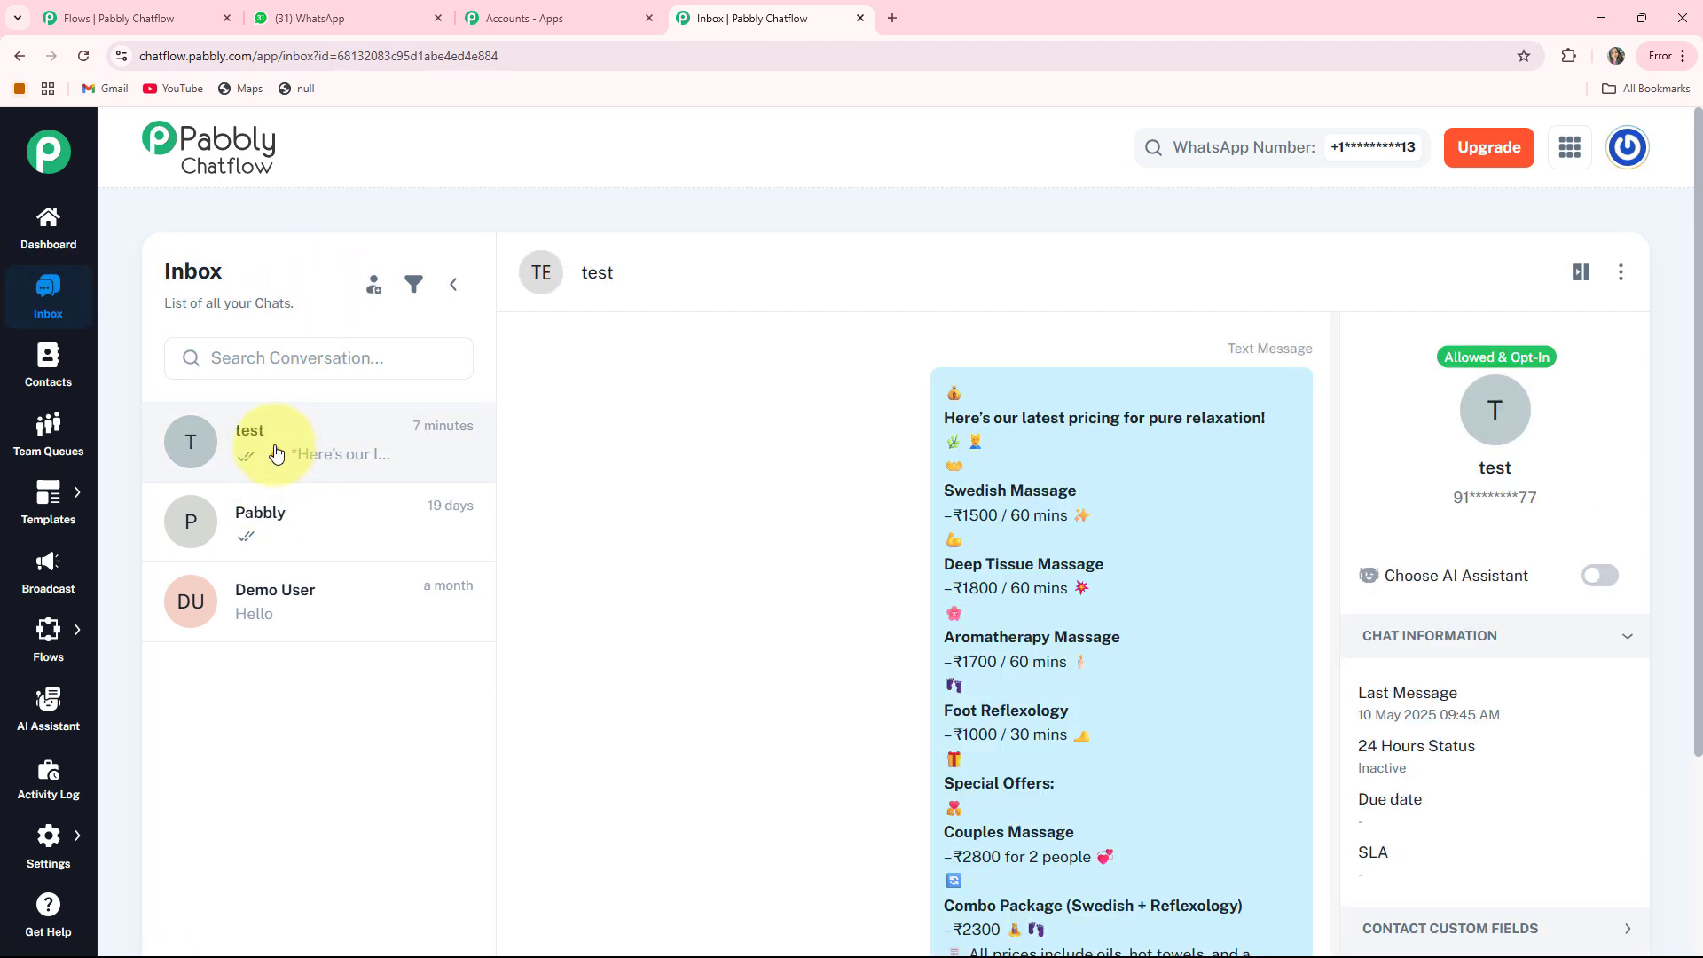
{"action": "left_click", "coordinate": [48, 380]}
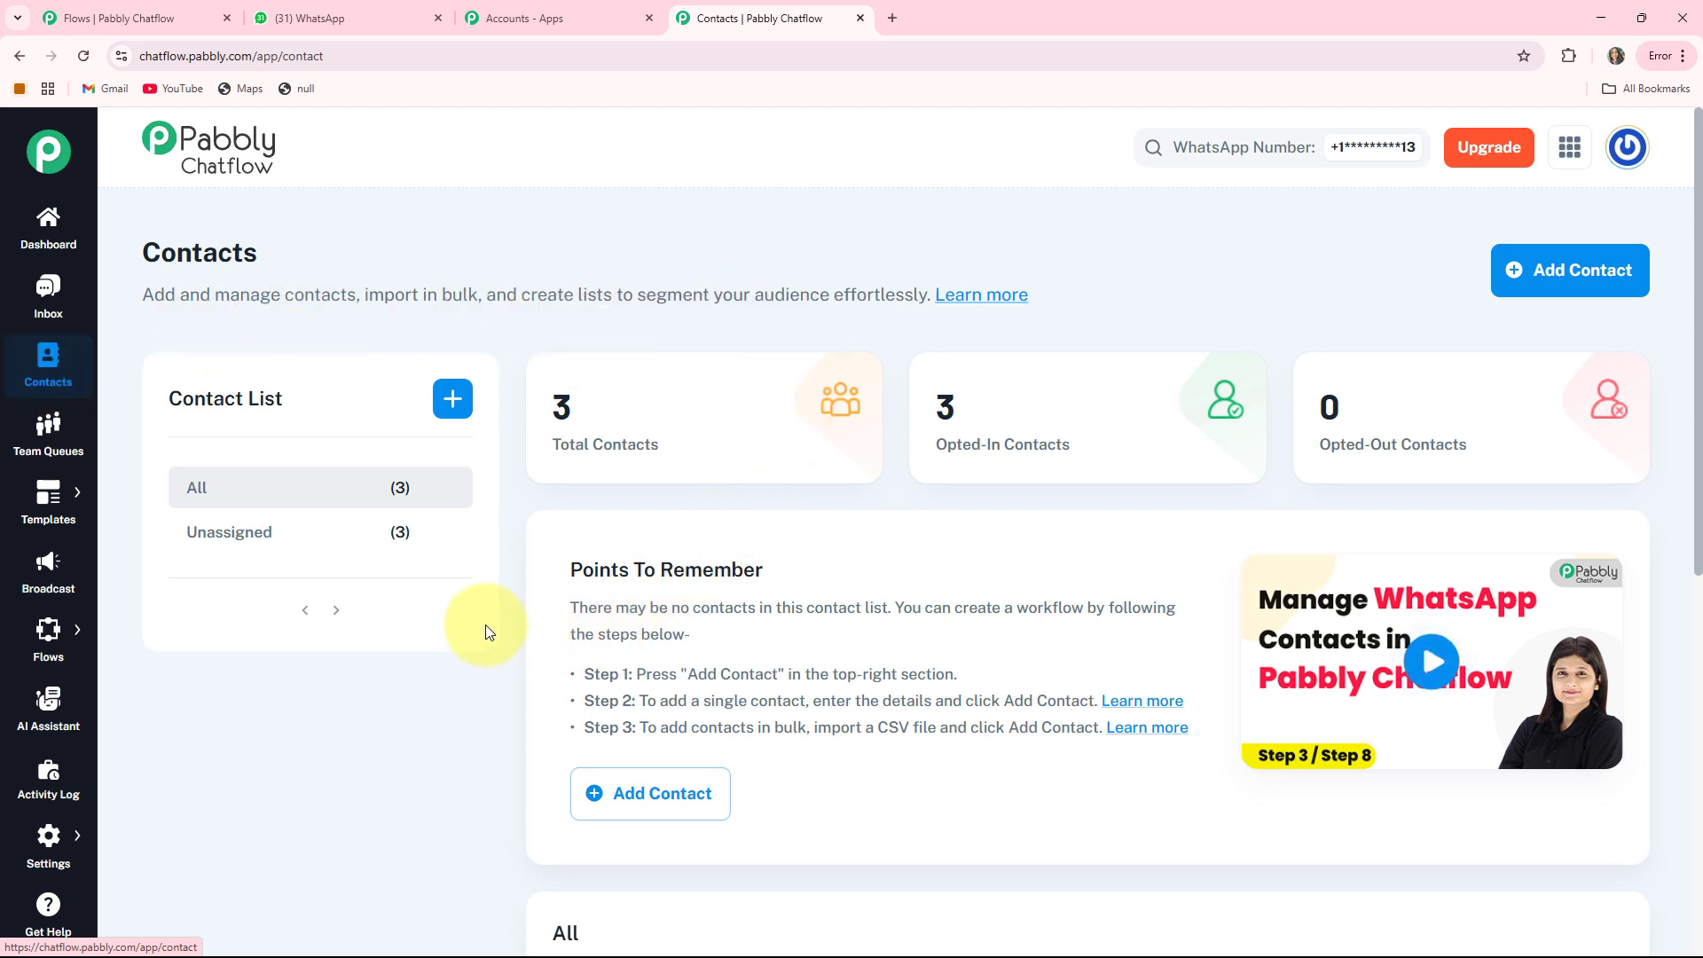
{"action": "left_click", "coordinate": [48, 462]}
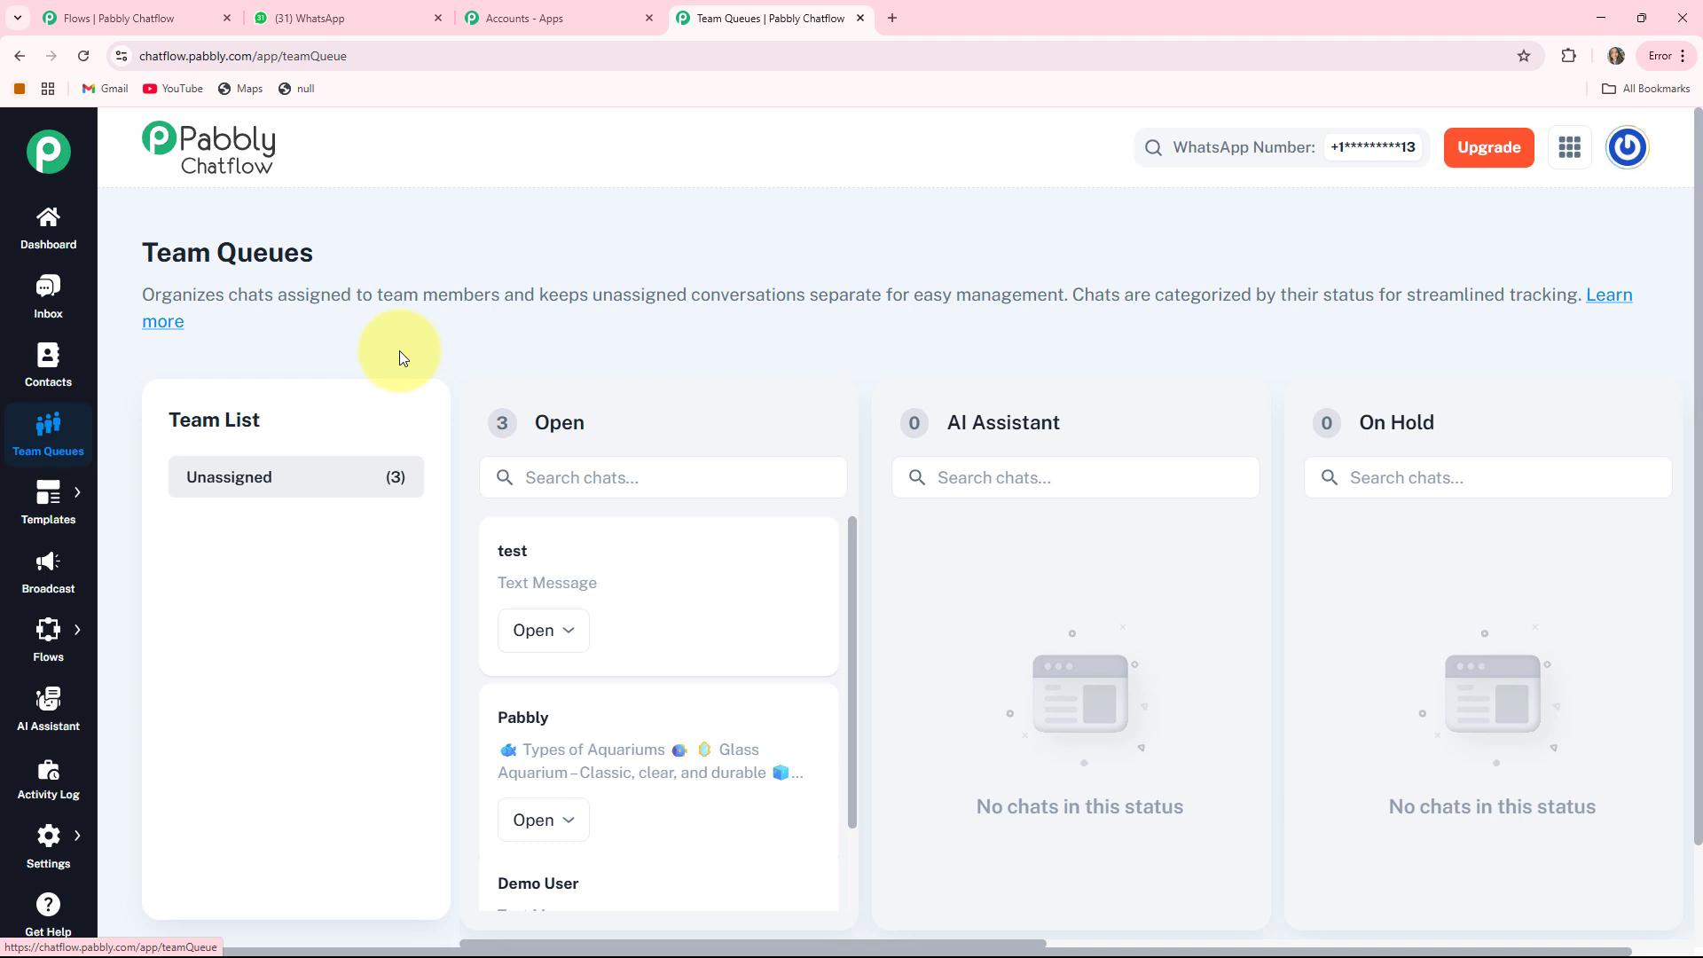
{"action": "left_click", "coordinate": [51, 501]}
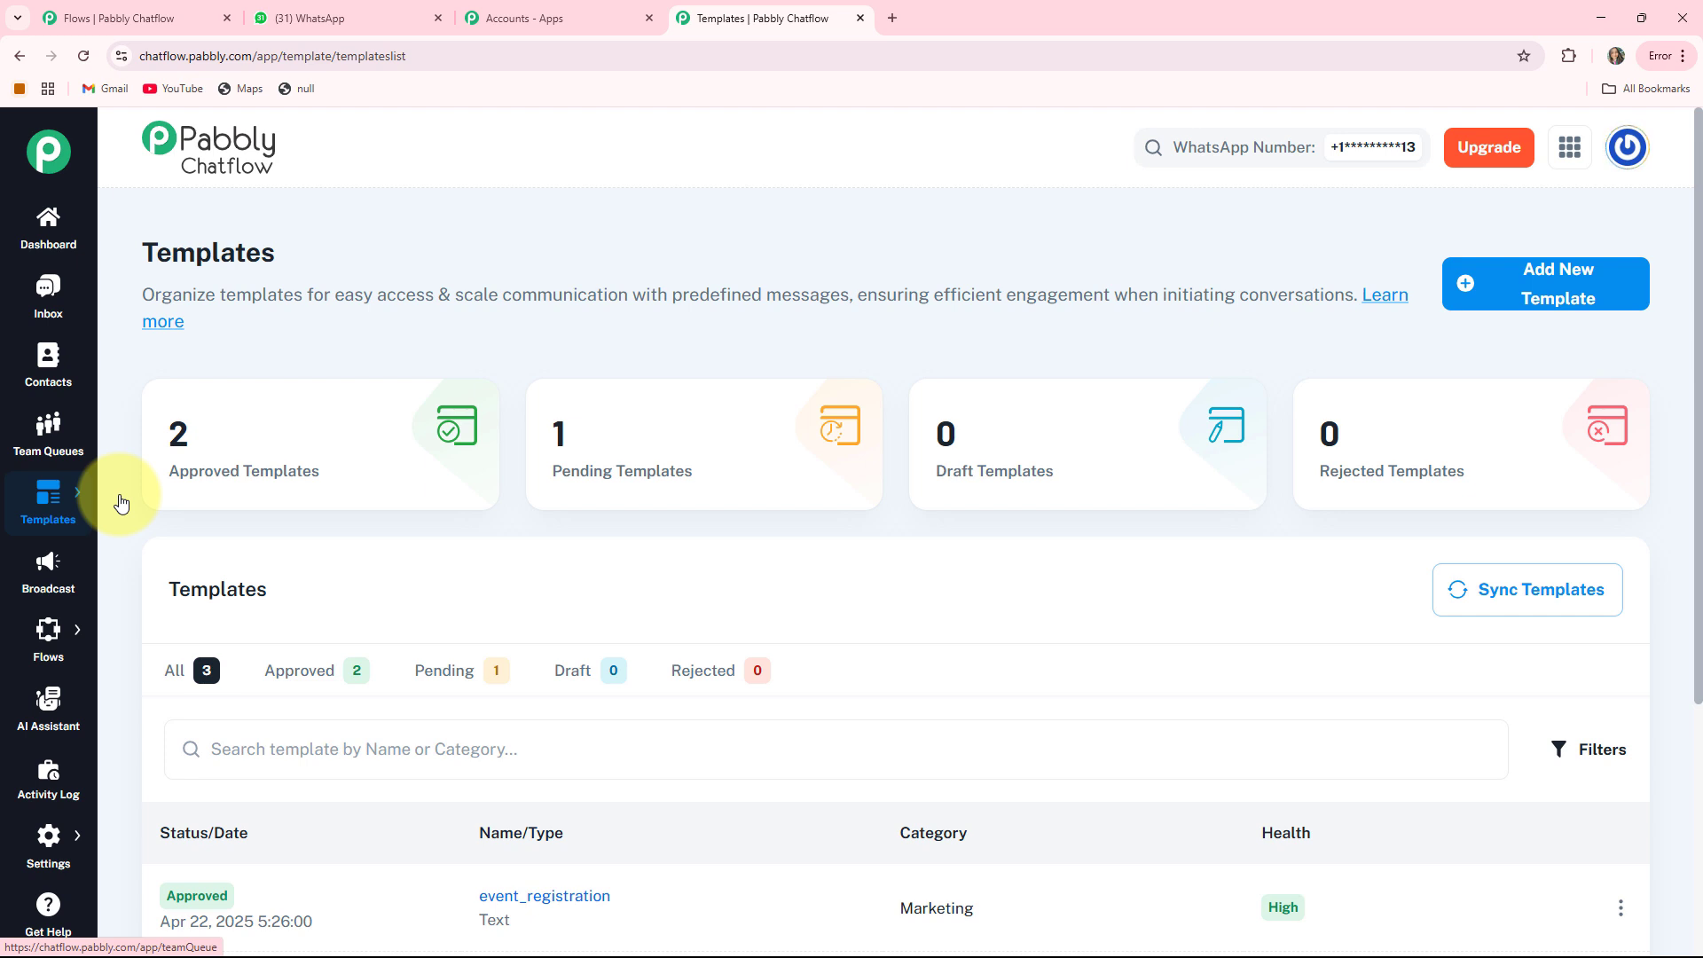
Check the Broadcast, AI Assistant and Activity Log pages, ending on the Flows list
{"action": "left_click", "coordinate": [55, 569]}
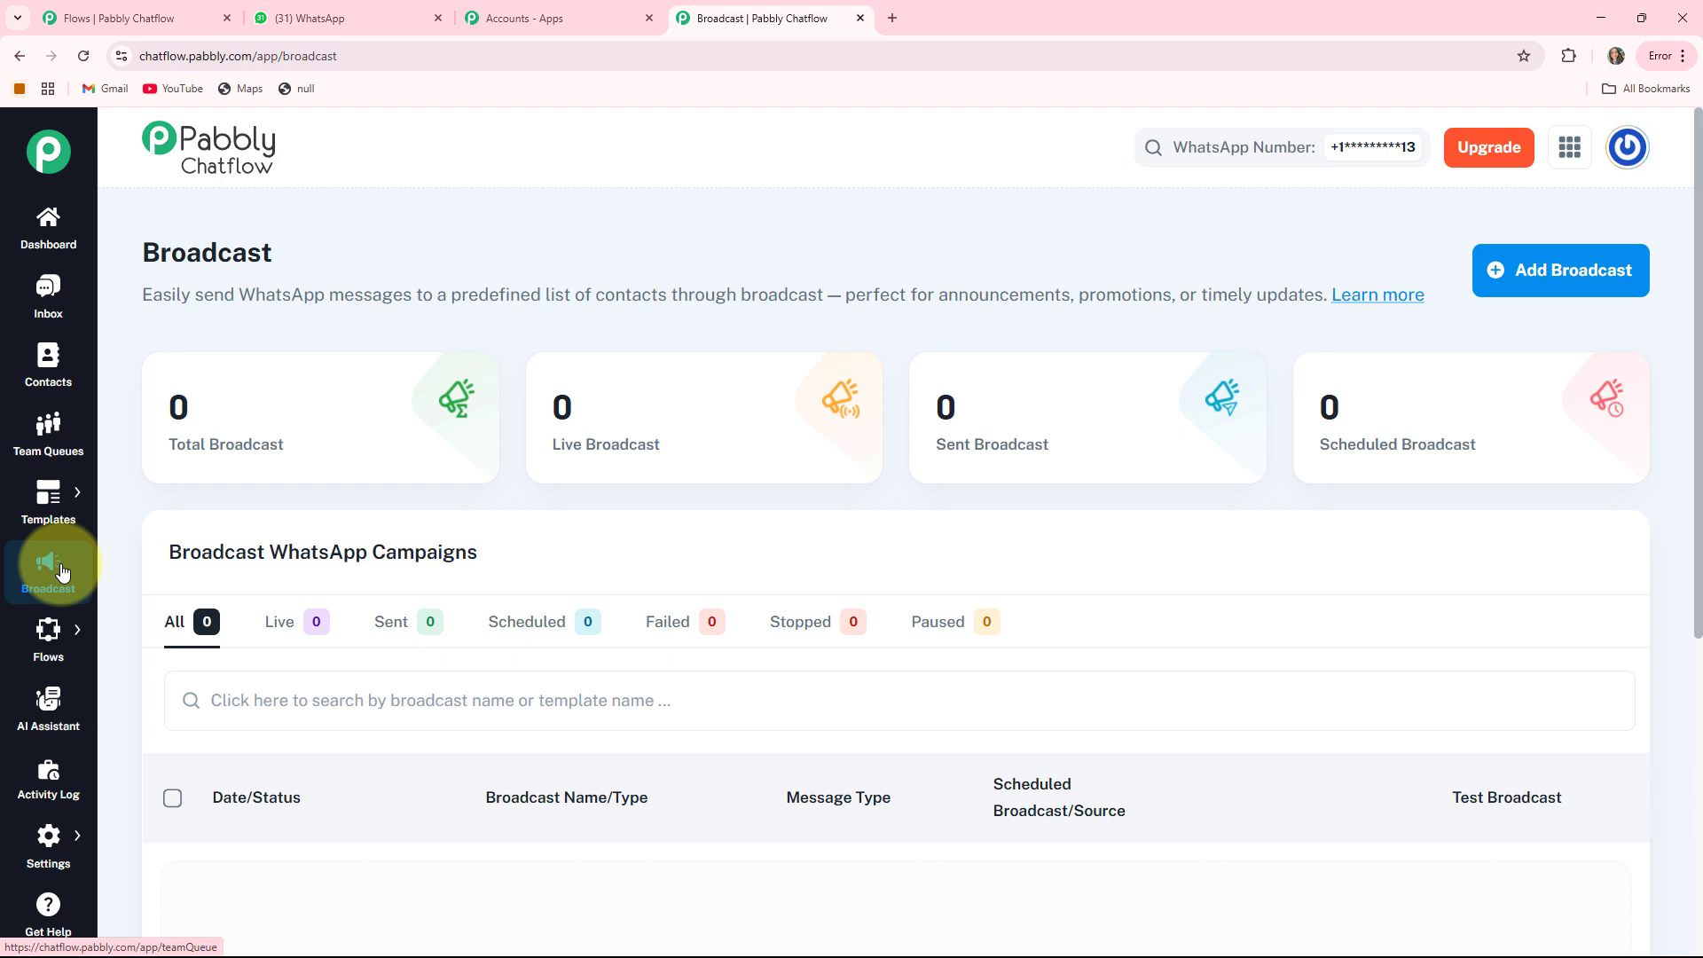
{"action": "mouse_move", "coordinate": [45, 639]}
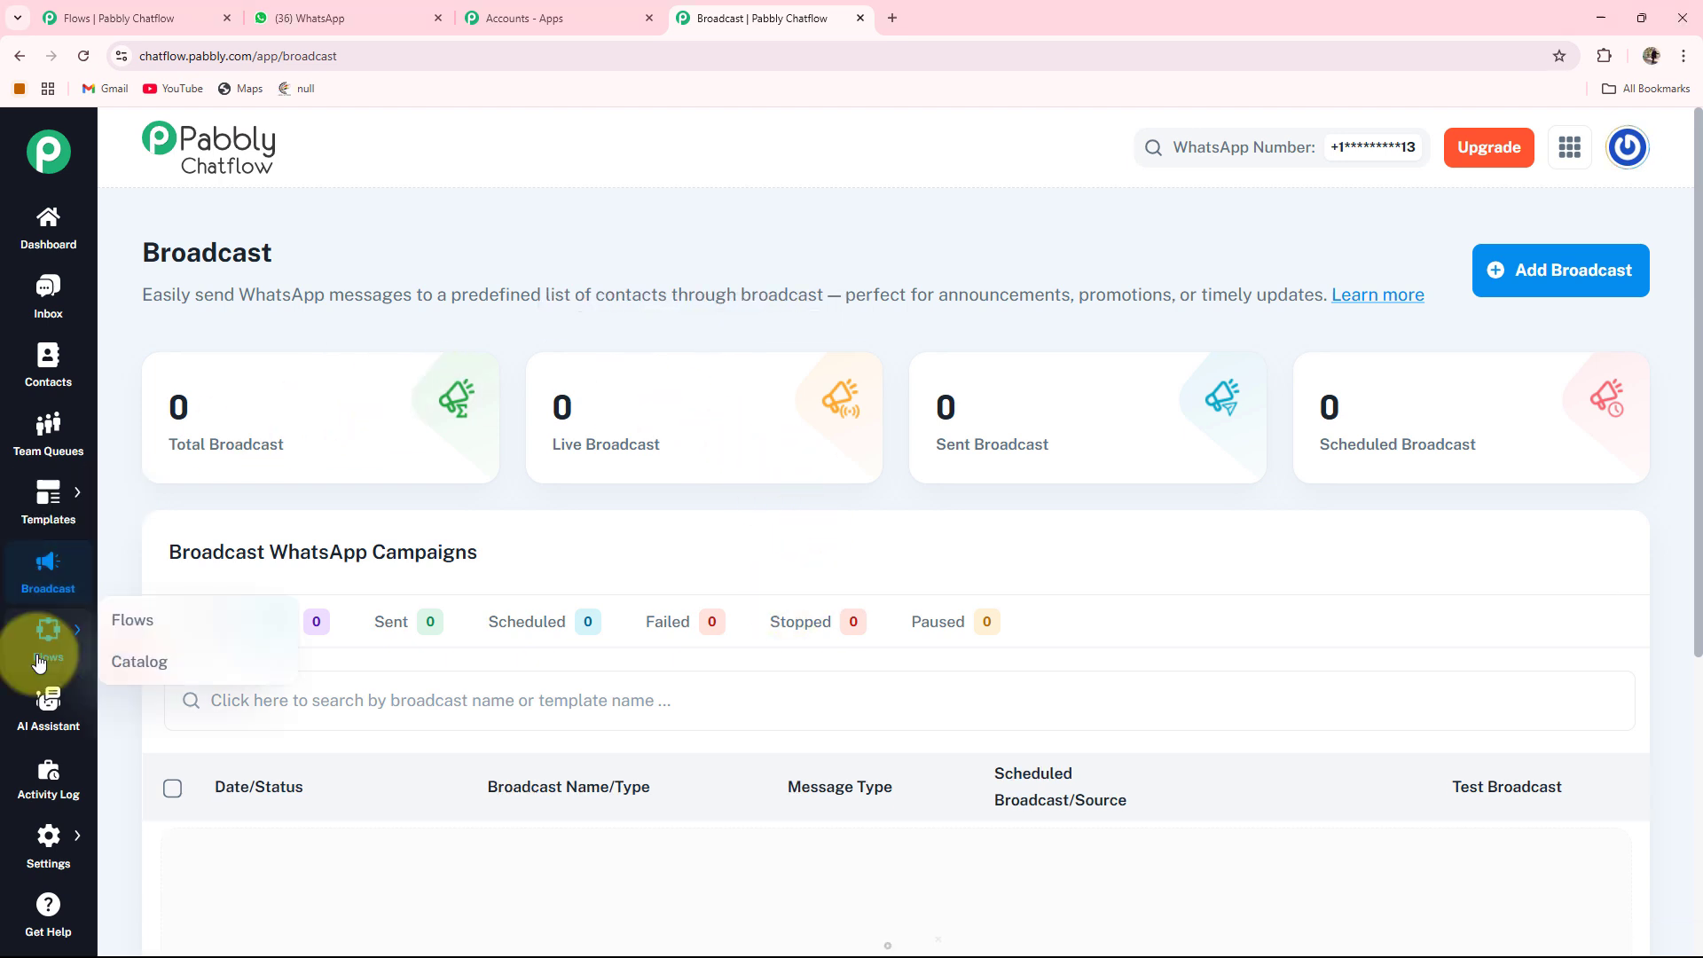
{"action": "left_click", "coordinate": [115, 626]}
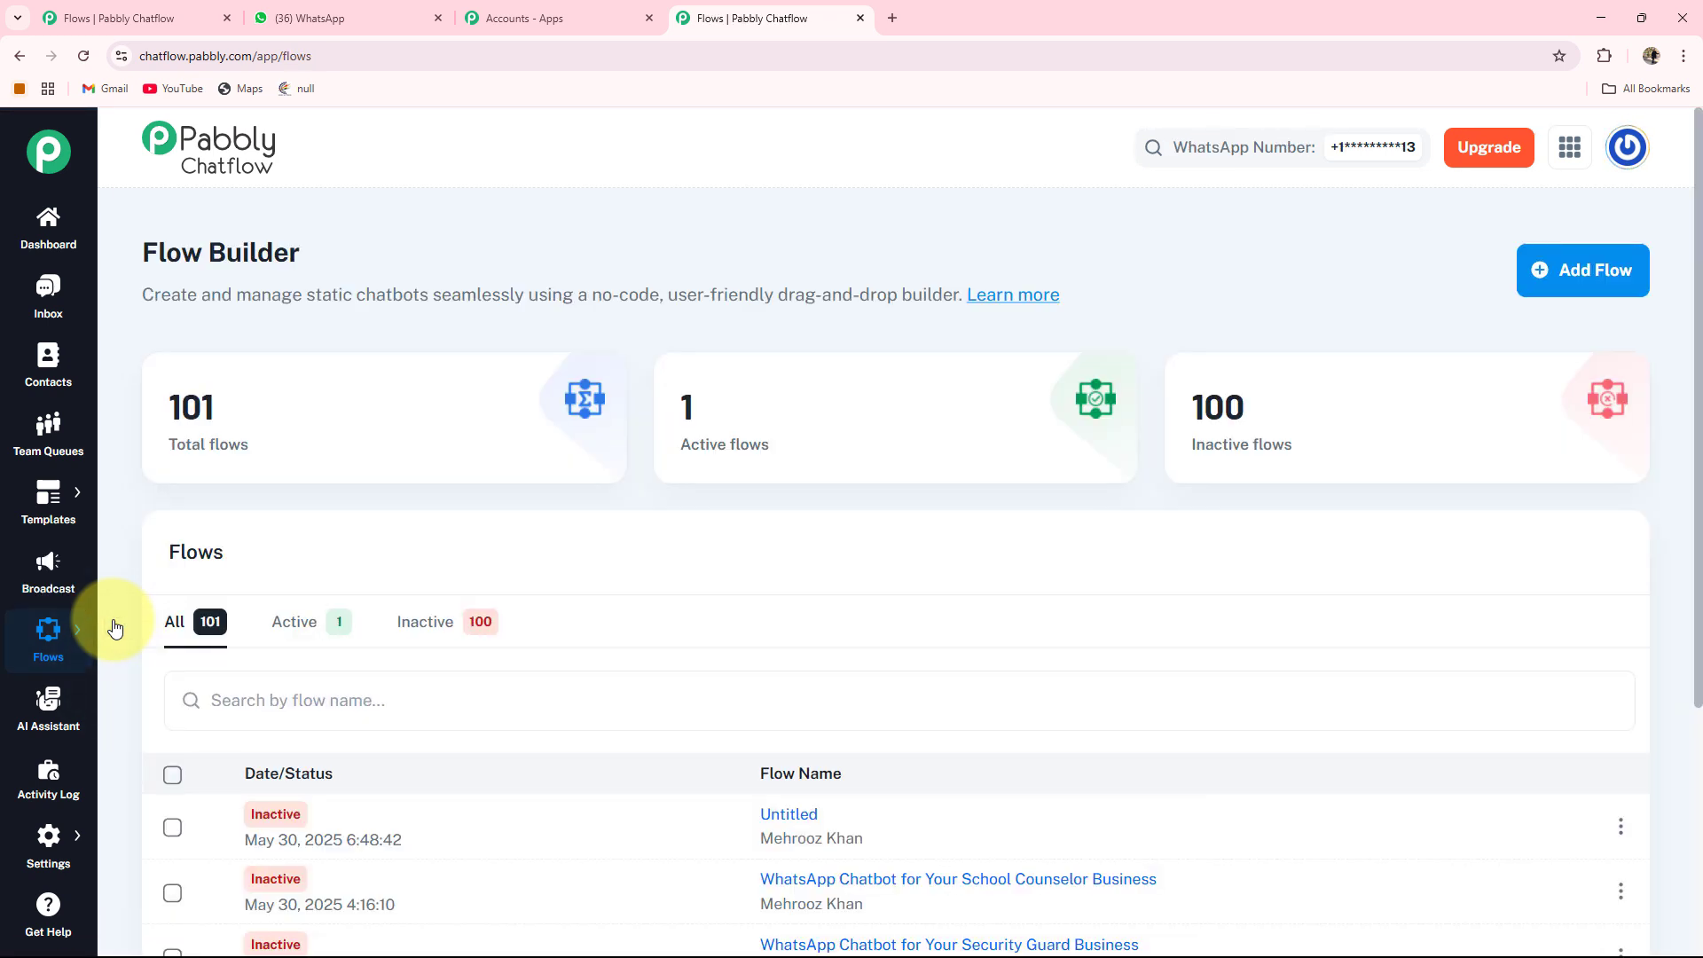
{"action": "left_click", "coordinate": [41, 710]}
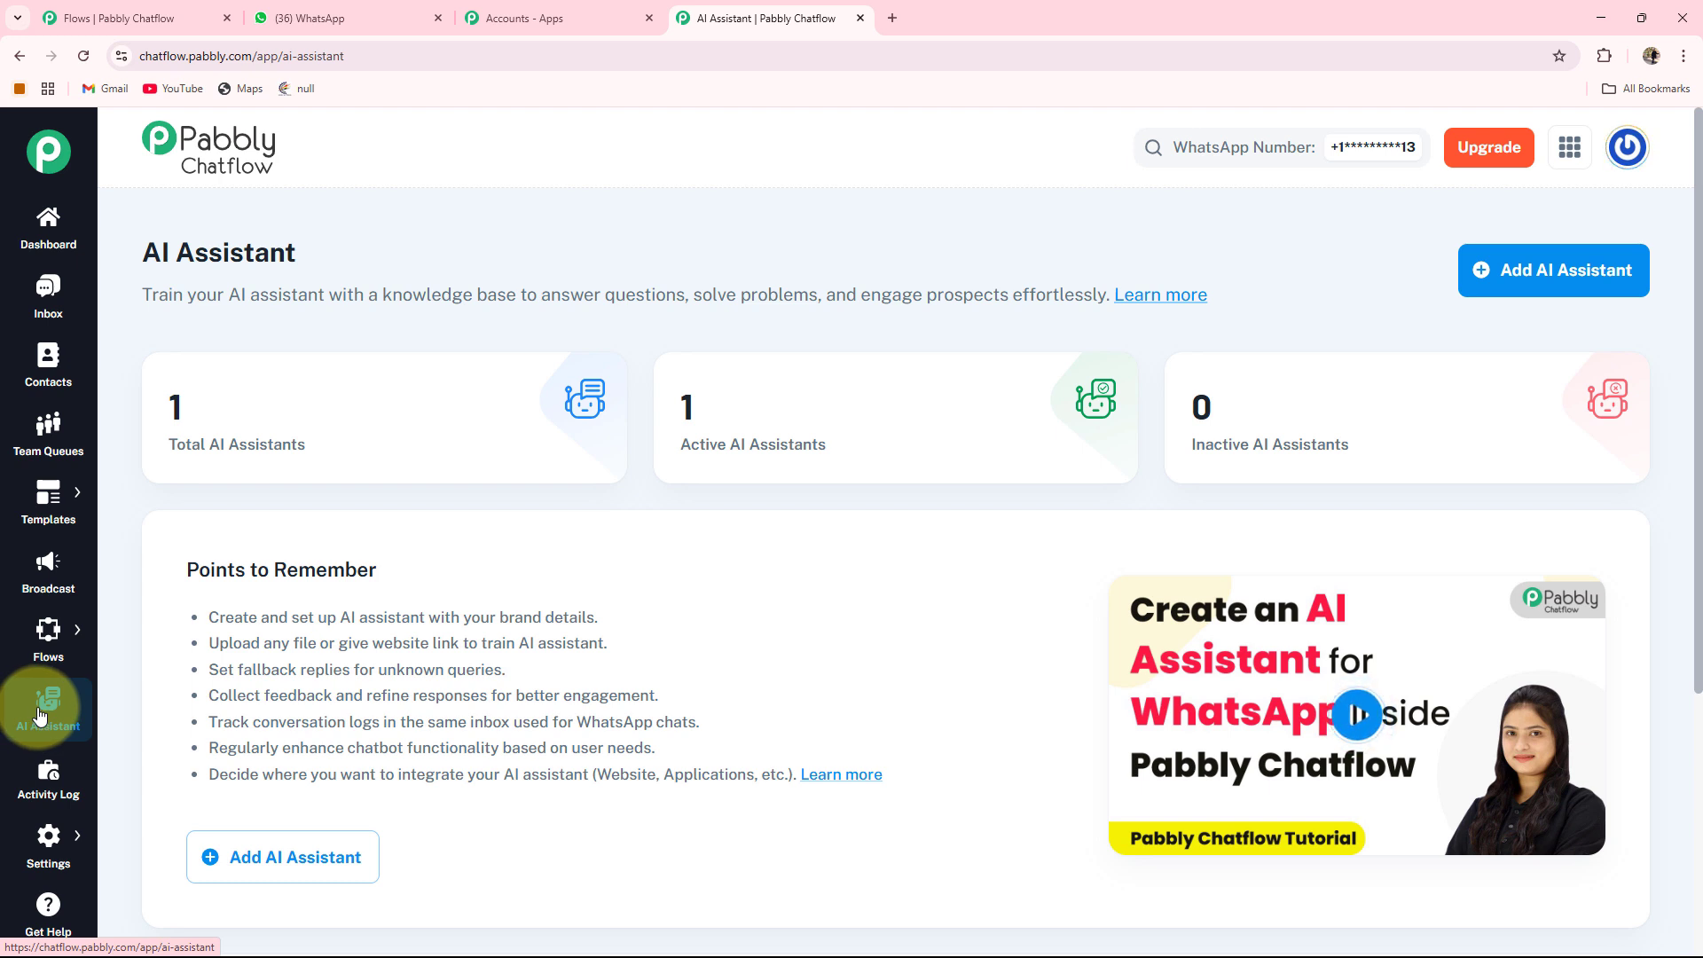
{"action": "left_click", "coordinate": [34, 795]}
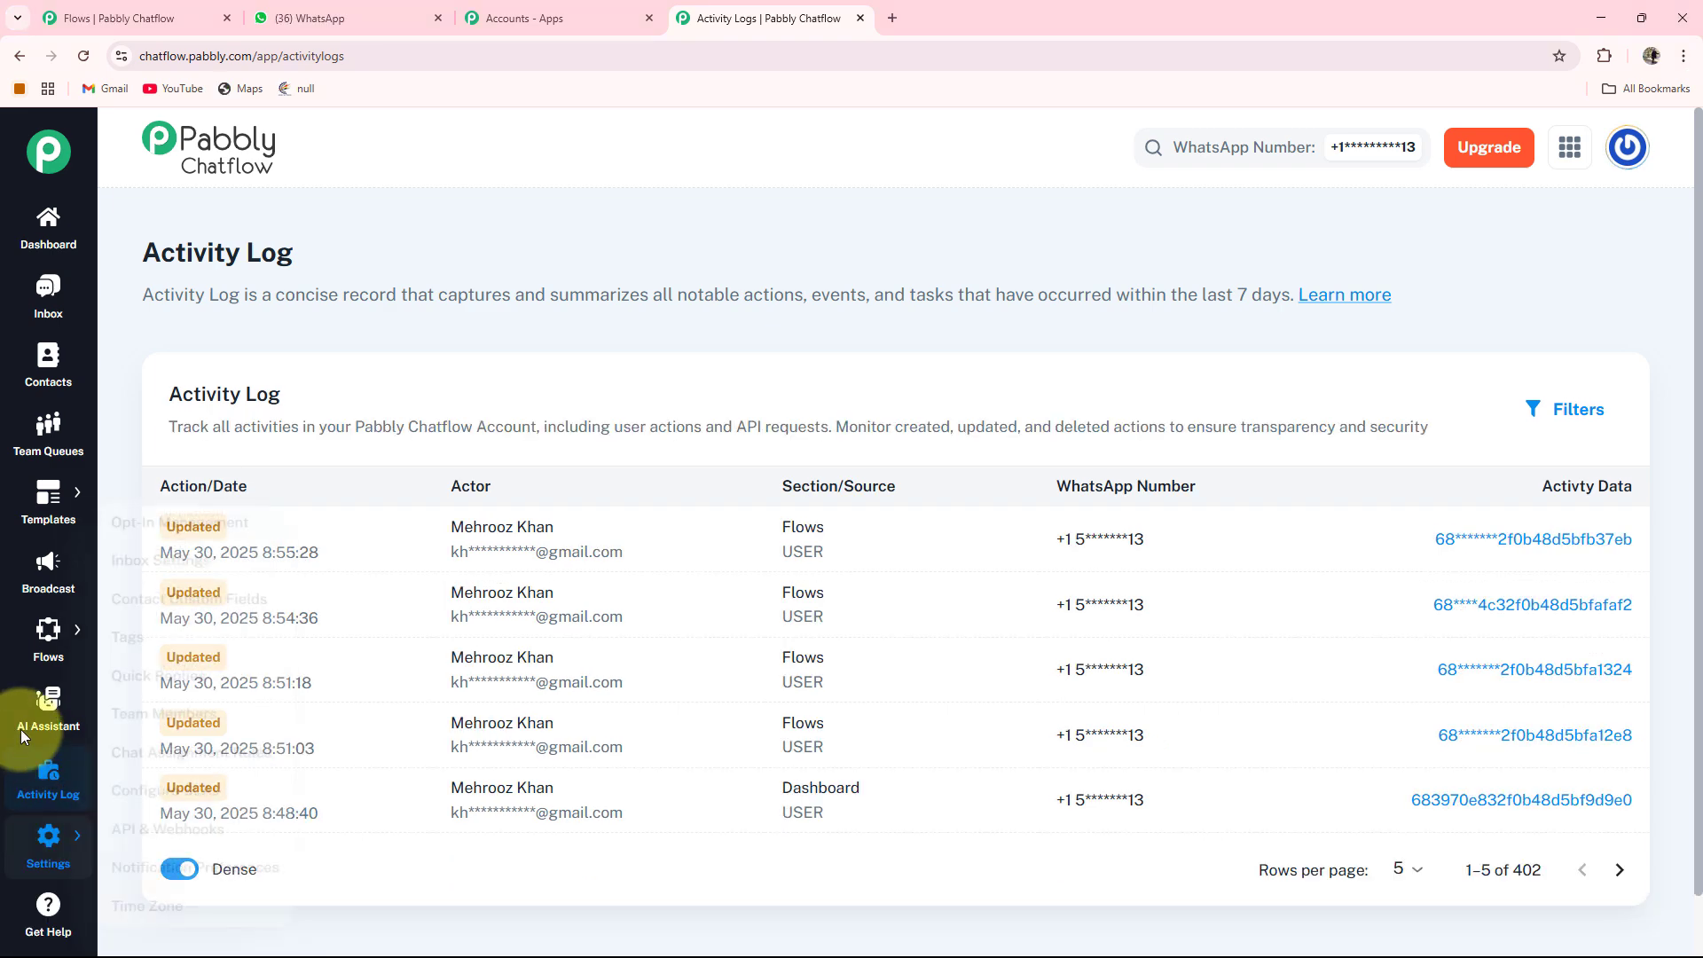
{"action": "mouse_move", "coordinate": [48, 634]}
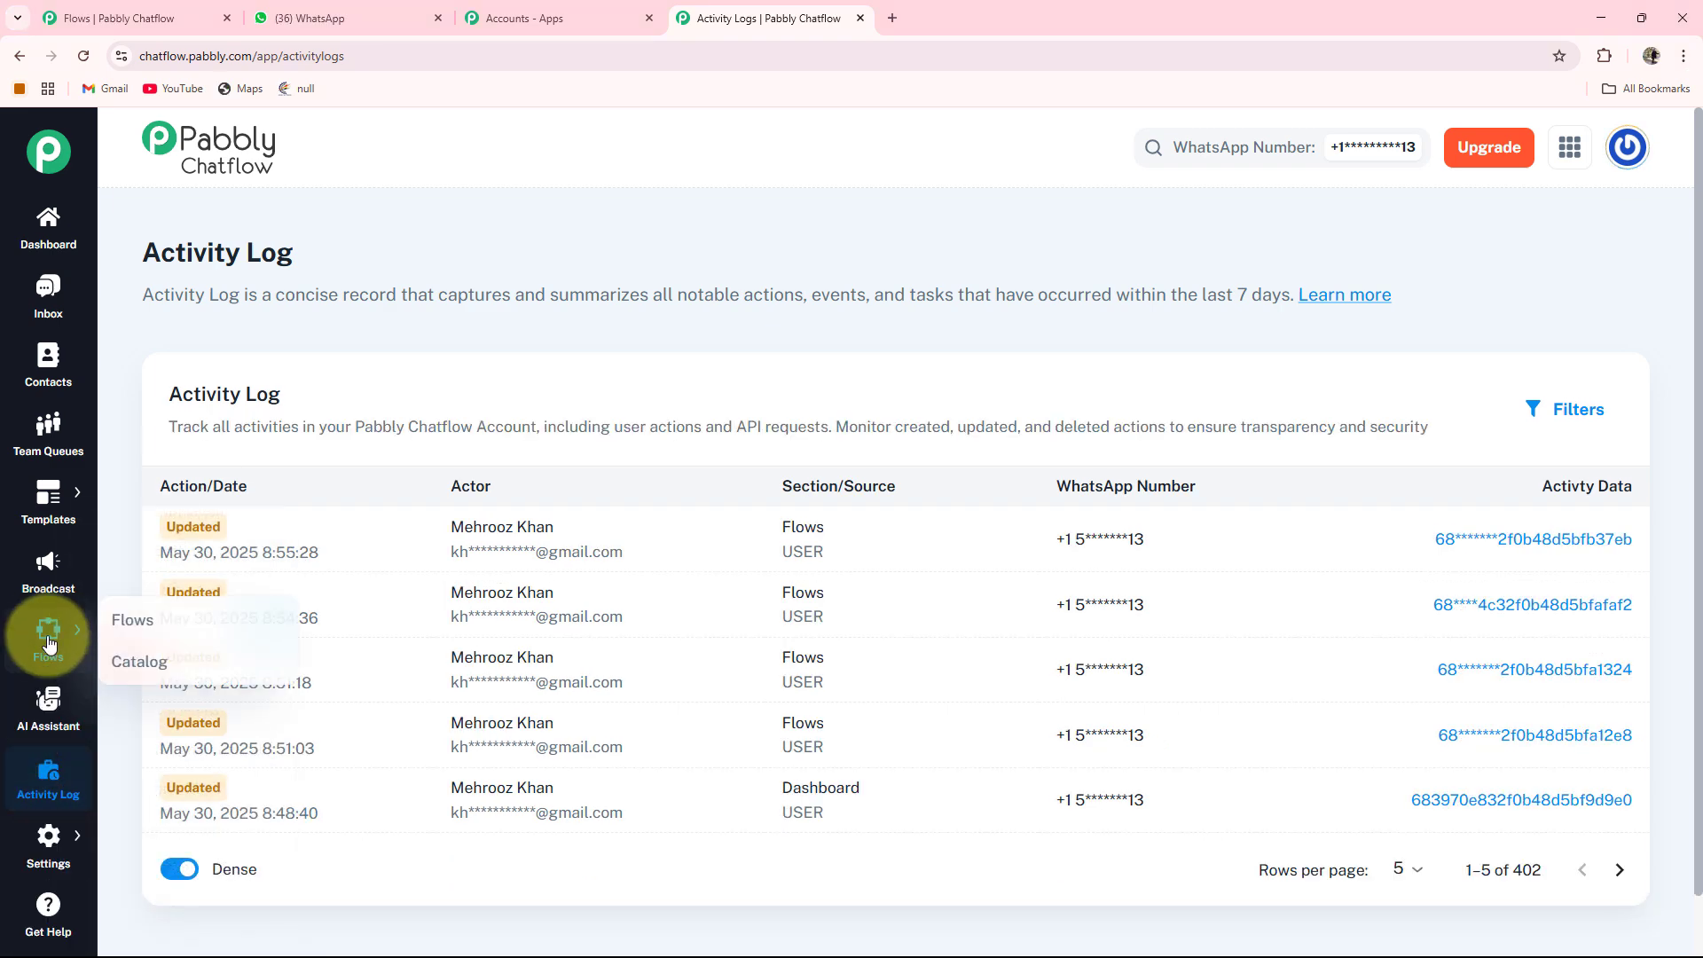
{"action": "left_click", "coordinate": [116, 633]}
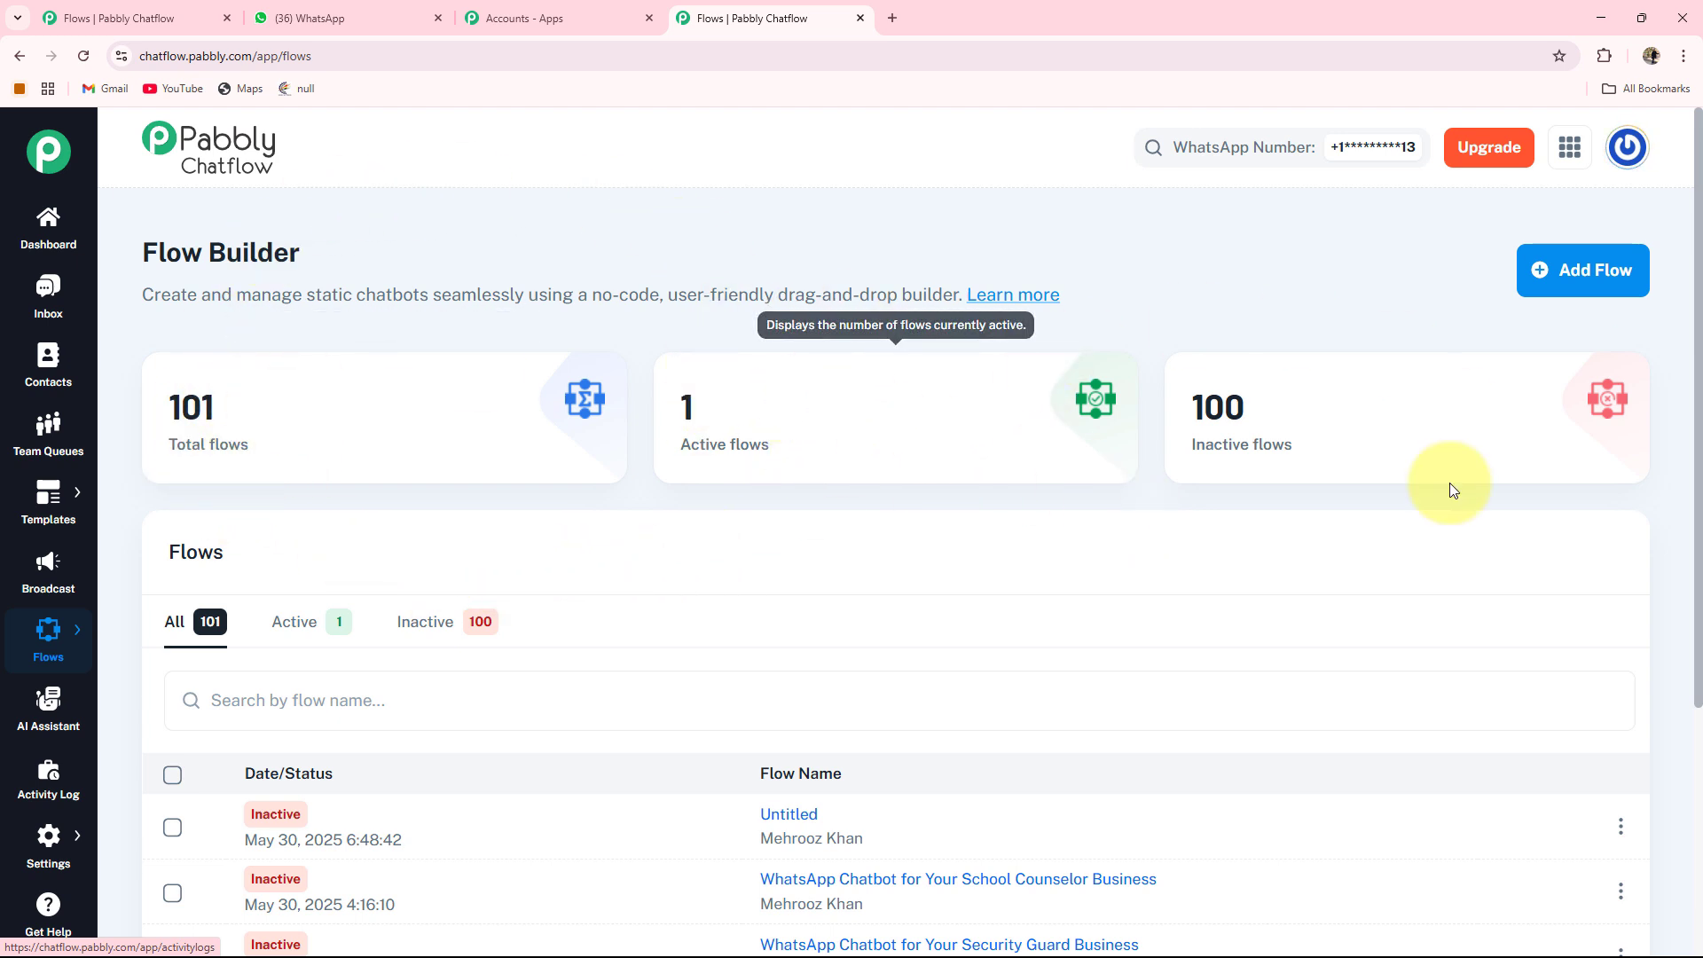
Add a flow and rename it 'WhatsApp Chatbot for Your Placement Agency Business'
{"action": "mouse_move", "coordinate": [1221, 418]}
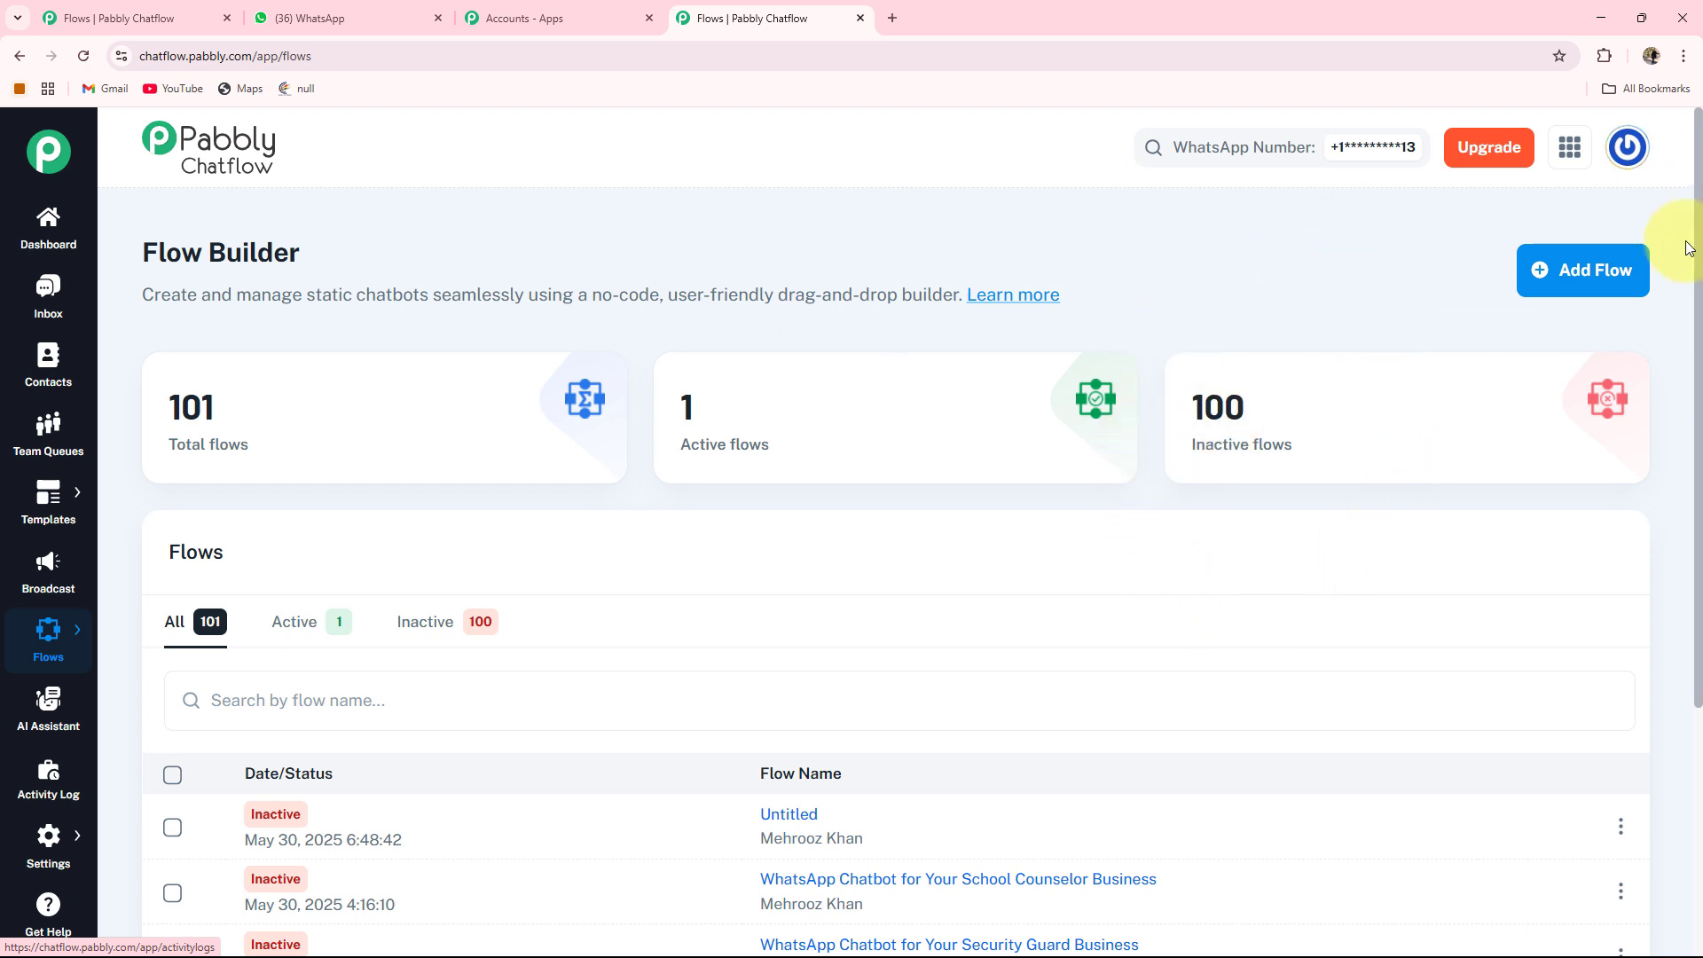
{"action": "left_click", "coordinate": [1589, 282]}
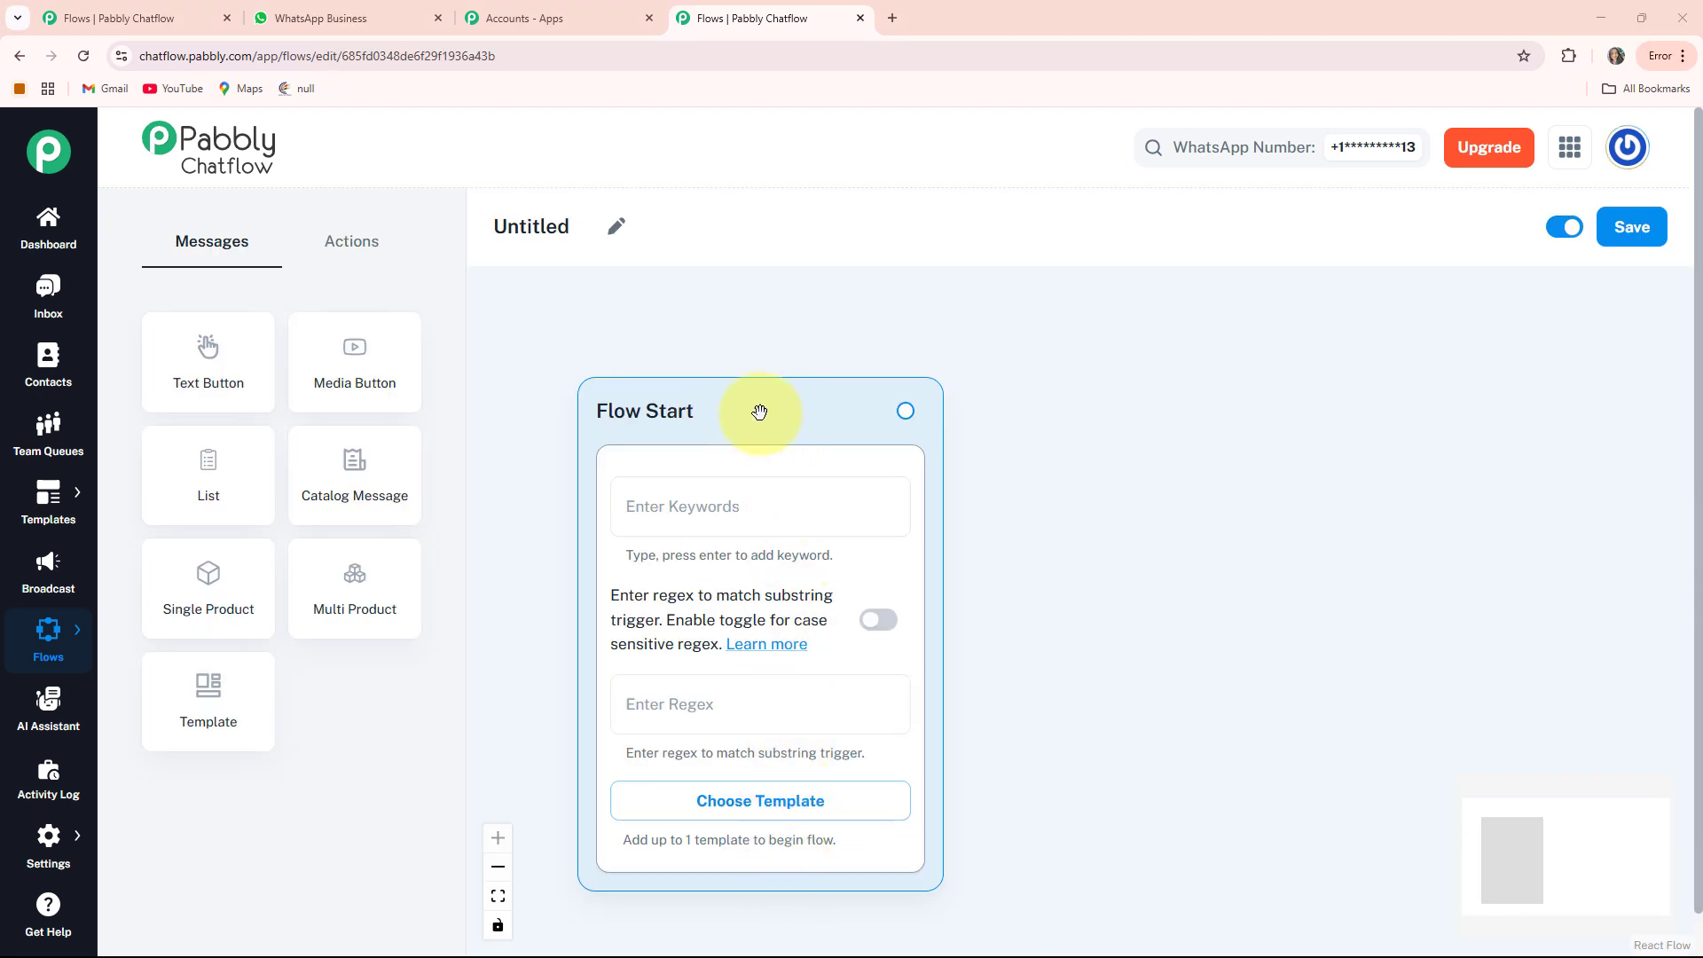
{"action": "left_click_drag", "start_coordinate": [761, 410], "coordinate": [734, 373]}
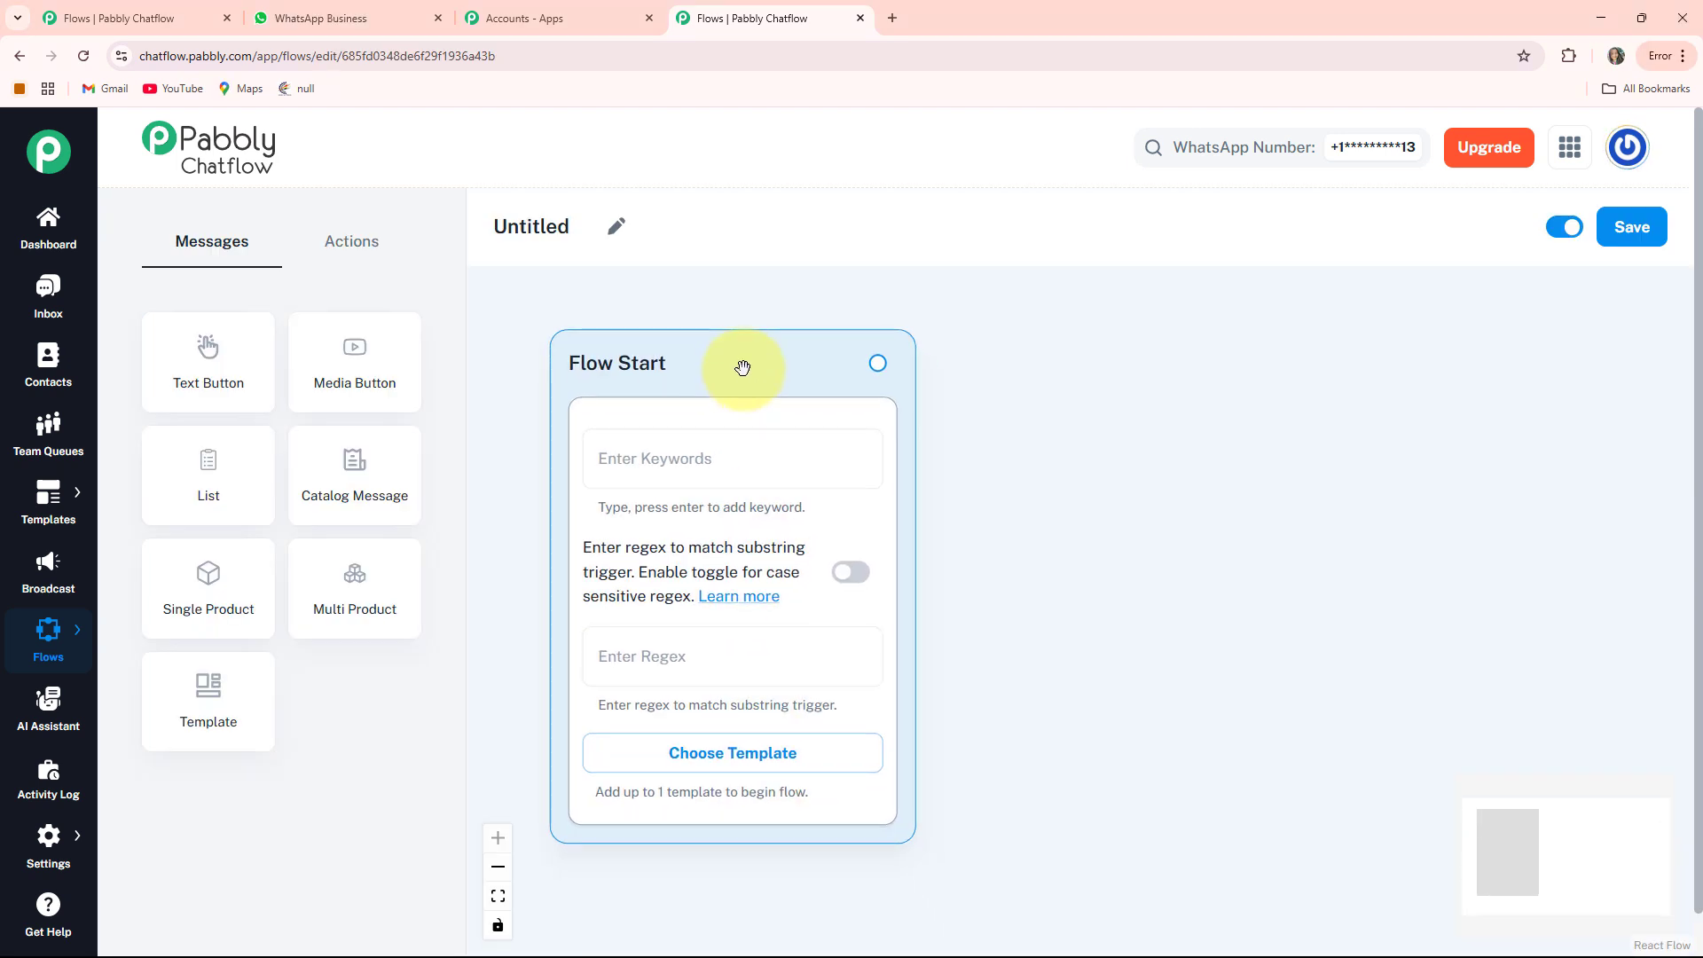
{"action": "left_click", "coordinate": [611, 235]}
{"action": "left_click_drag", "start_coordinate": [603, 232], "coordinate": [472, 236]}
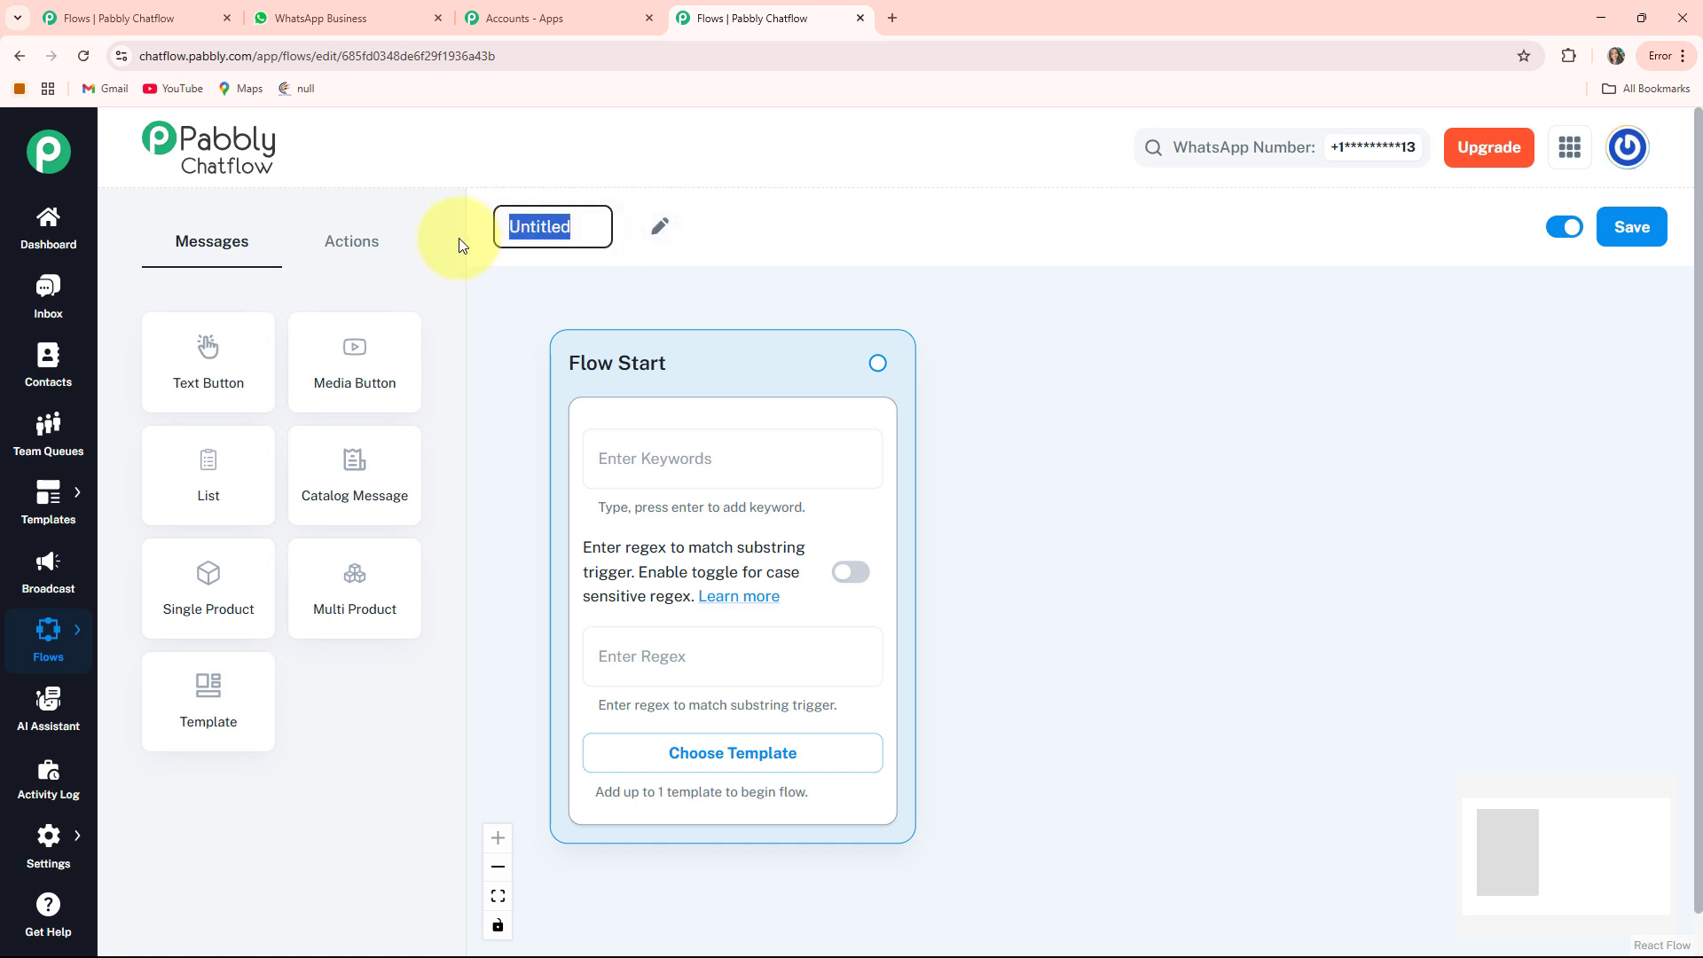
{"action": "type", "text": "WhatsApp Chatbot for Your Placement Agency Business"}
{"action": "key", "text": "Return"}
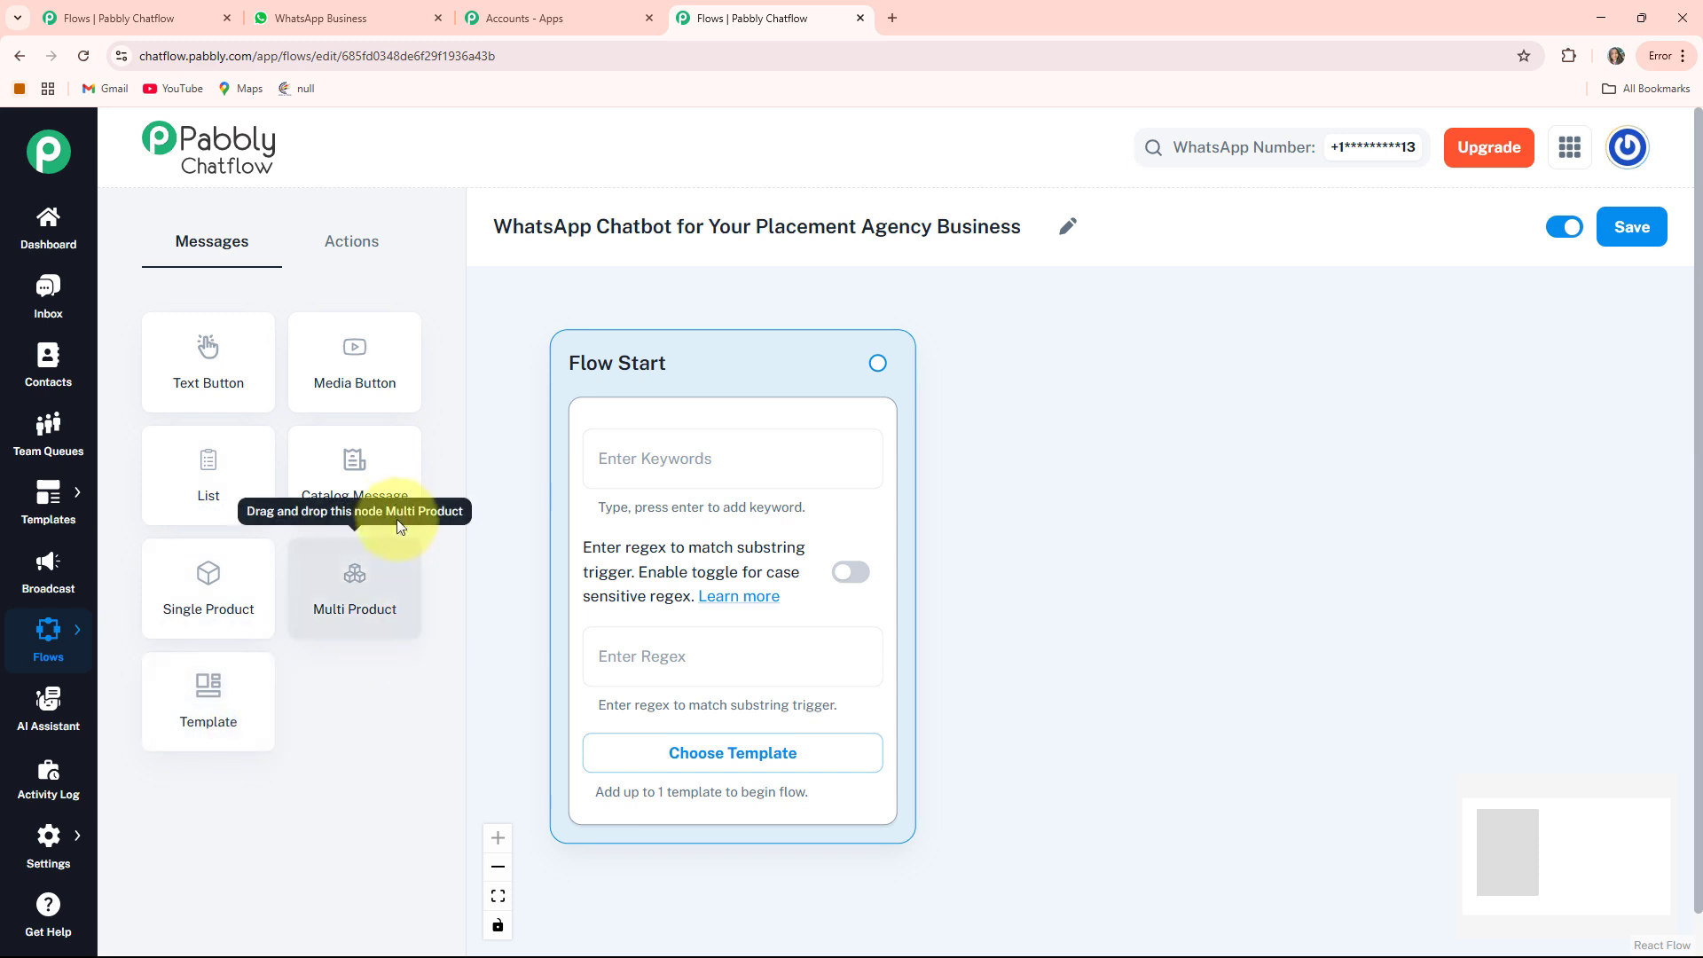
Look over the Actions and Messages node lists, then save the renamed flow
{"action": "left_click", "coordinate": [353, 248]}
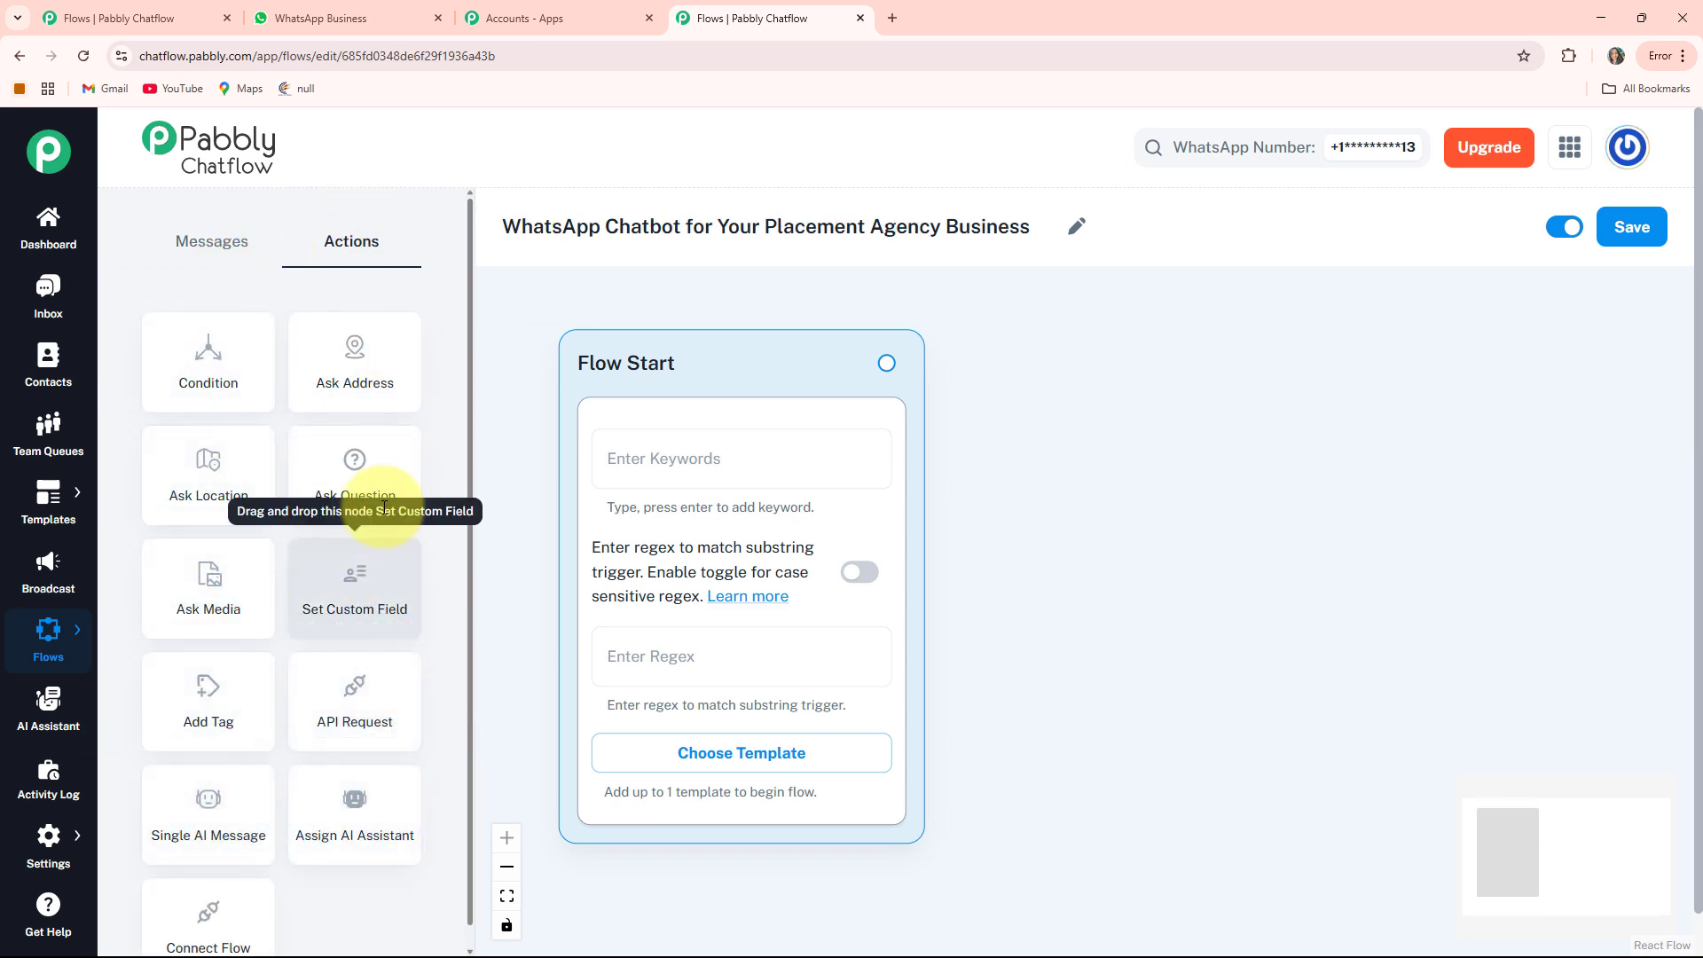
{"action": "left_click", "coordinate": [211, 245]}
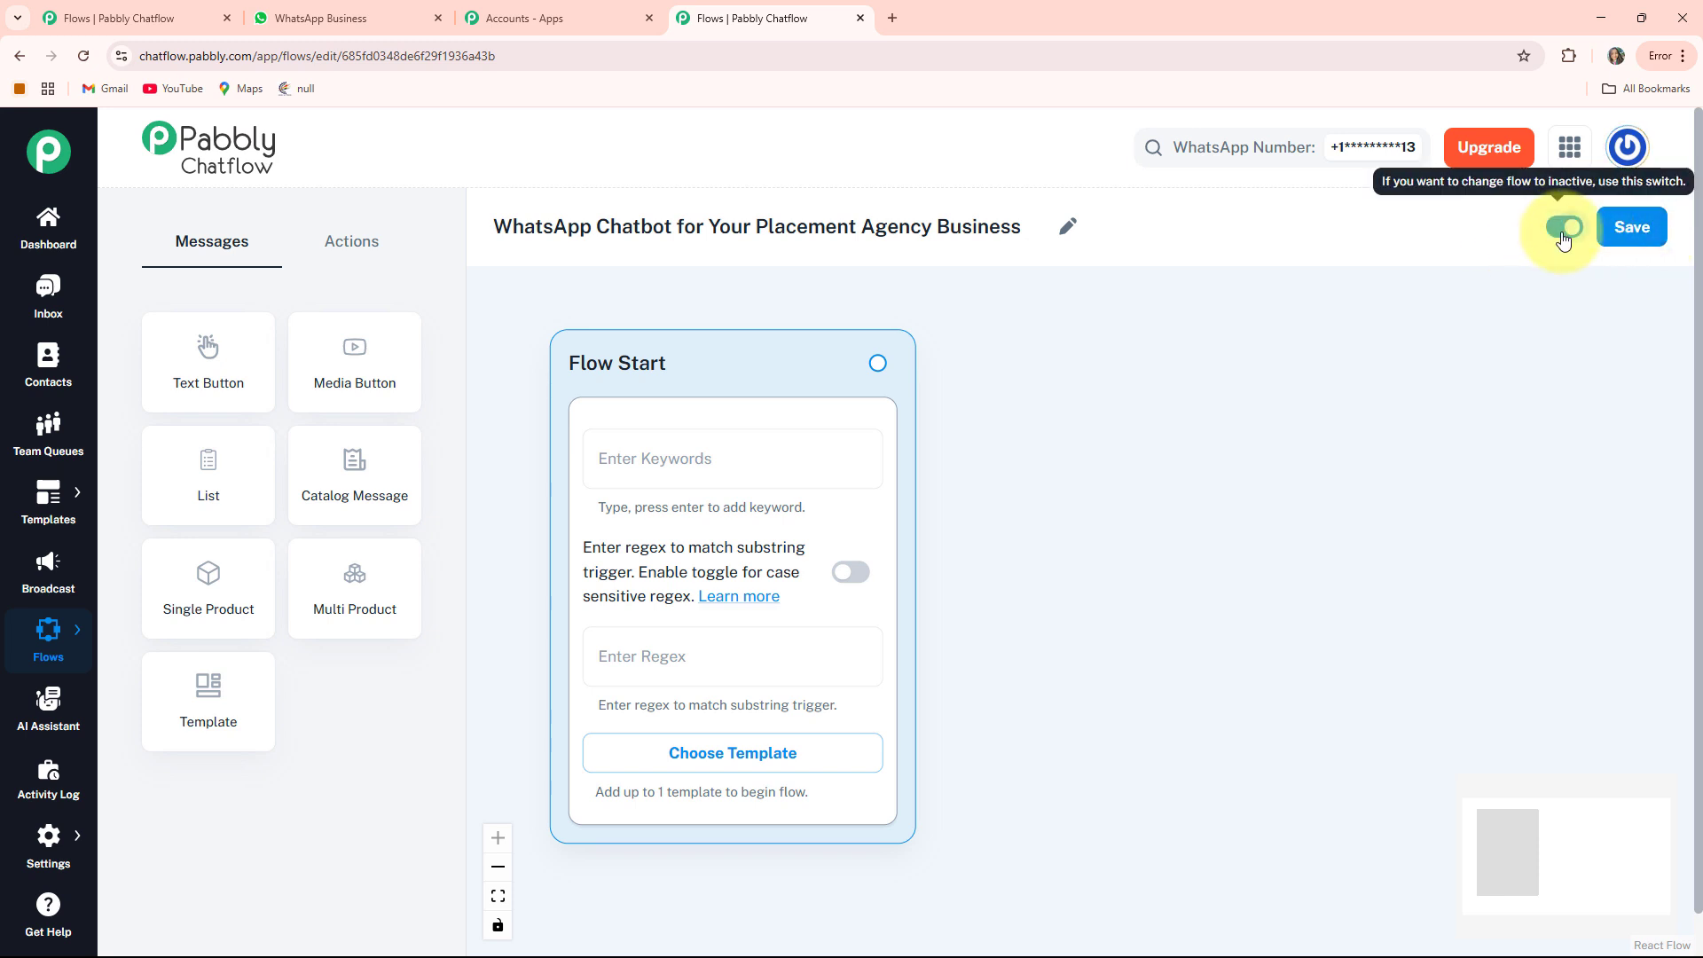
{"action": "left_click", "coordinate": [1629, 236]}
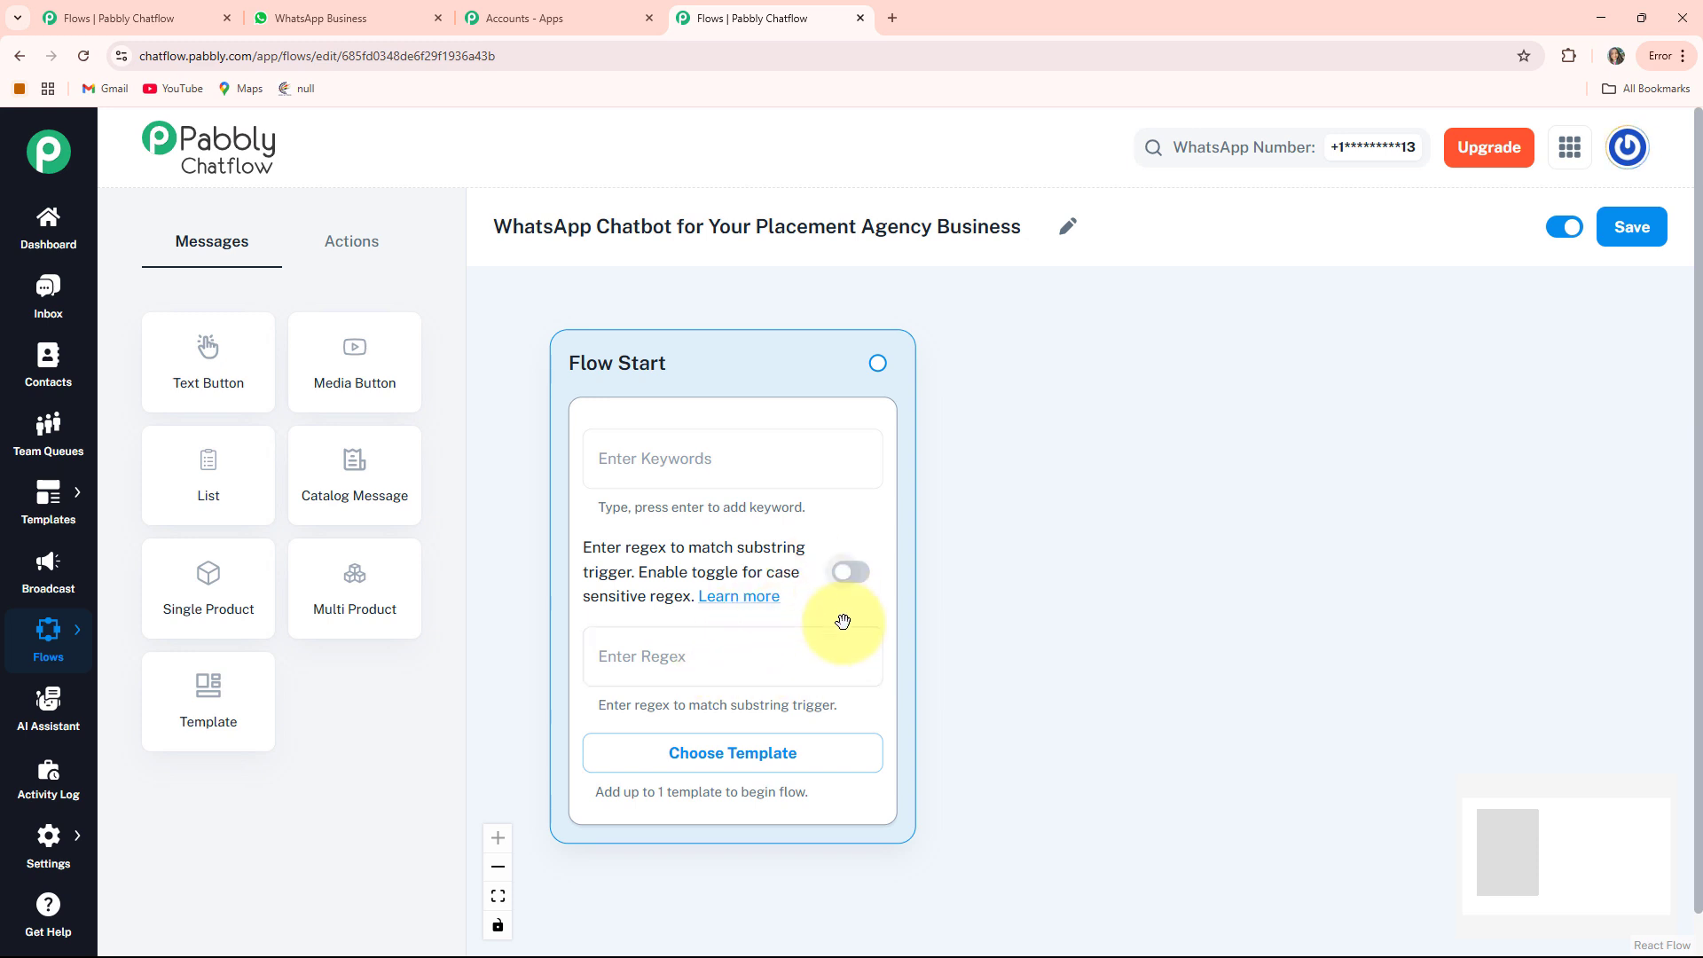
Set the Flow Start regex trigger to [\s\S]+, leaving case sensitivity off and no template
{"action": "left_click", "coordinate": [863, 592]}
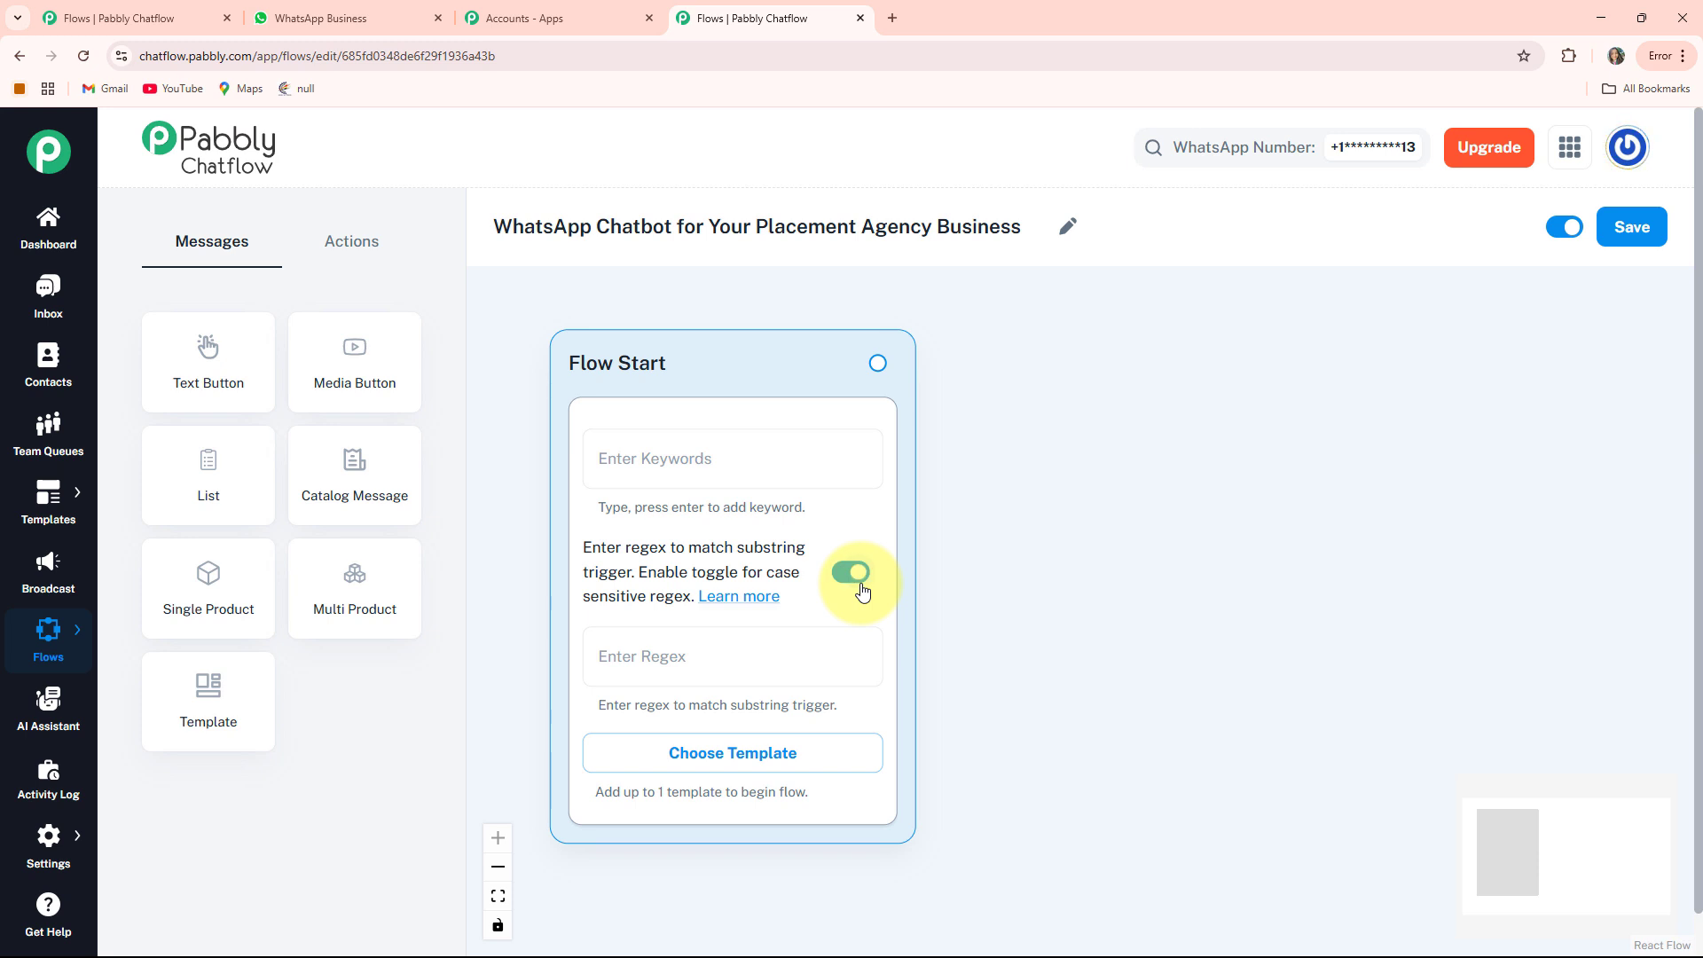
{"action": "left_click", "coordinate": [863, 592]}
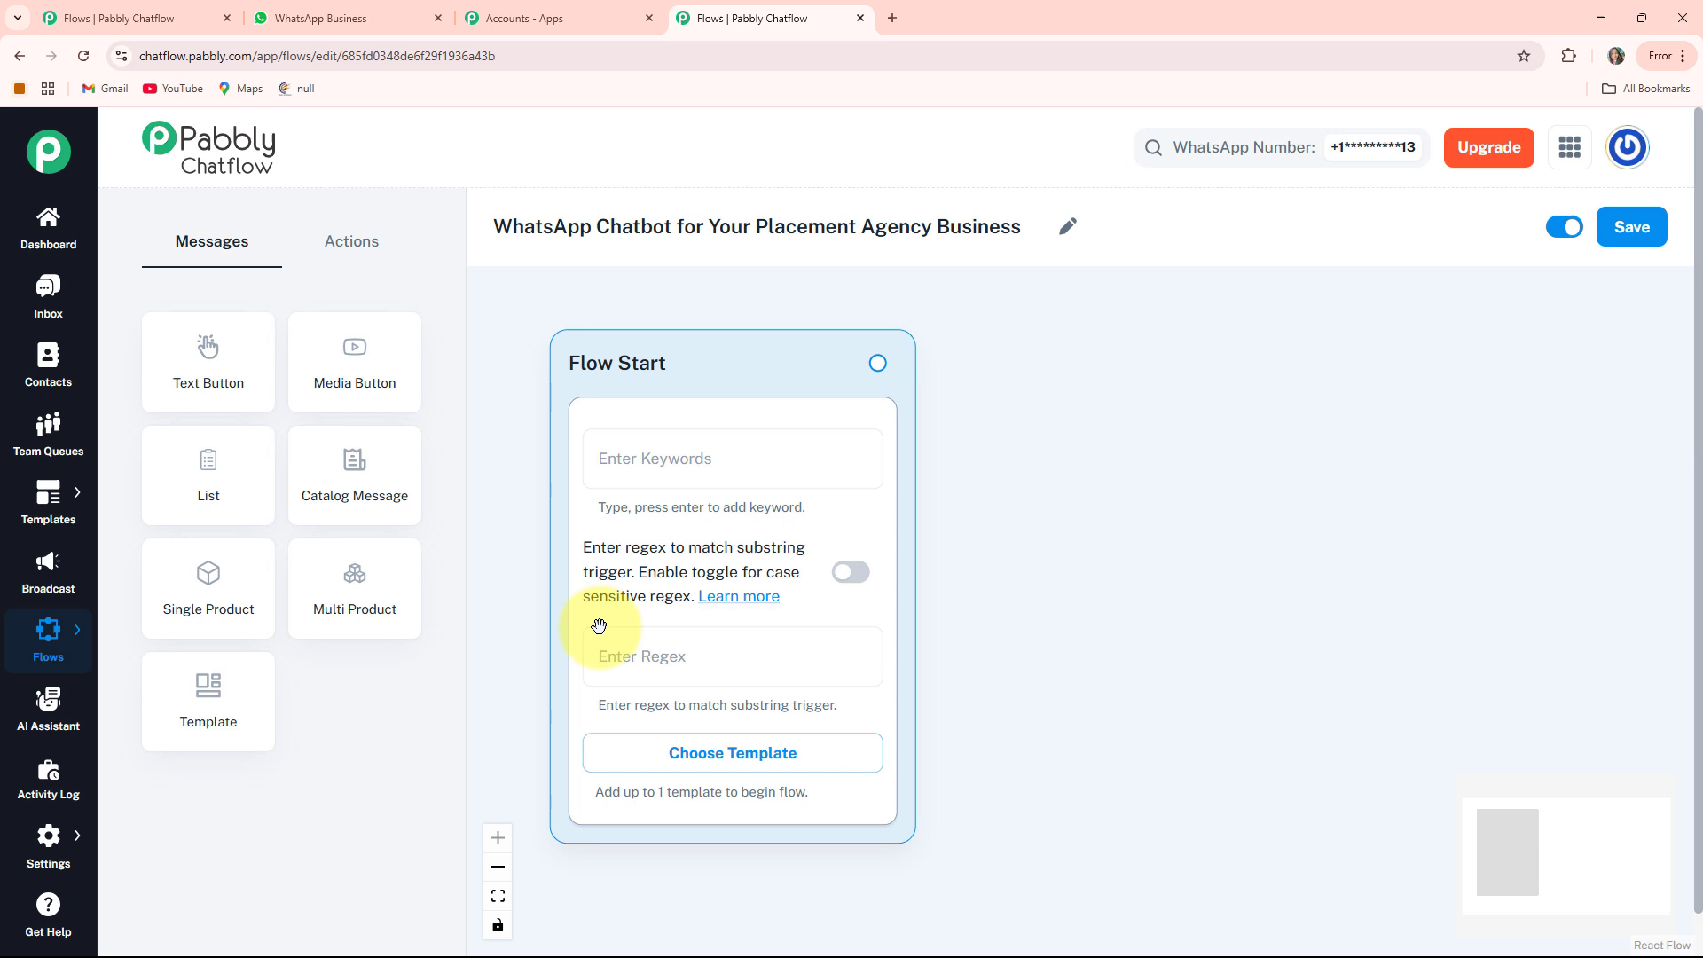
{"action": "left_click", "coordinate": [726, 762]}
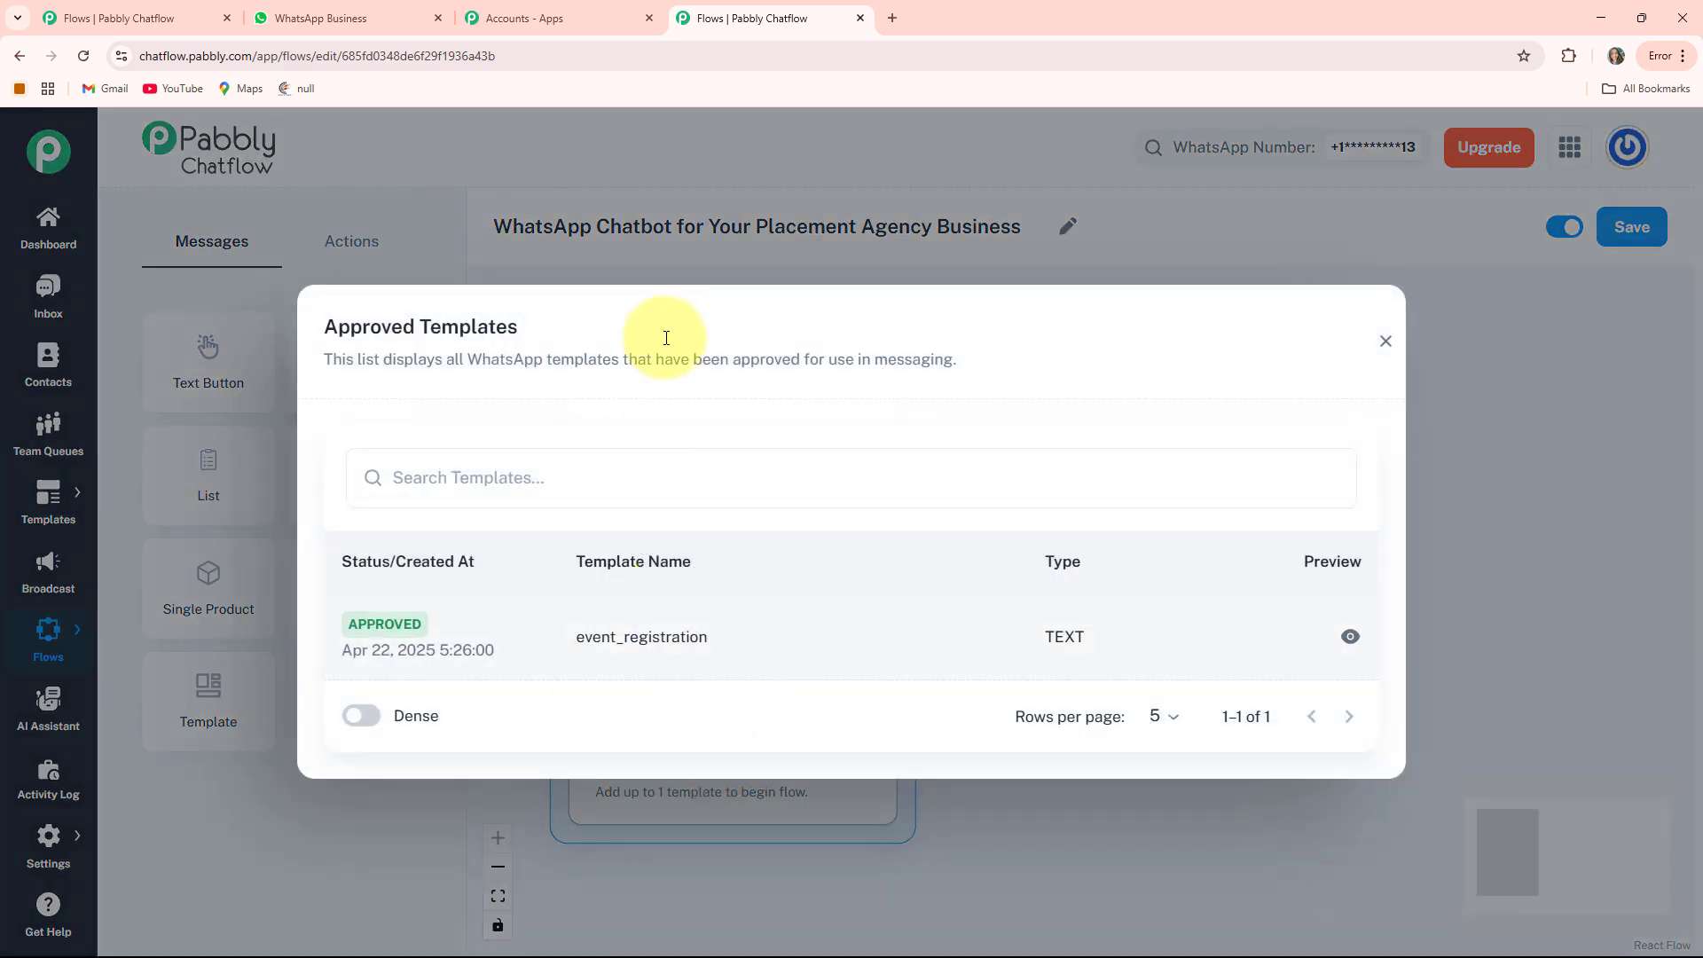
{"action": "left_click", "coordinate": [1386, 343]}
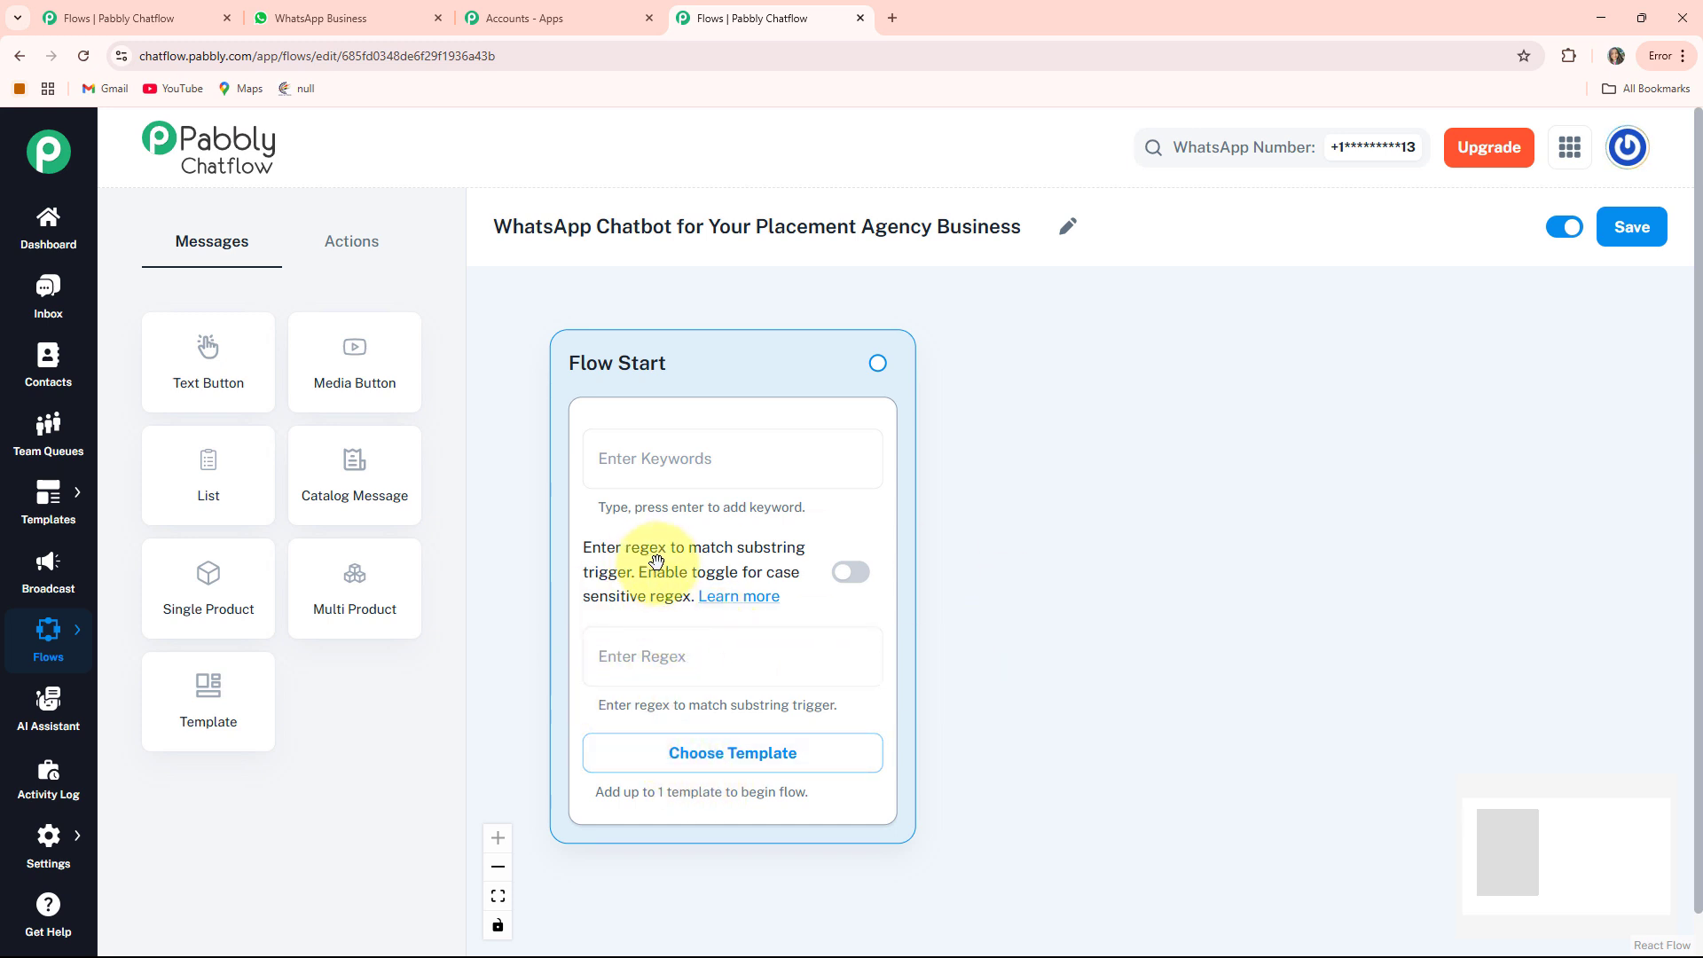
{"action": "left_click", "coordinate": [622, 659]}
{"action": "type", "text": "[\\s\\S]+"}
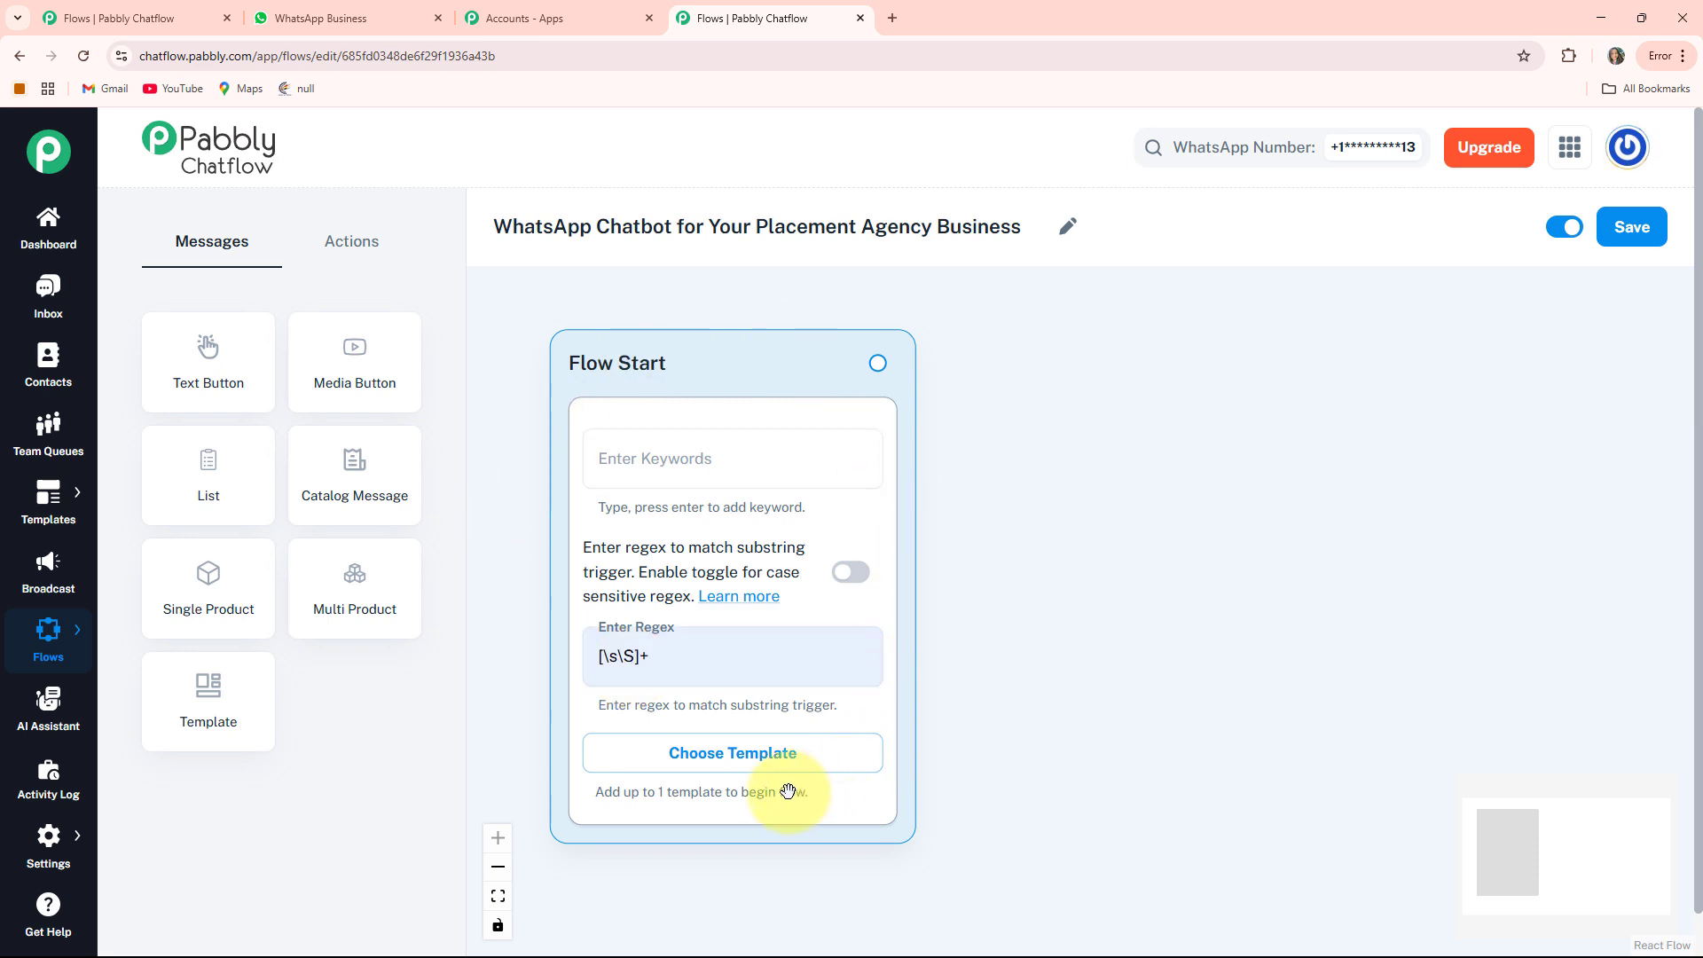
Add a Media Button node of type Image with the uploaded factory tablet photo
{"action": "left_click", "coordinate": [387, 376]}
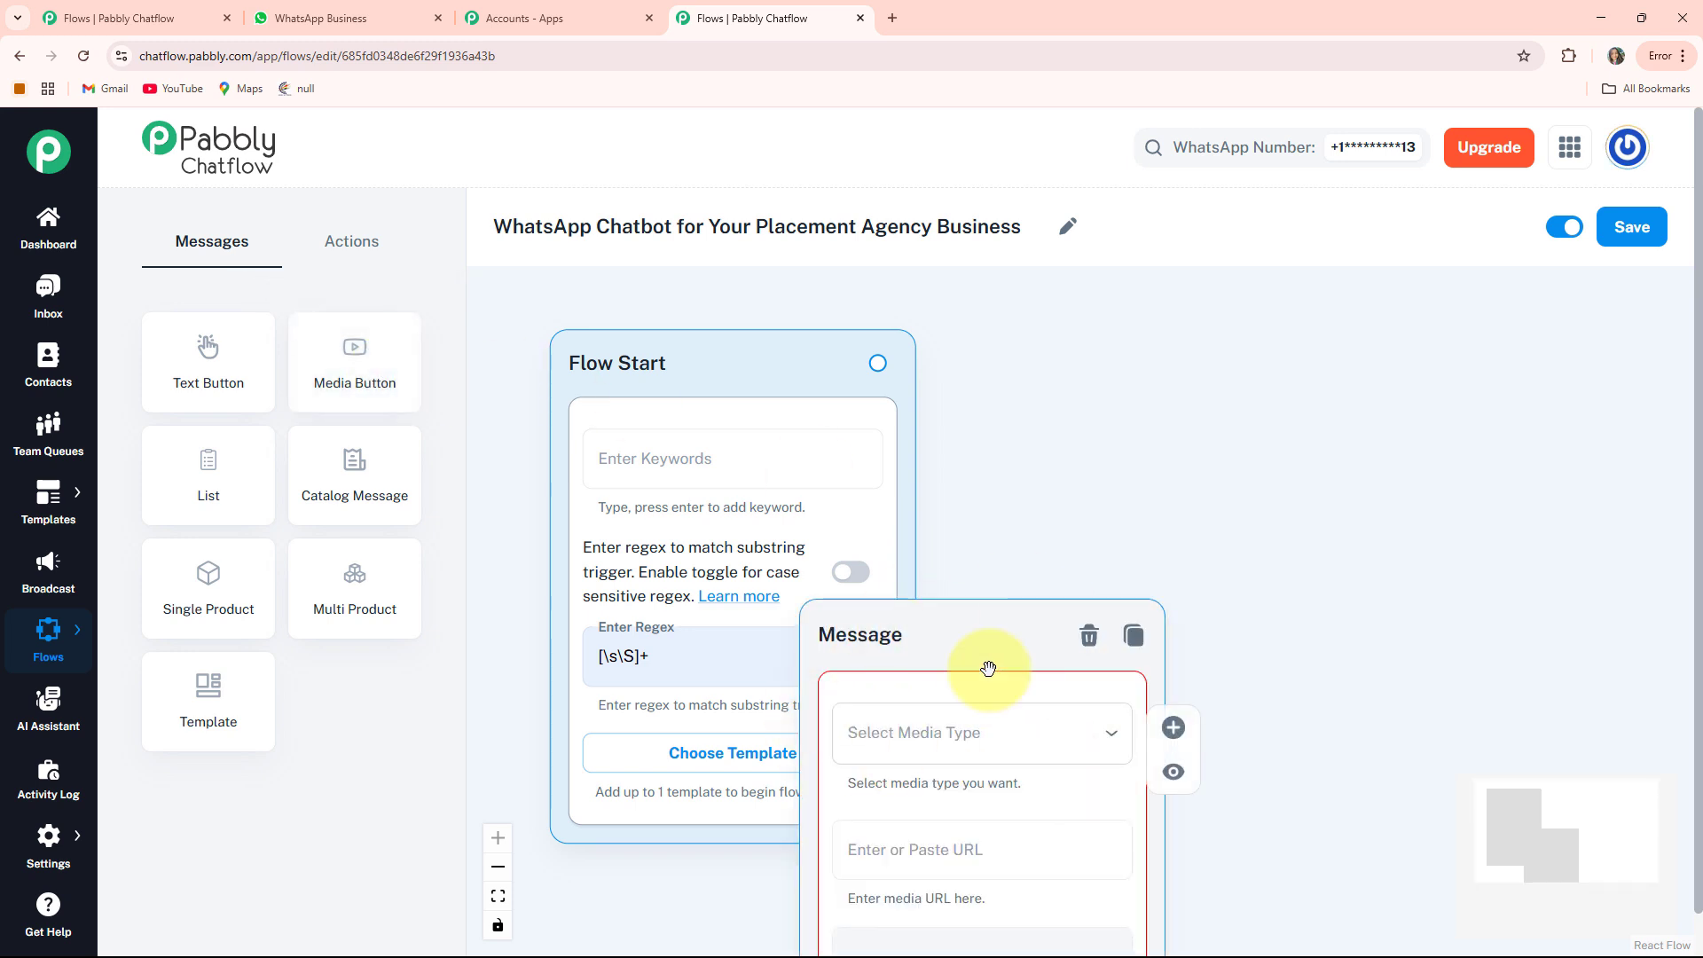
{"action": "left_click_drag", "start_coordinate": [857, 641], "coordinate": [1021, 332]}
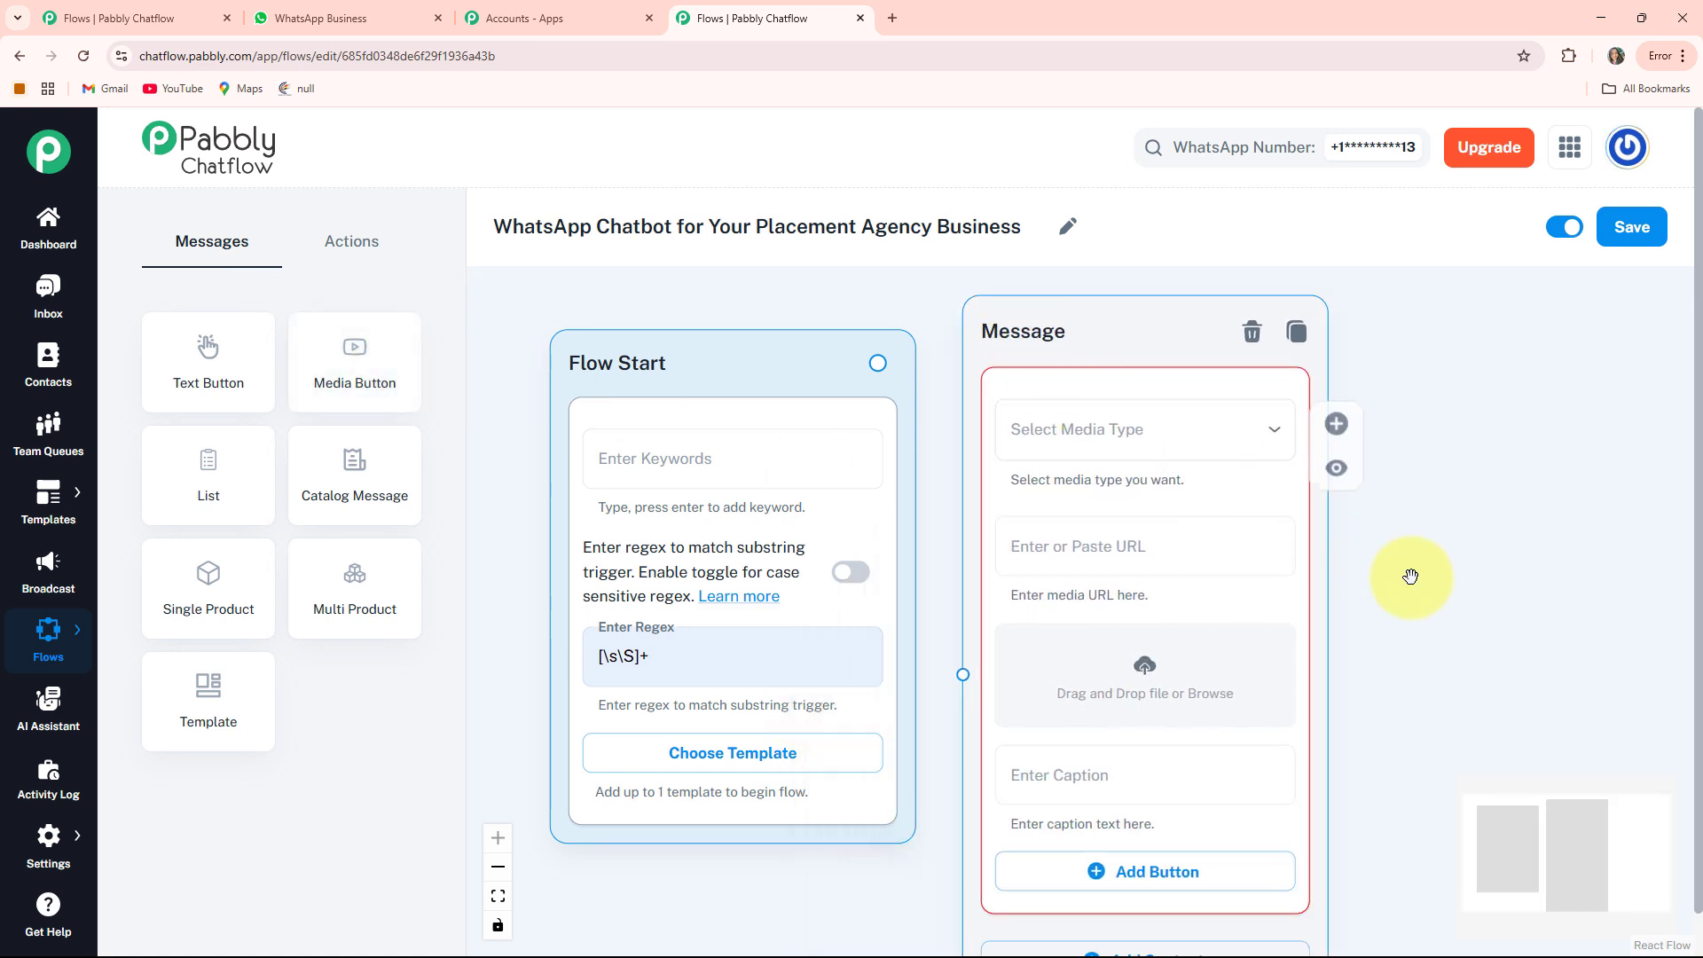
{"action": "left_click", "coordinate": [996, 396]}
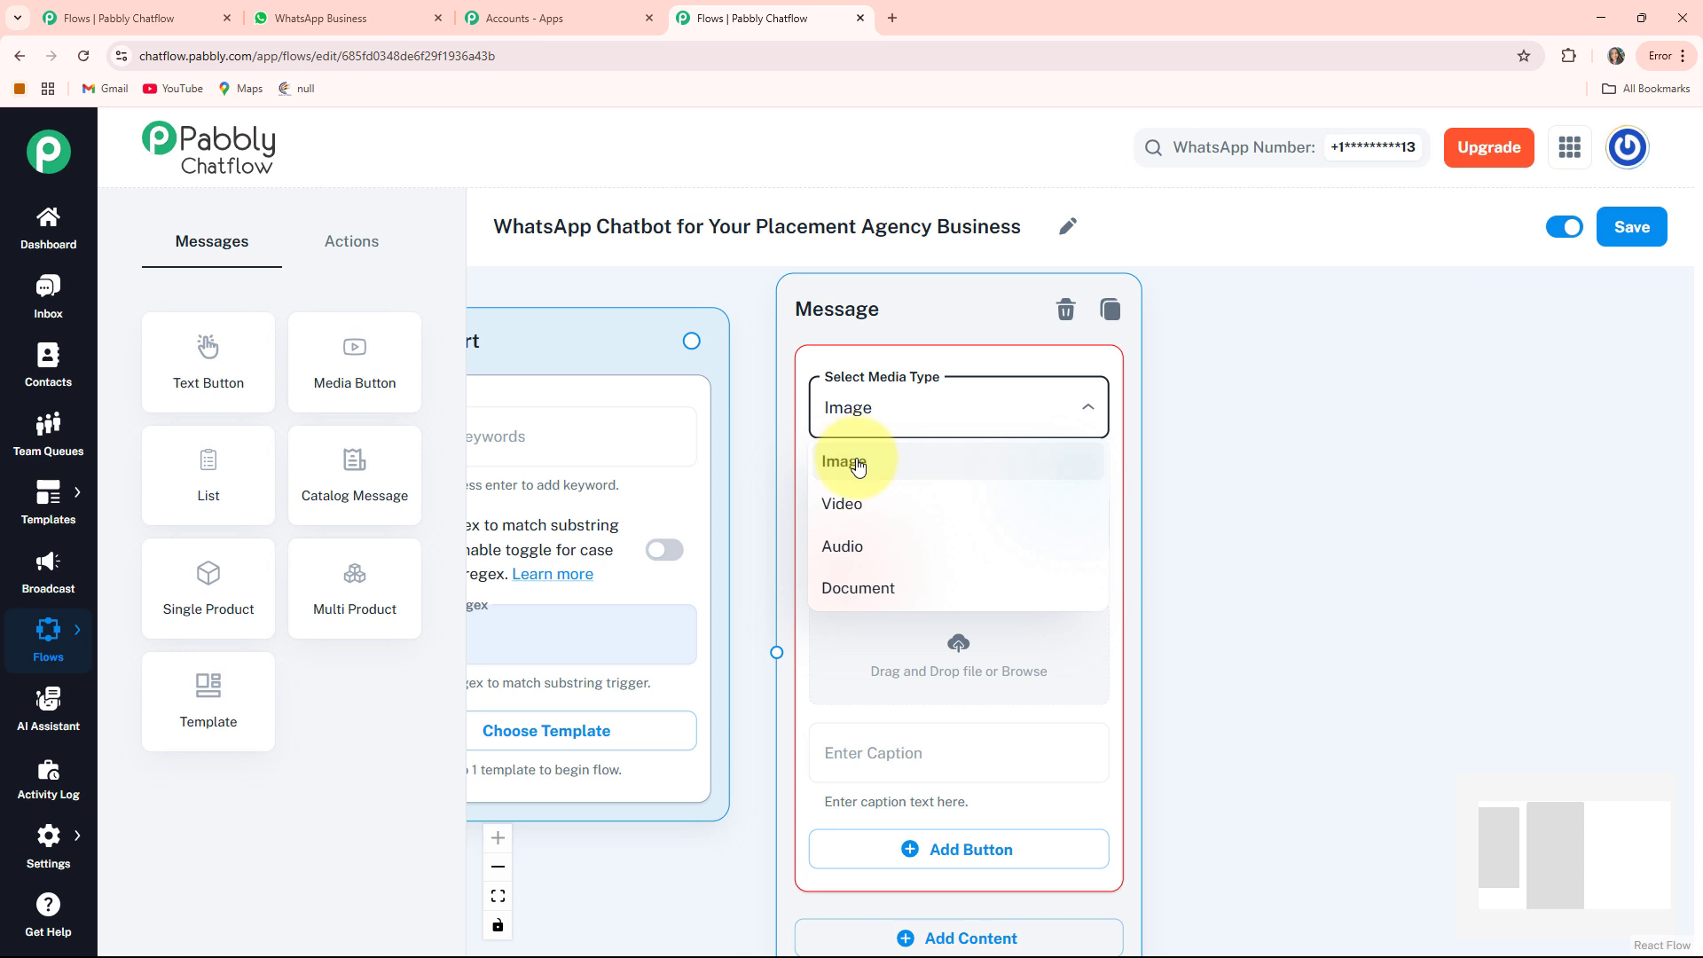
{"action": "left_click", "coordinate": [857, 463]}
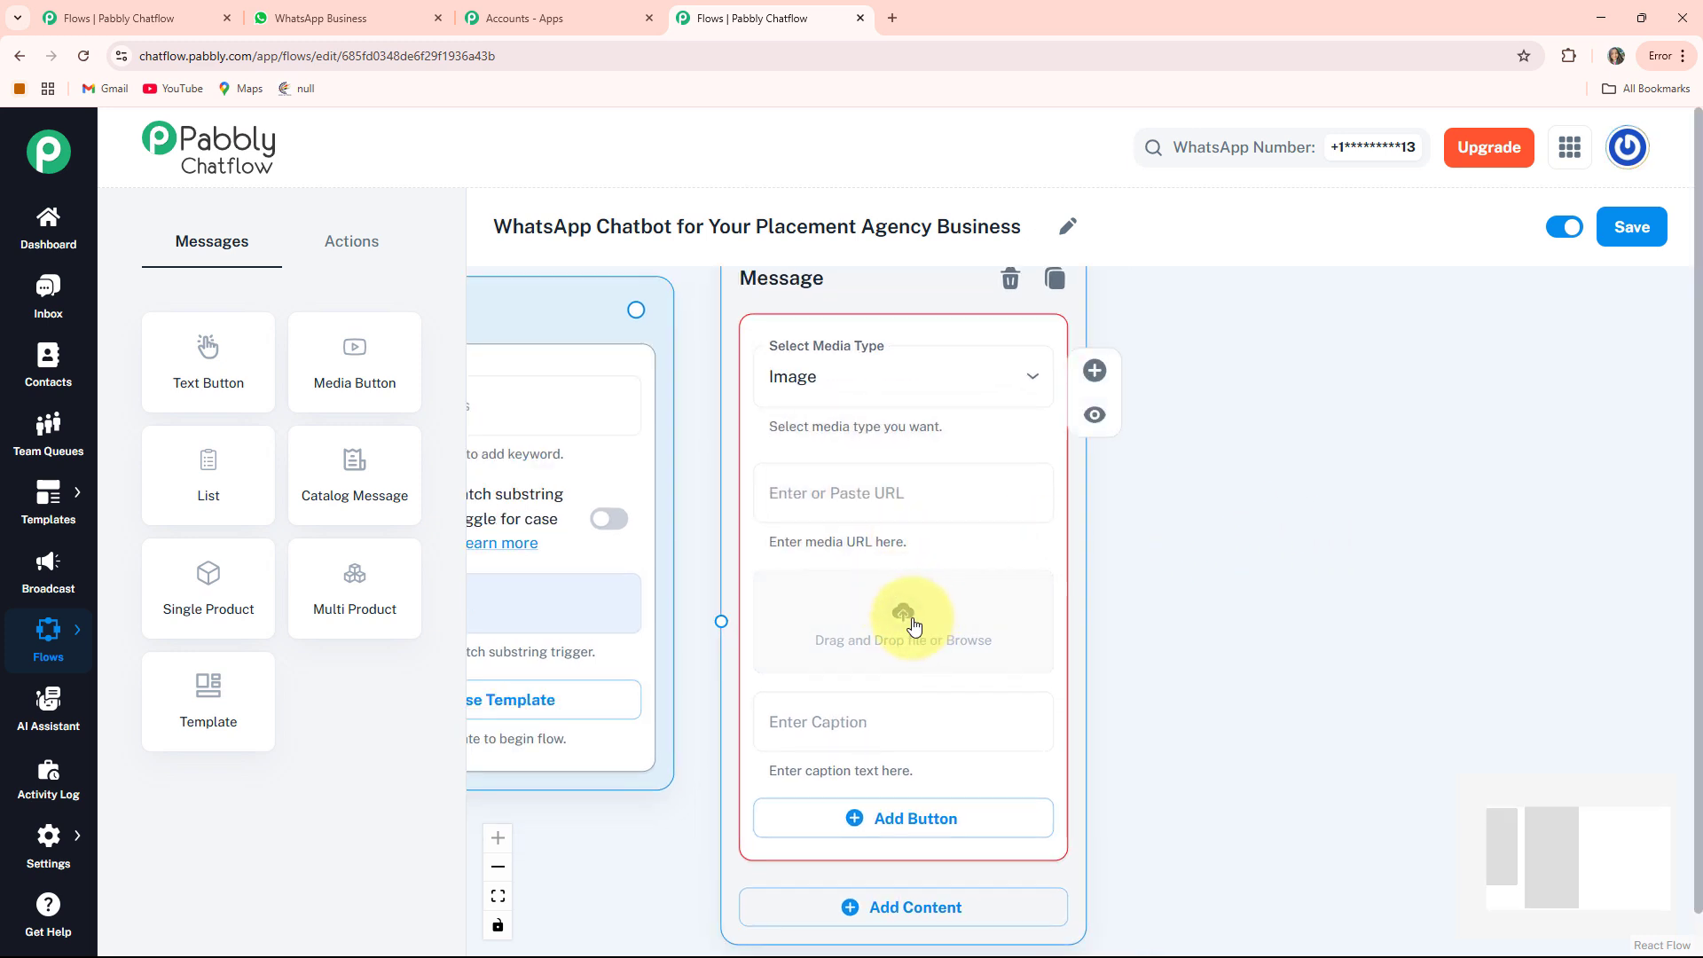
{"action": "left_click", "coordinate": [843, 621]}
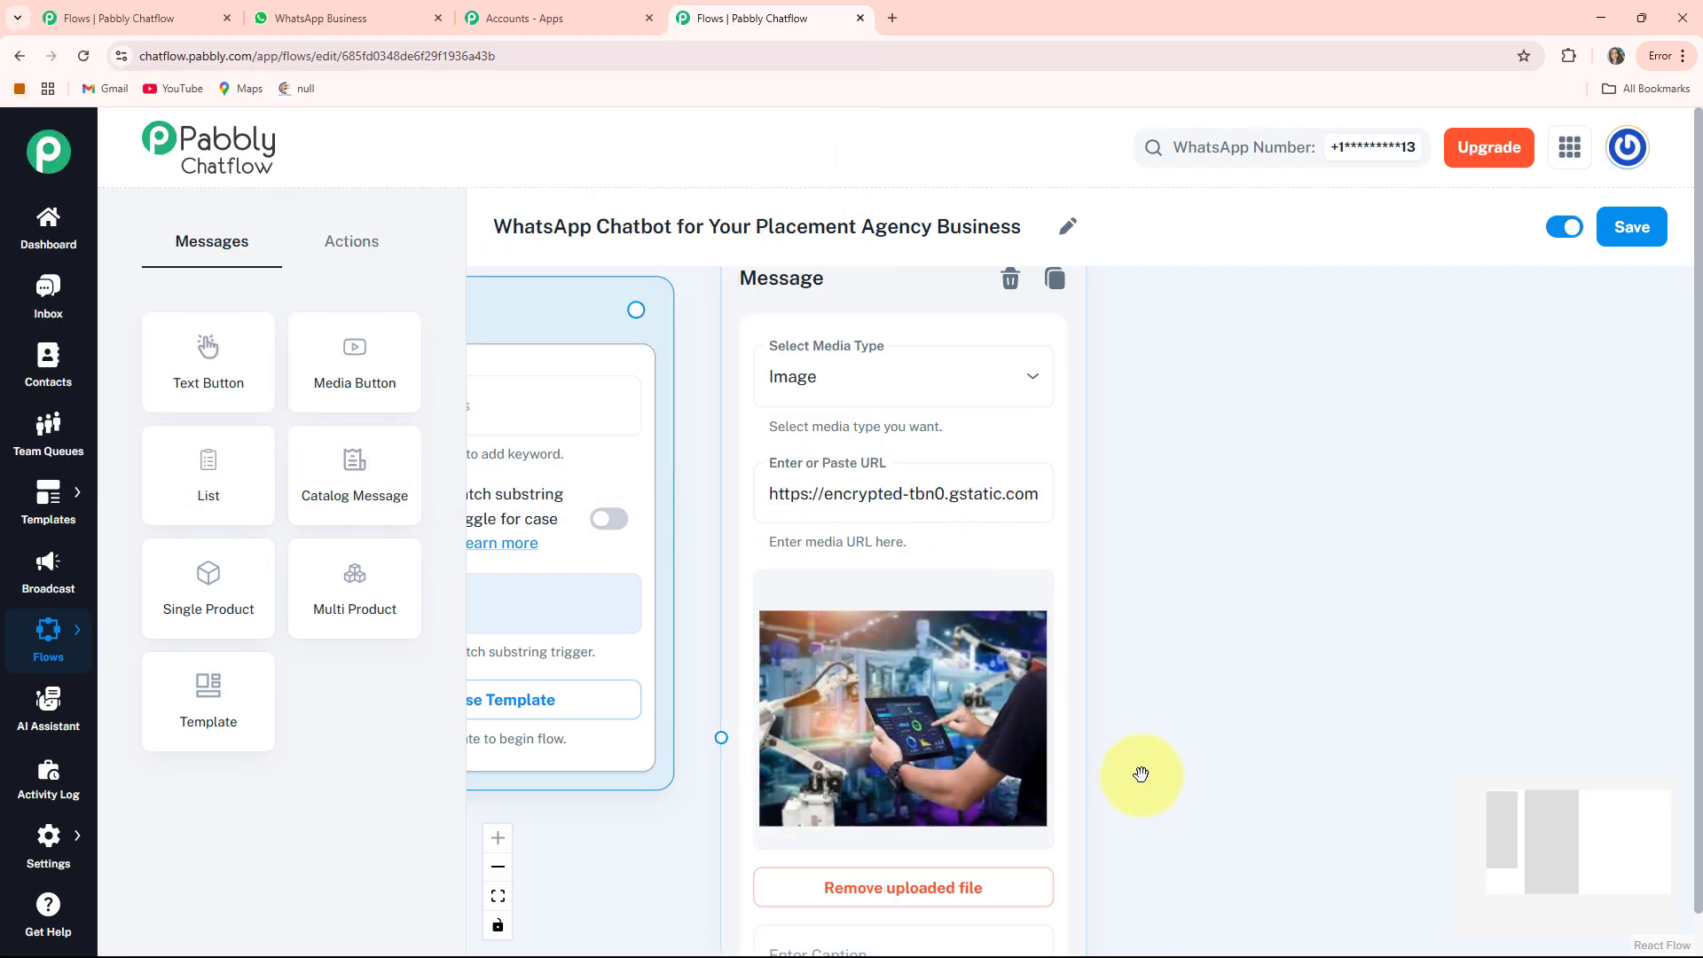
{"action": "left_click_drag", "start_coordinate": [1141, 771], "coordinate": [1141, 379]}
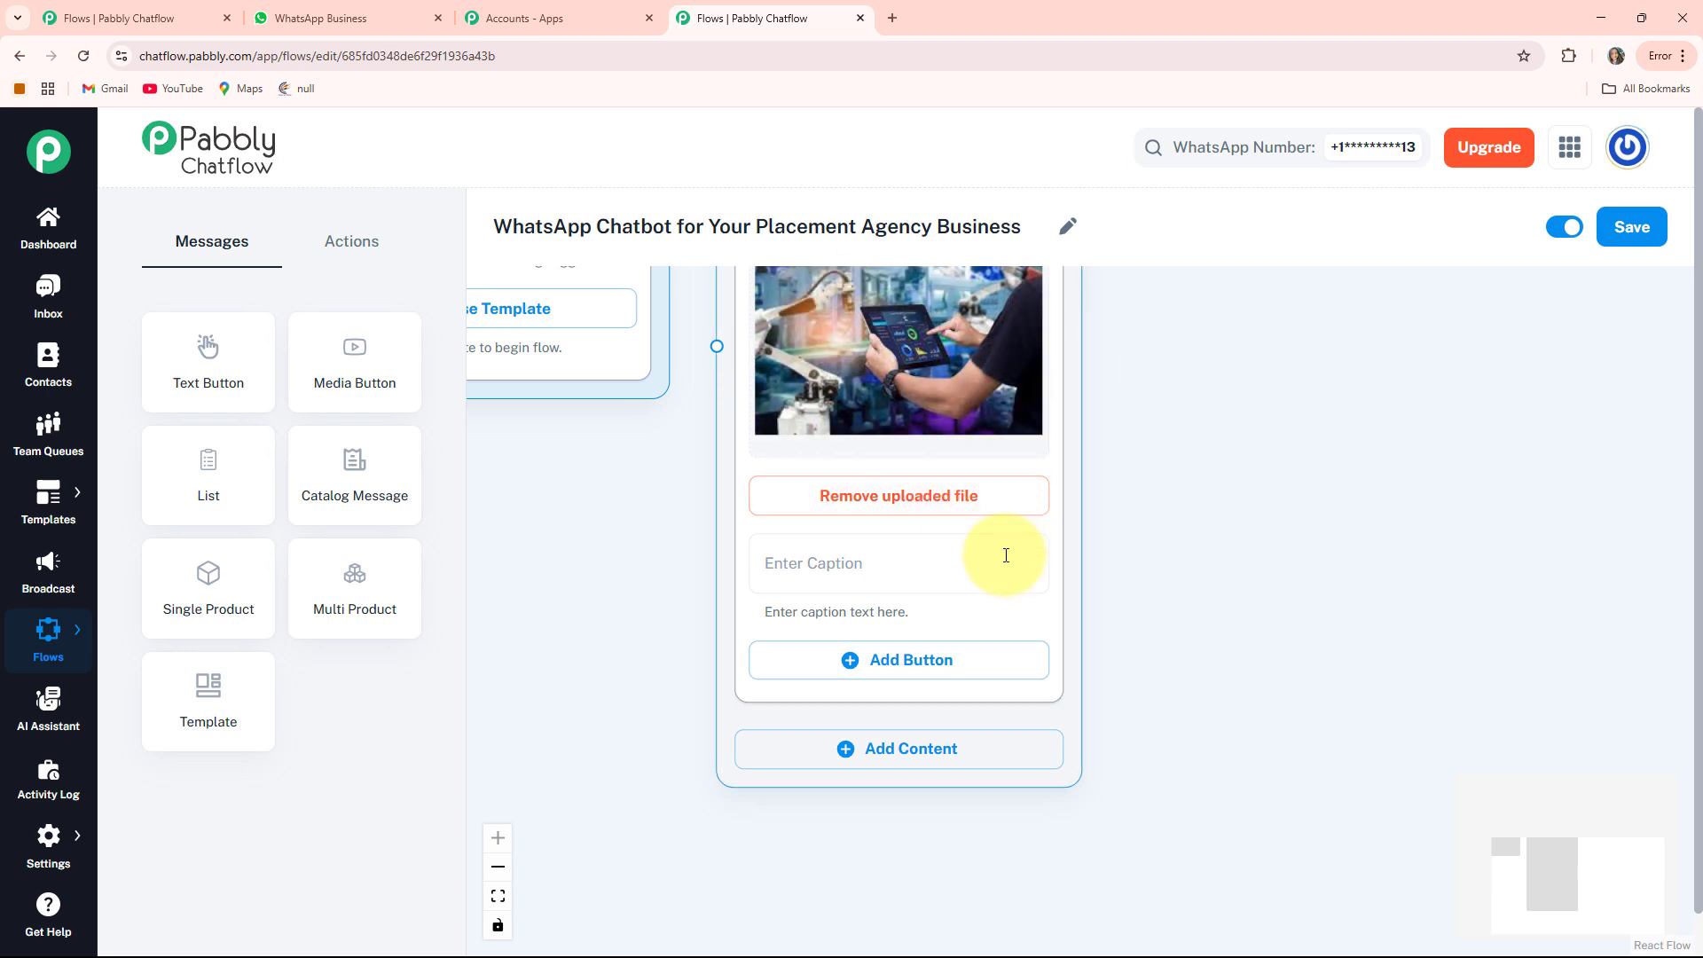
Add a Text + Button block with the pasted 'how can we assist' welcome text and a first reply button
{"action": "left_click", "coordinate": [918, 755]}
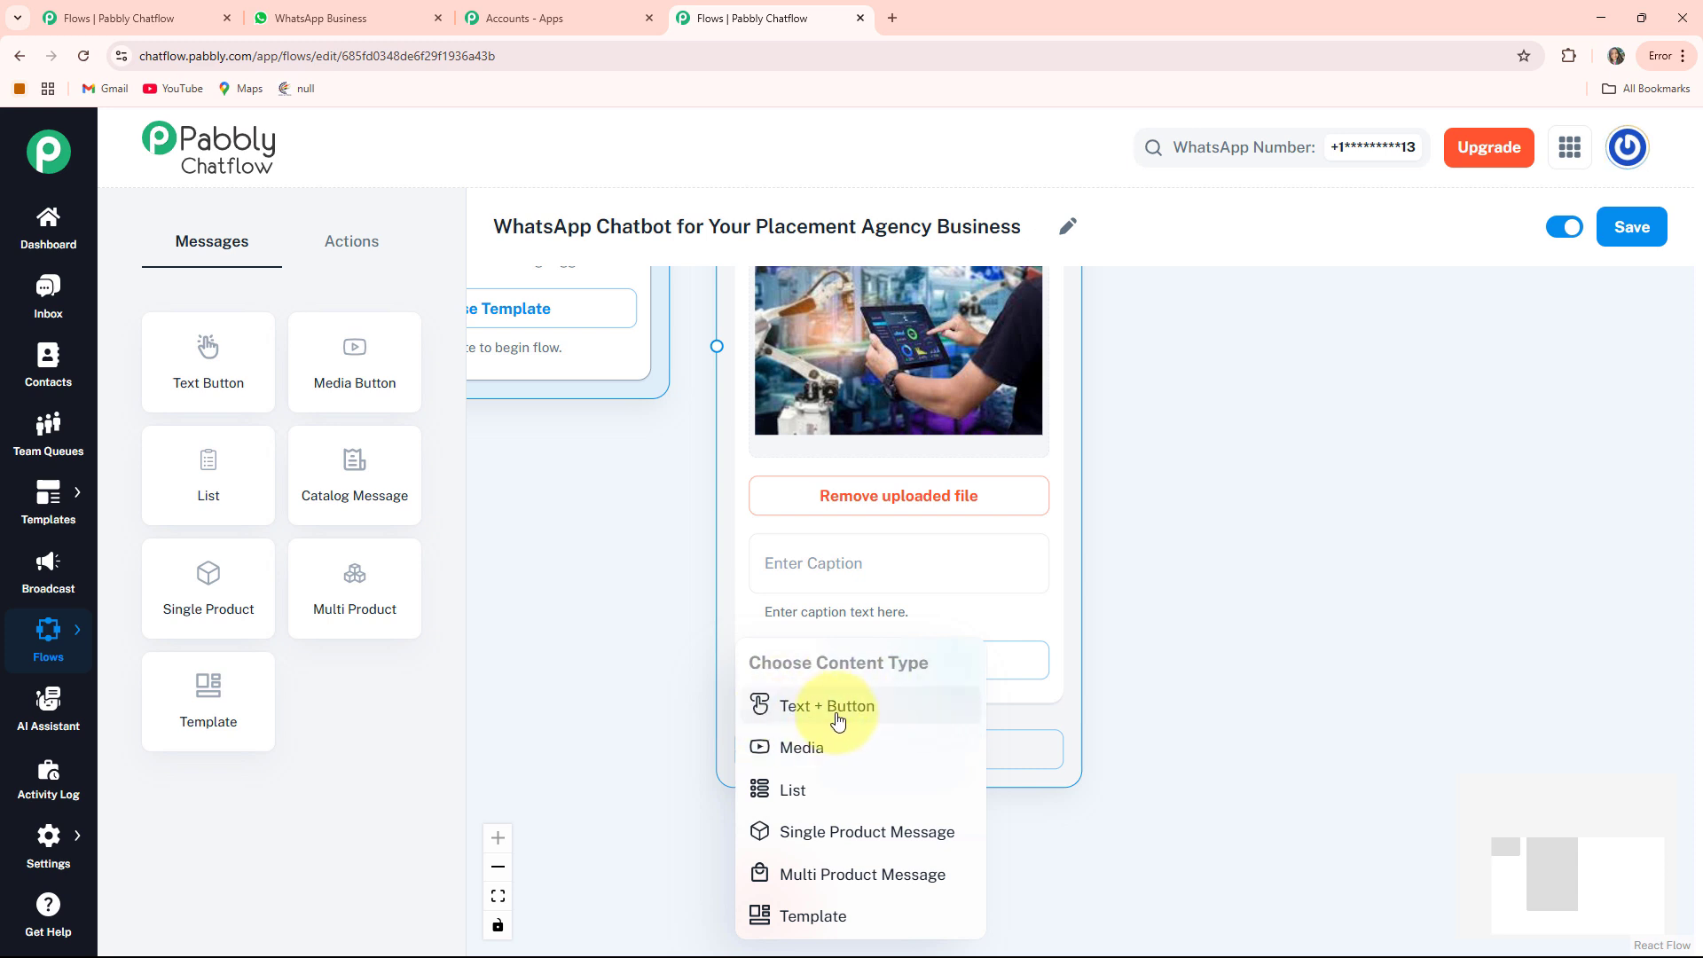
{"action": "left_click", "coordinate": [789, 709]}
{"action": "scroll", "coordinate": [1188, 710], "scroll_direction": "down", "scroll_amount": 3}
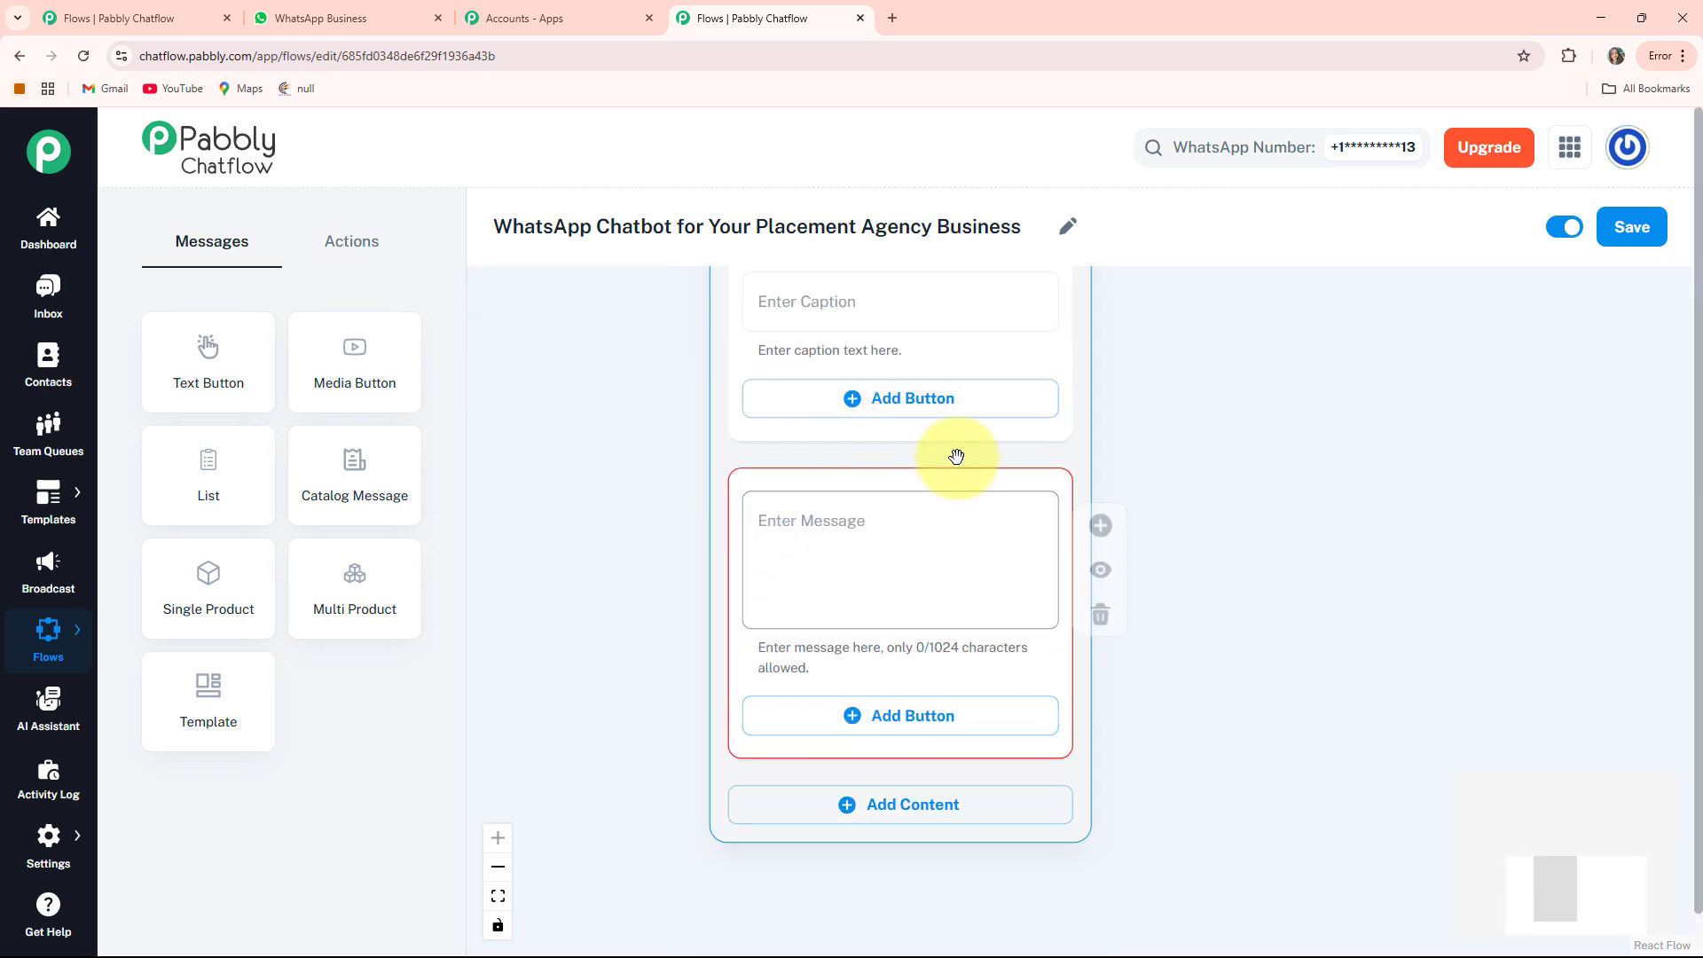
{"action": "left_click", "coordinate": [787, 538]}
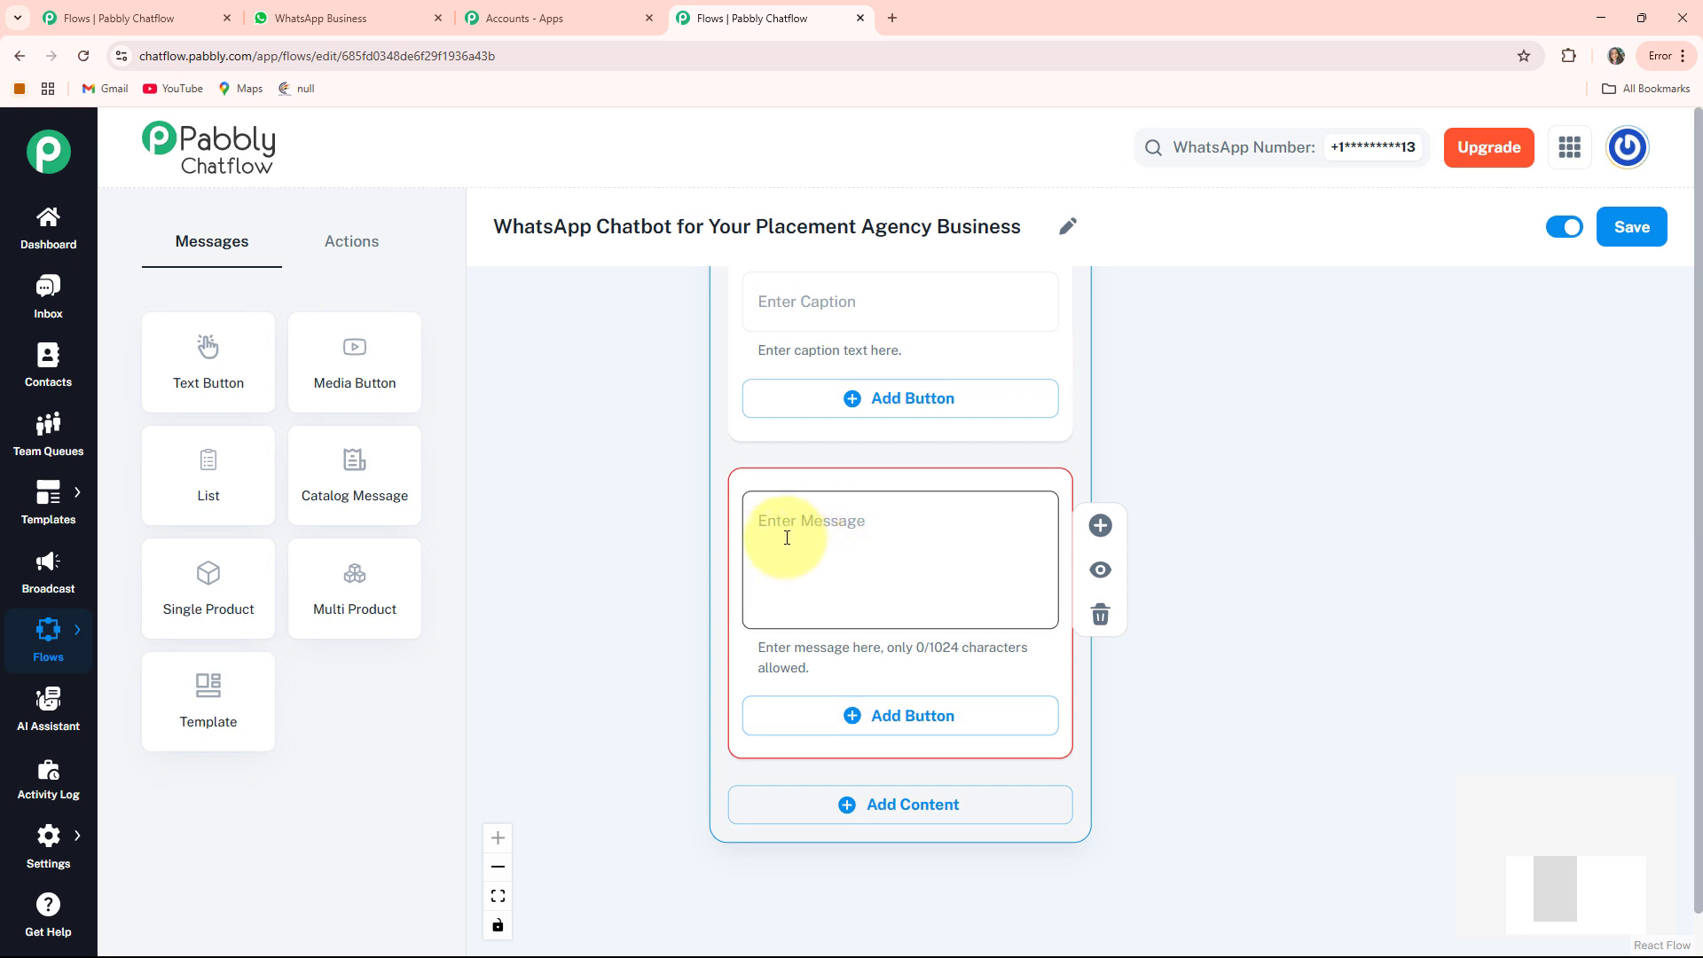
{"action": "left_click", "coordinate": [772, 301]}
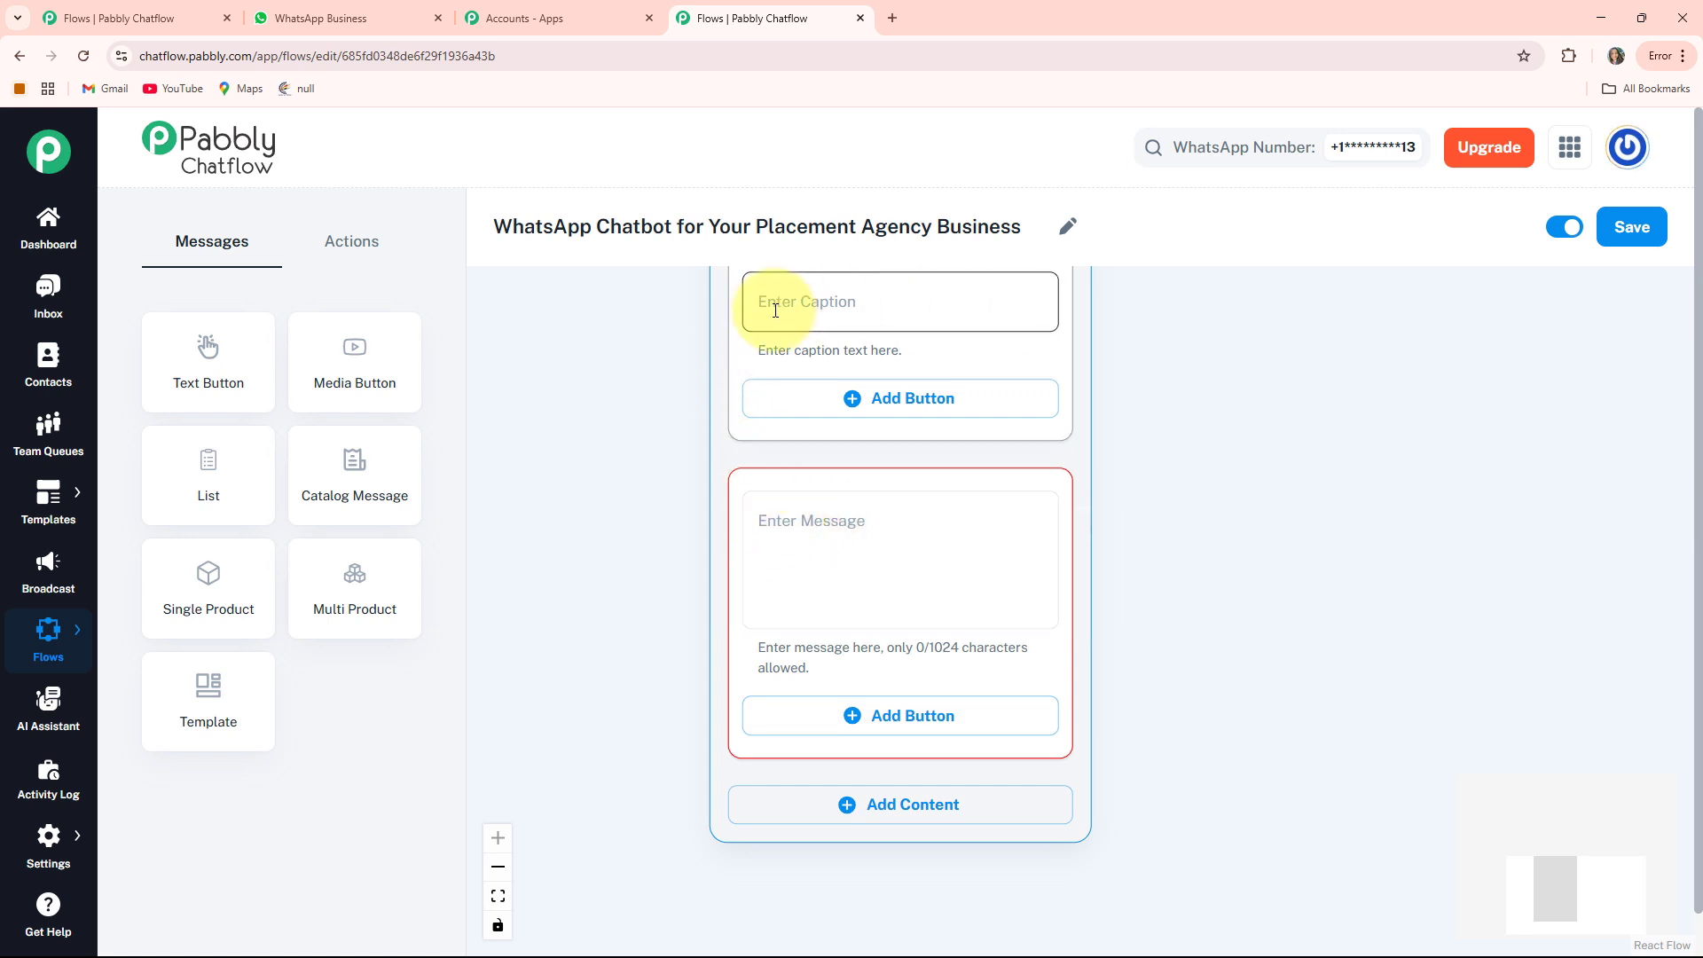
{"action": "left_click", "coordinate": [808, 501]}
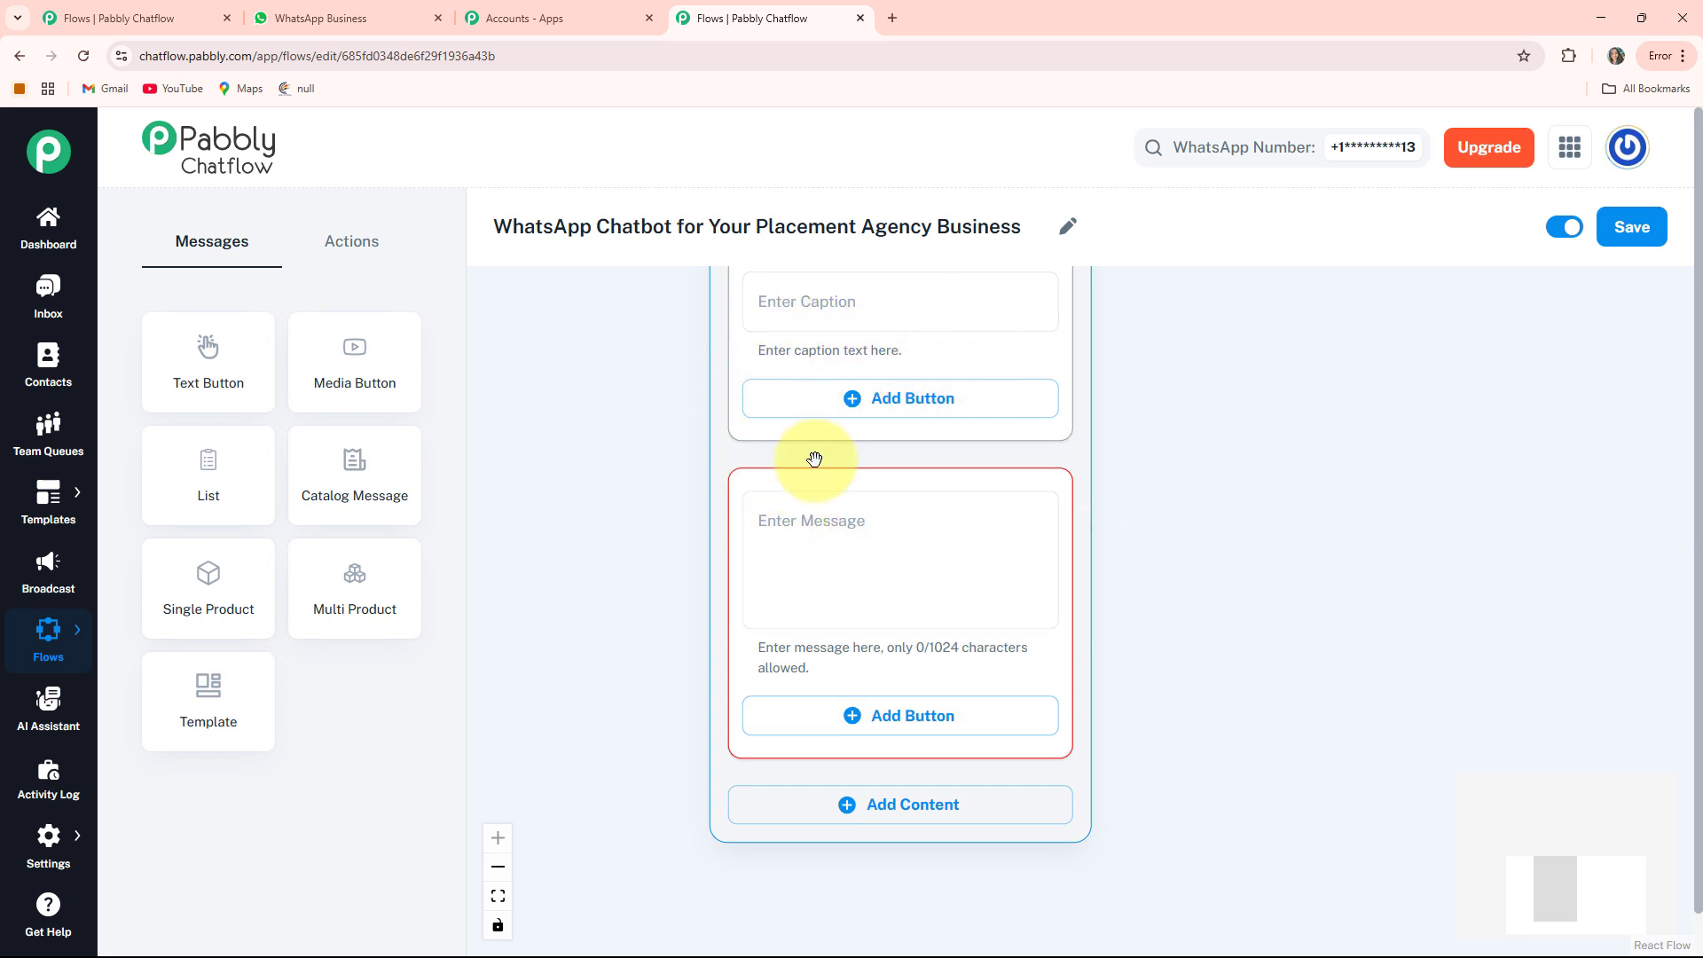
{"action": "key", "text": "ctrl+v"}
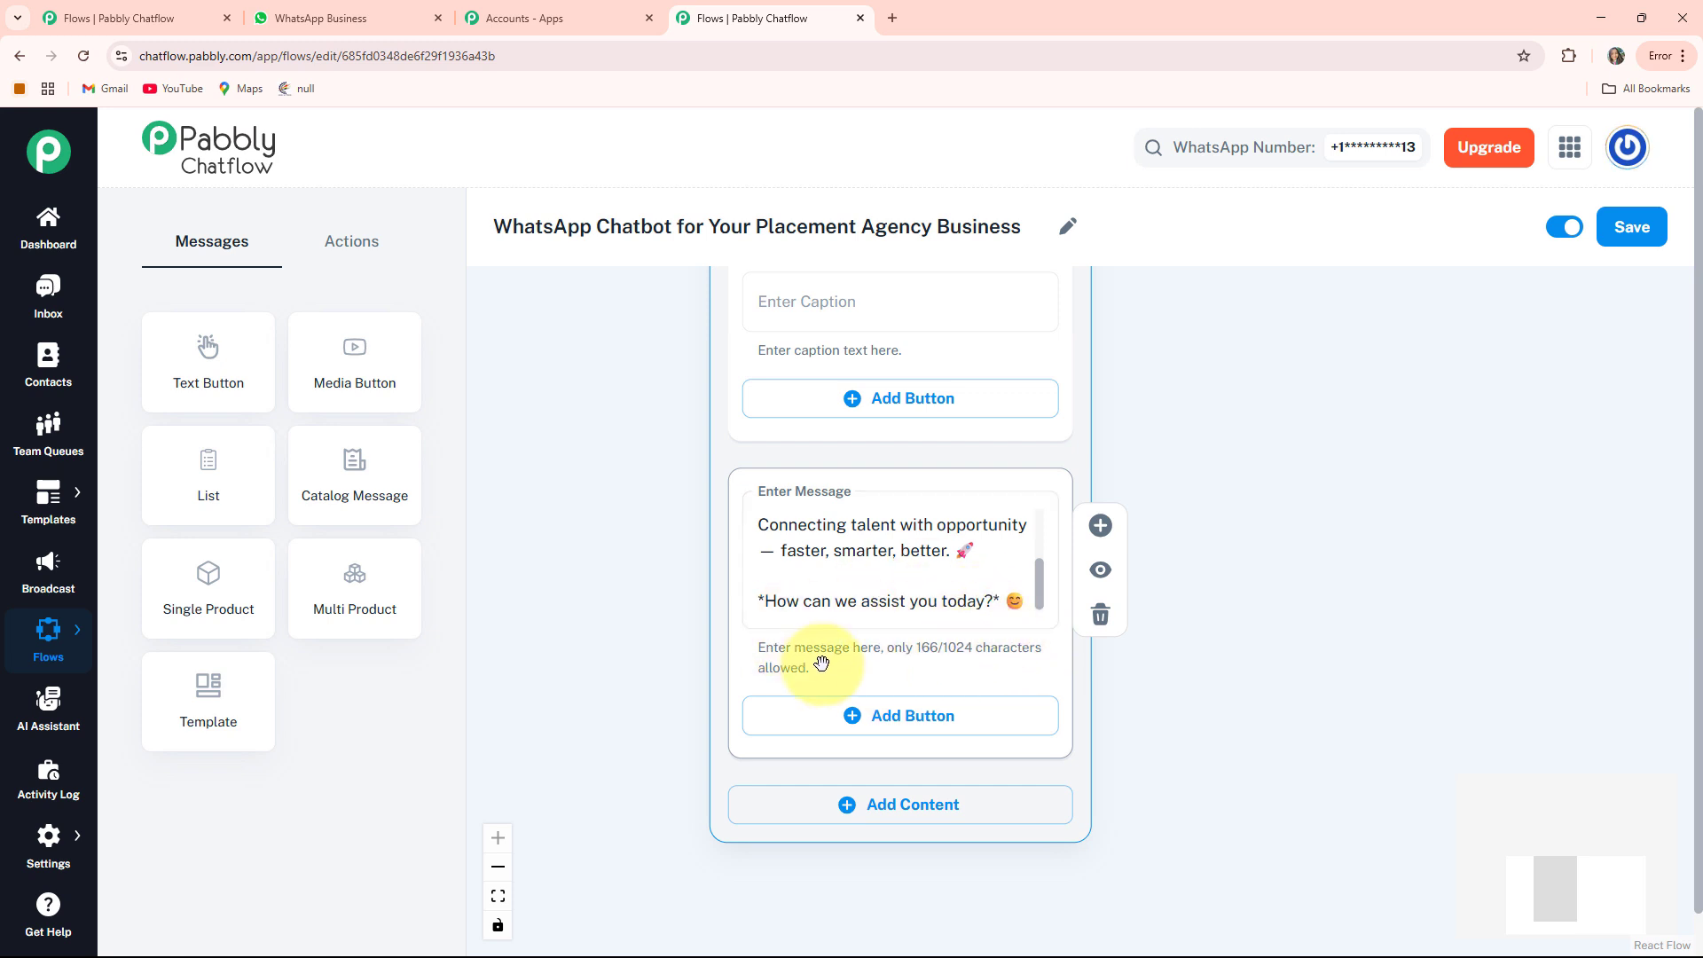
{"action": "left_click_drag", "start_coordinate": [1138, 772], "coordinate": [1138, 690]}
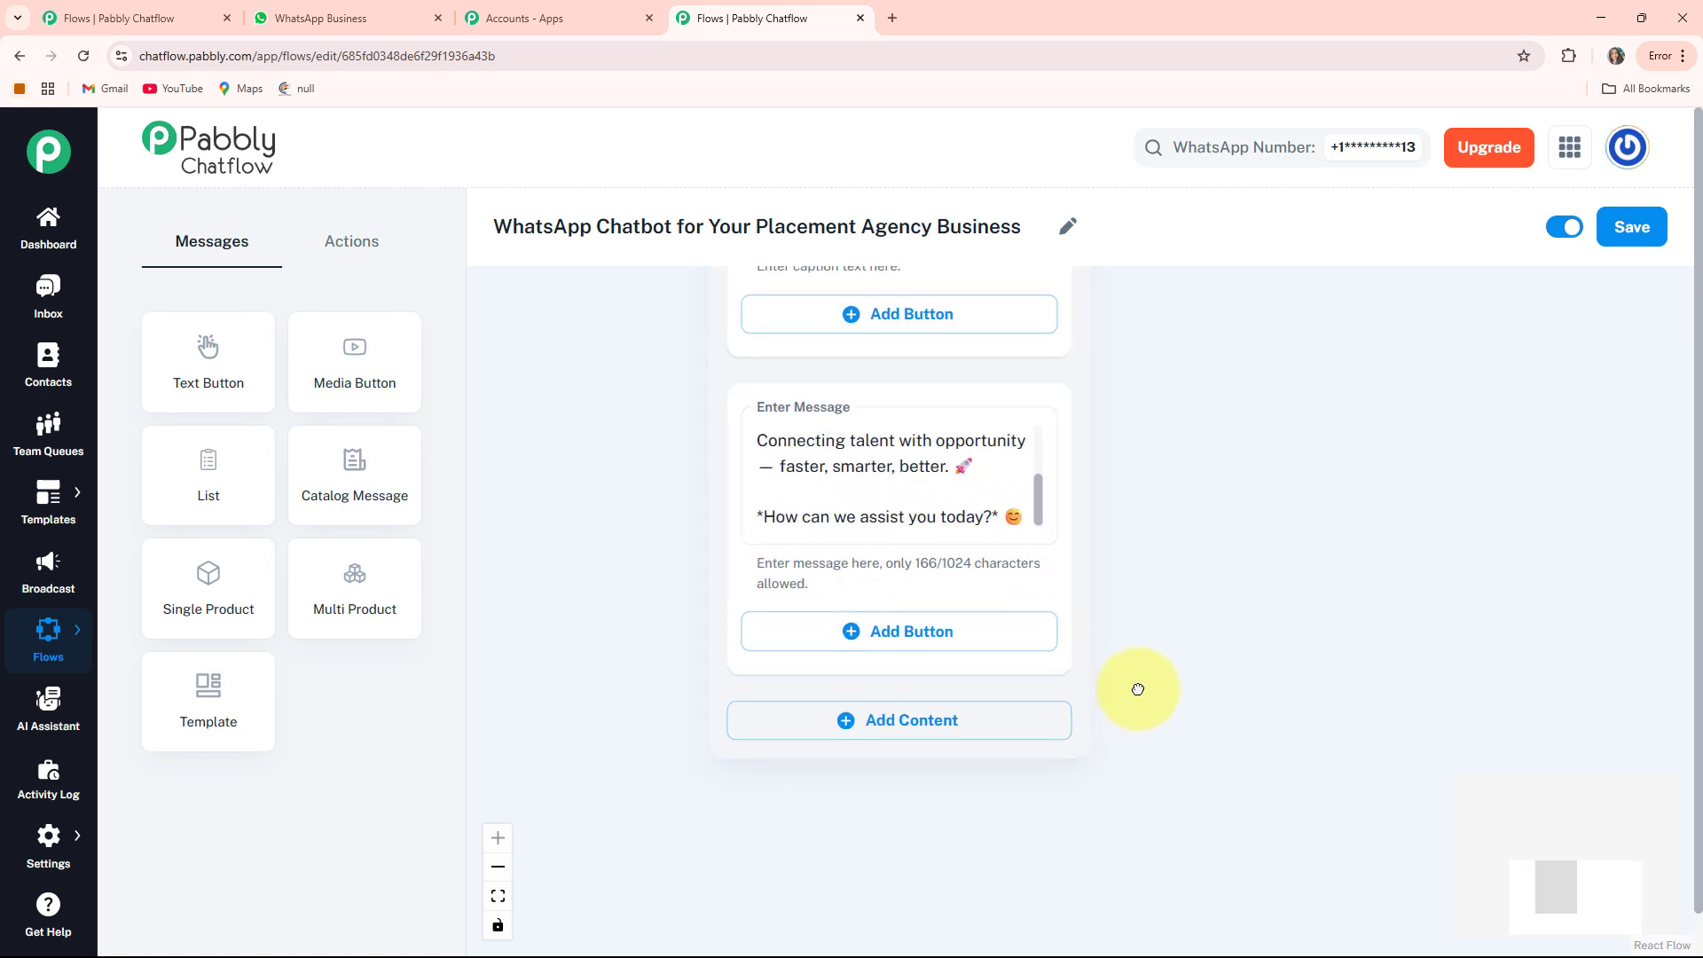
{"action": "left_click", "coordinate": [915, 631]}
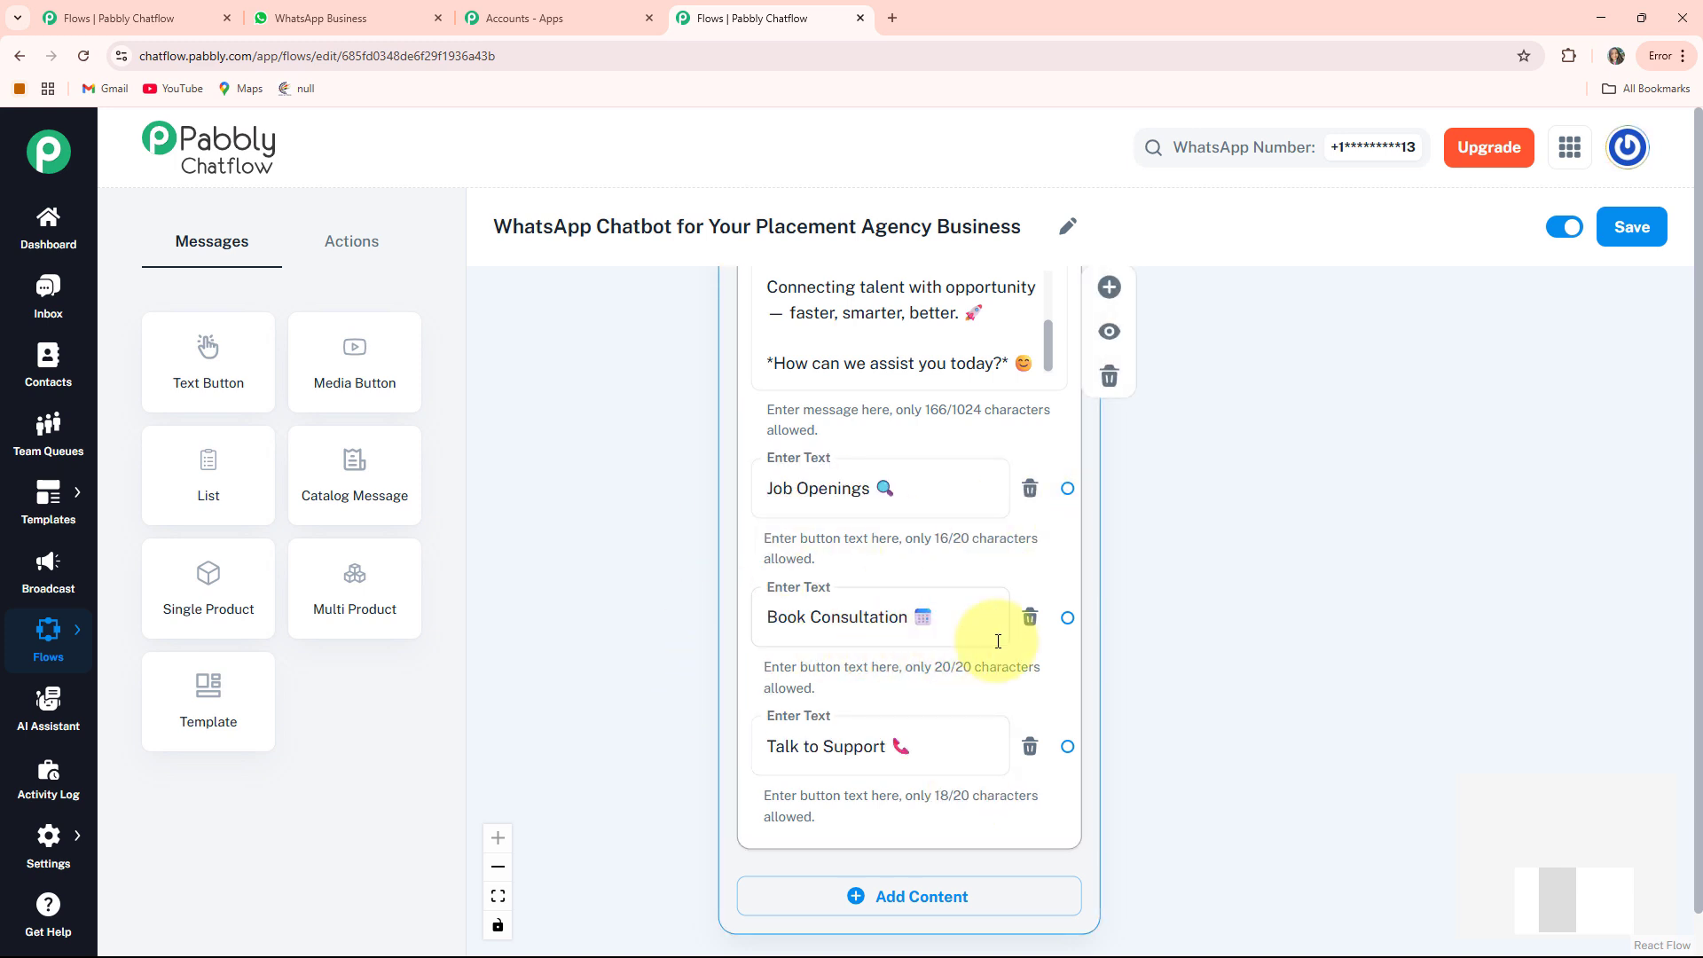
Connect the Flow Start trigger to the welcome message node
{"action": "scroll", "coordinate": [898, 688], "scroll_direction": "down", "scroll_amount": 5}
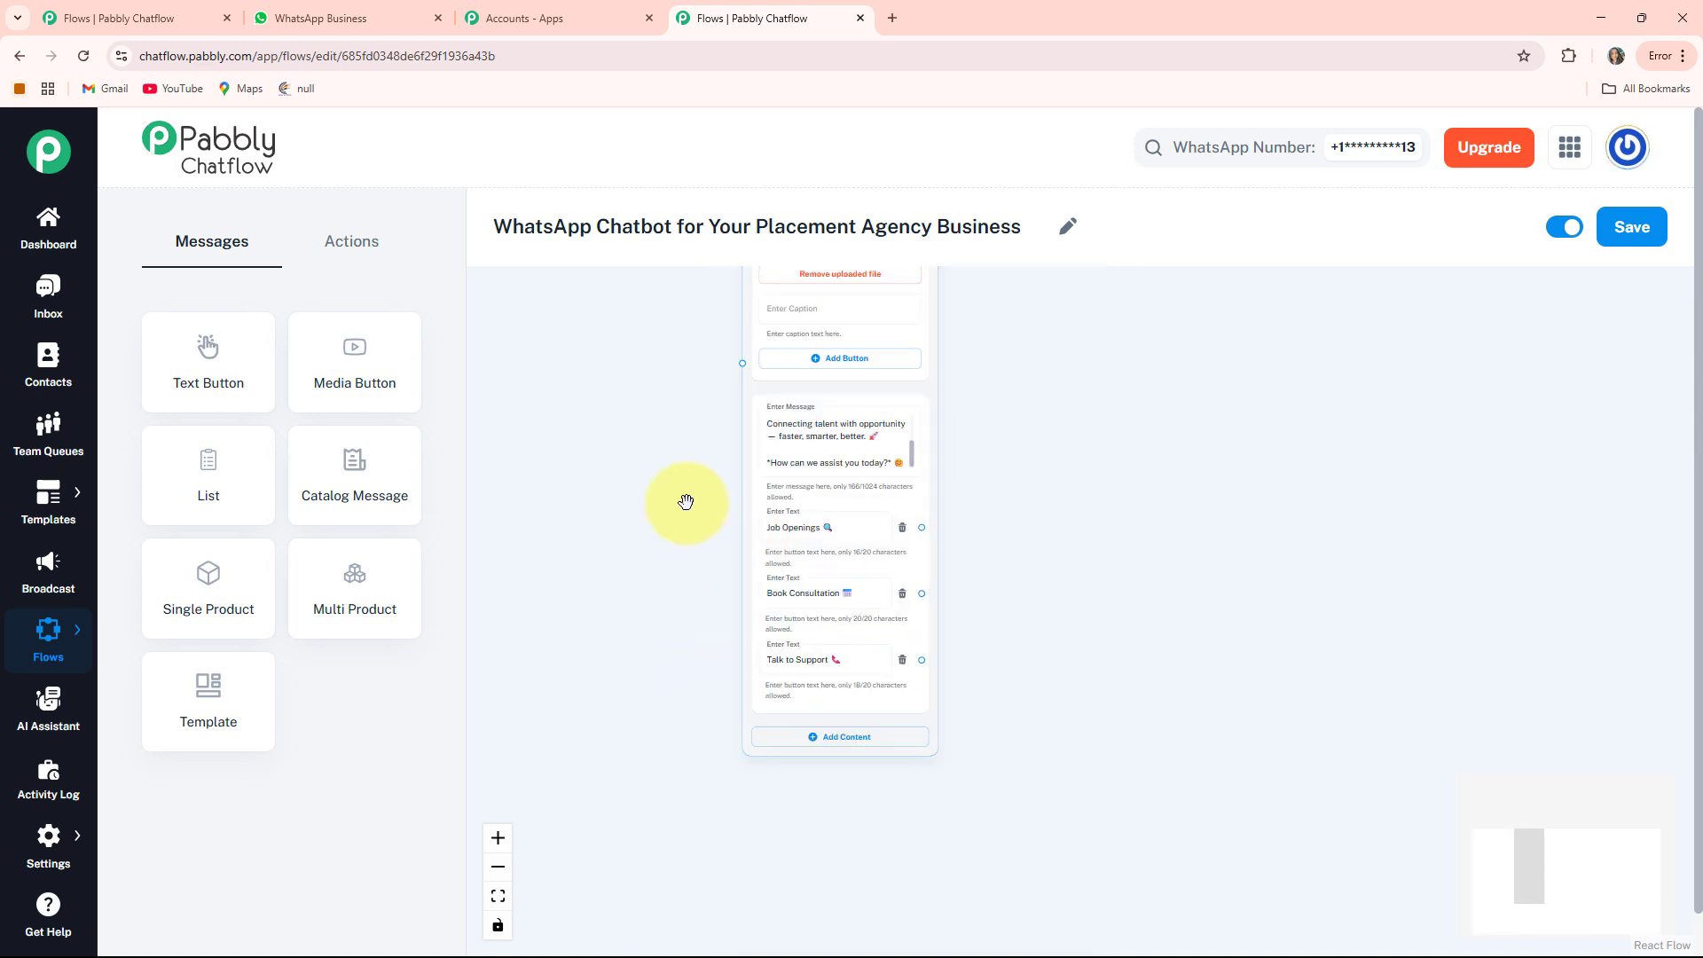
{"action": "left_click_drag", "start_coordinate": [684, 497], "coordinate": [871, 667]}
{"action": "left_click_drag", "start_coordinate": [842, 485], "coordinate": [578, 561]}
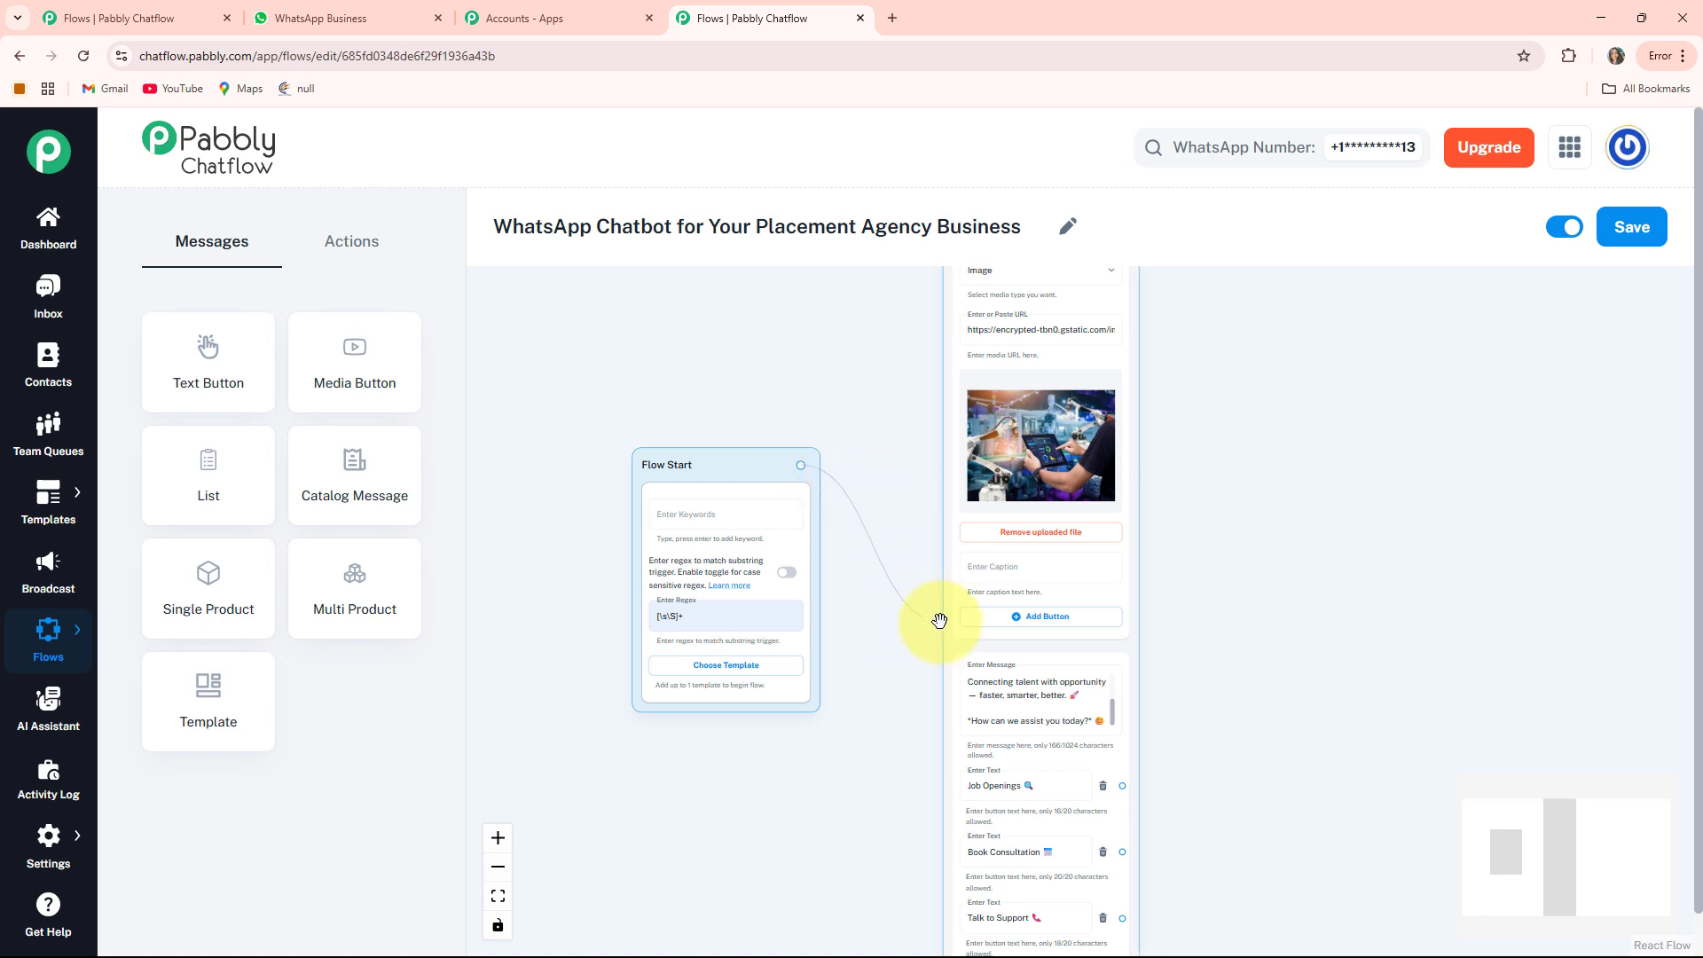
{"action": "left_click_drag", "start_coordinate": [939, 620], "coordinate": [931, 586]}
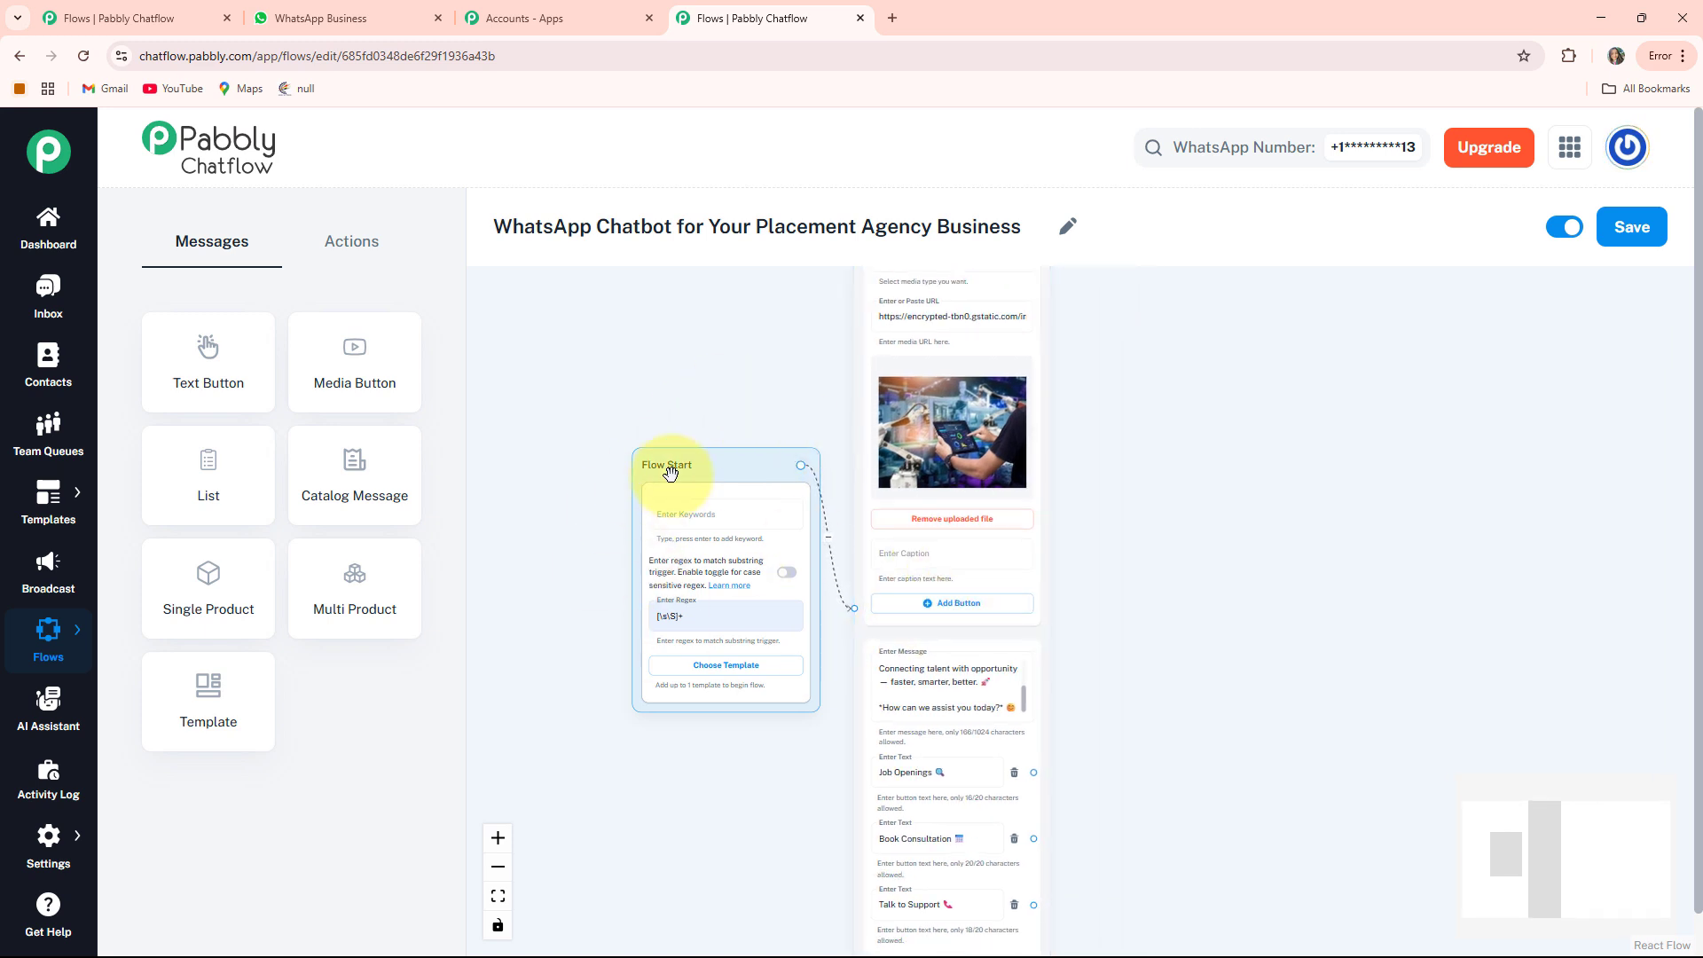
{"action": "left_click_drag", "start_coordinate": [1080, 644], "coordinate": [970, 500]}
Drag a new link from the Job Openings button onto empty canvas
{"action": "scroll", "coordinate": [971, 501], "scroll_direction": "up", "scroll_amount": 1}
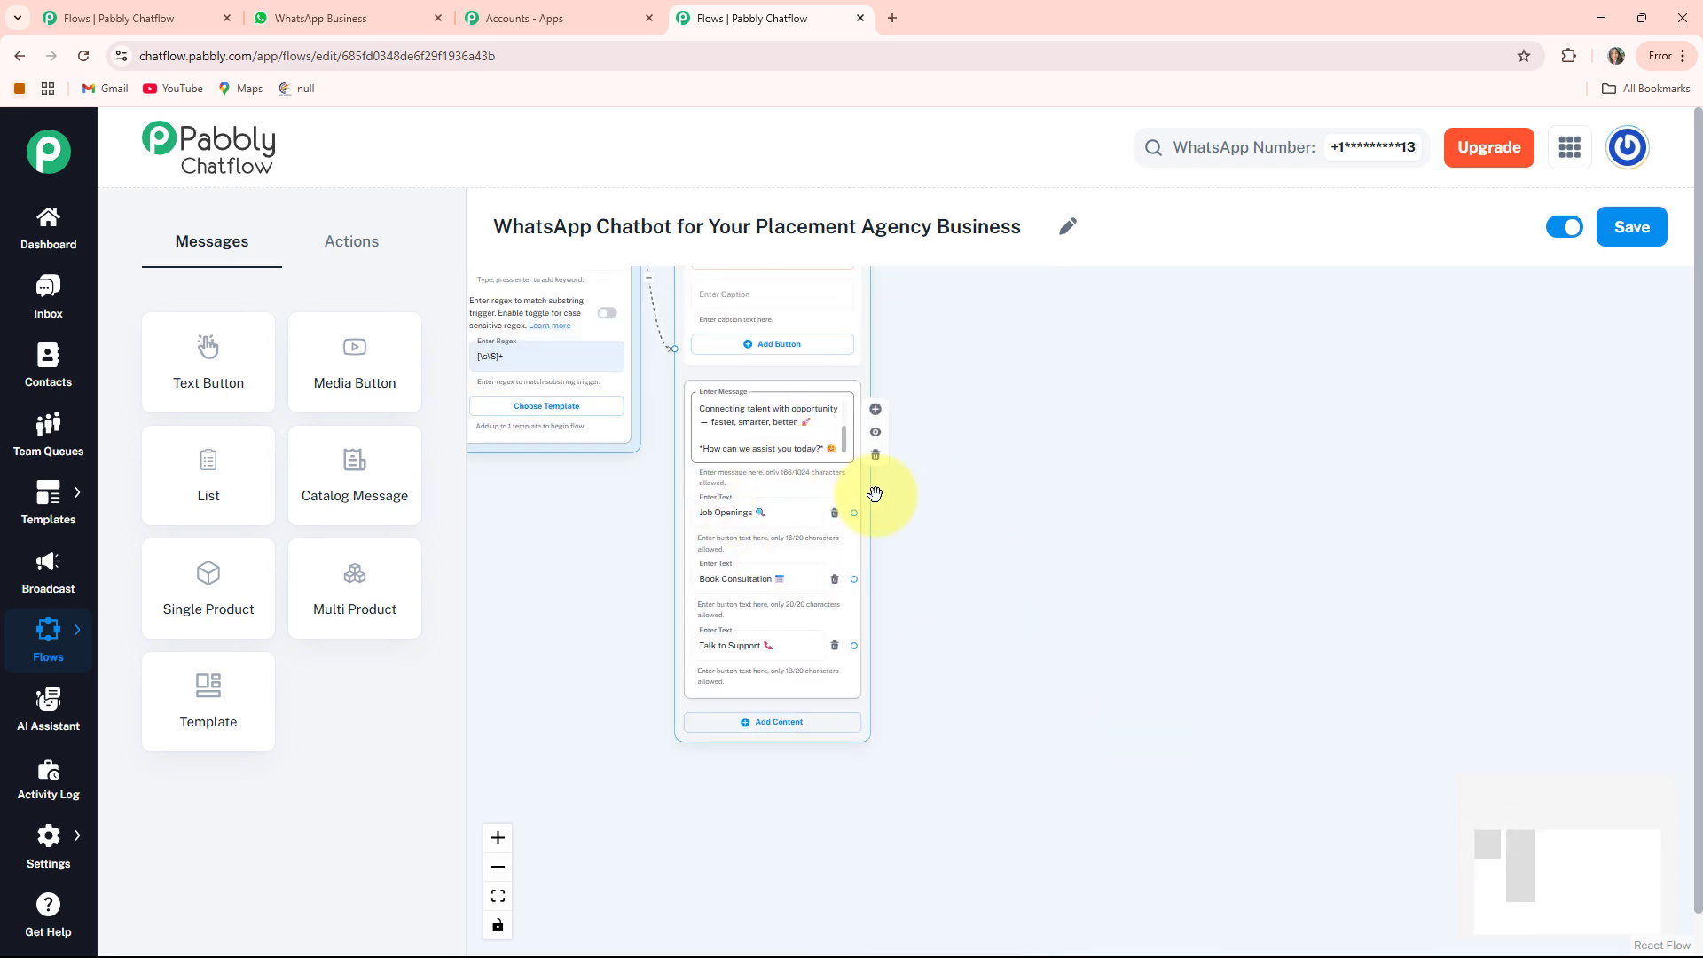
{"action": "scroll", "coordinate": [1037, 579], "scroll_direction": "up", "scroll_amount": 2}
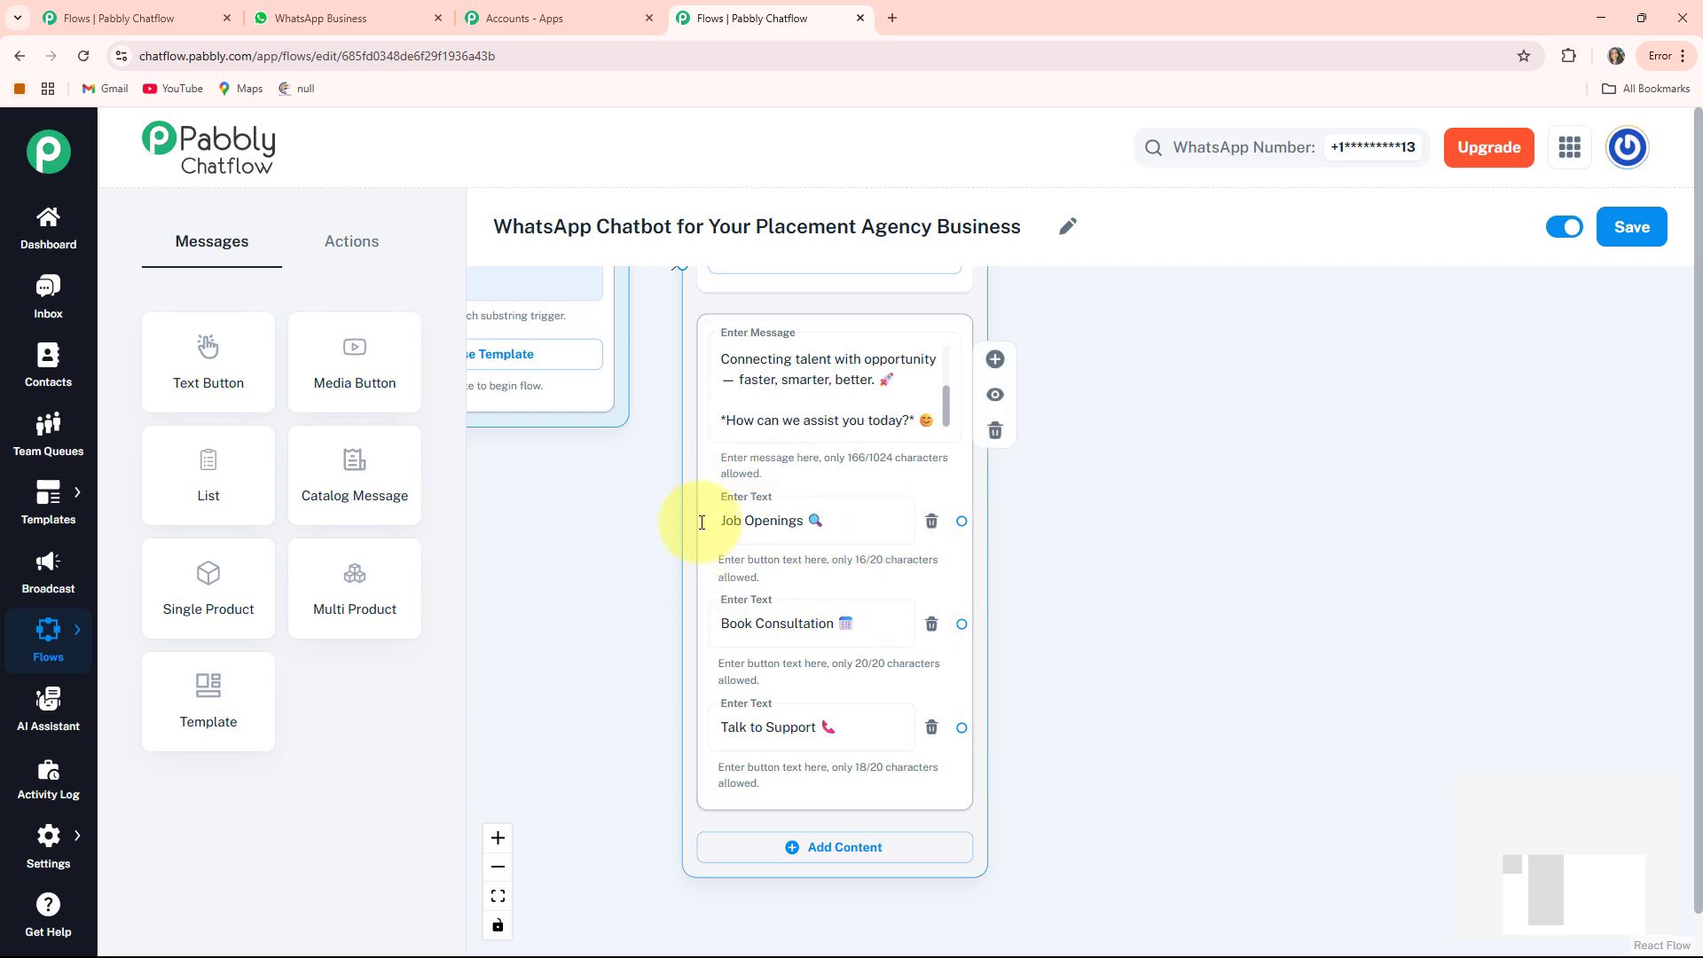
{"action": "left_click_drag", "start_coordinate": [1121, 604], "coordinate": [1028, 602]}
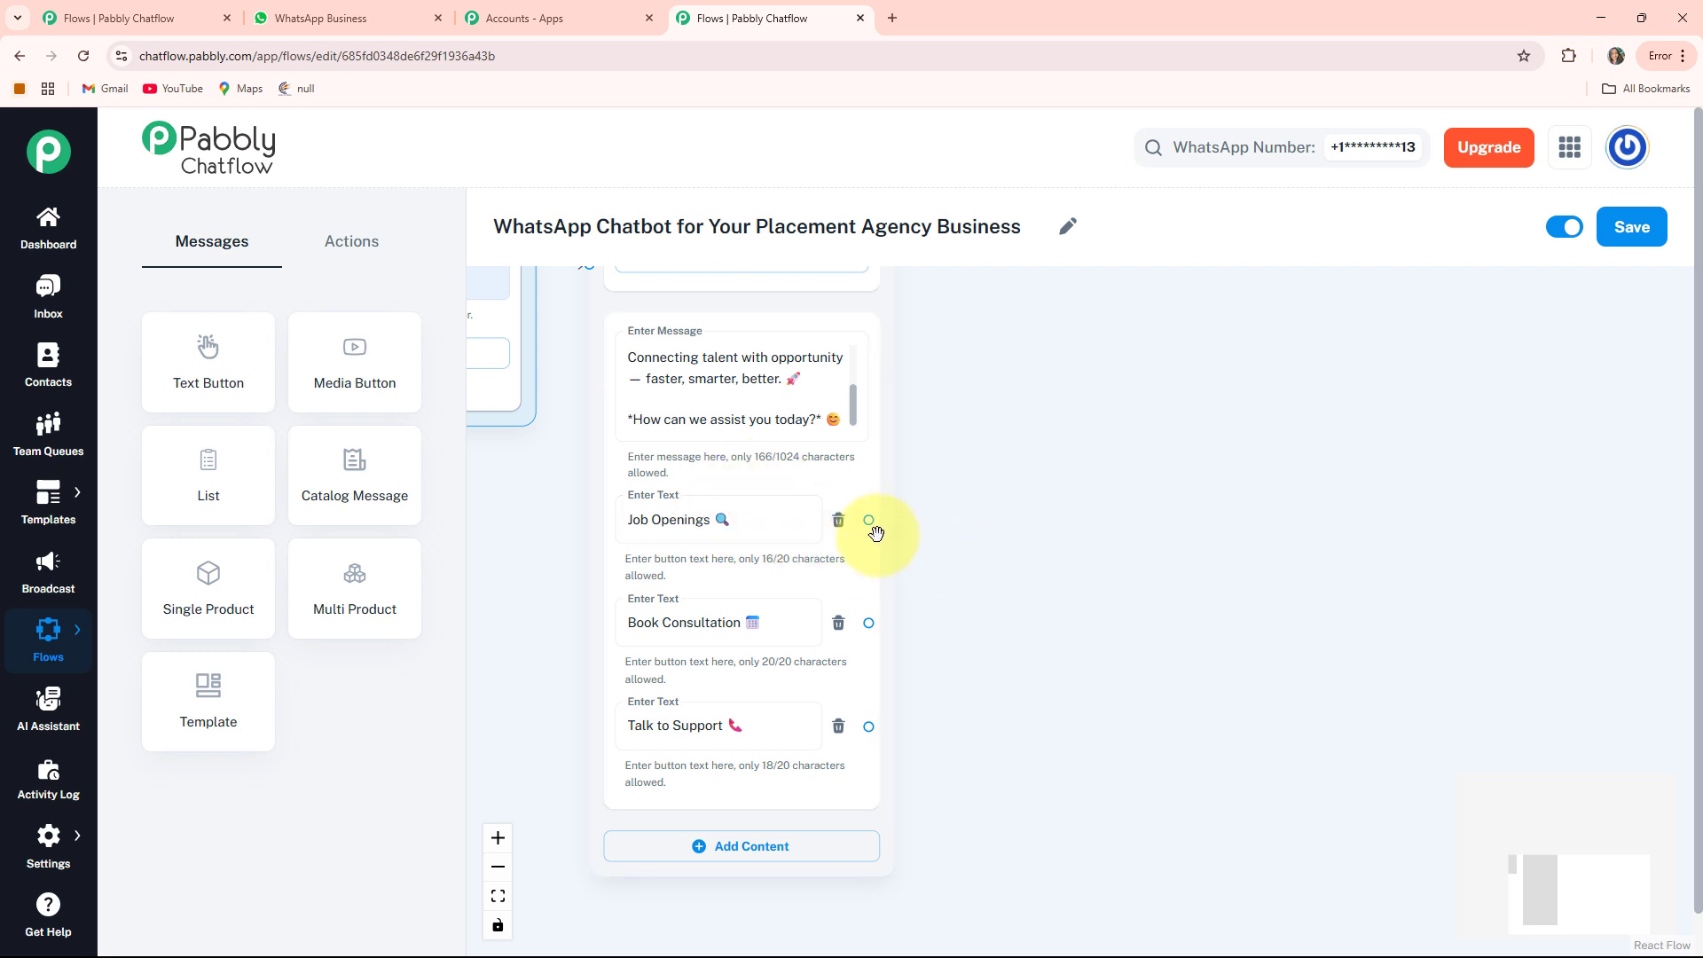
{"action": "left_click_drag", "start_coordinate": [917, 533], "coordinate": [989, 410]}
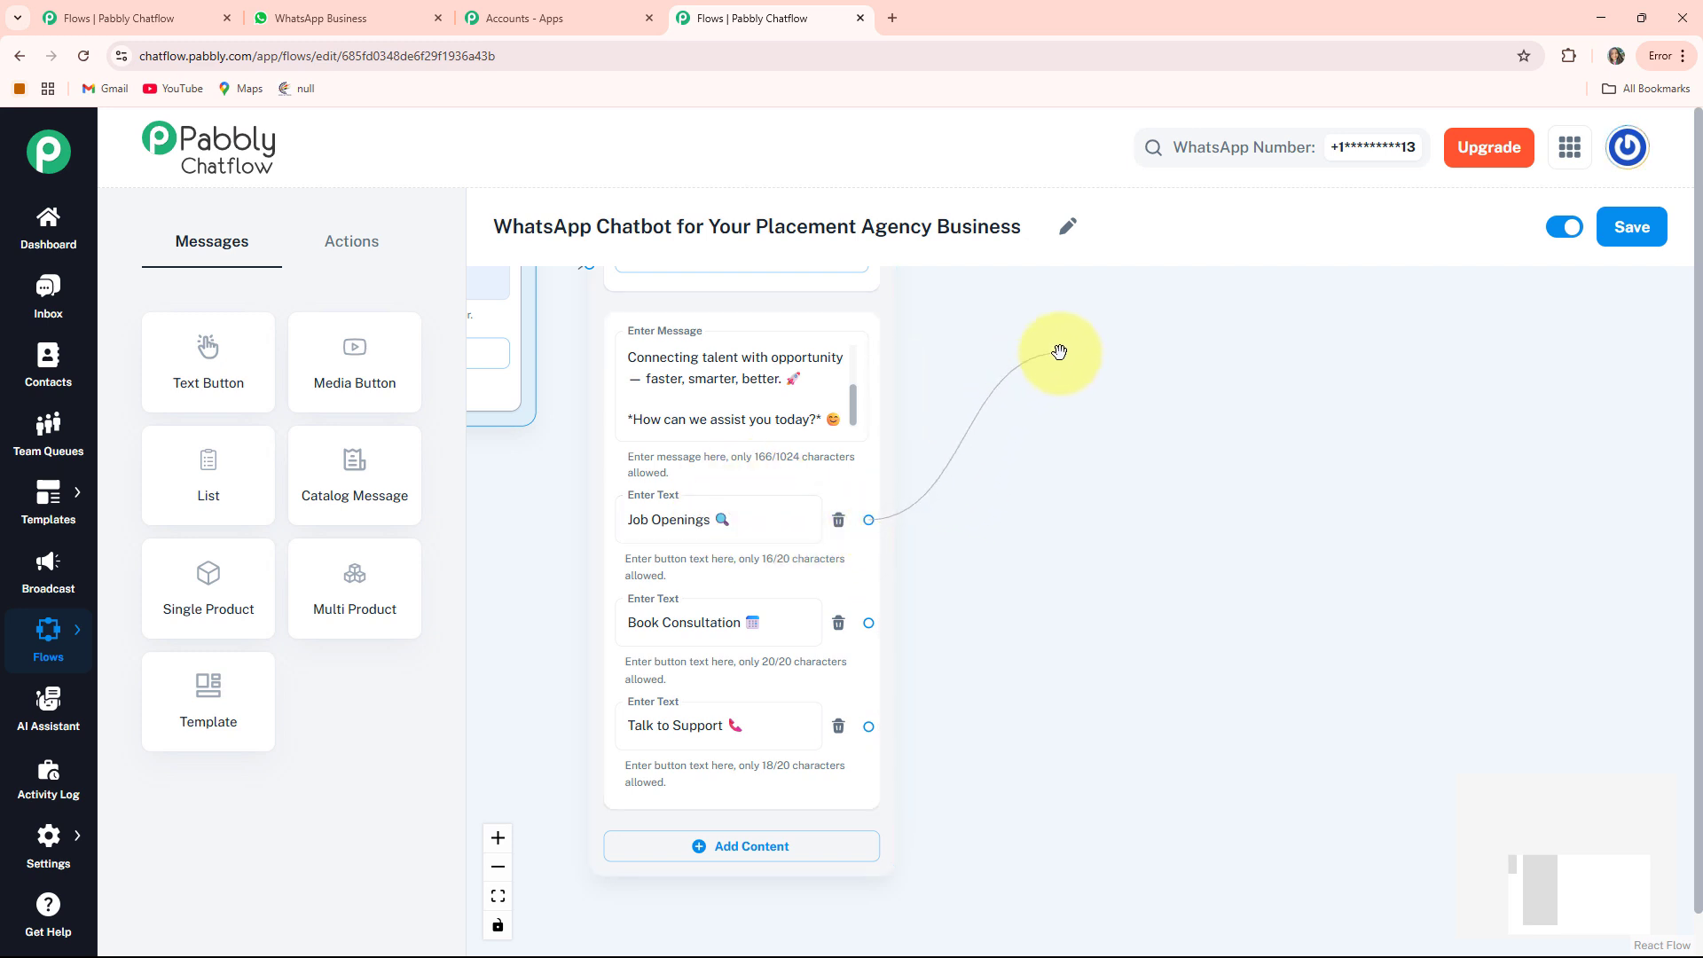
{"action": "left_click_drag", "start_coordinate": [1060, 352], "coordinate": [1064, 359]}
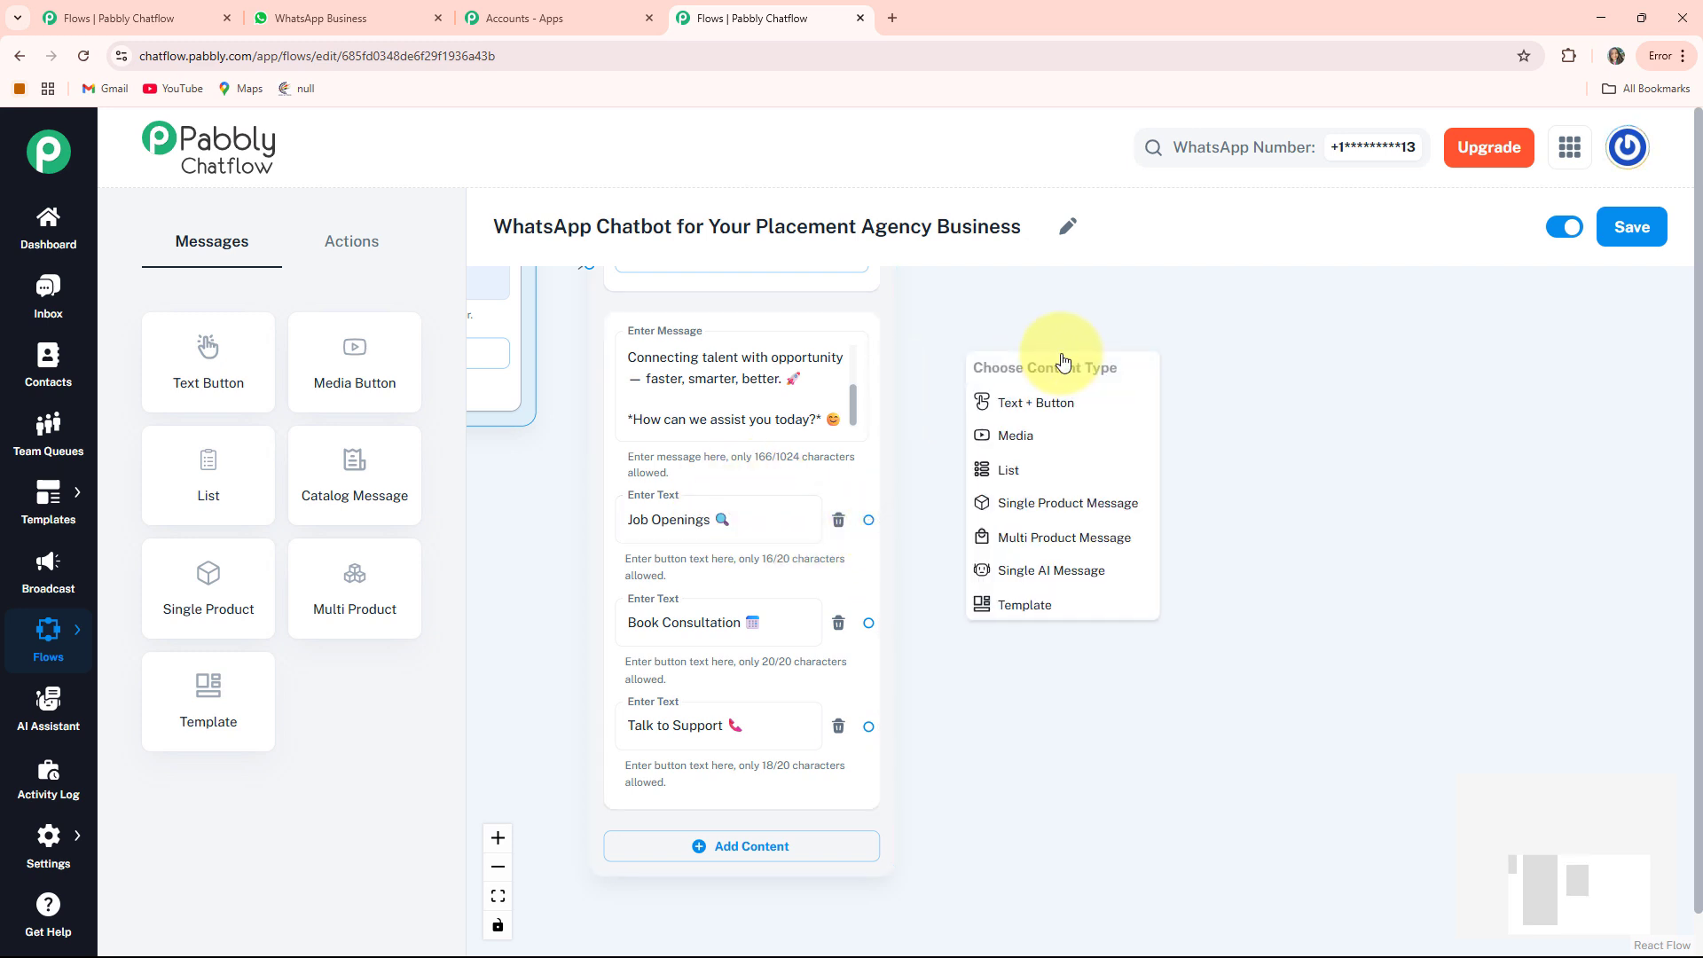
Attach a Text + Button message listing the job openings to Job Openings, with a Book Consultation button
{"action": "left_click", "coordinate": [1056, 401]}
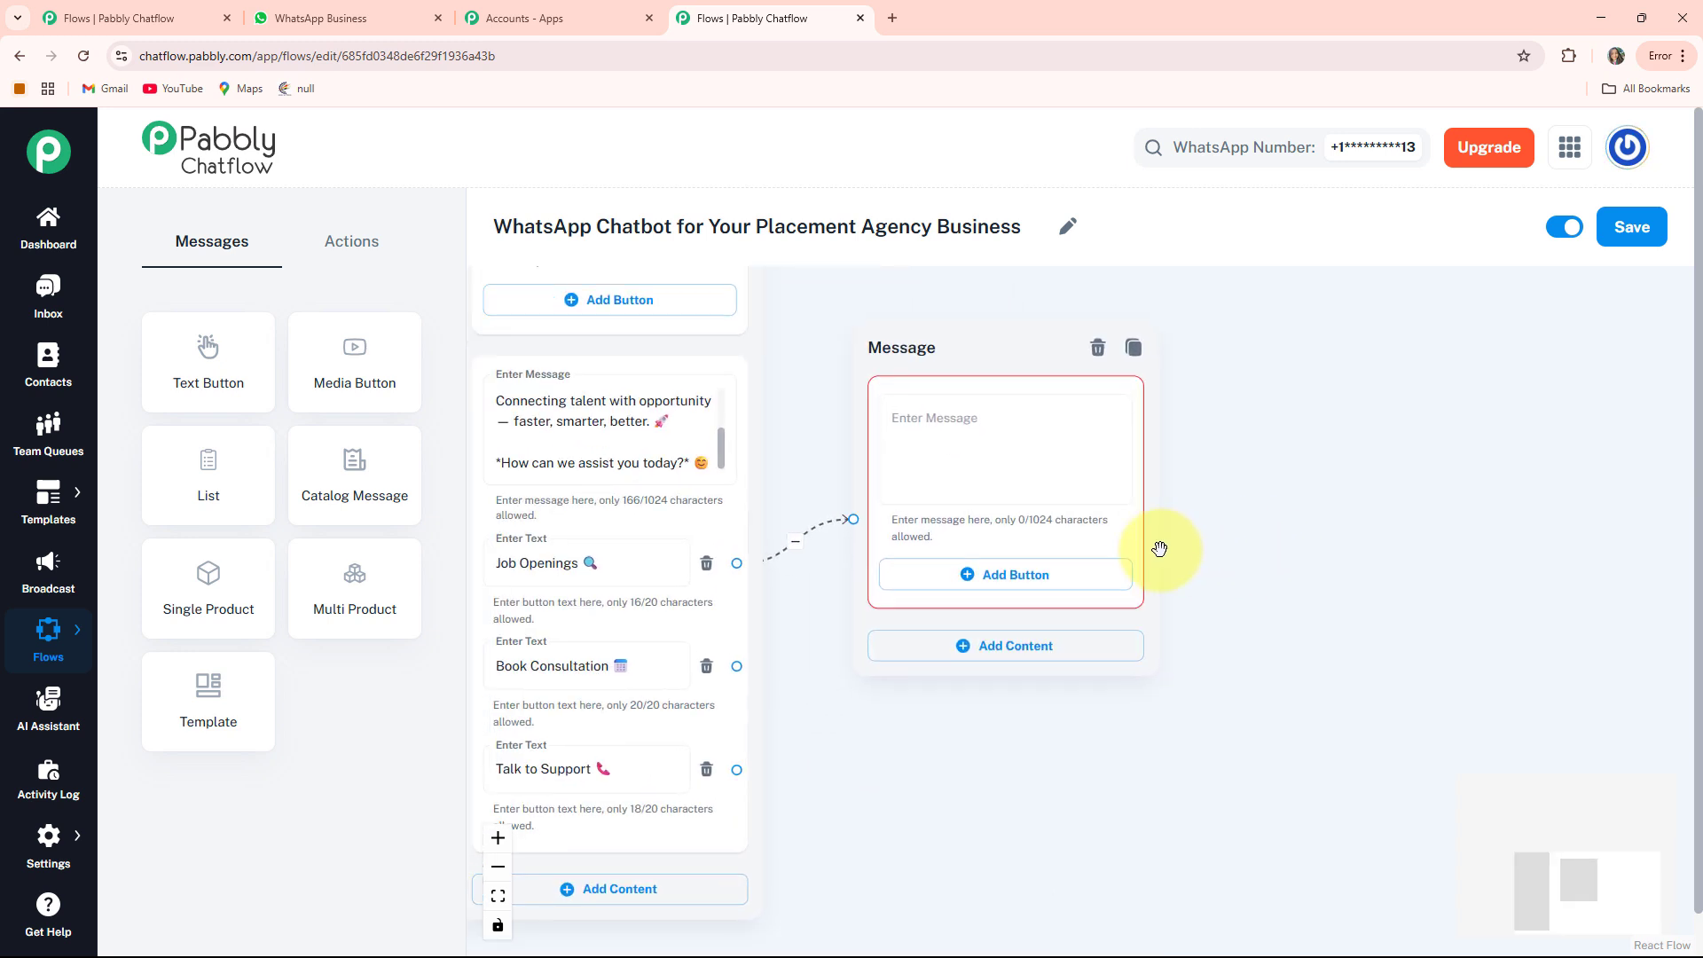
{"action": "left_click", "coordinate": [996, 450]}
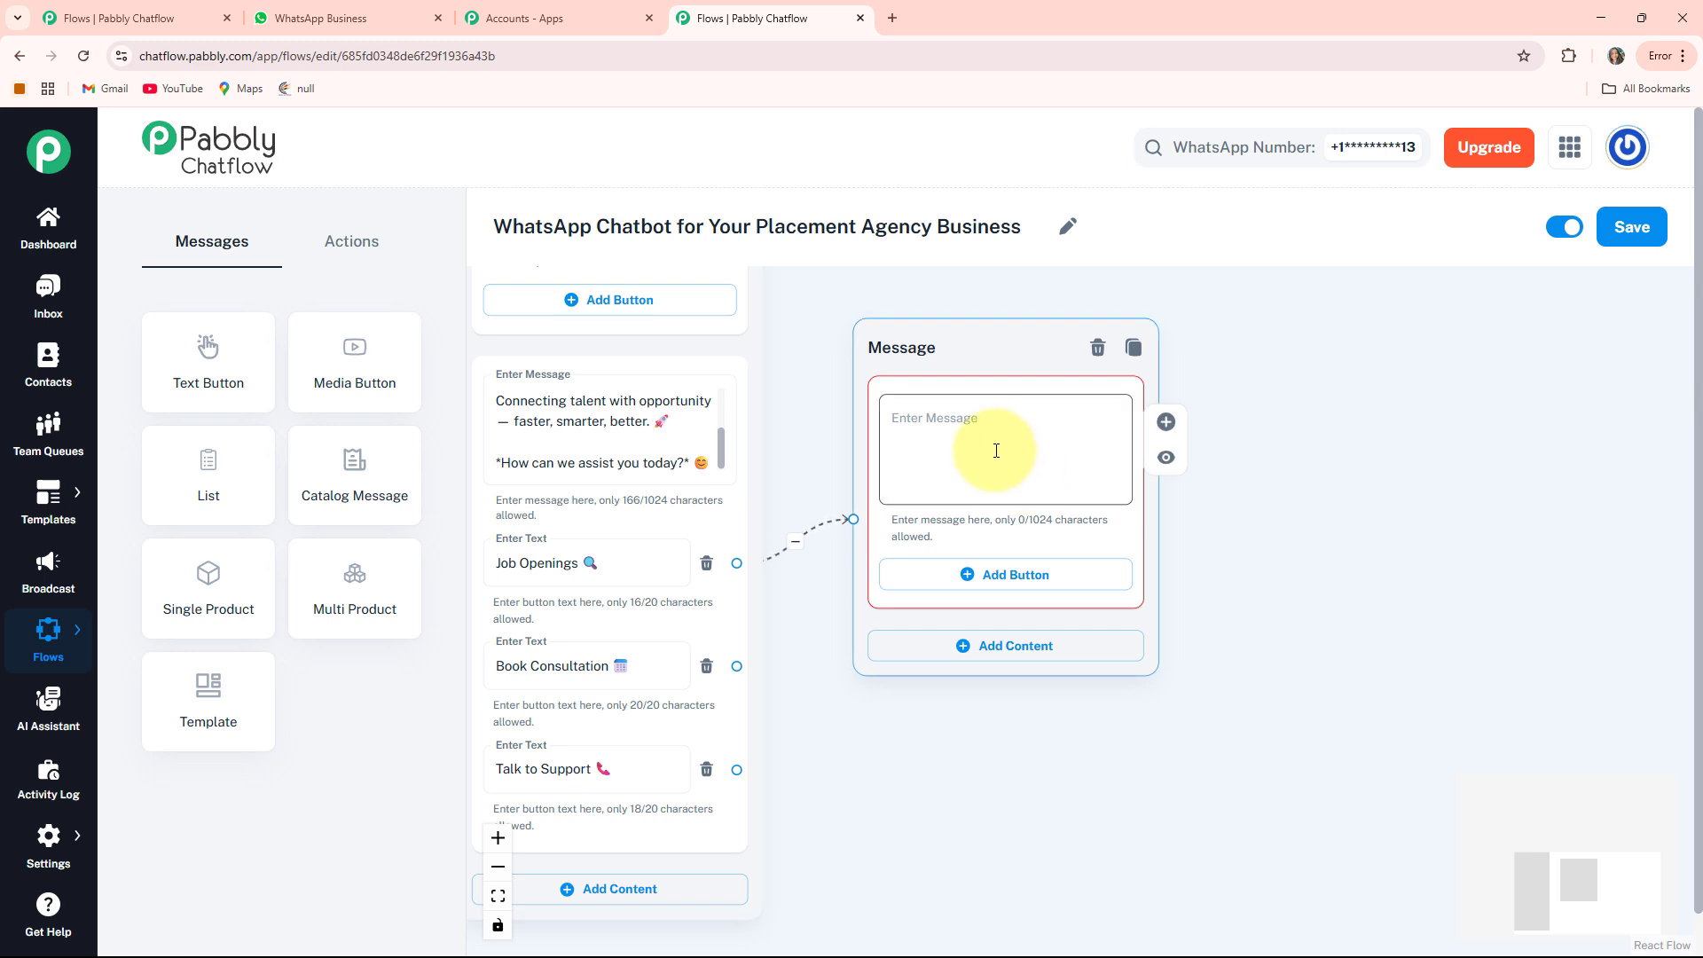
{"action": "key", "text": "ctrl+v"}
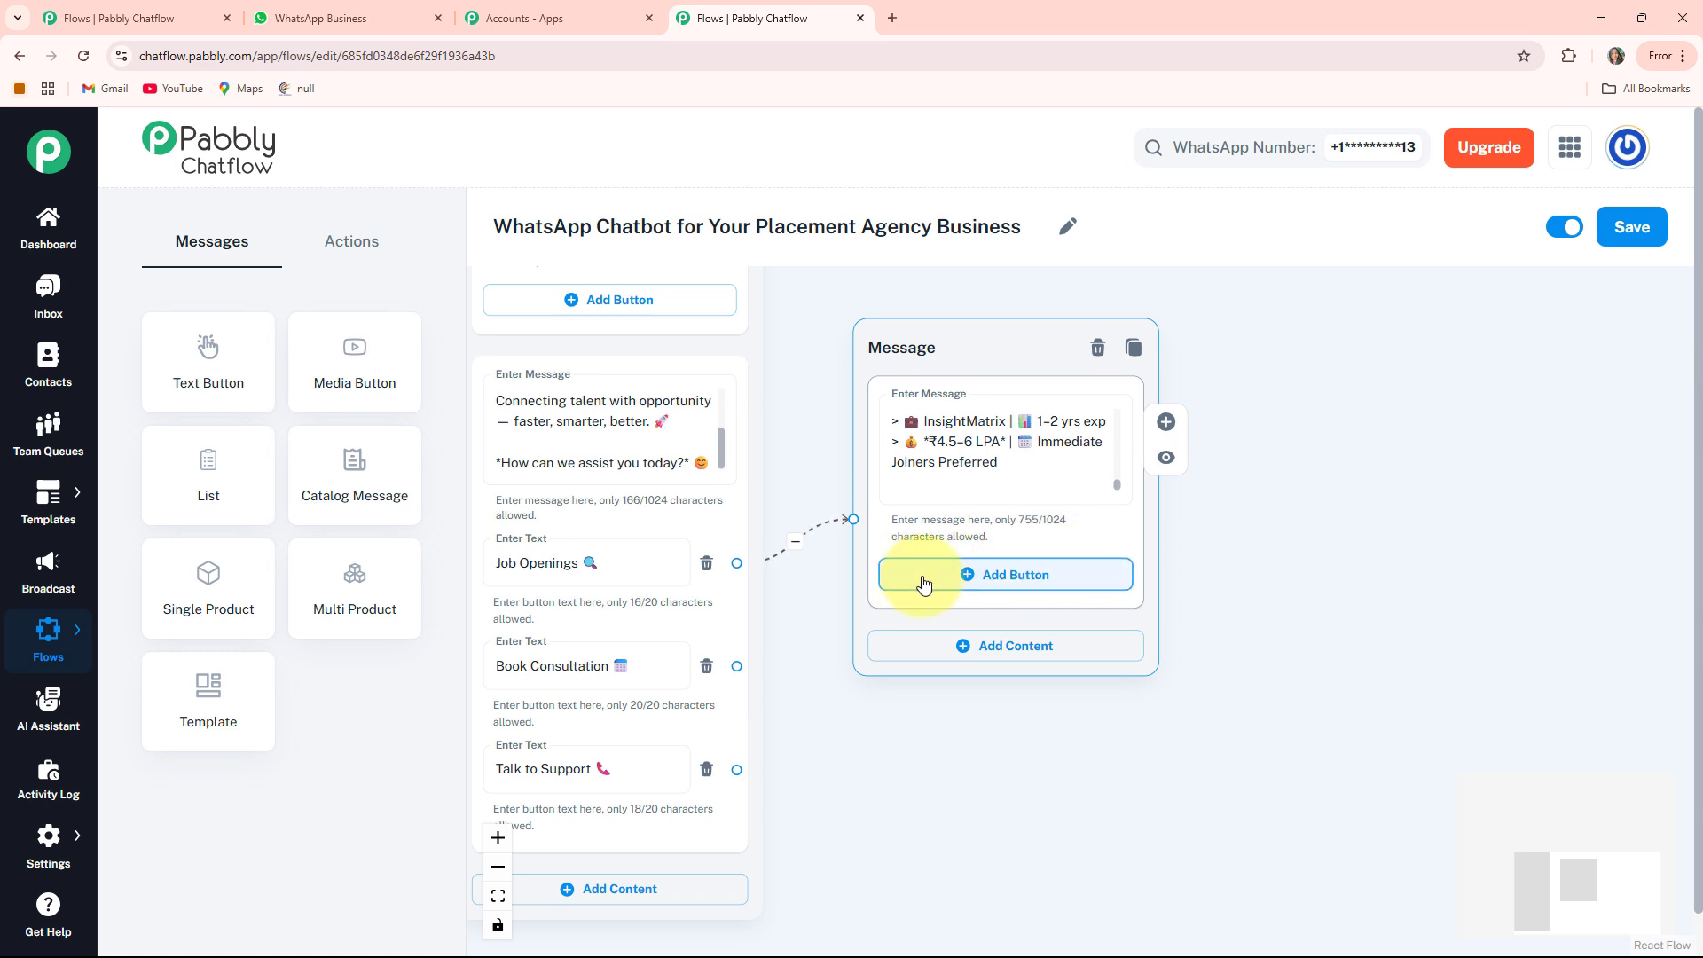
{"action": "left_click", "coordinate": [1029, 586]}
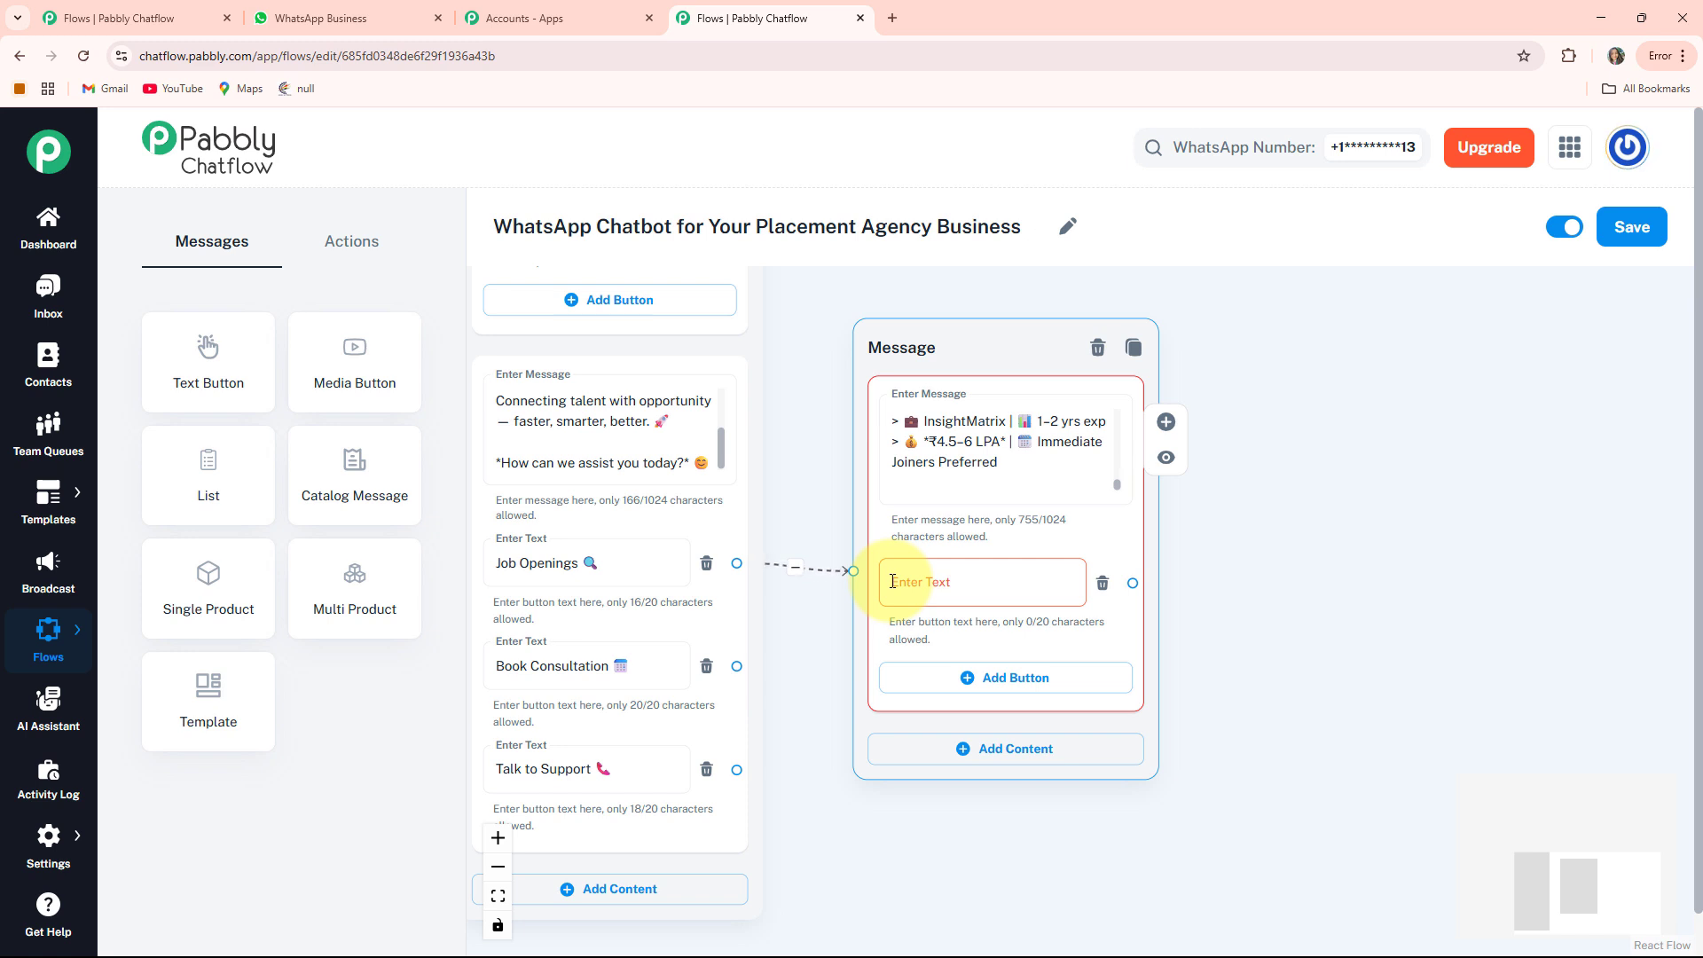
{"action": "type", "text": "Book Consultation 📅"}
{"action": "scroll", "coordinate": [901, 843], "scroll_direction": "down", "scroll_amount": 1}
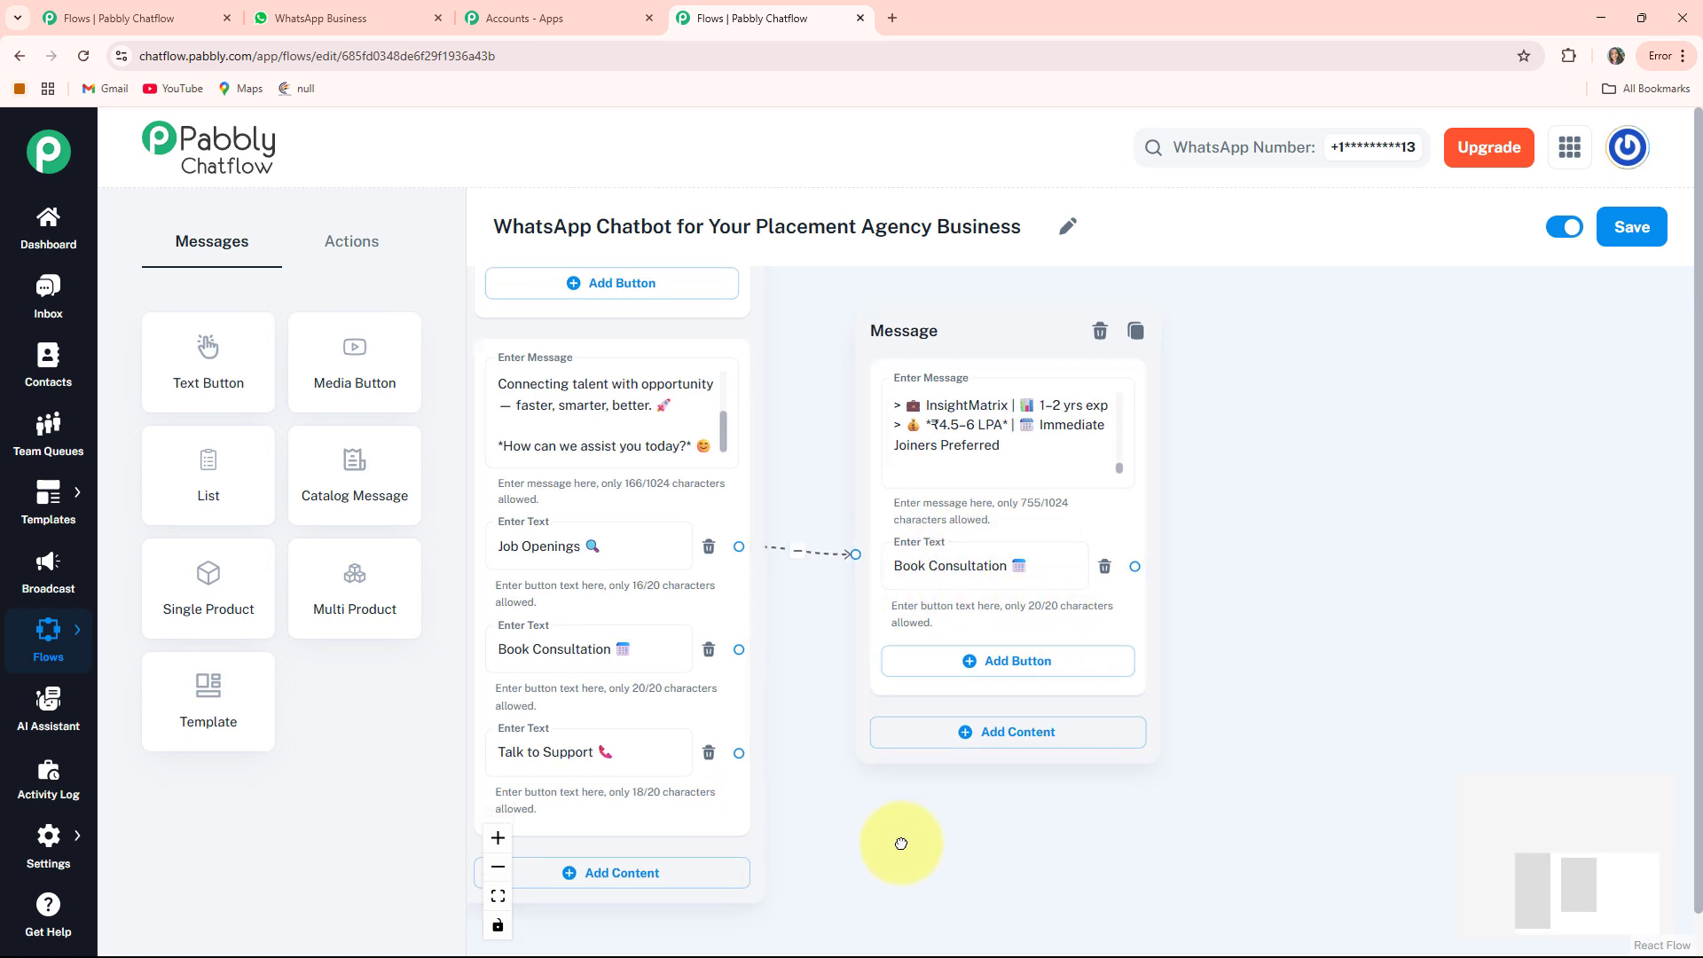
{"action": "left_click_drag", "start_coordinate": [901, 844], "coordinate": [1042, 879]}
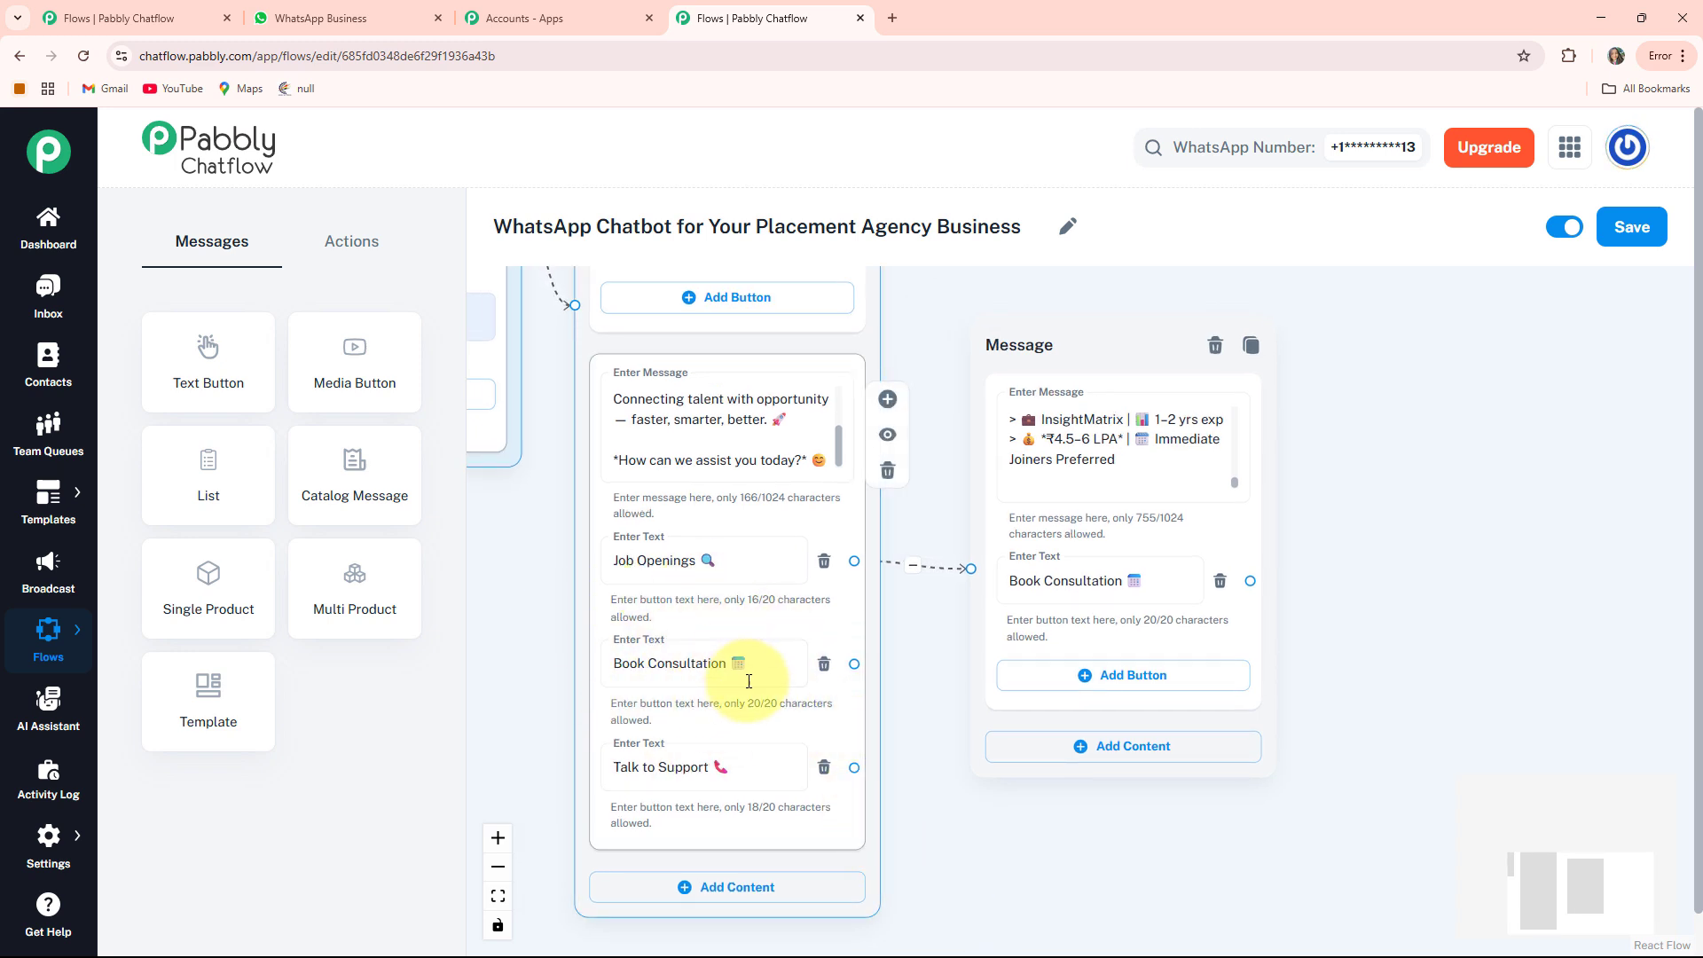
{"action": "scroll", "coordinate": [726, 674], "scroll_direction": "down", "scroll_amount": 2}
{"action": "left_click_drag", "start_coordinate": [559, 578], "coordinate": [596, 652]}
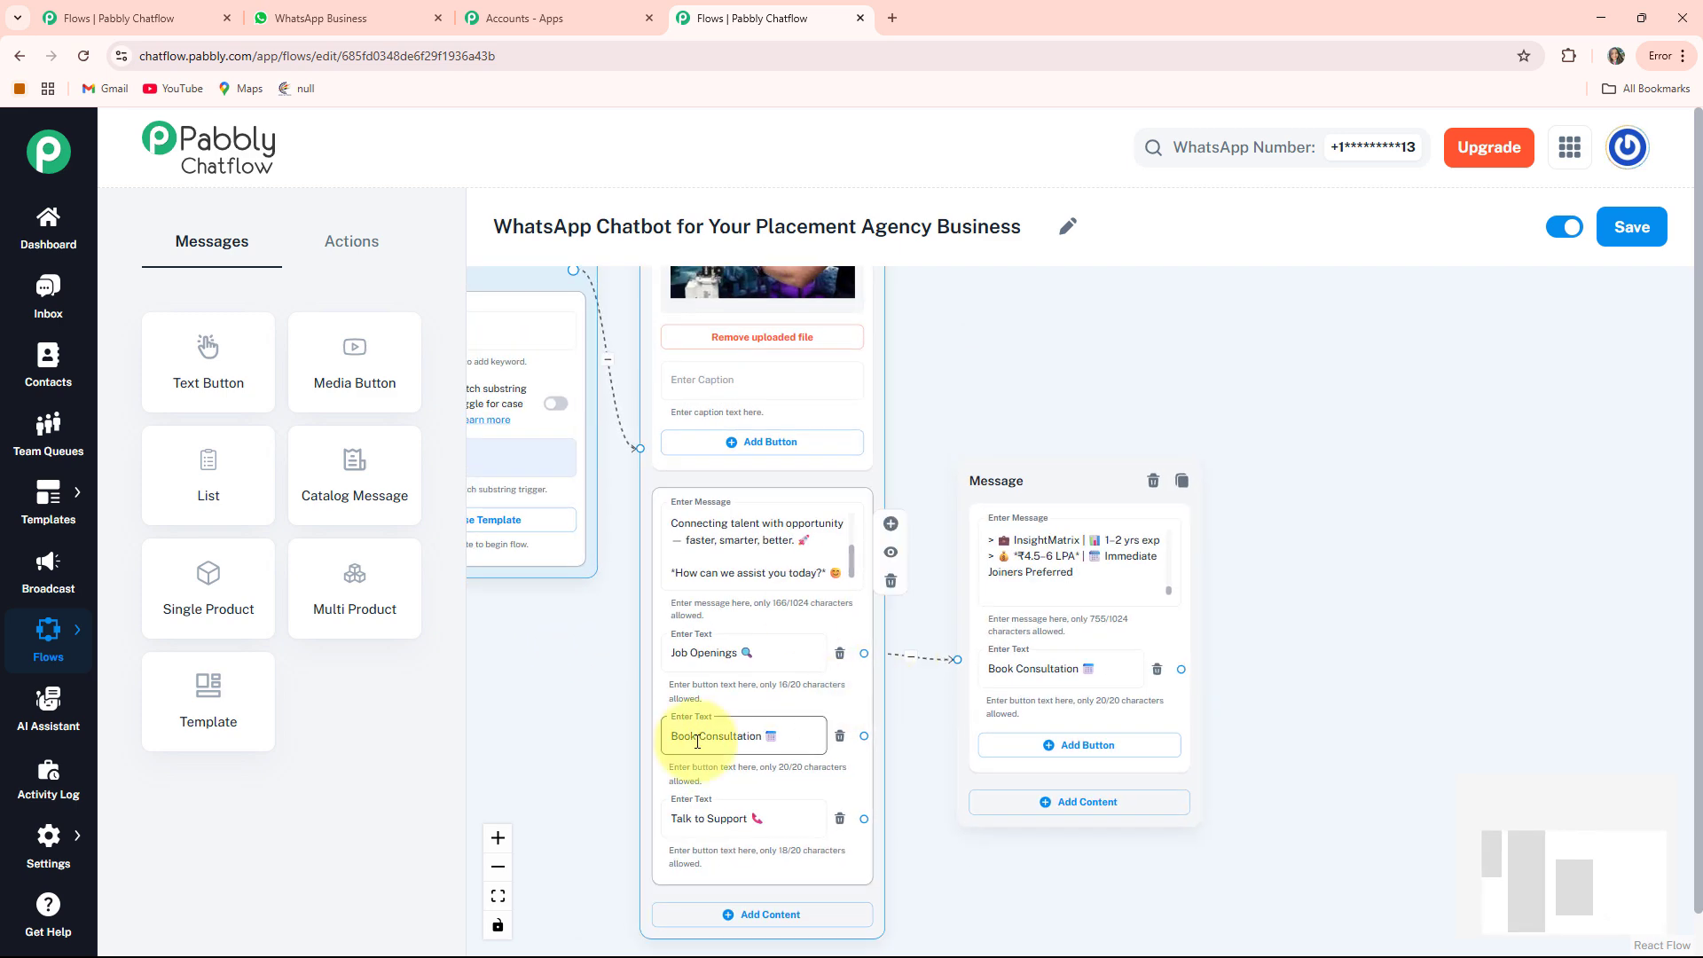
Place an Ask Question node on the canvas asking for the user's full name
{"action": "left_click", "coordinate": [352, 248]}
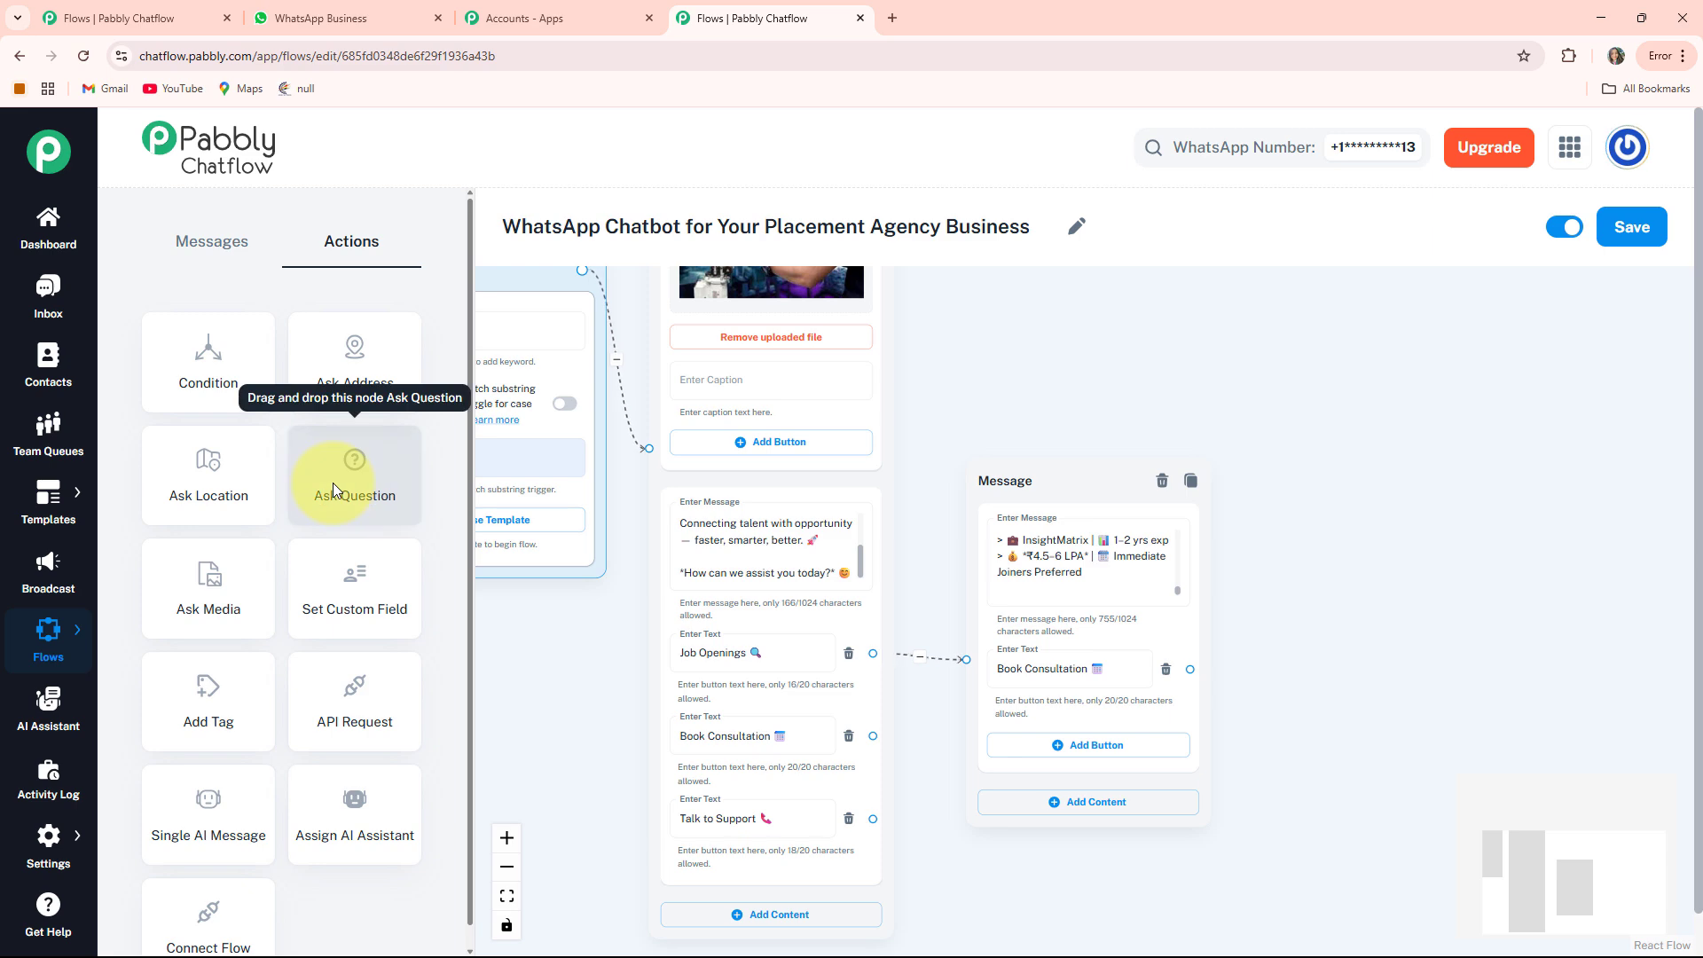
{"action": "left_click_drag", "start_coordinate": [383, 476], "coordinate": [1333, 634]}
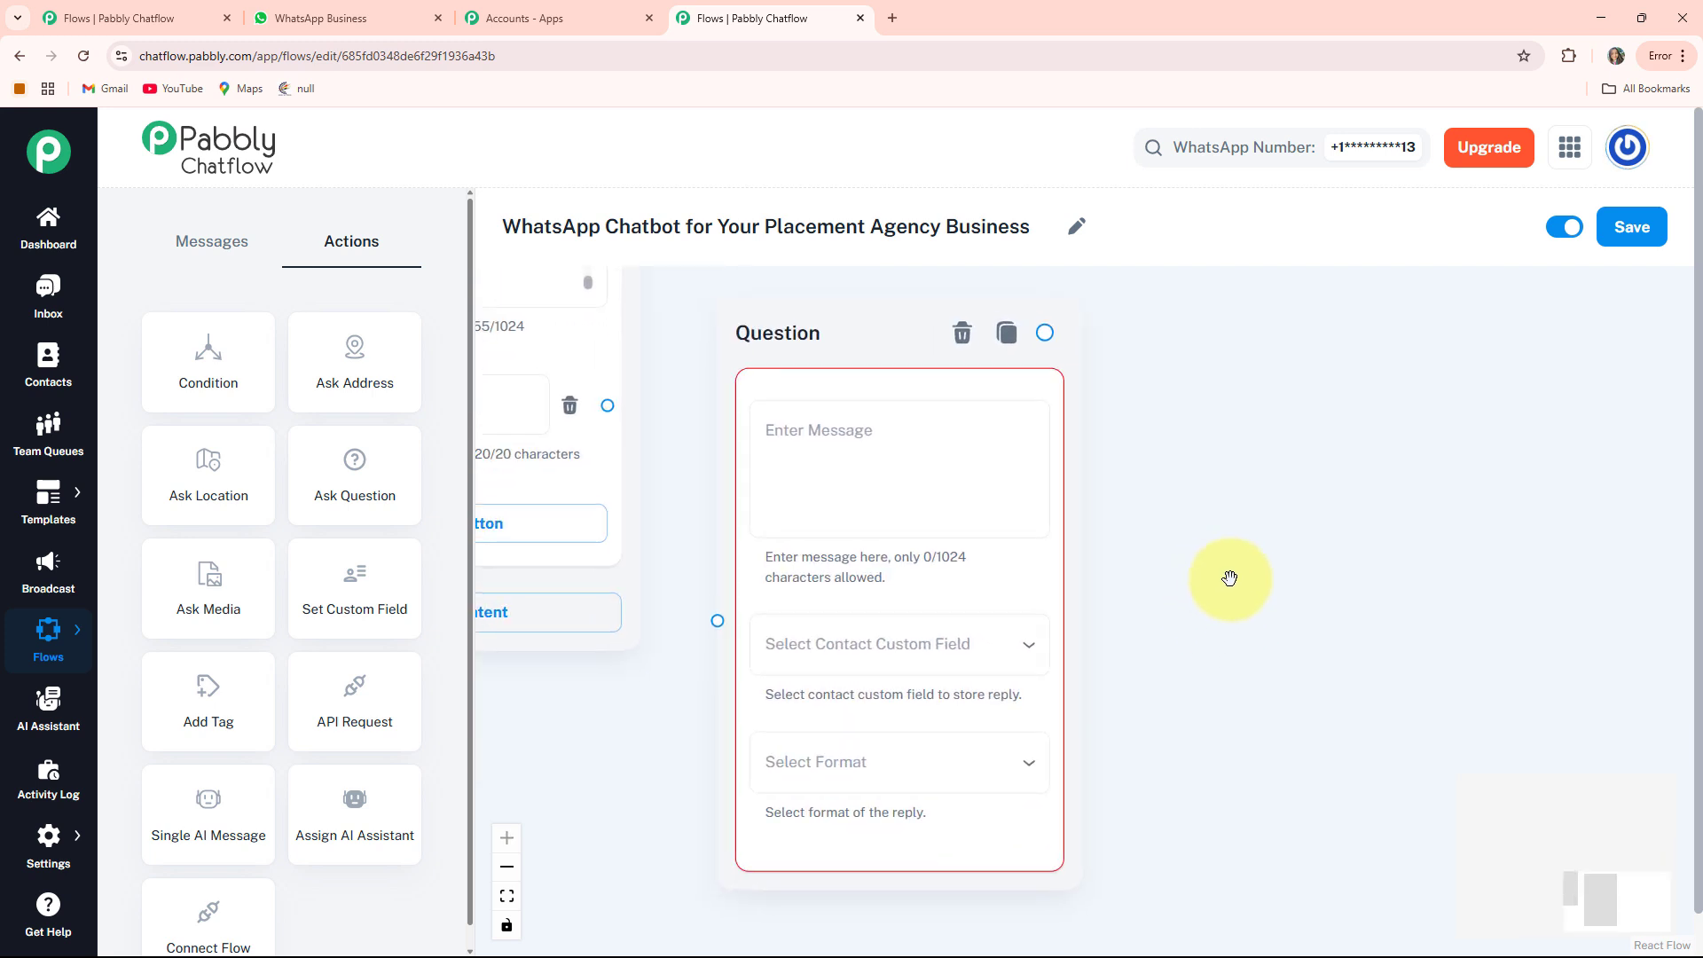
{"action": "left_click_drag", "start_coordinate": [1186, 551], "coordinate": [1342, 598]}
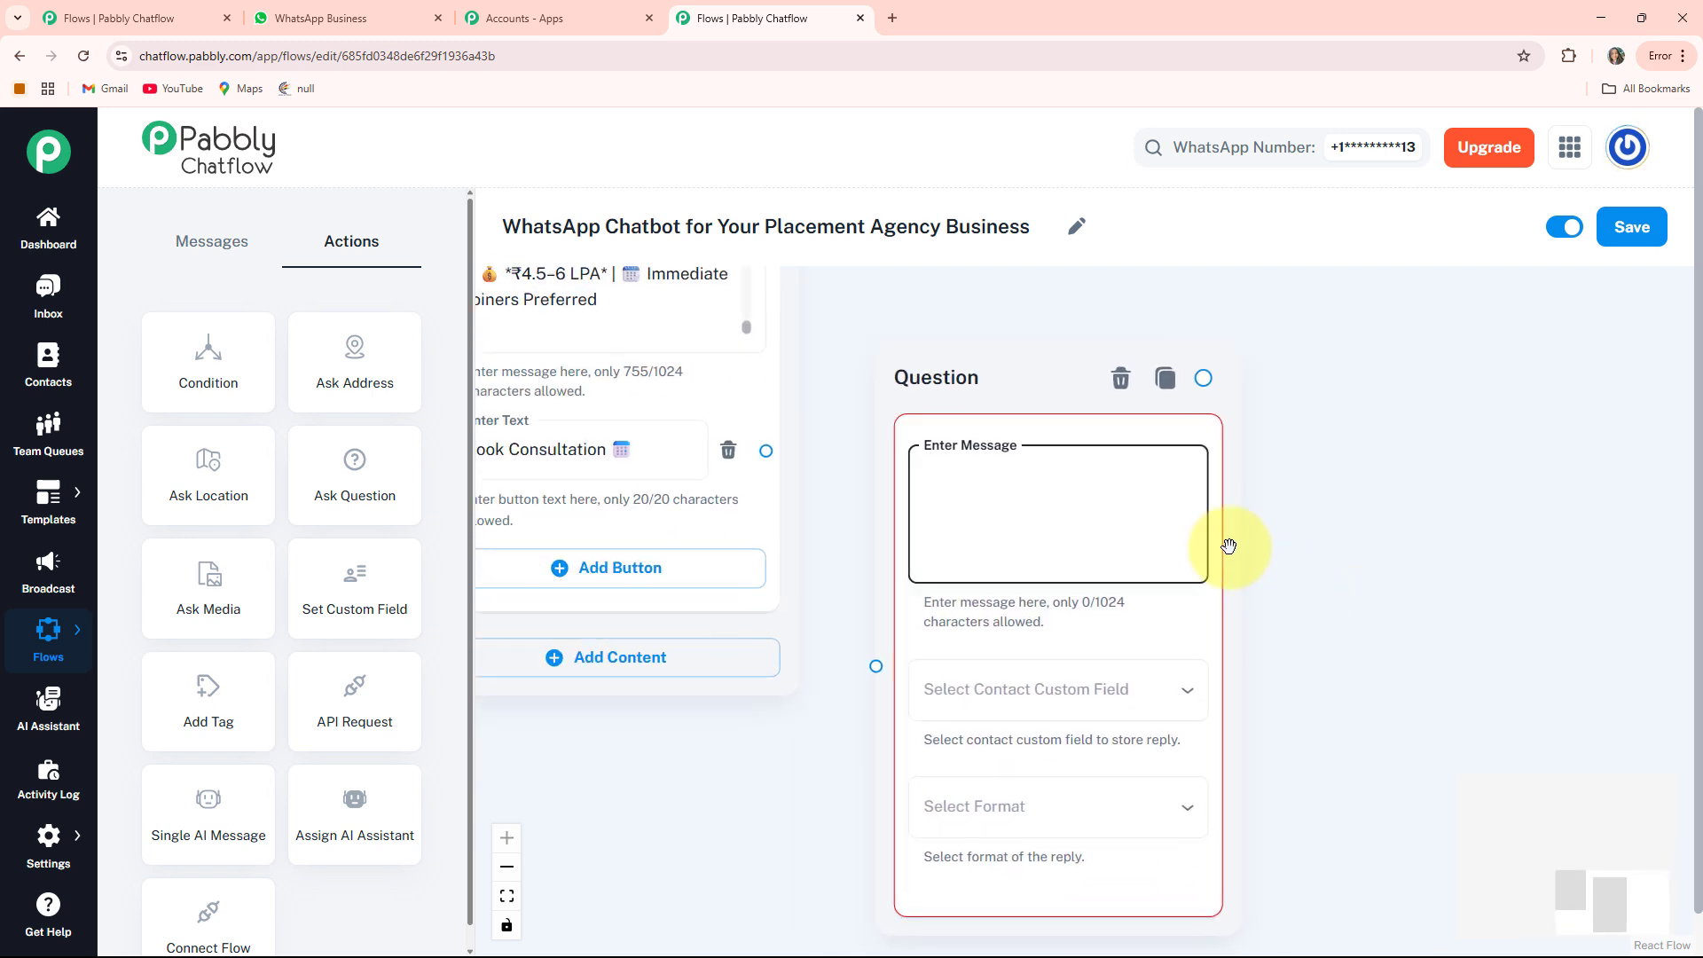
{"action": "left_click_drag", "start_coordinate": [1019, 388], "coordinate": [996, 346]}
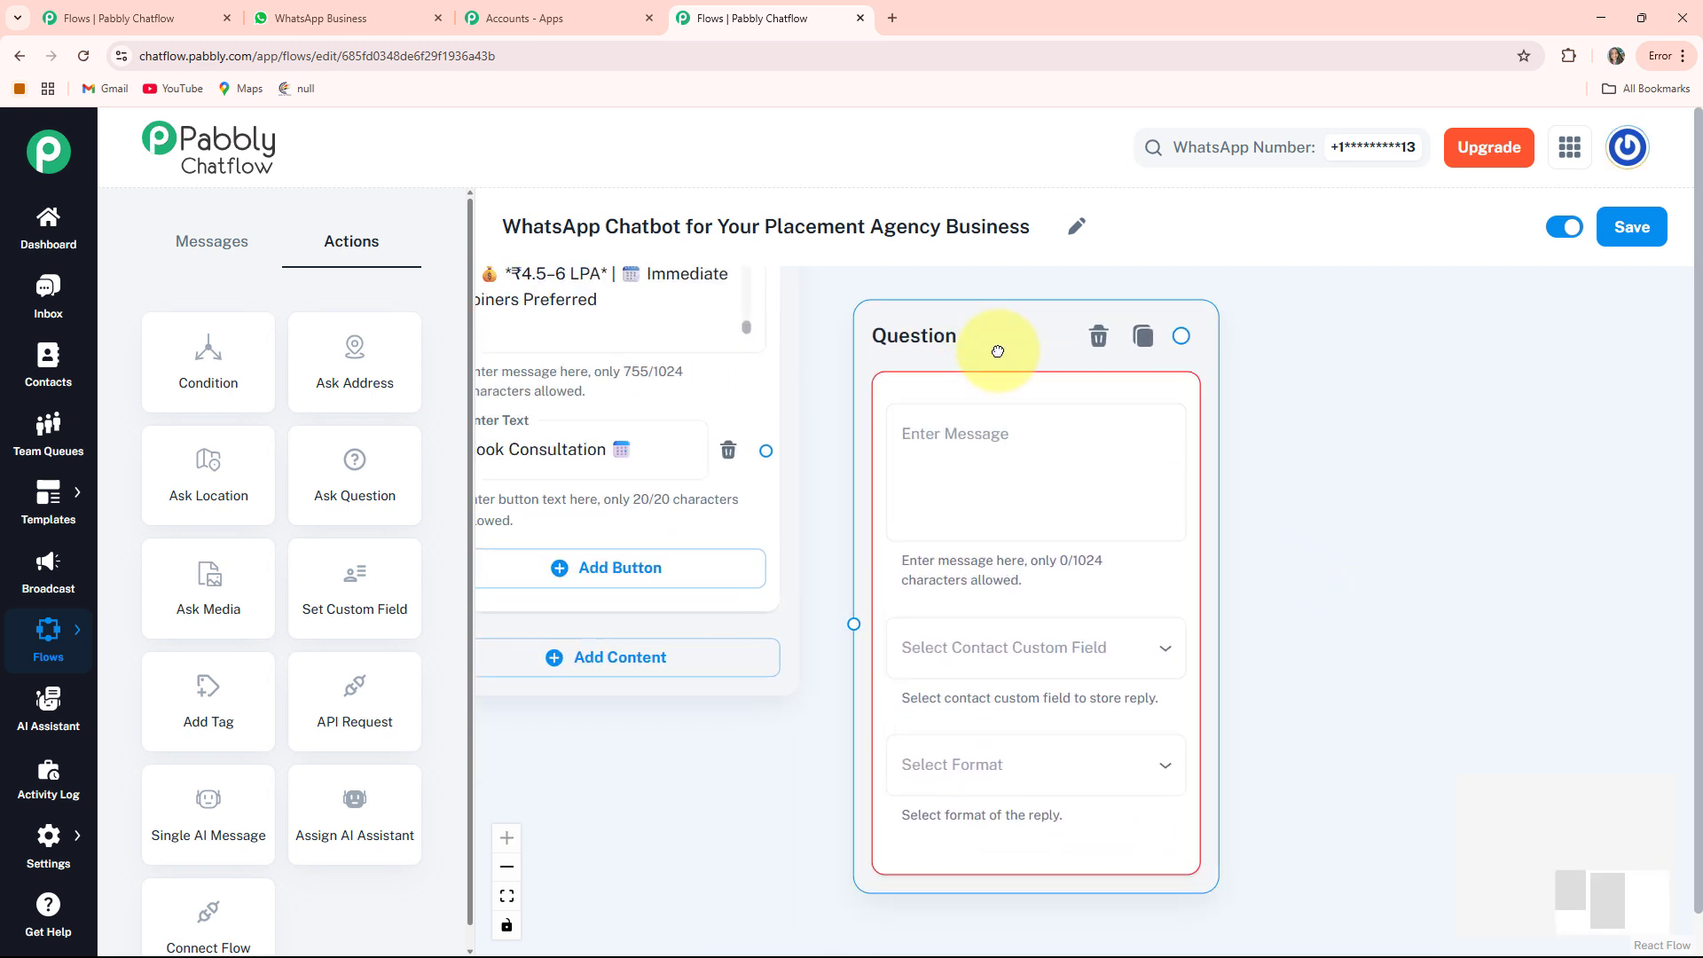
{"action": "left_click", "coordinate": [992, 440]}
{"action": "key", "text": "ctrl+v"}
Store the full-name reply in the FullName custom field with Text format
{"action": "left_click_drag", "start_coordinate": [1351, 640], "coordinate": [1325, 546]}
{"action": "left_click", "coordinate": [1064, 552]}
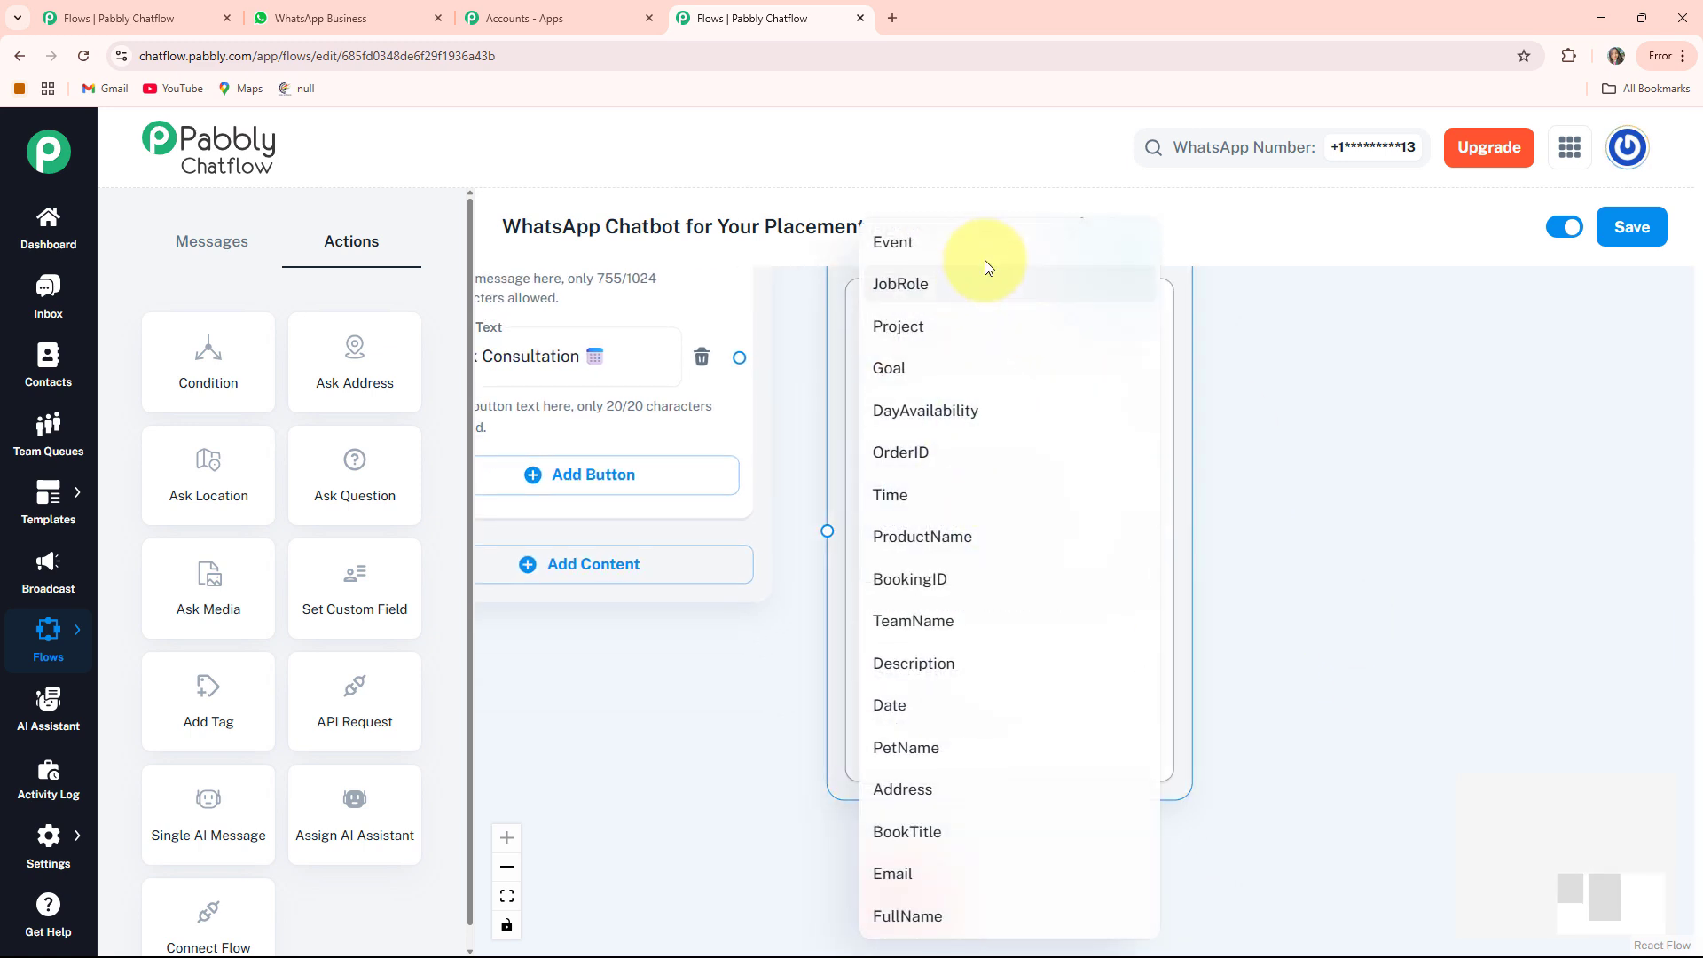
{"action": "left_click", "coordinate": [907, 916]}
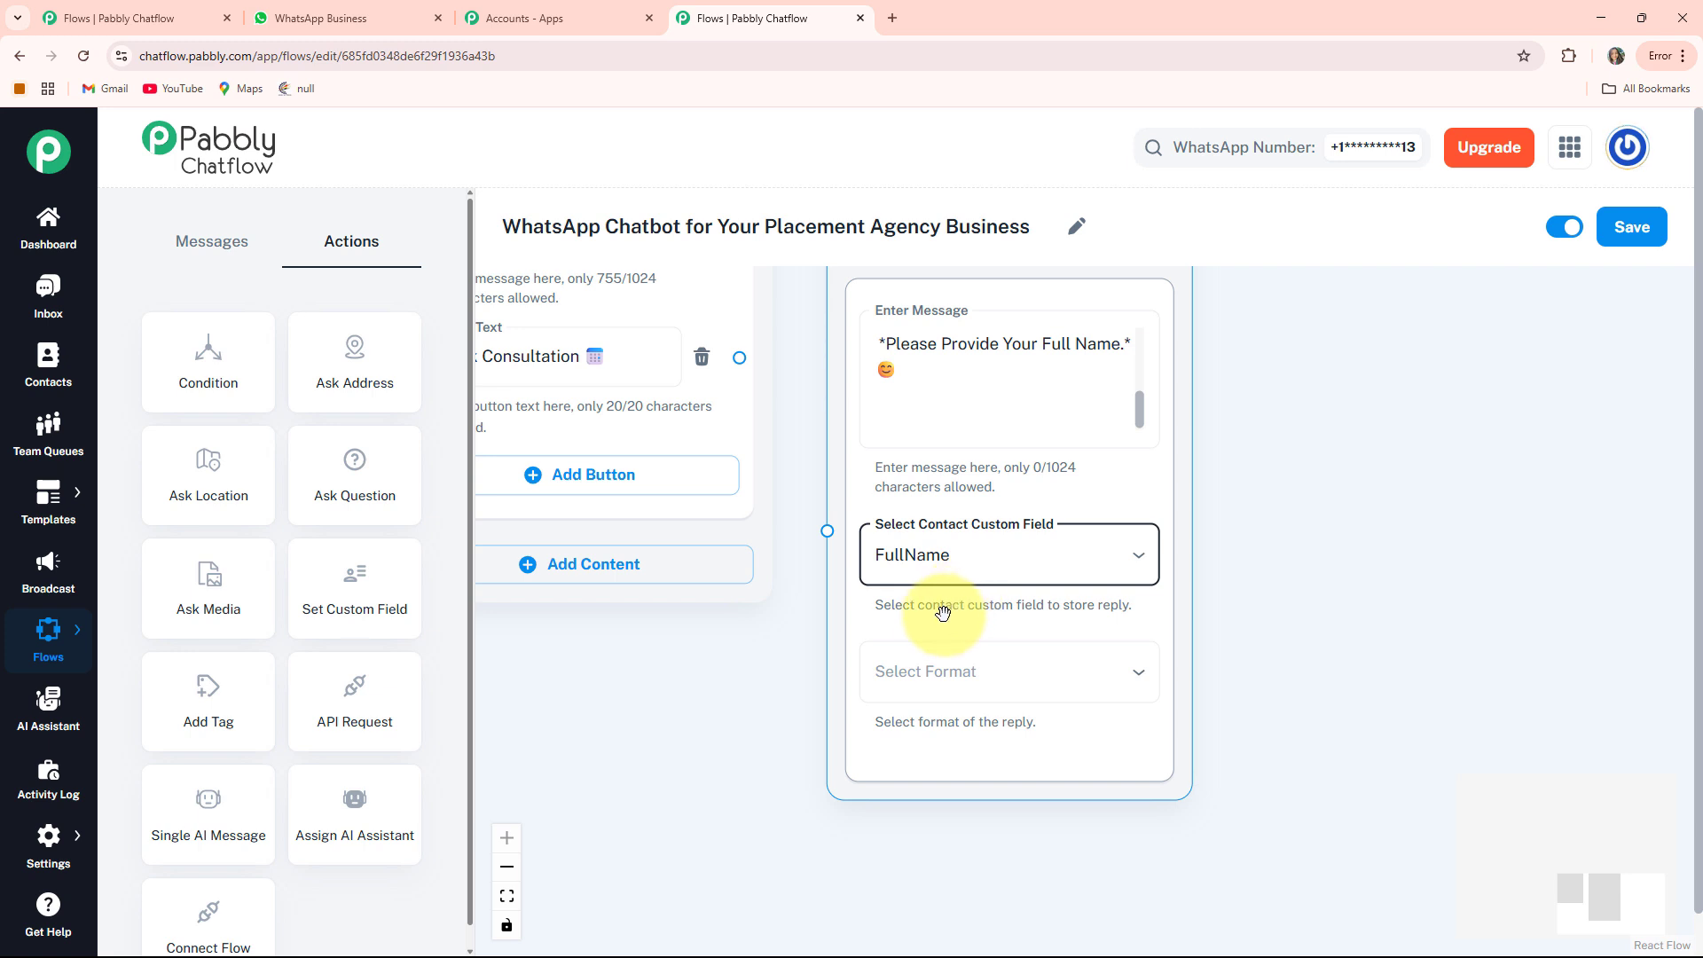
{"action": "left_click", "coordinate": [992, 672]}
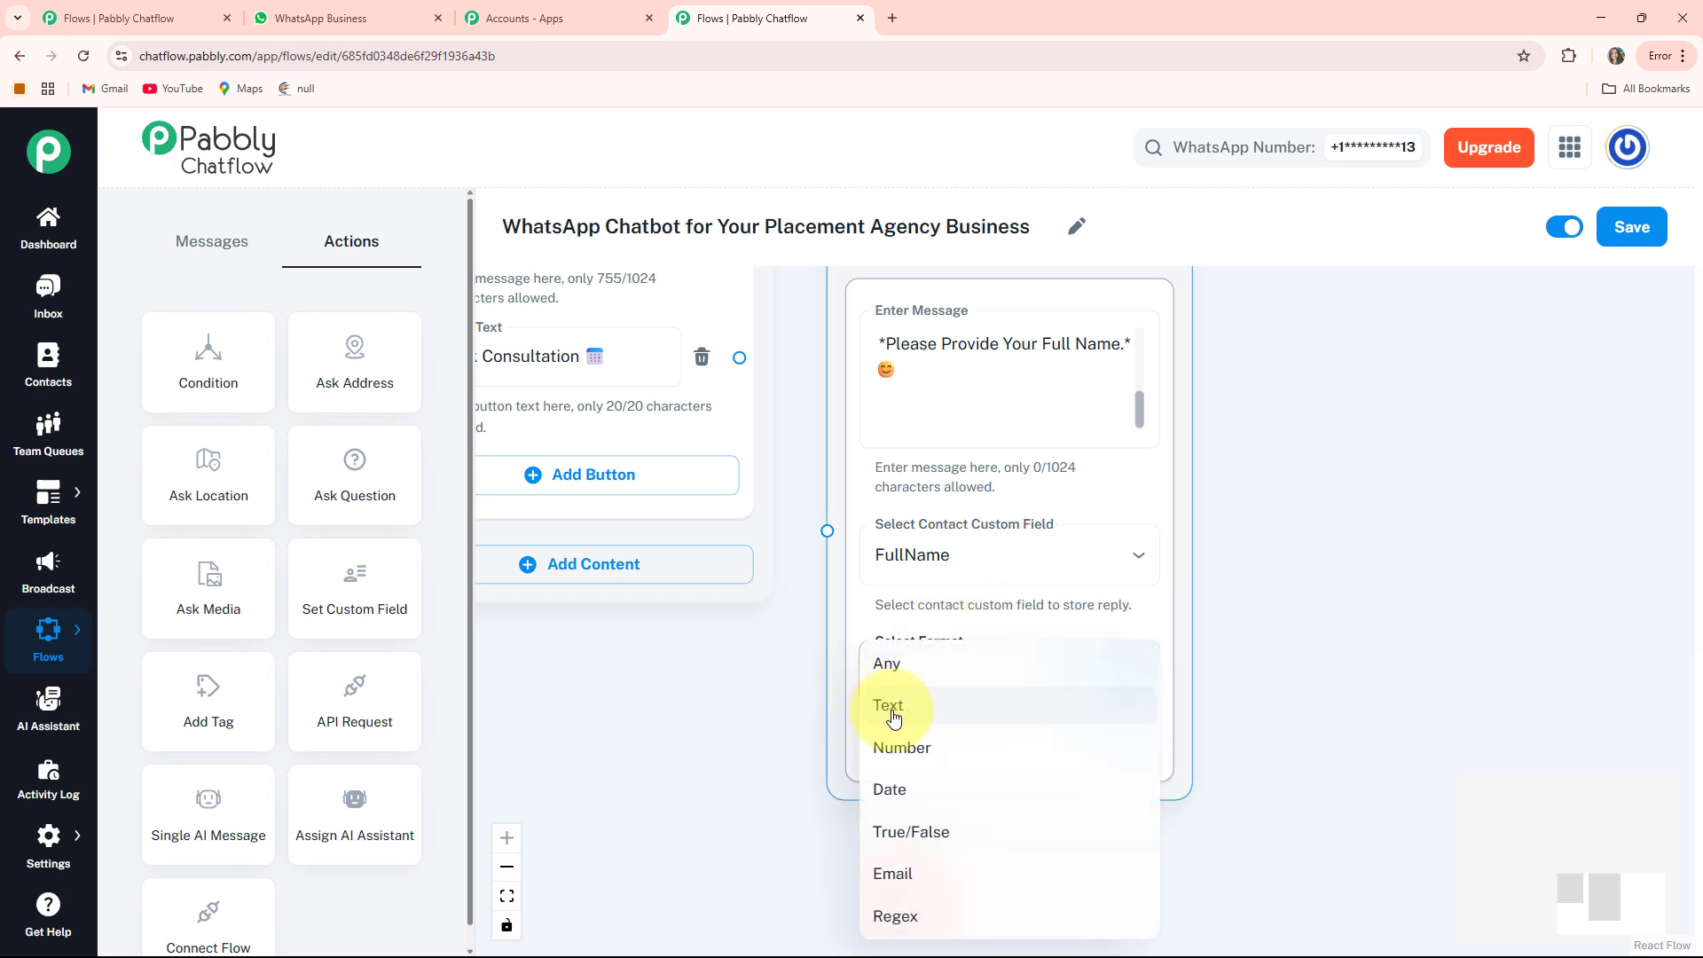
{"action": "left_click", "coordinate": [925, 719]}
{"action": "scroll", "coordinate": [764, 689], "scroll_direction": "down", "scroll_amount": 4}
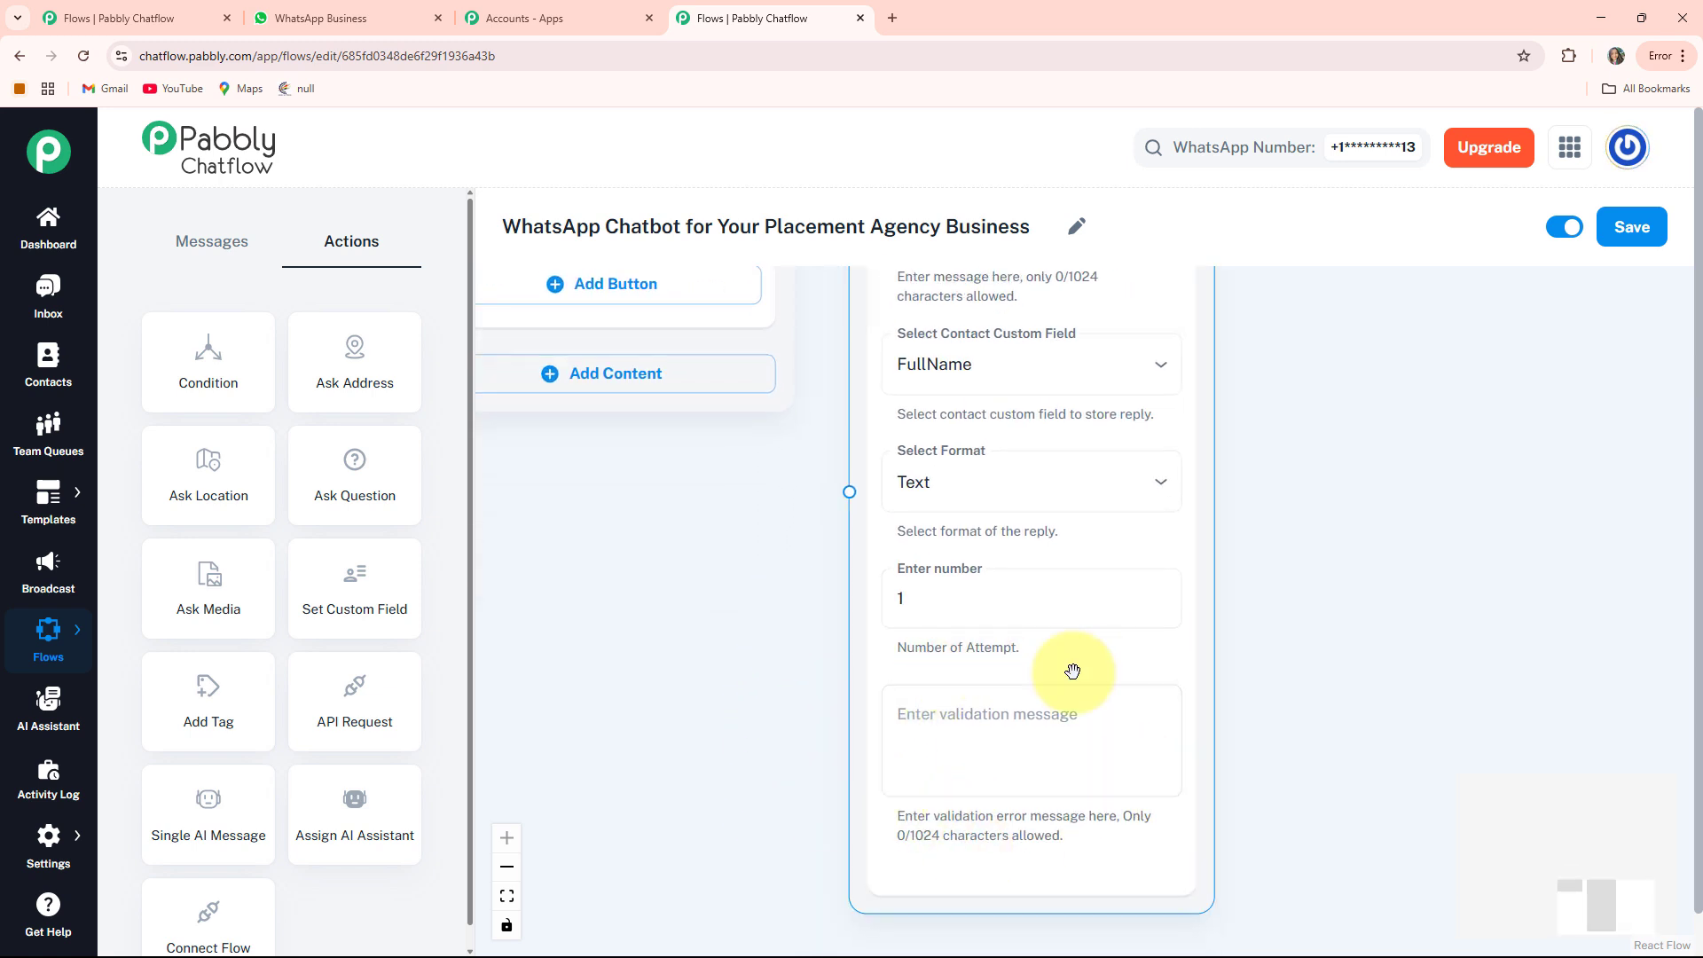
{"action": "scroll", "coordinate": [792, 598], "scroll_direction": "down", "scroll_amount": 3}
Connect the Book Consultation button to the full-name Question node
{"action": "left_click_drag", "start_coordinate": [705, 600], "coordinate": [1143, 750]}
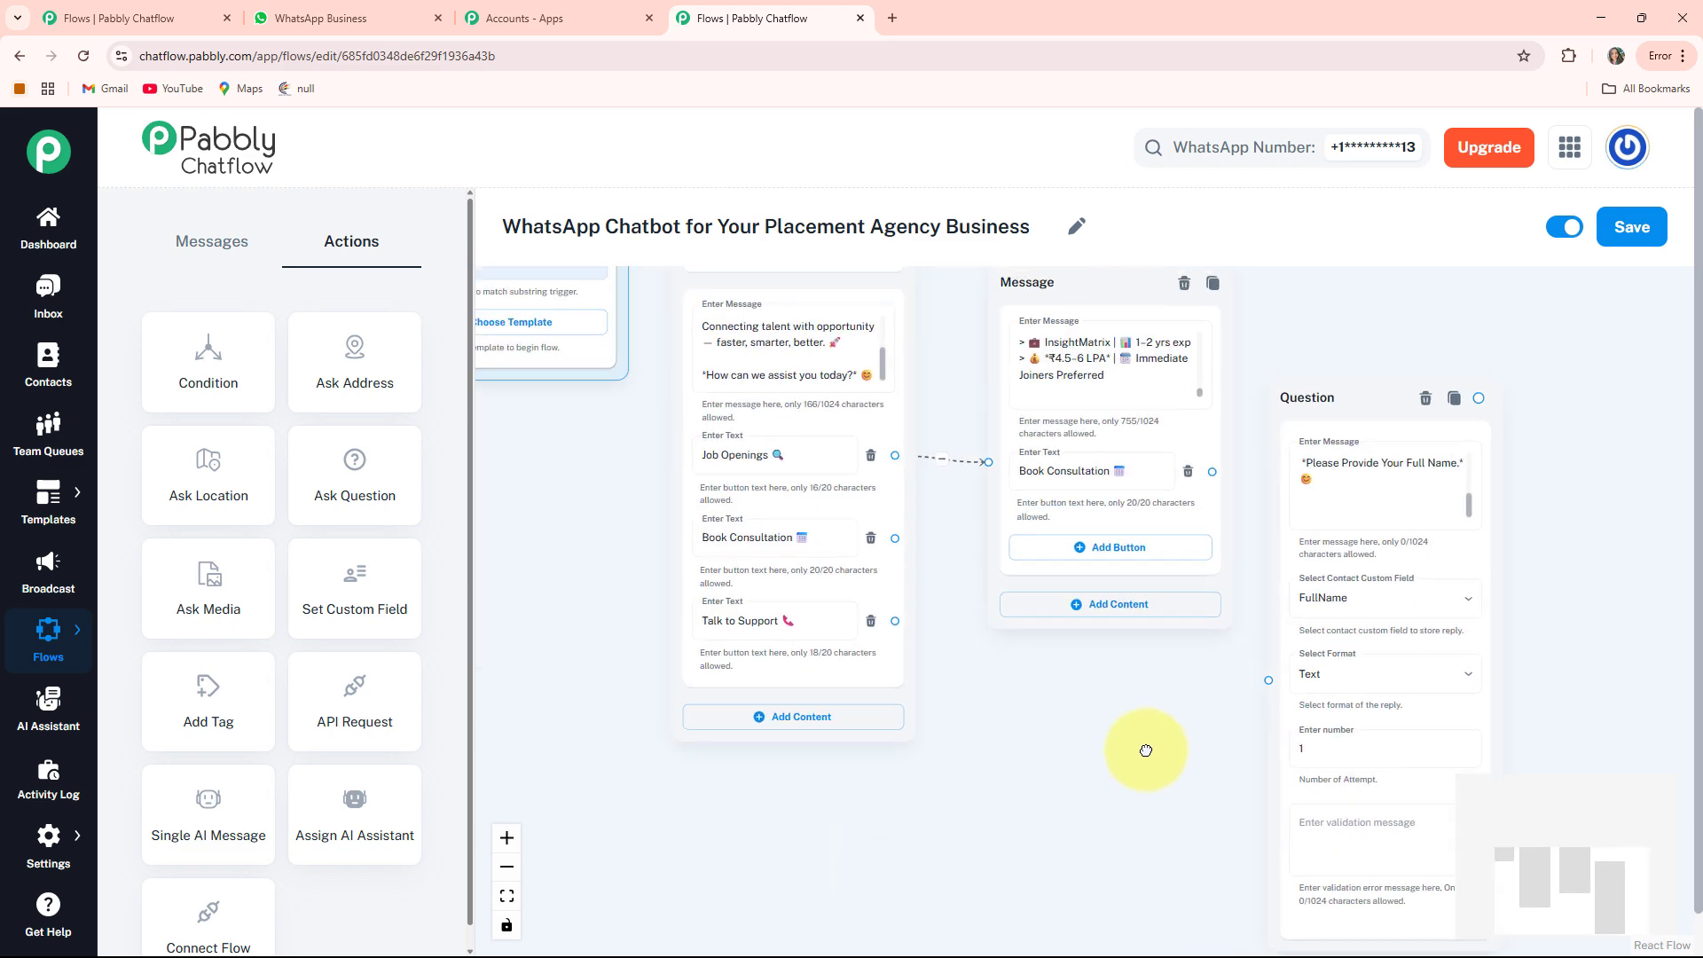
{"action": "scroll", "coordinate": [865, 555], "scroll_direction": "up", "scroll_amount": 2}
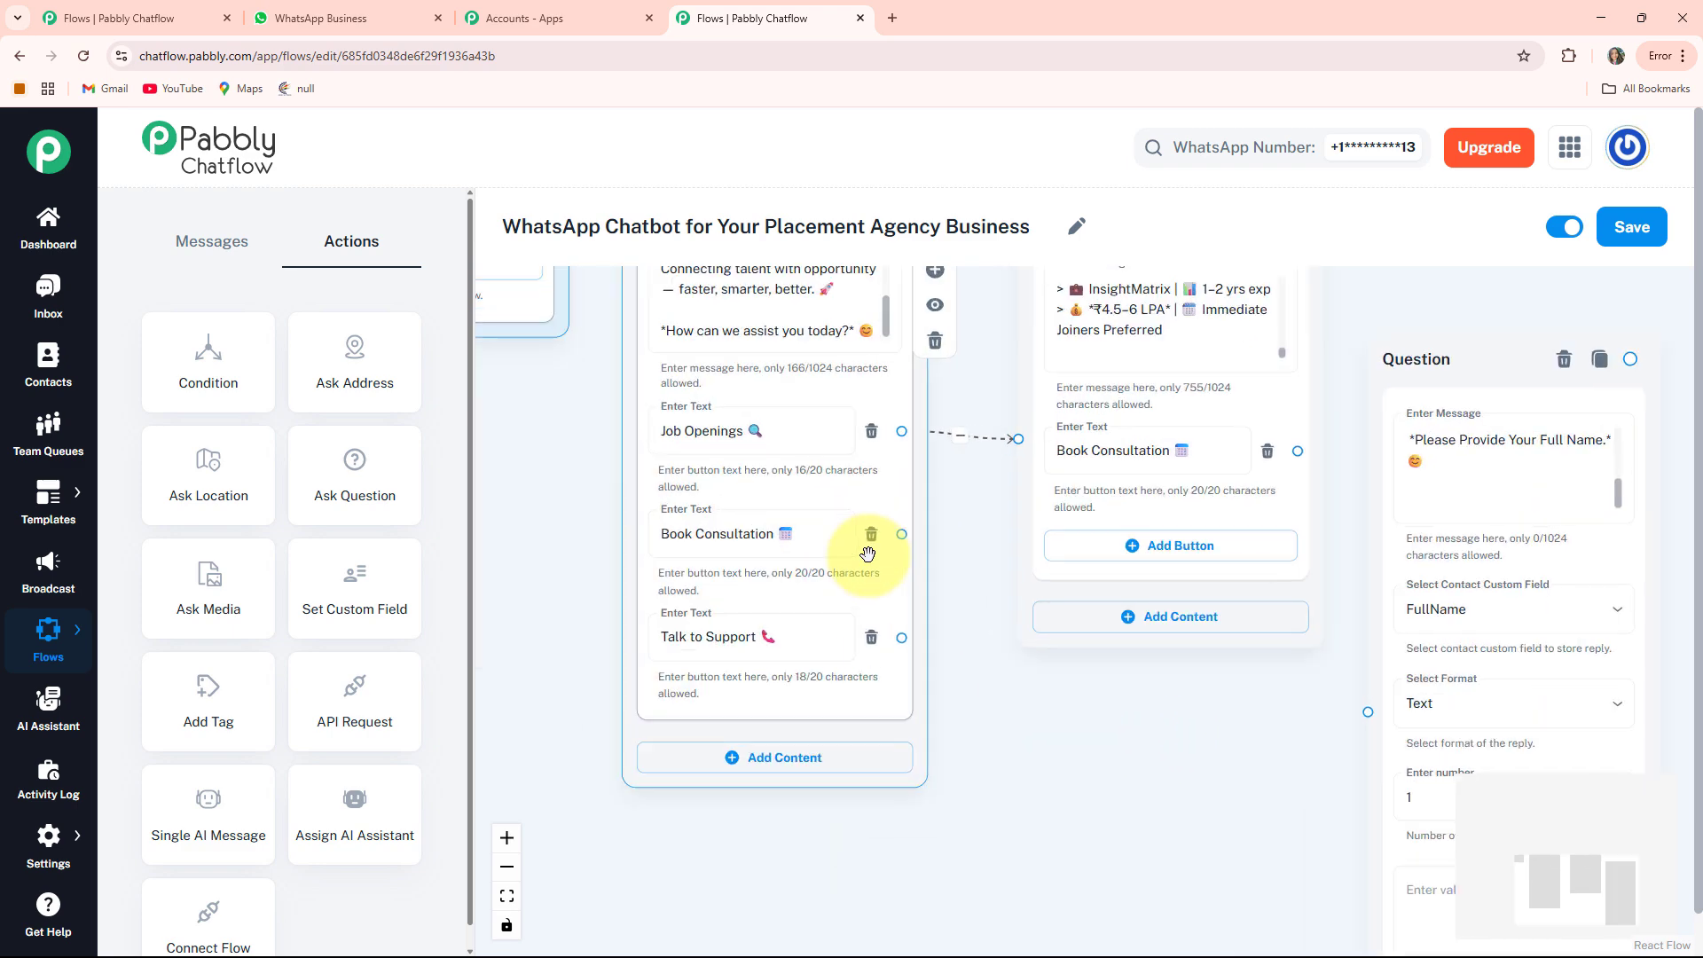
{"action": "left_click_drag", "start_coordinate": [903, 533], "coordinate": [1368, 711]}
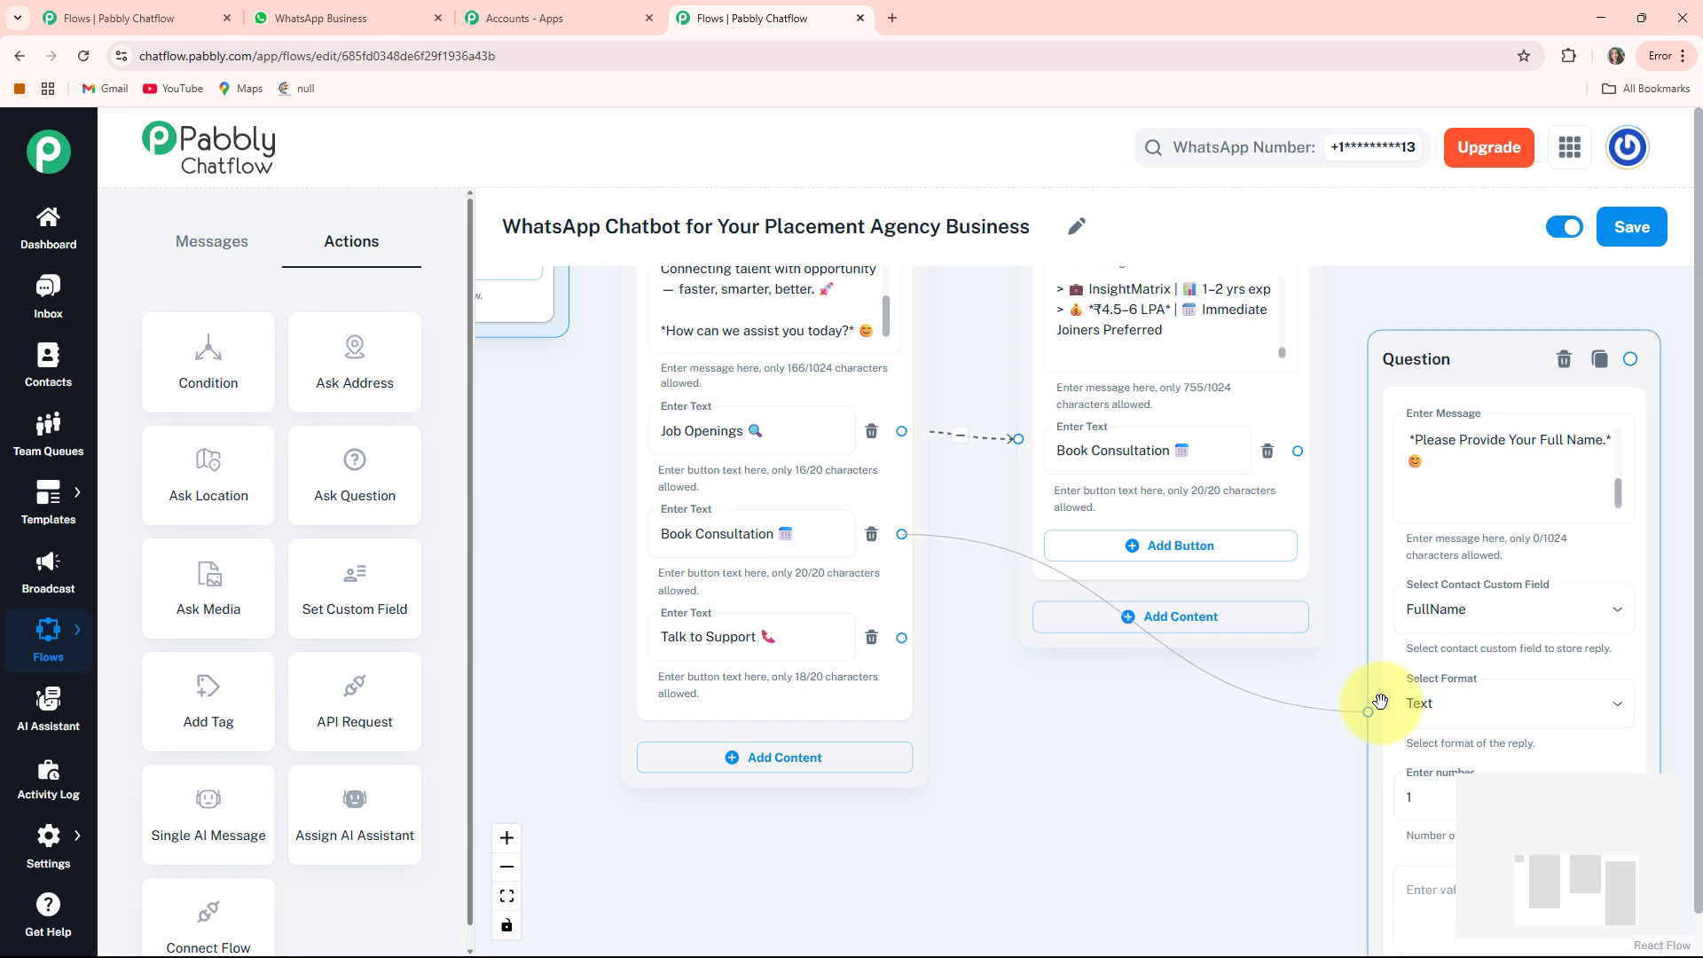
{"action": "scroll", "coordinate": [1167, 734], "scroll_direction": "down", "scroll_amount": 3}
{"action": "left_click_drag", "start_coordinate": [1180, 744], "coordinate": [696, 642]}
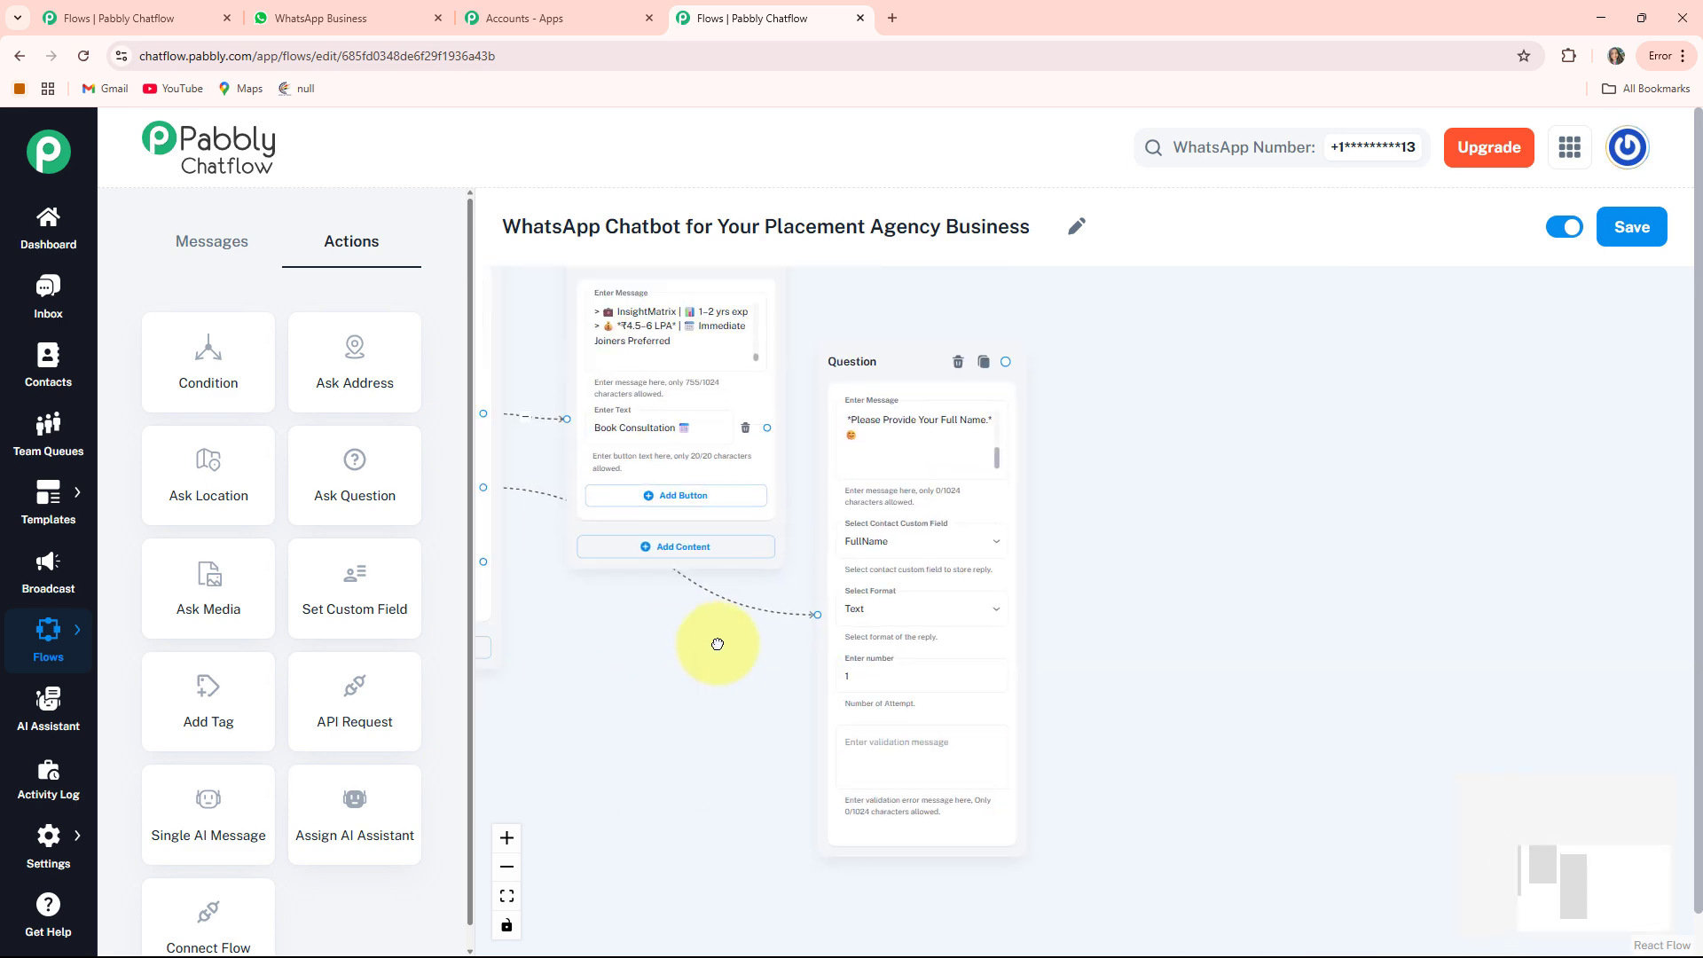
{"action": "scroll", "coordinate": [1144, 557], "scroll_direction": "up", "scroll_amount": 2}
{"action": "scroll", "coordinate": [1144, 557], "scroll_direction": "up", "scroll_amount": 1}
{"action": "scroll", "coordinate": [1077, 571], "scroll_direction": "down", "scroll_amount": 1}
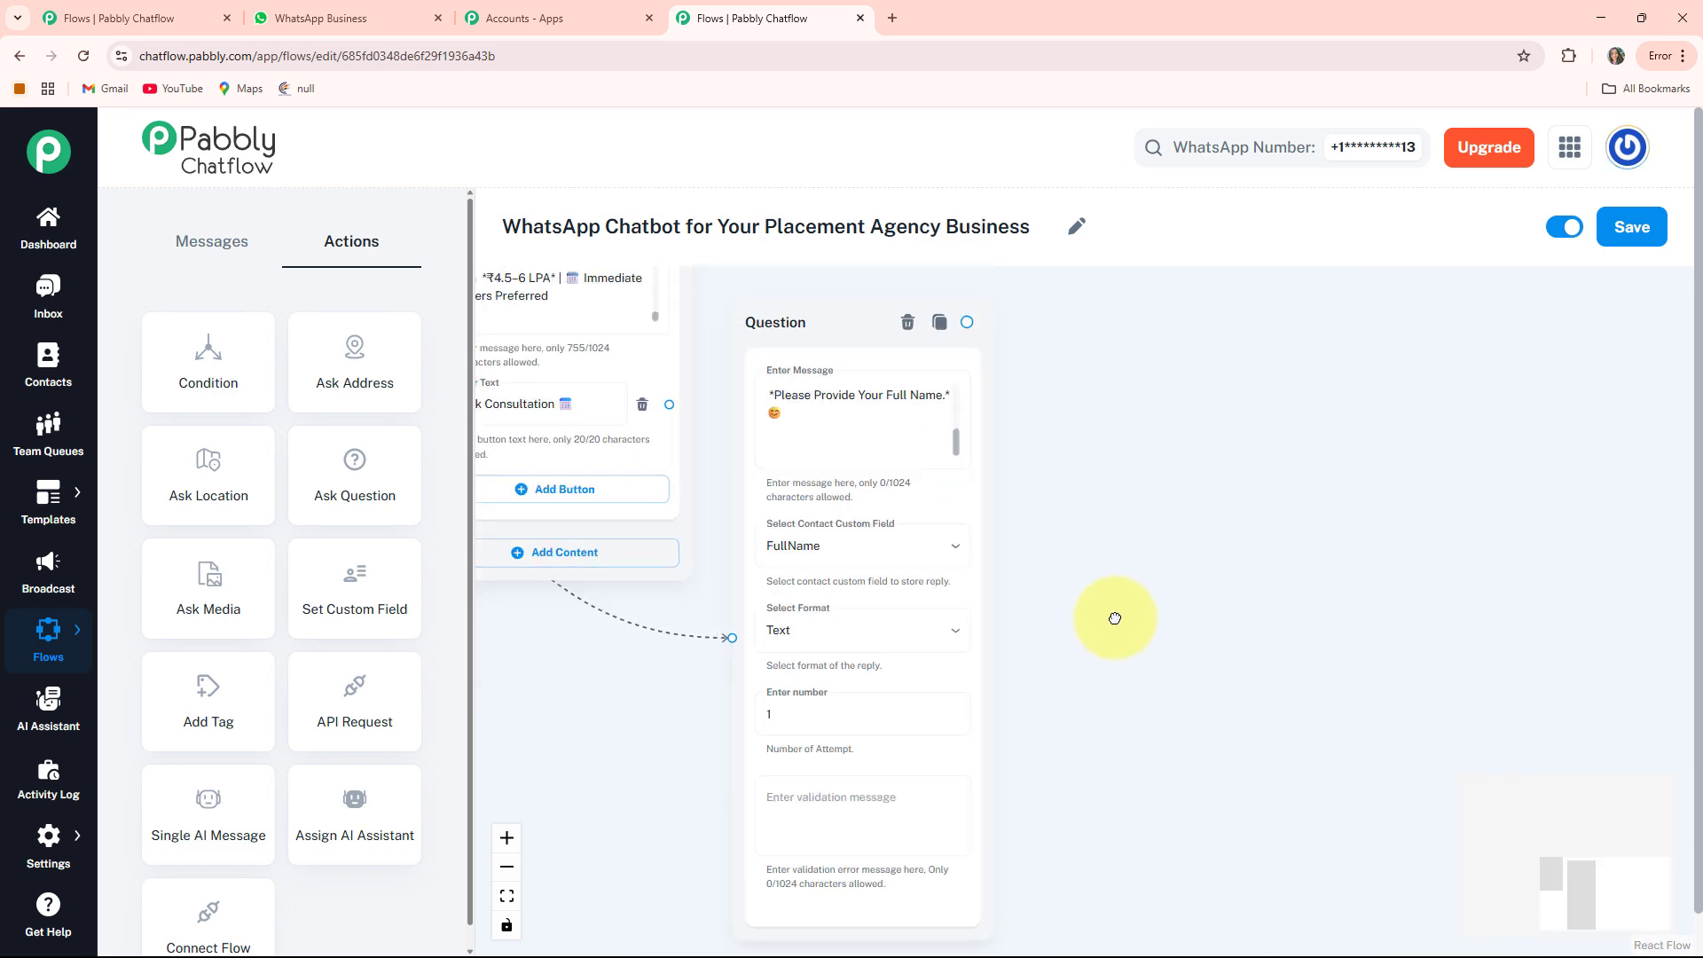
{"action": "scroll", "coordinate": [1070, 526], "scroll_direction": "up", "scroll_amount": 1}
{"action": "scroll", "coordinate": [1069, 526], "scroll_direction": "down", "scroll_amount": 2}
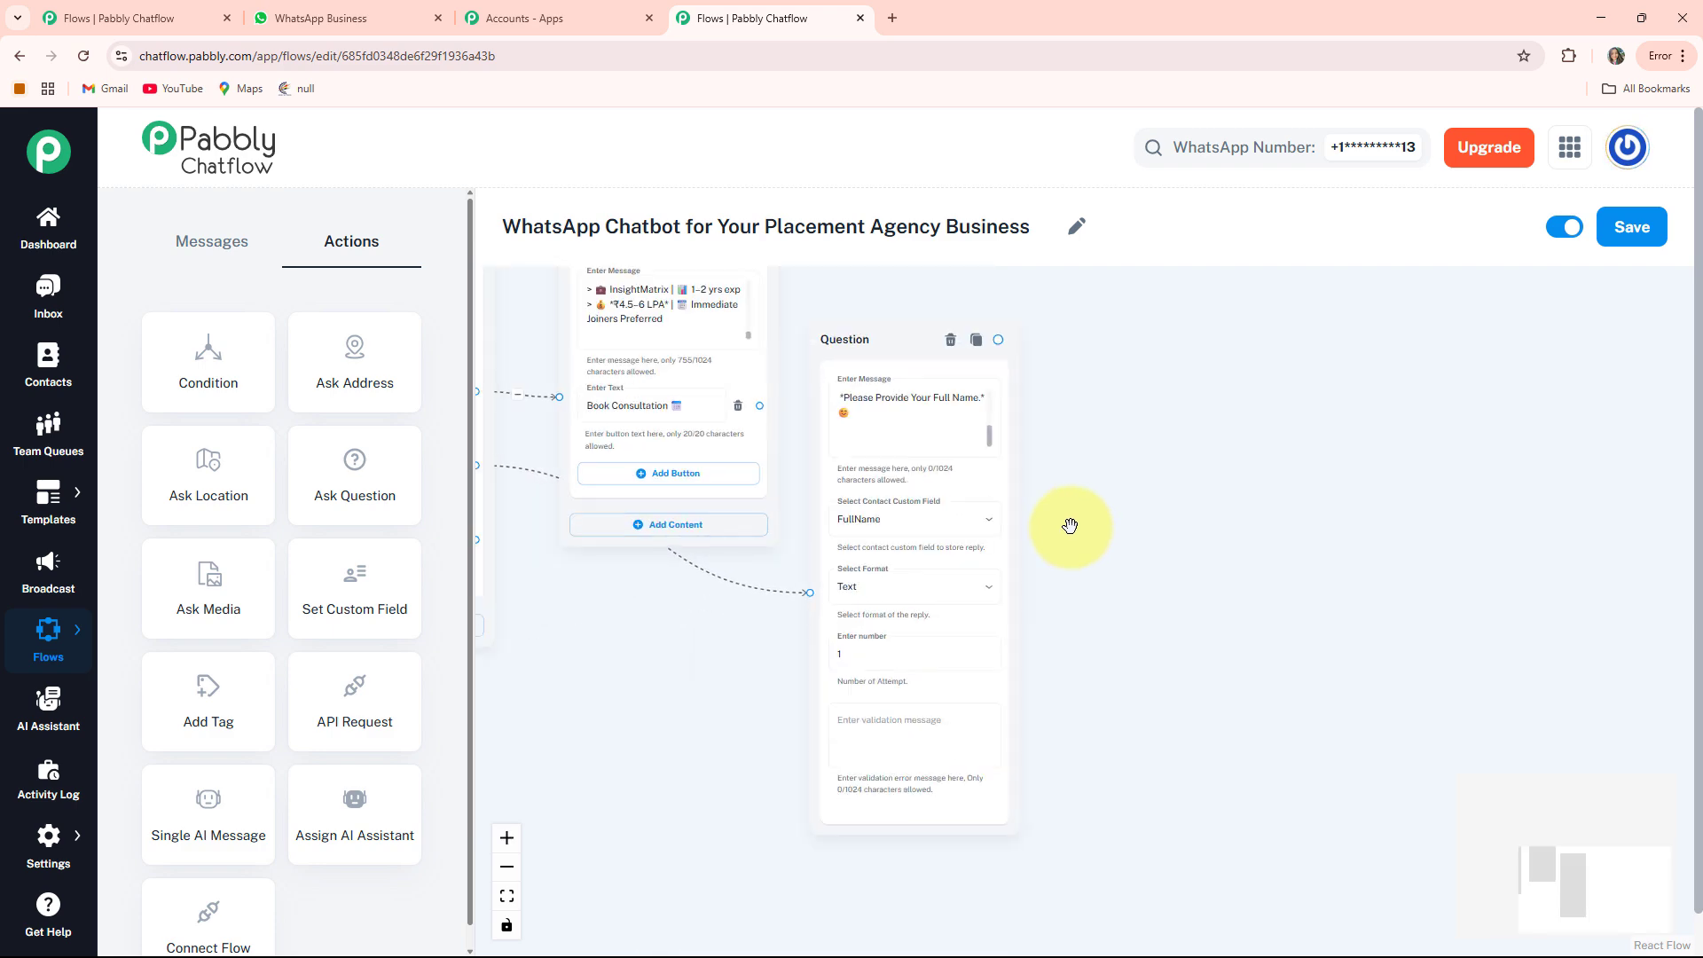
Drop a second, empty Ask Question node beside the full-name question
{"action": "left_click_drag", "start_coordinate": [1138, 510], "coordinate": [1240, 524]}
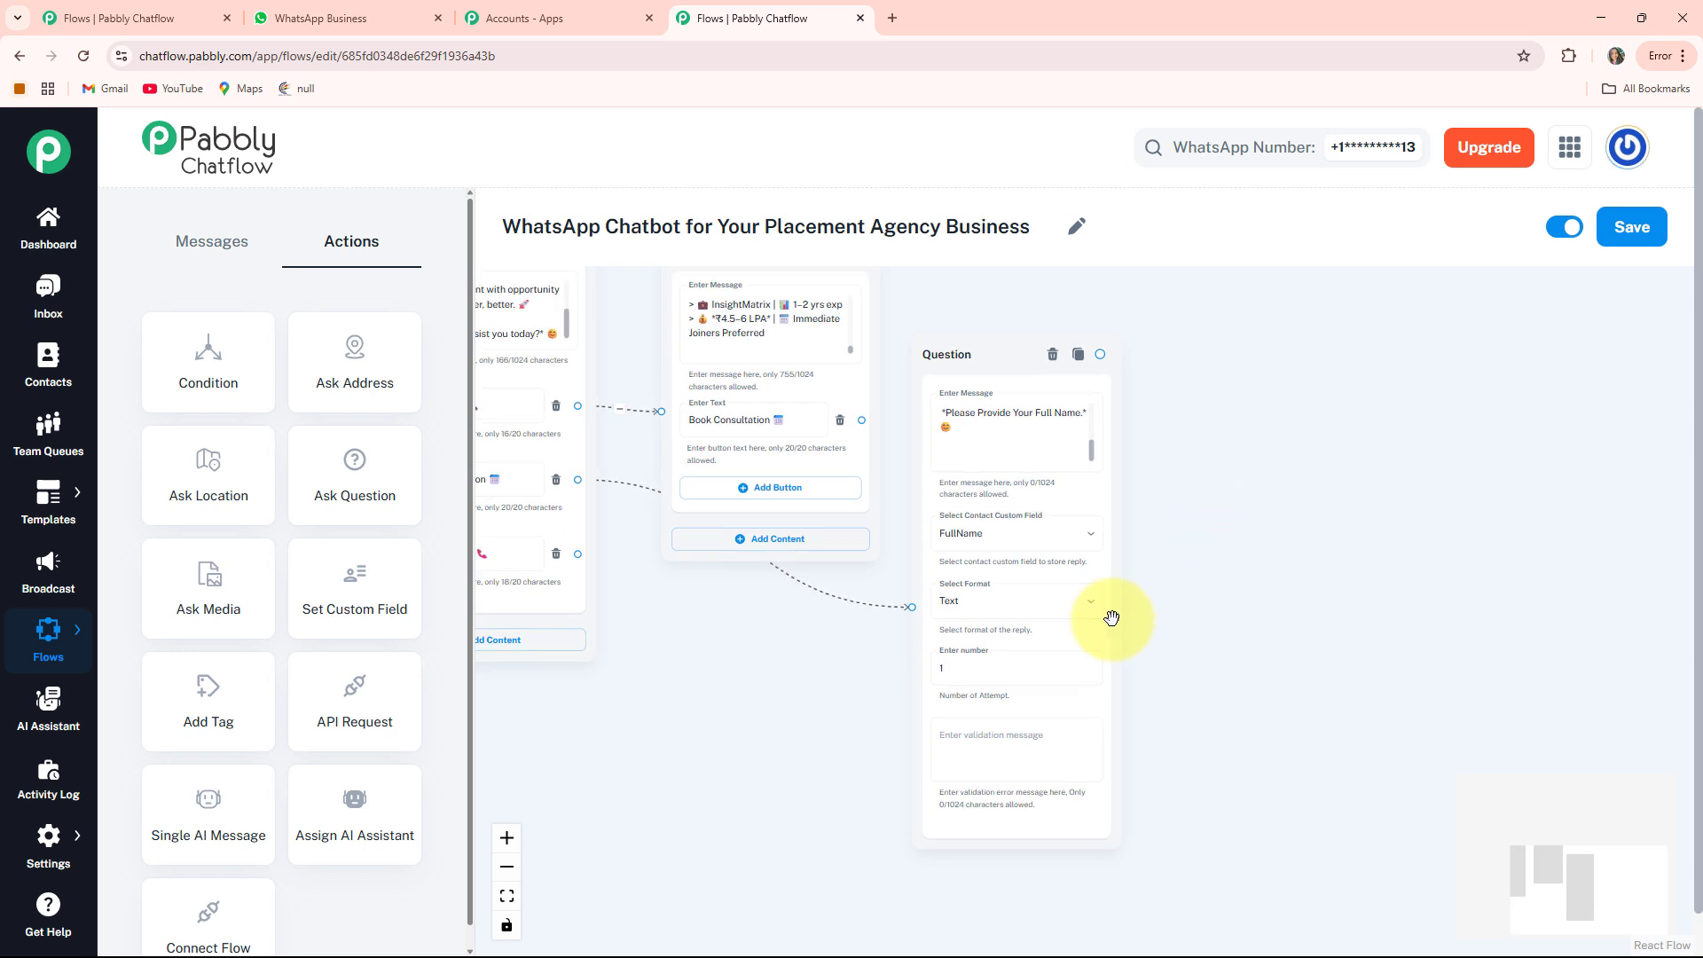
{"action": "left_click_drag", "start_coordinate": [339, 461], "coordinate": [1331, 775]}
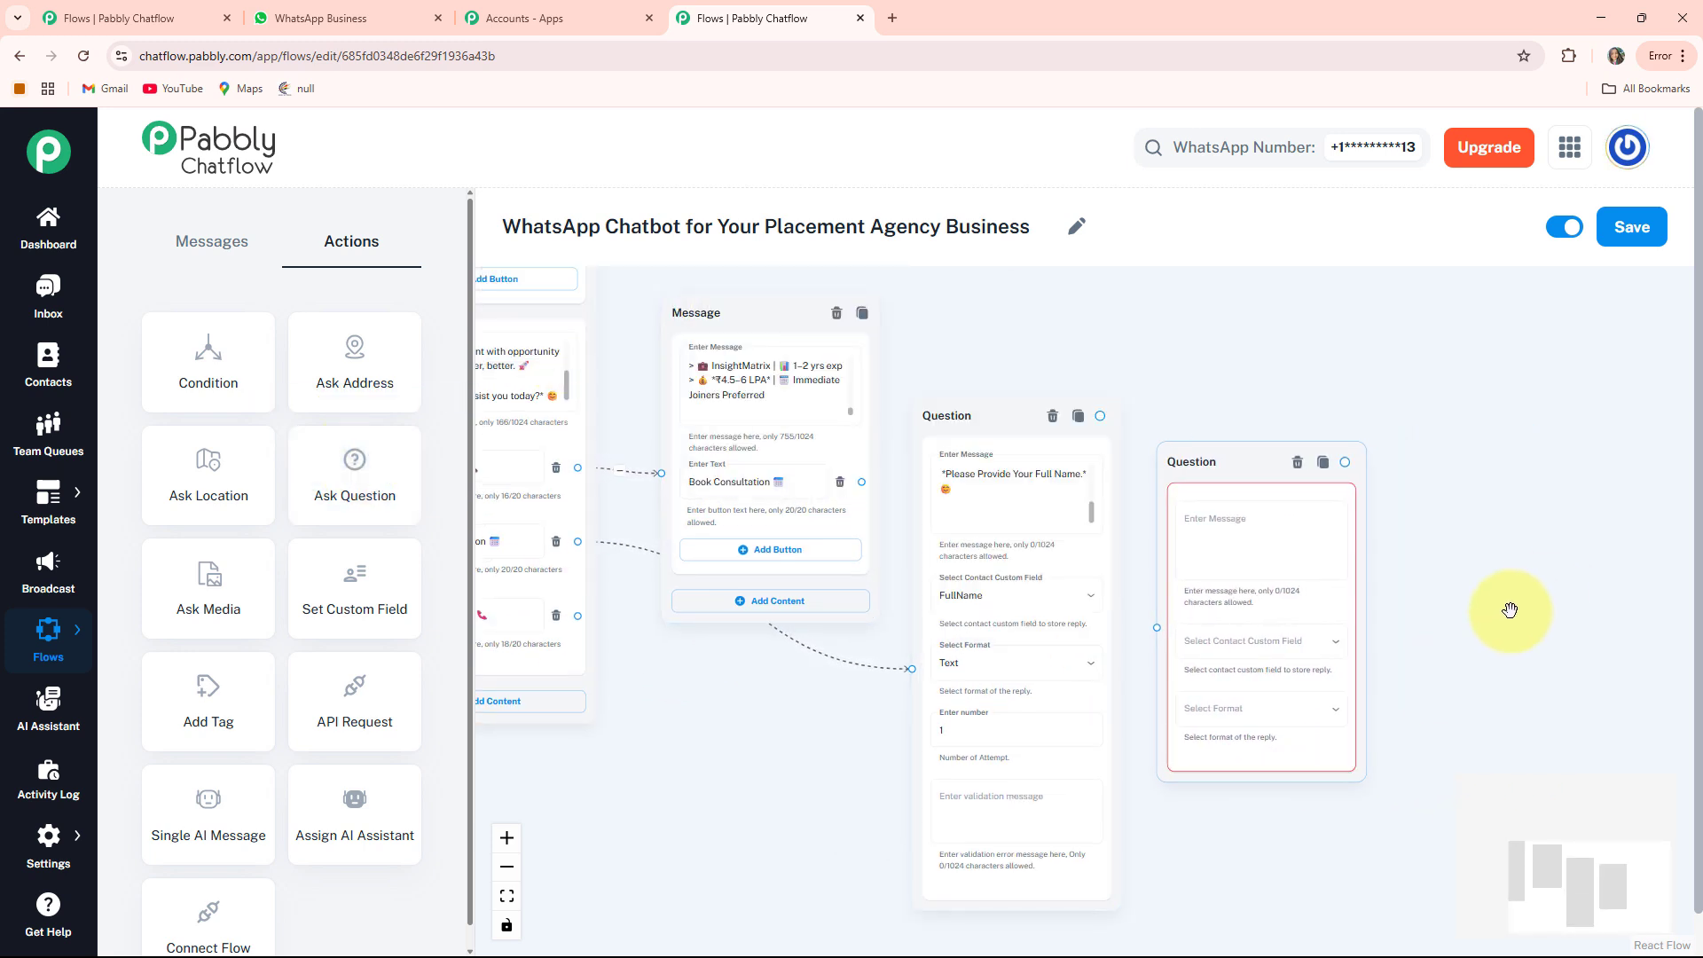
{"action": "left_click_drag", "start_coordinate": [1509, 607], "coordinate": [1253, 592]}
Paste a message thanking the user by $FullName and asking their preferred job role
{"action": "scroll", "coordinate": [1084, 570], "scroll_direction": "up", "scroll_amount": 3}
{"action": "left_click", "coordinate": [973, 506]}
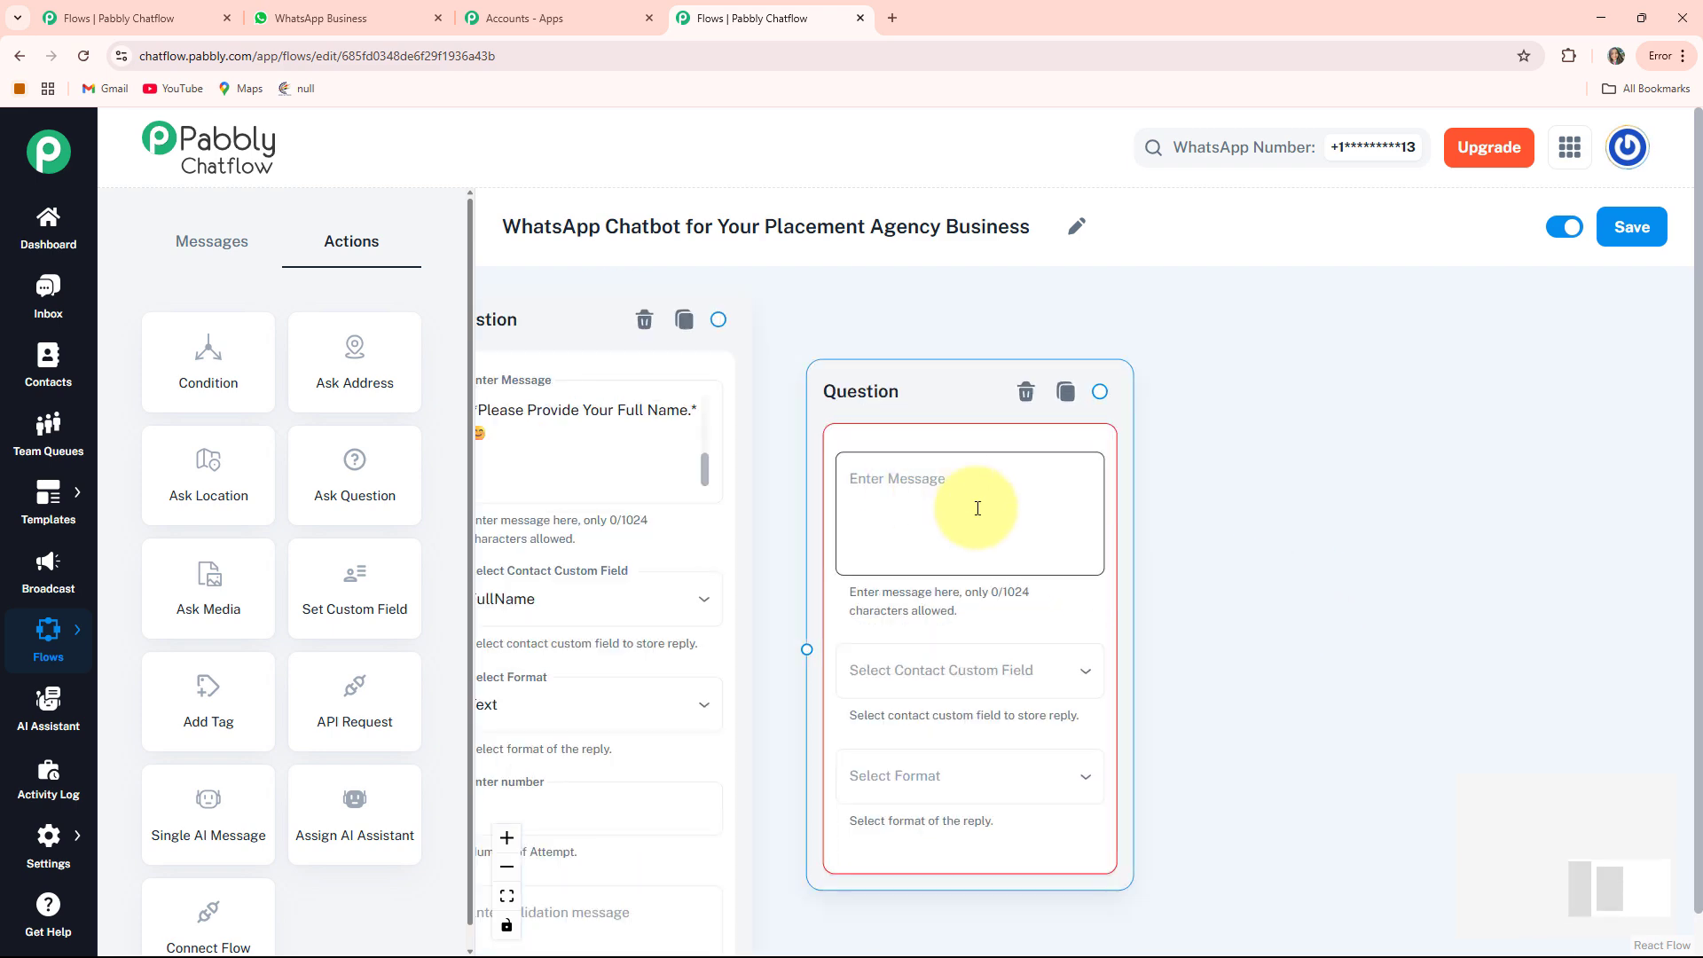
{"action": "type", "text": "🔍 *Thank You $FullName,* for sharing your FullName. Now Please share *Your Preferred Job Role* you are searching"}
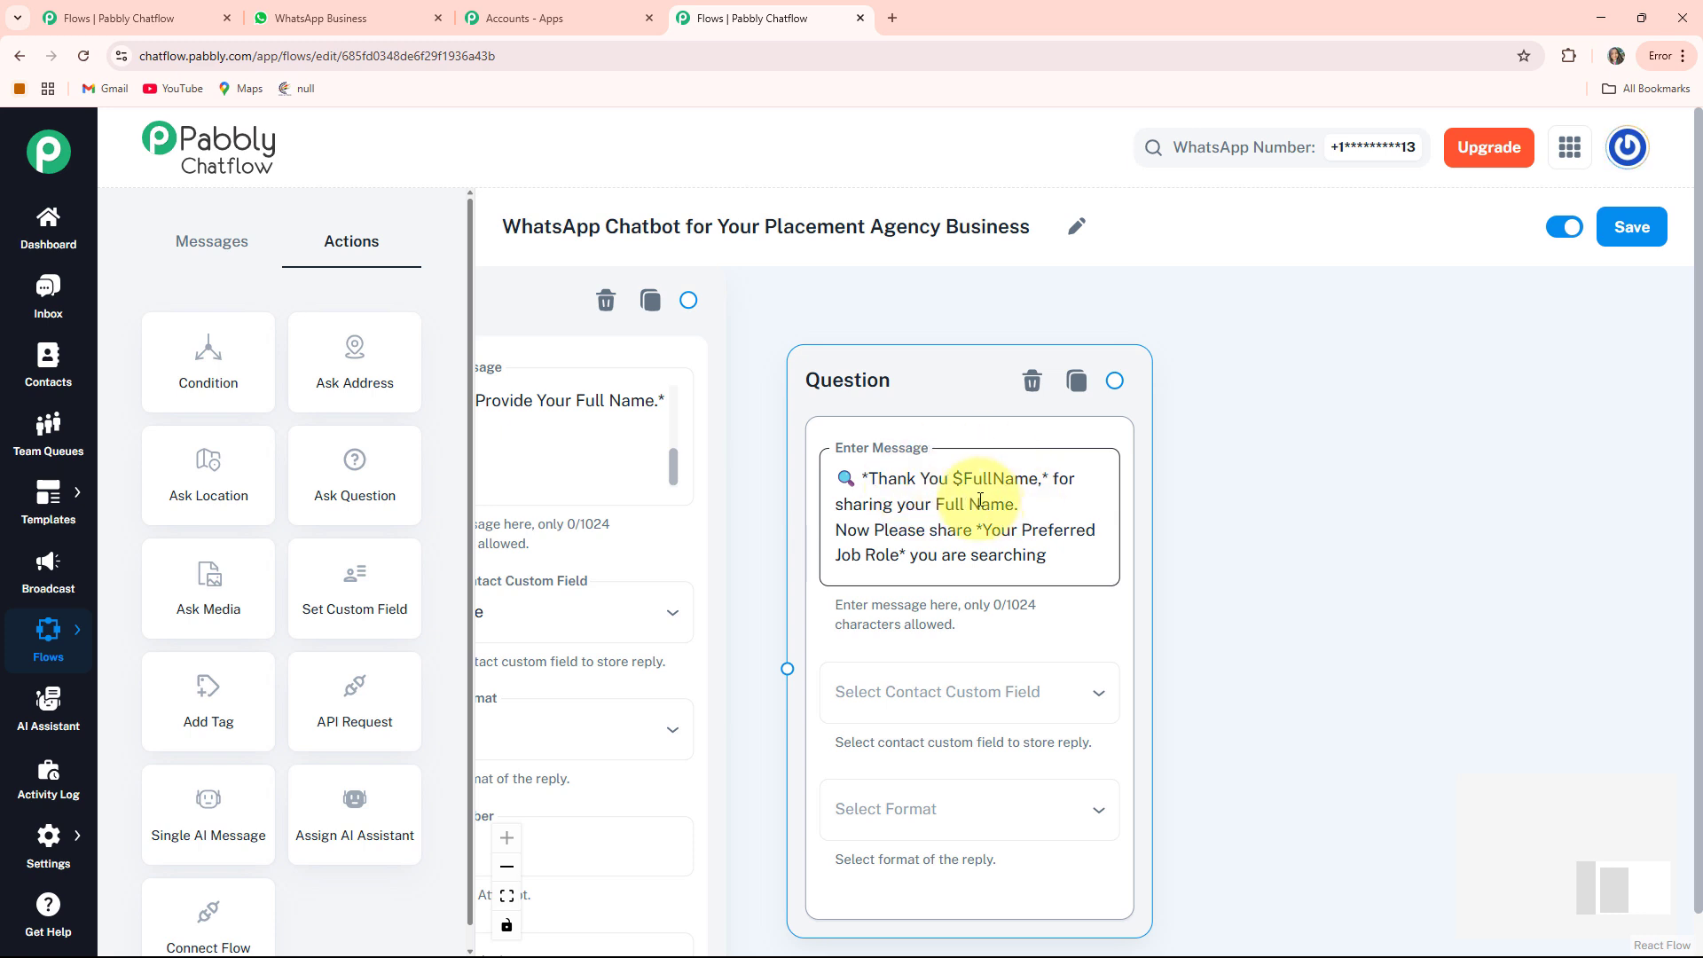
{"action": "scroll", "coordinate": [964, 495], "scroll_direction": "down", "scroll_amount": 1}
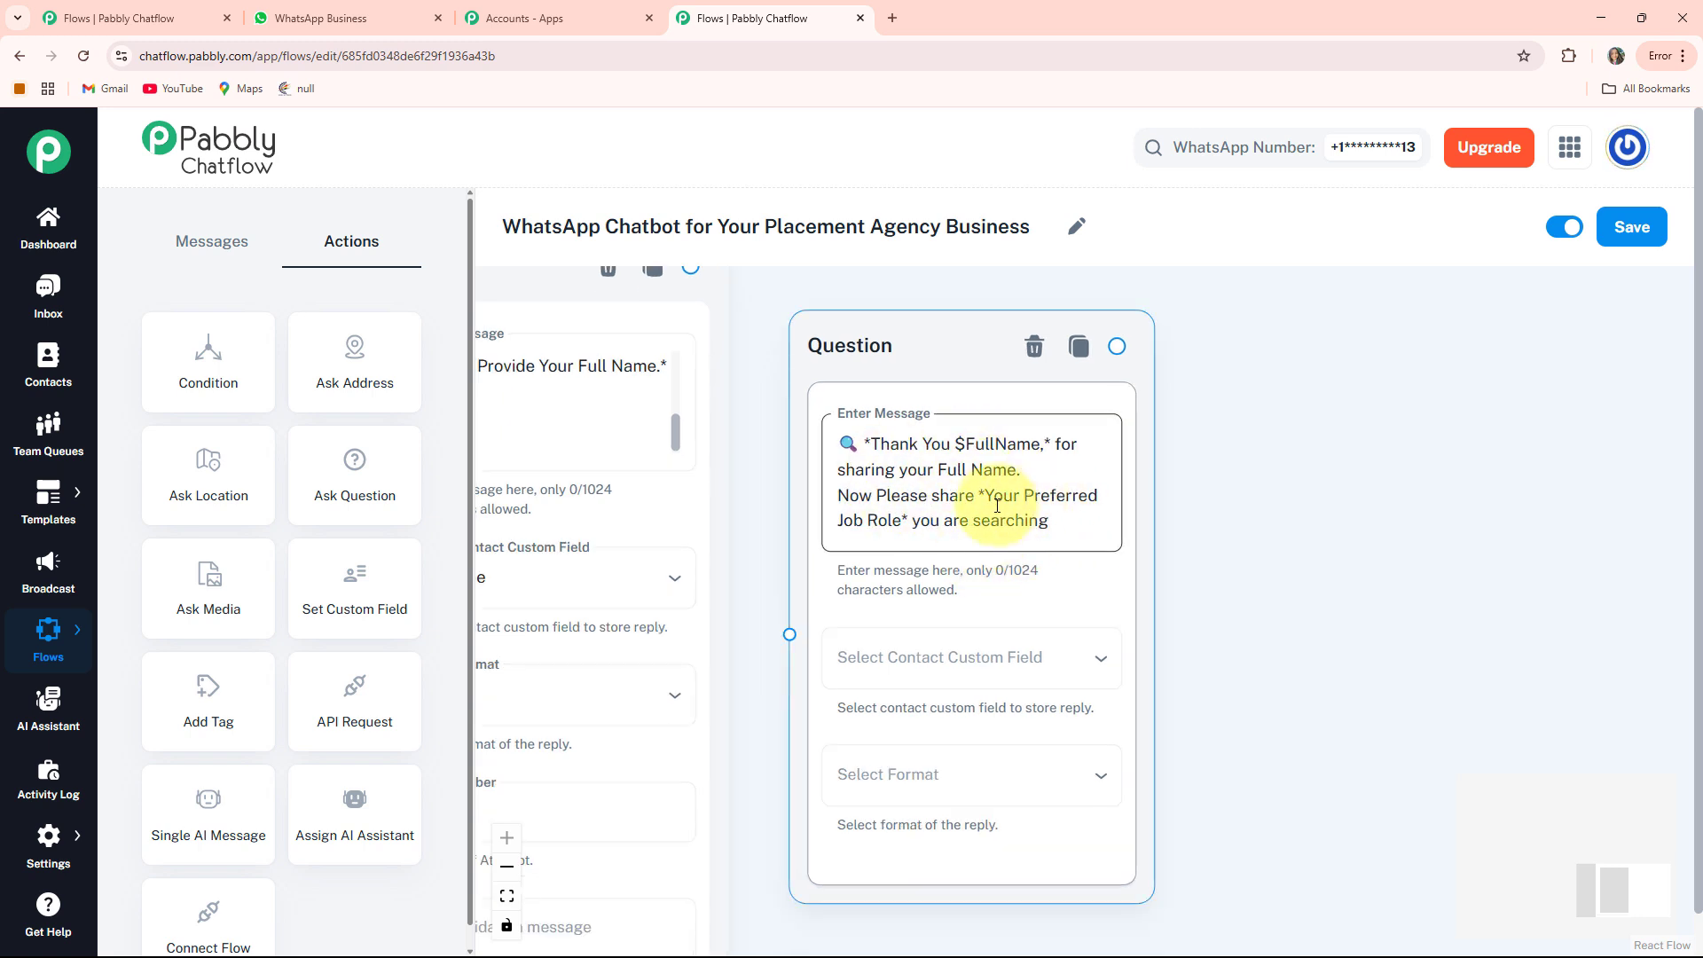
{"action": "left_click", "coordinate": [1185, 477]}
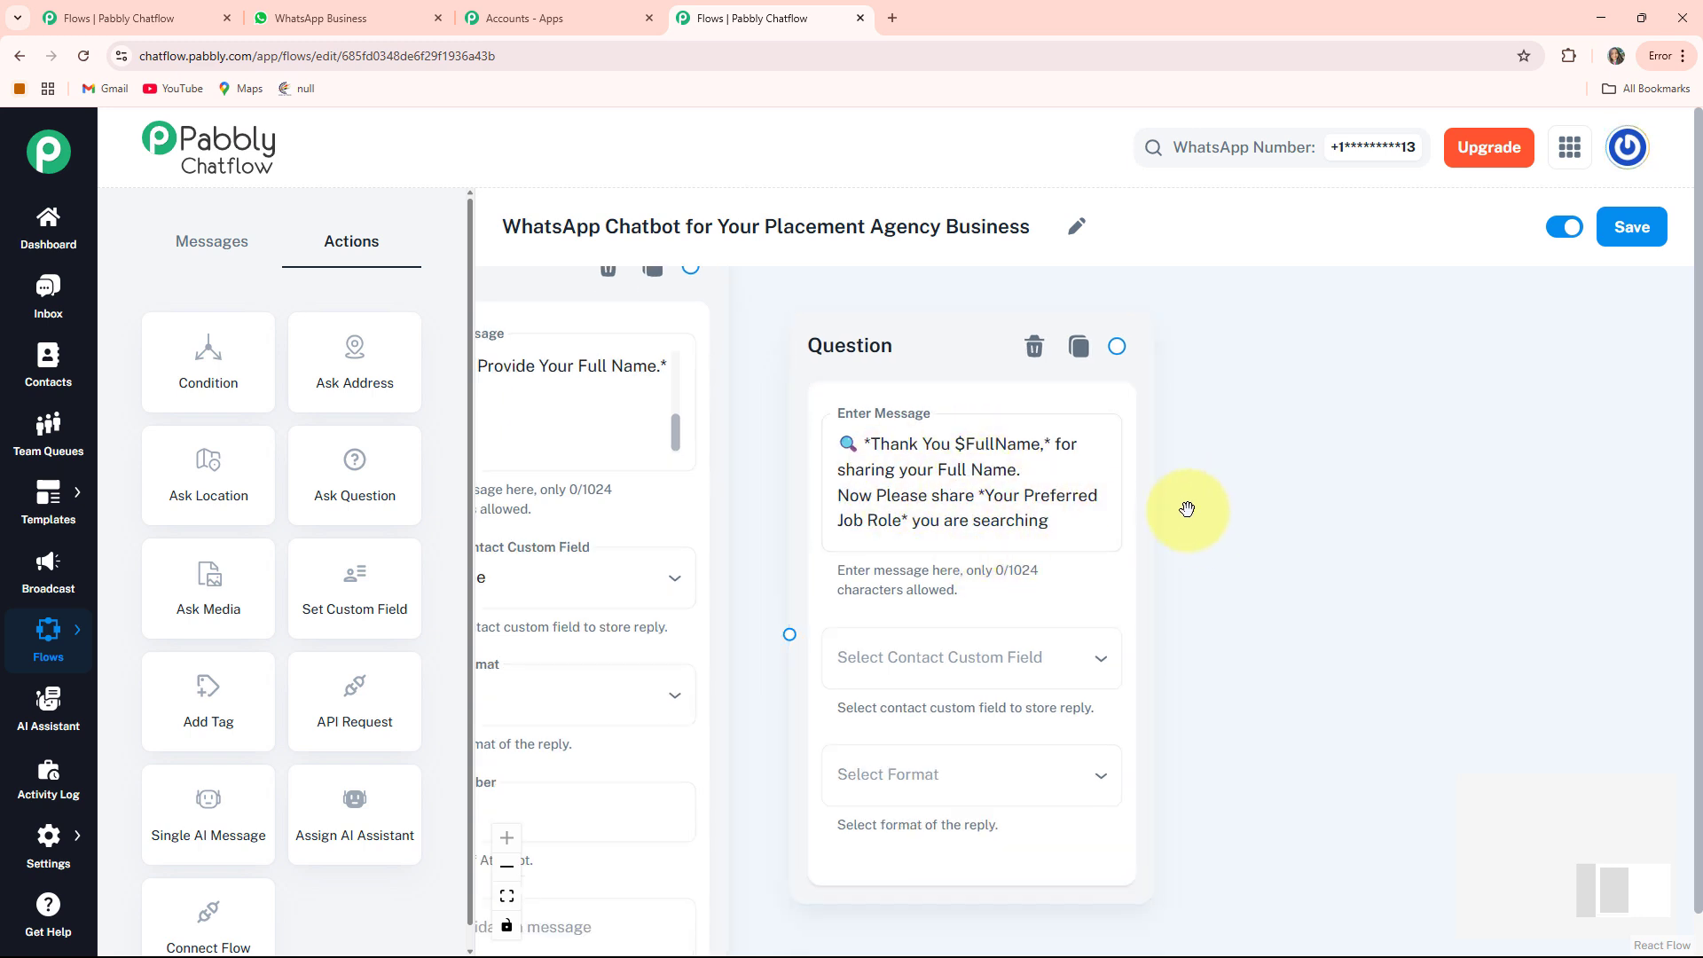
{"action": "left_click", "coordinate": [957, 437]}
{"action": "scroll", "coordinate": [1020, 532], "scroll_direction": "down", "scroll_amount": 4}
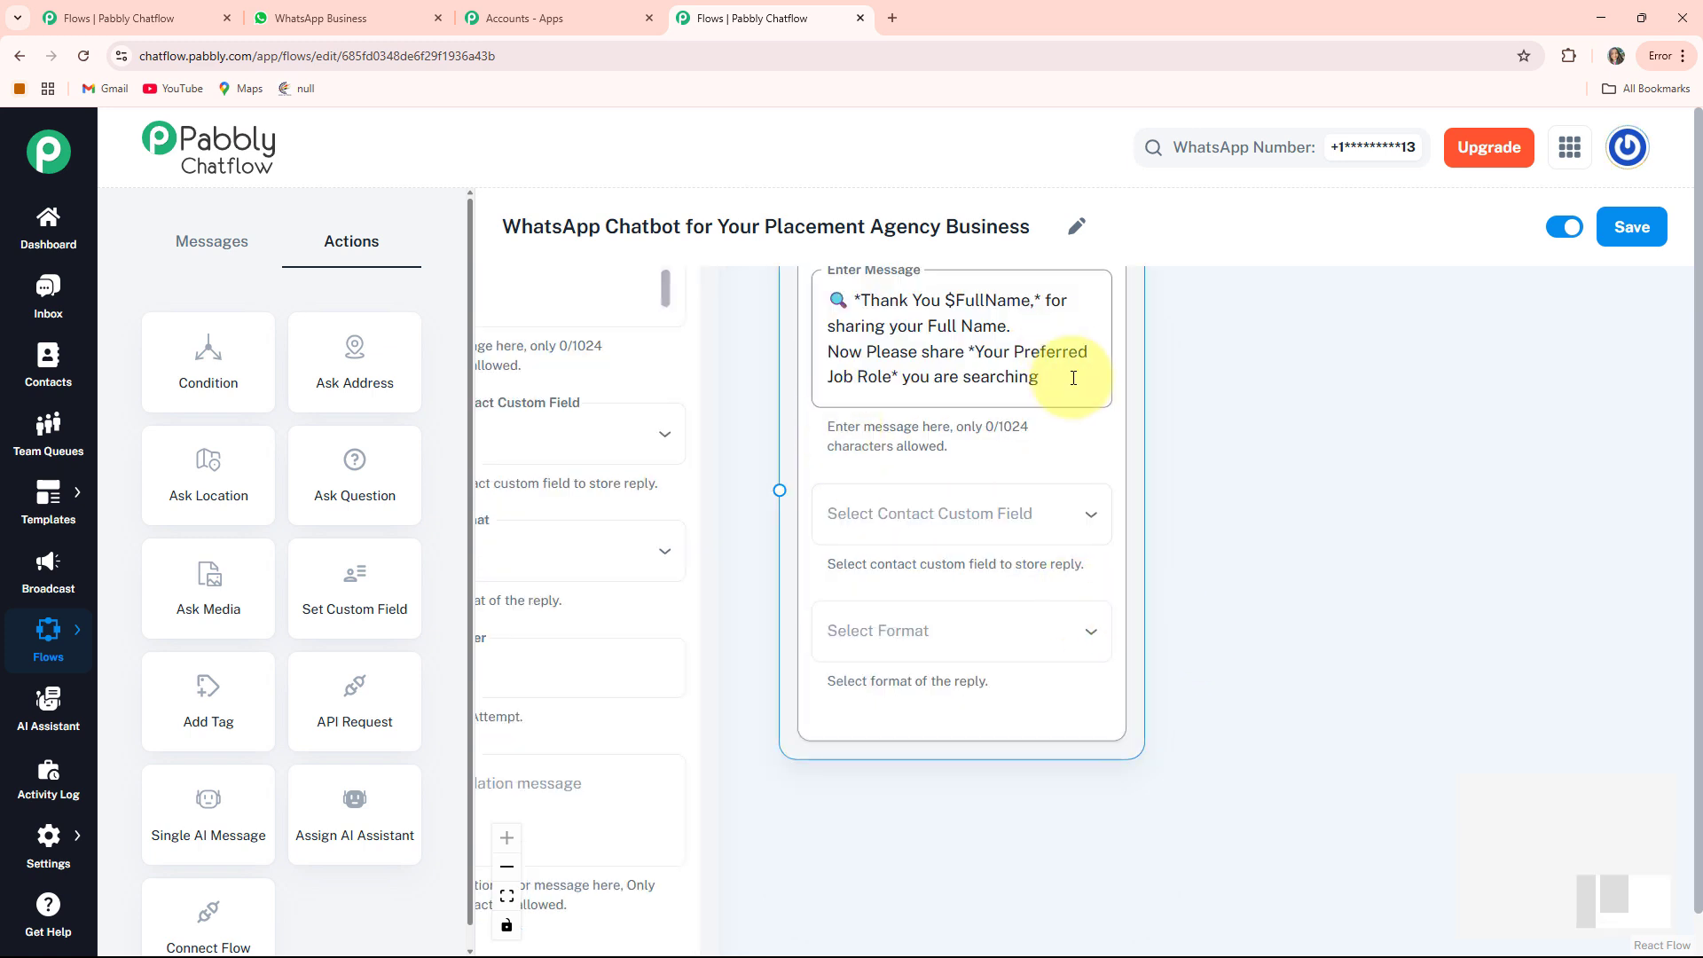
Store the job-role reply in the JobRole custom field with Text format
{"action": "left_click", "coordinate": [1023, 507]}
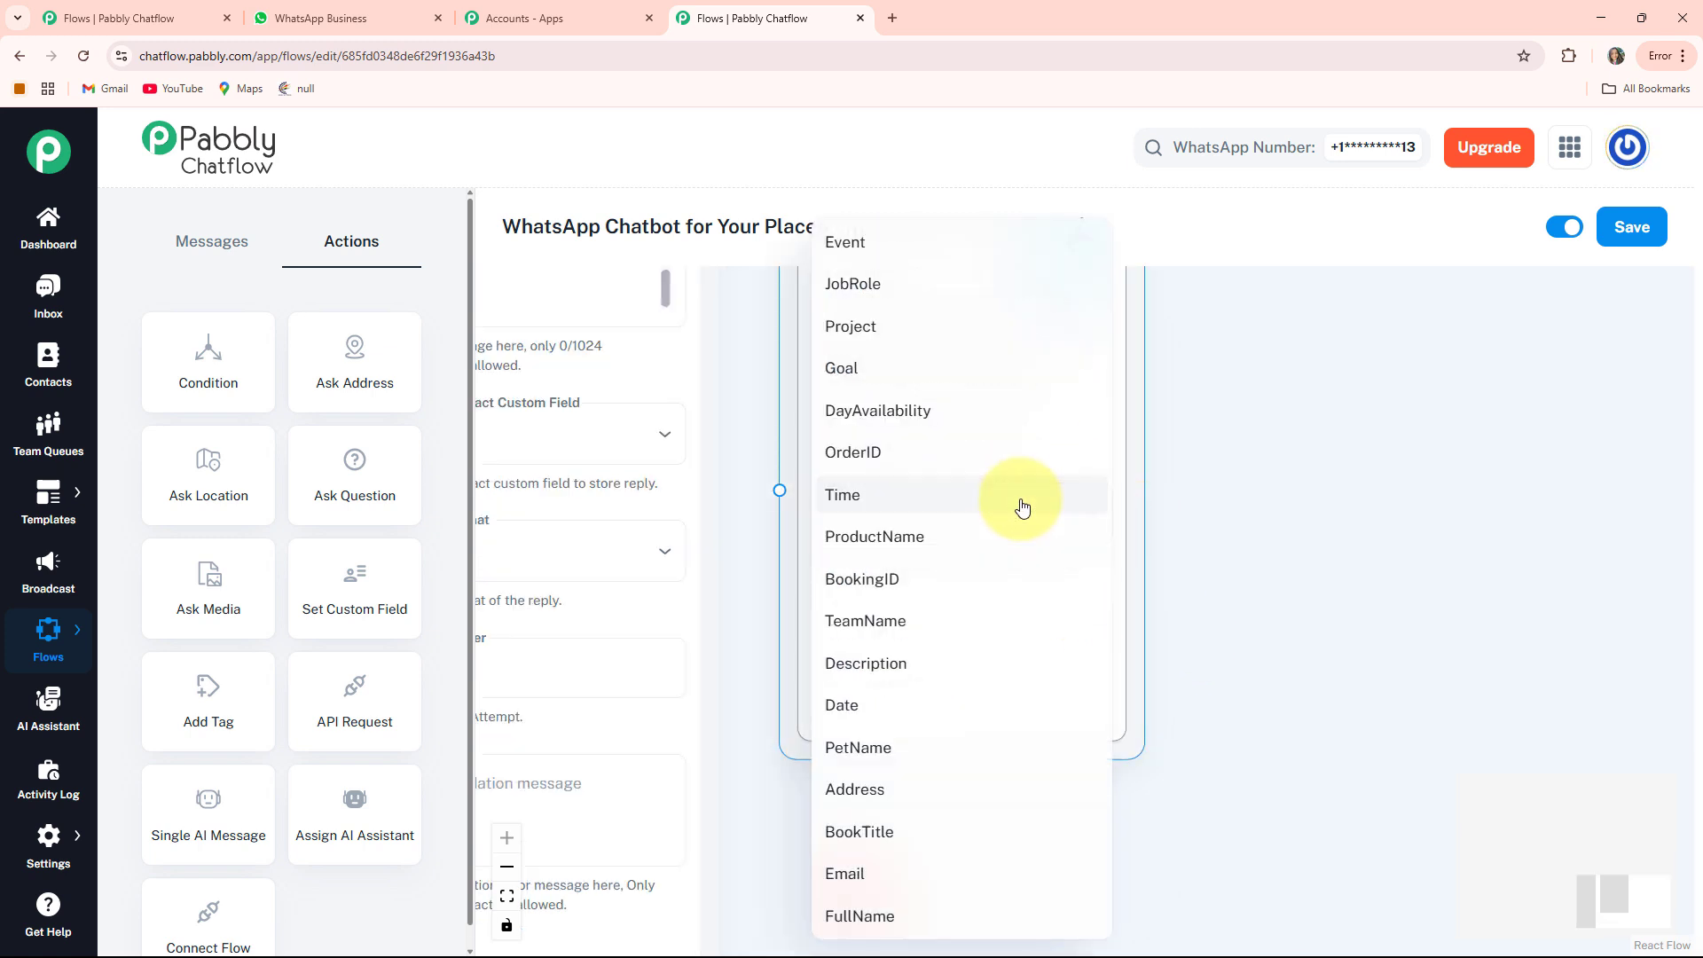
{"action": "left_click", "coordinate": [949, 286]}
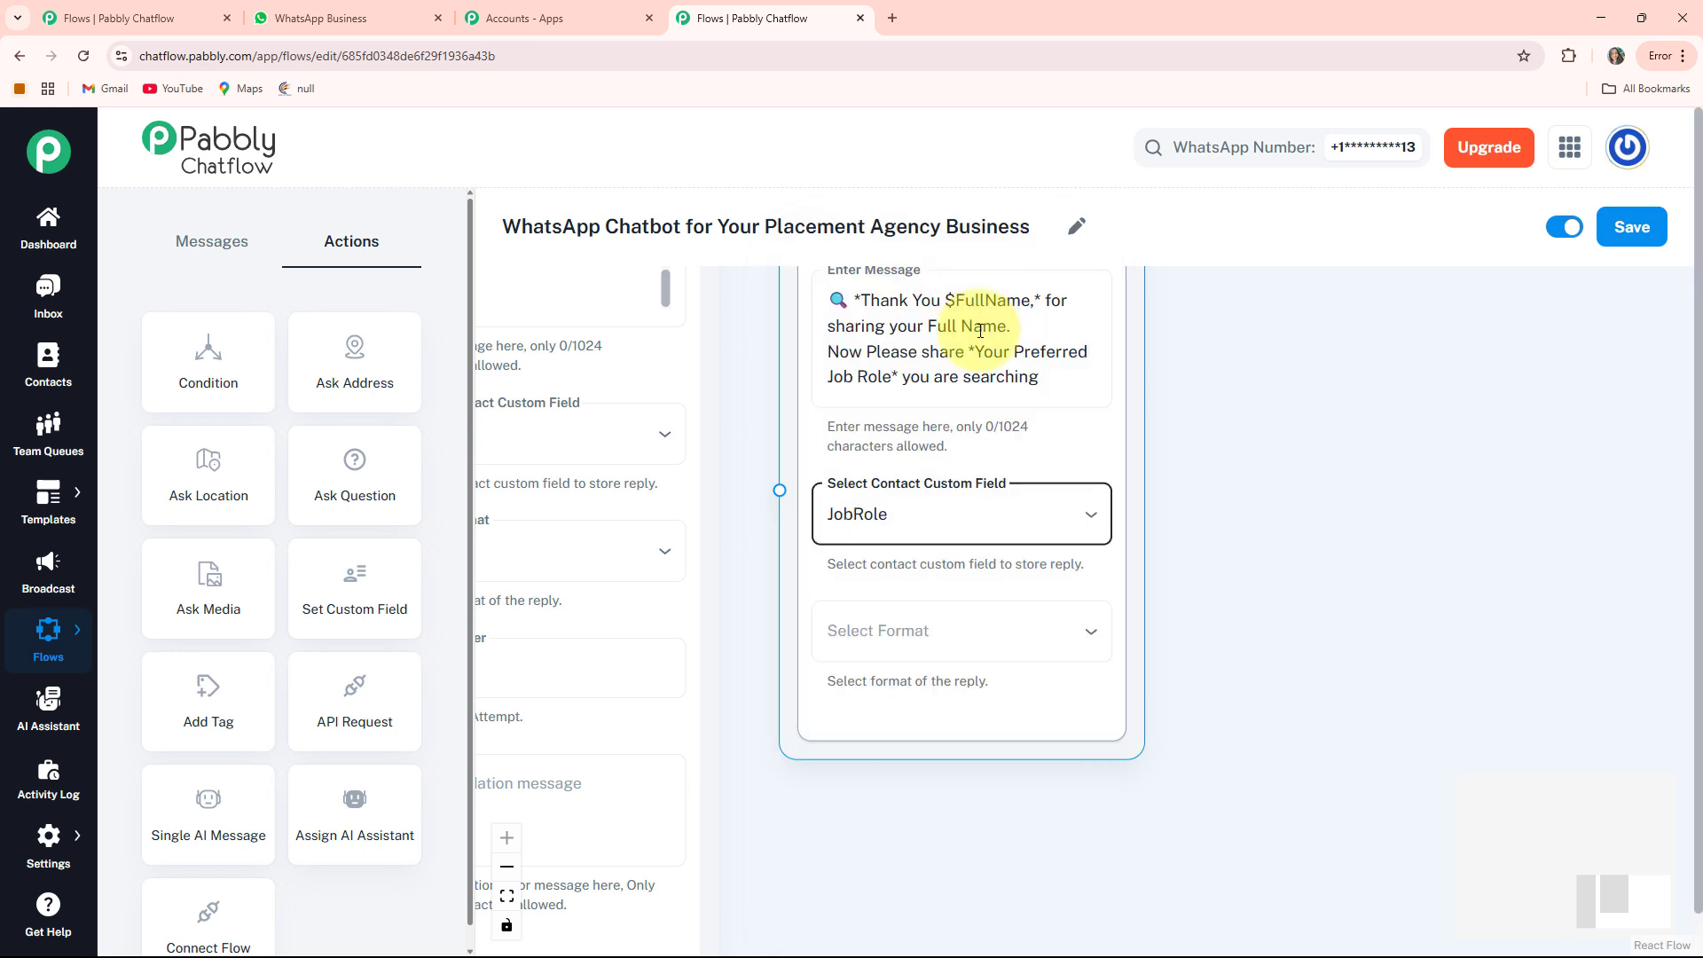
{"action": "left_click", "coordinate": [898, 654]}
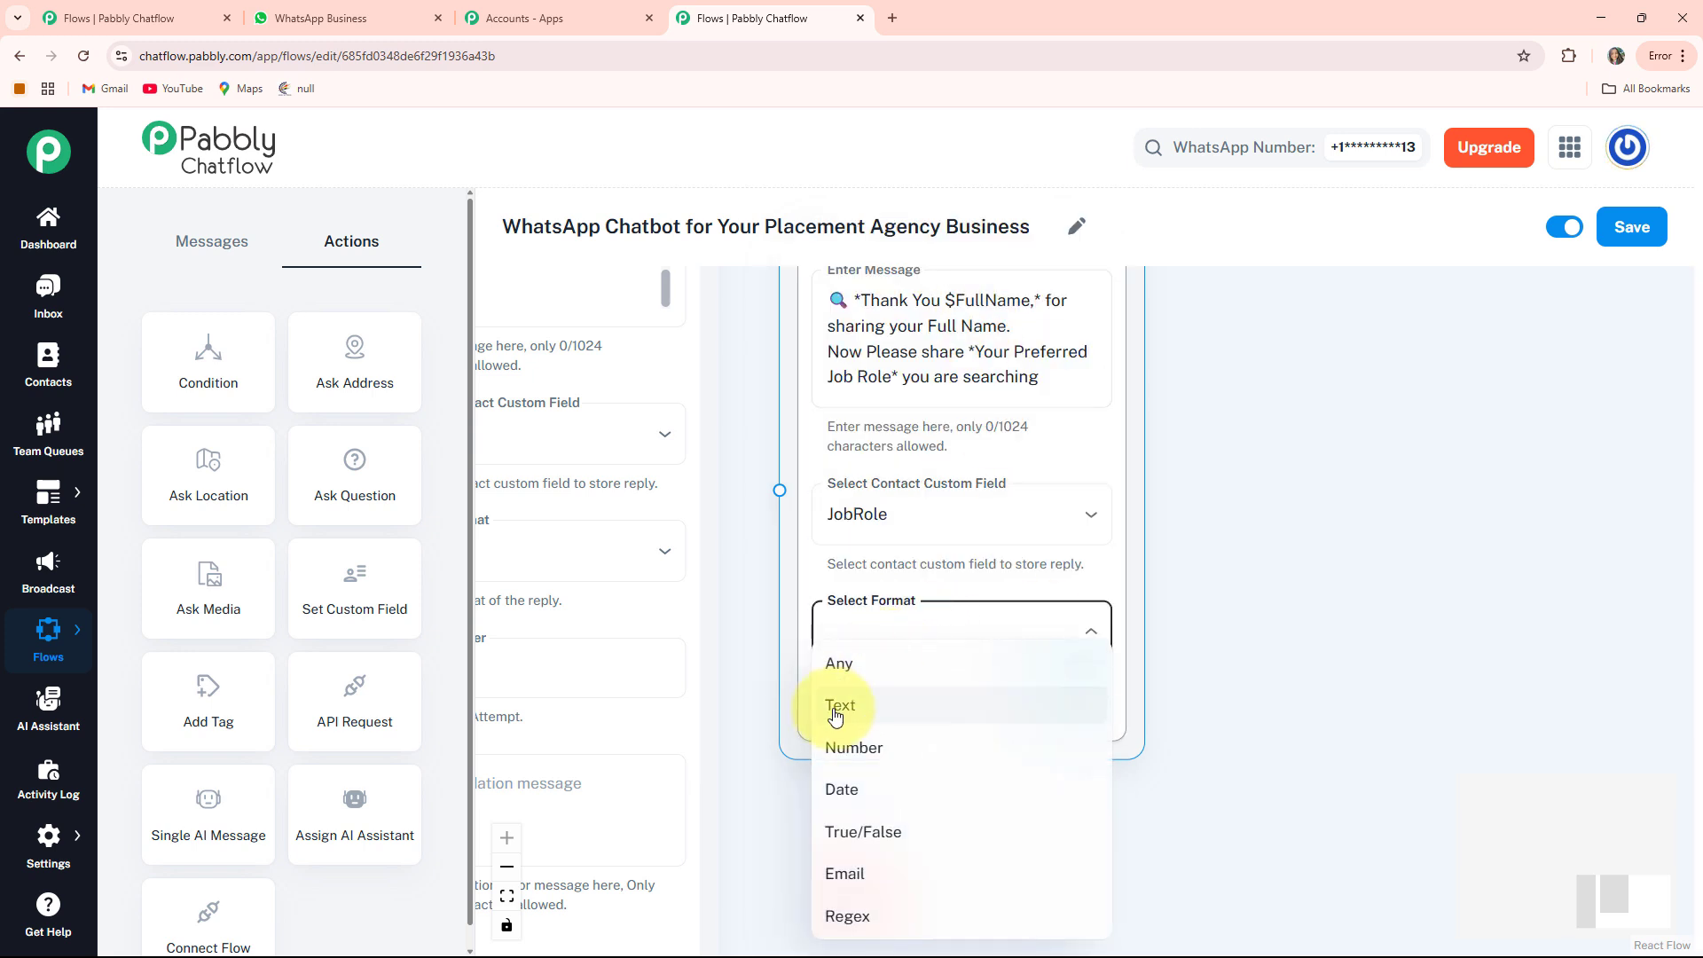
{"action": "left_click", "coordinate": [840, 701]}
{"action": "scroll", "coordinate": [1233, 771], "scroll_direction": "down", "scroll_amount": 3}
{"action": "left_click", "coordinate": [921, 548]}
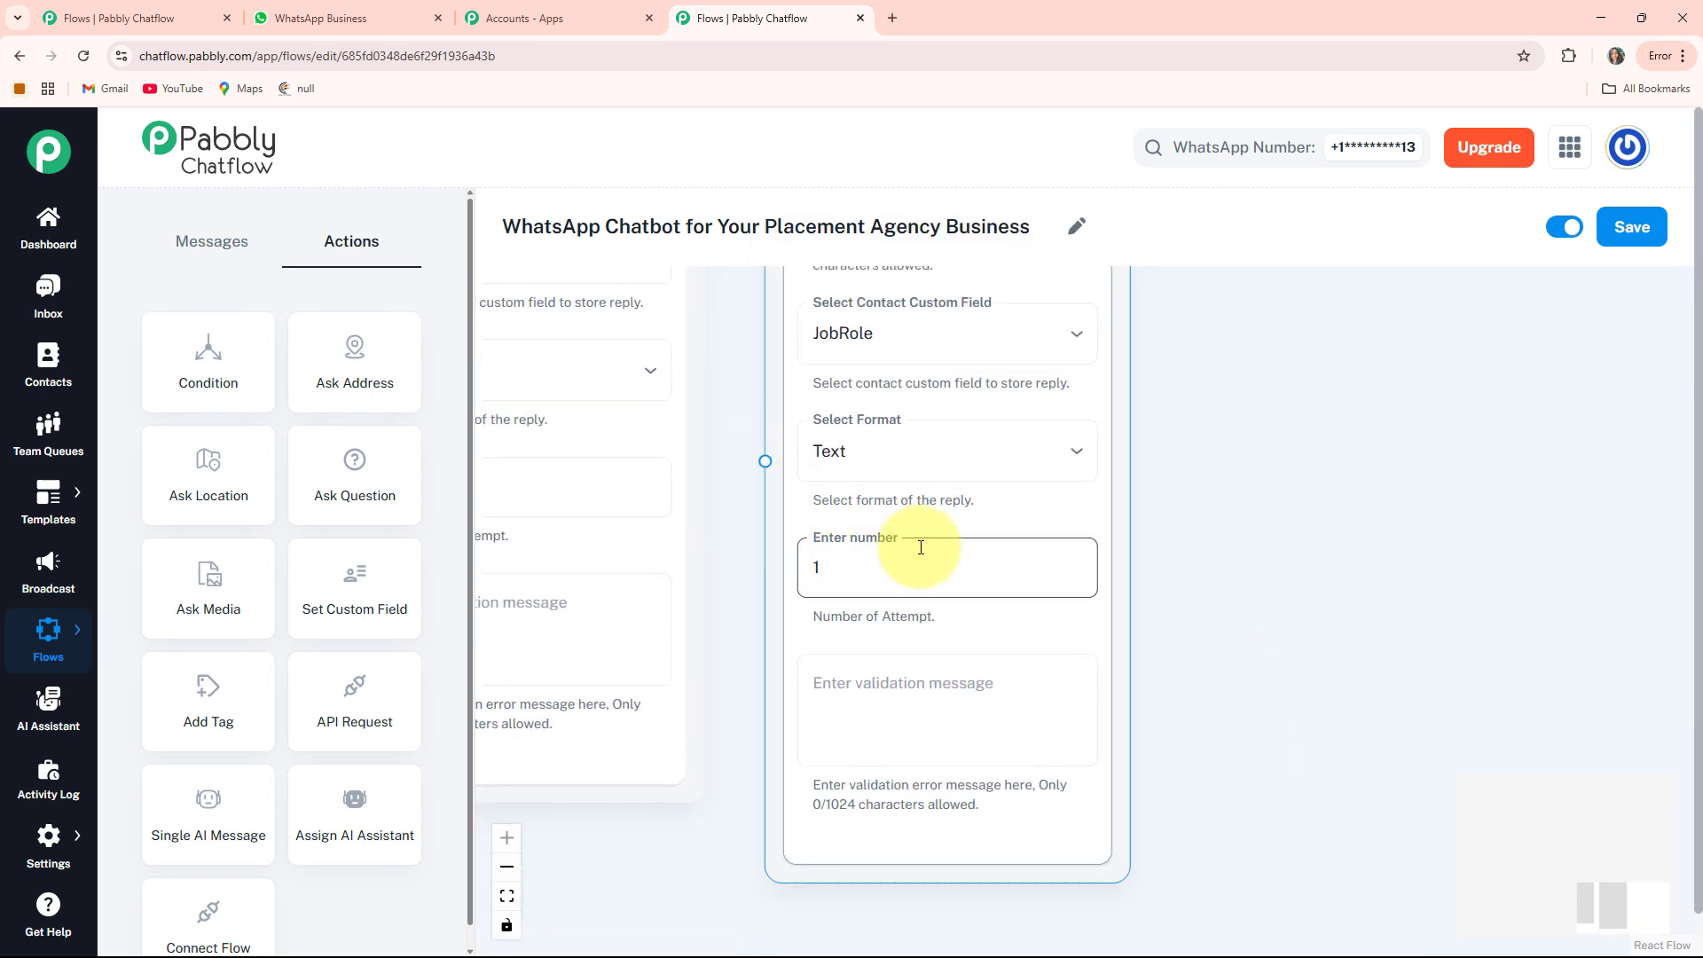
{"action": "left_click", "coordinate": [843, 707]}
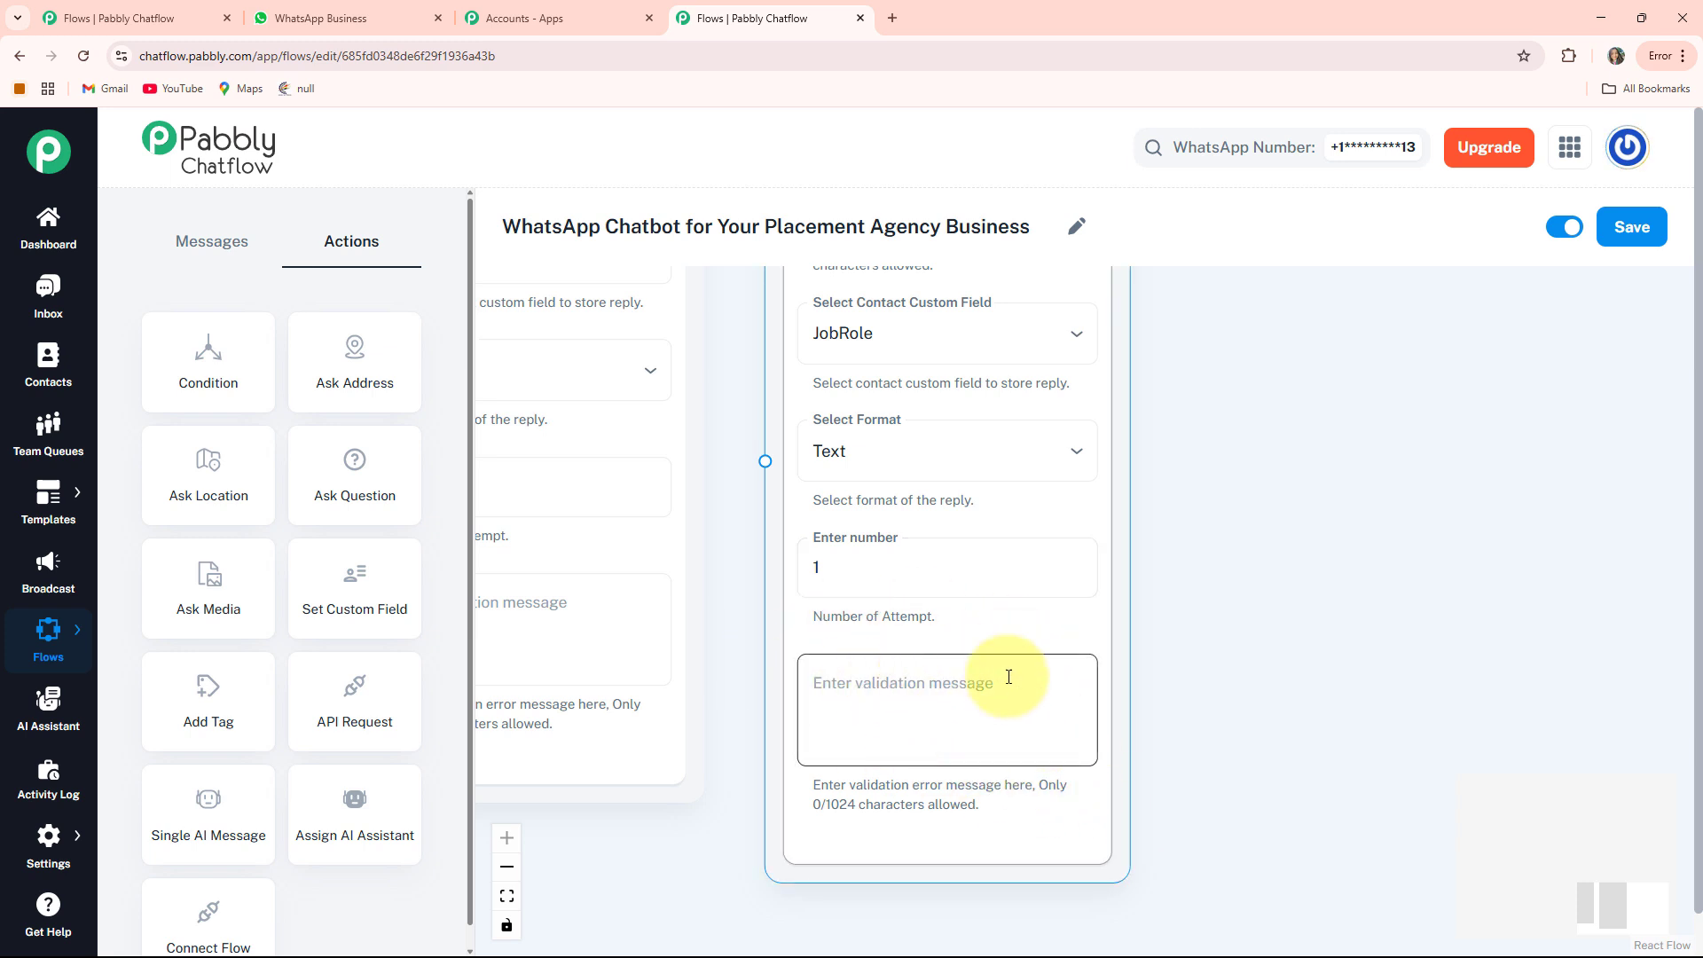
{"action": "scroll", "coordinate": [1056, 661], "scroll_direction": "down", "scroll_amount": 3}
{"action": "scroll", "coordinate": [946, 506], "scroll_direction": "up", "scroll_amount": 3}
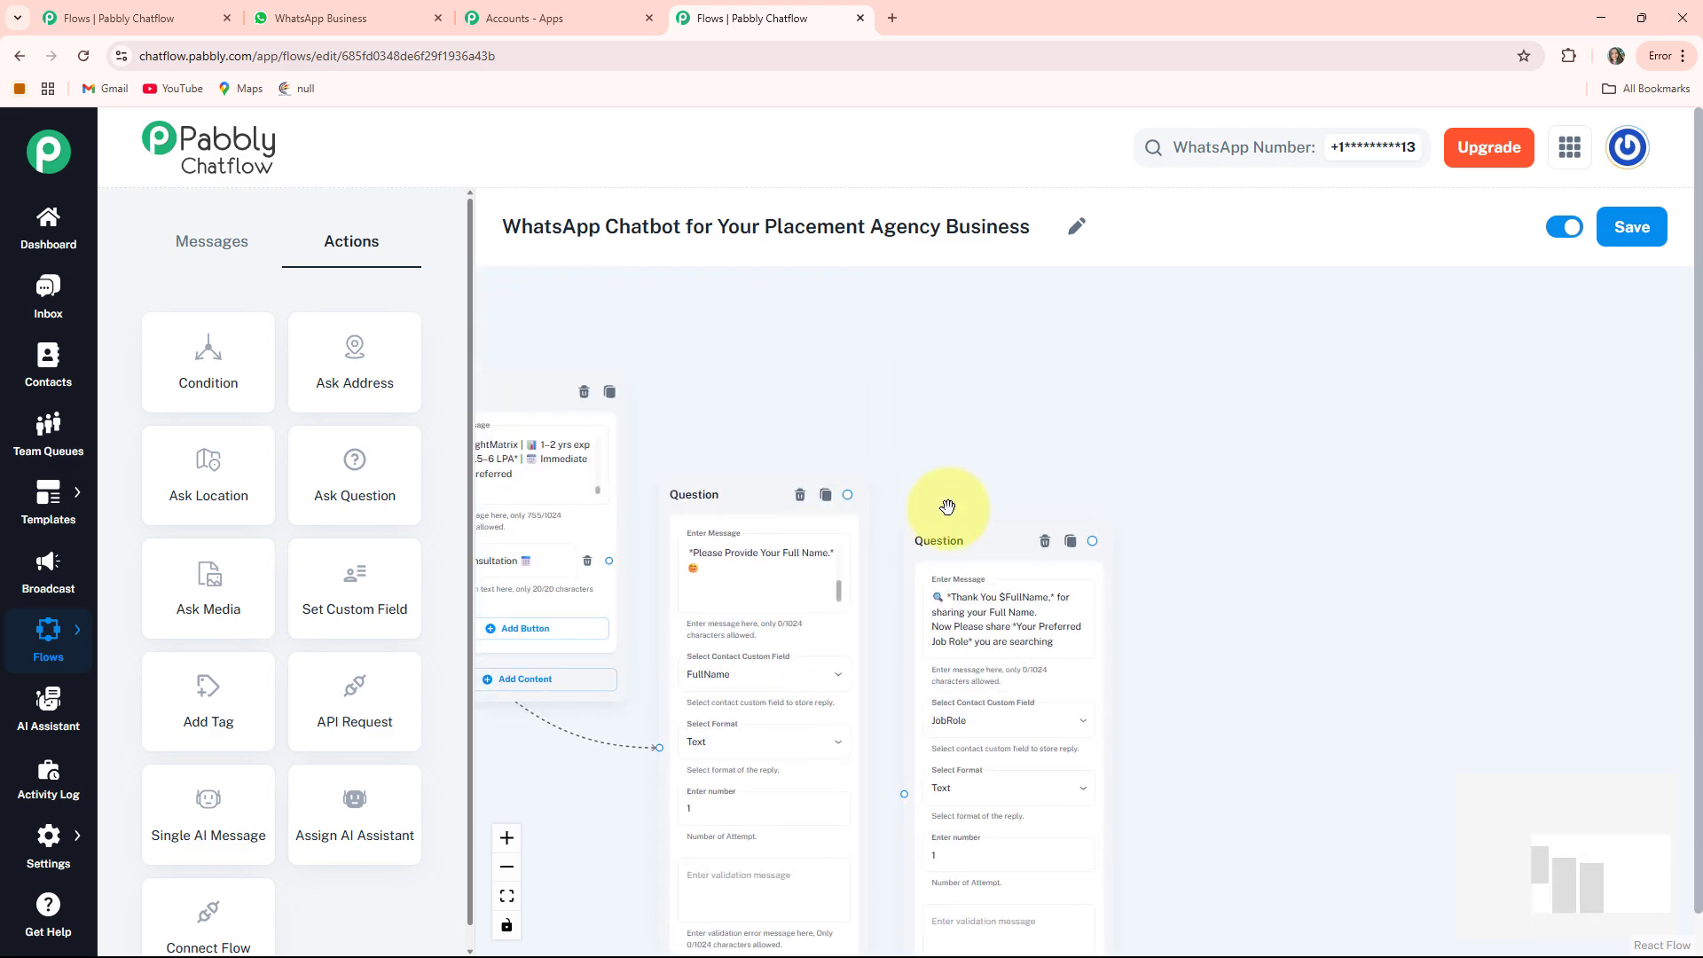
Link the full-name question's output to the job-role question
{"action": "mouse_move", "coordinate": [847, 494]}
{"action": "left_mouse_down"}
{"action": "mouse_move", "coordinate": [874, 722]}
{"action": "mouse_move", "coordinate": [905, 792]}
{"action": "left_mouse_up"}
{"action": "left_click_drag", "start_coordinate": [1201, 805], "coordinate": [1111, 609]}
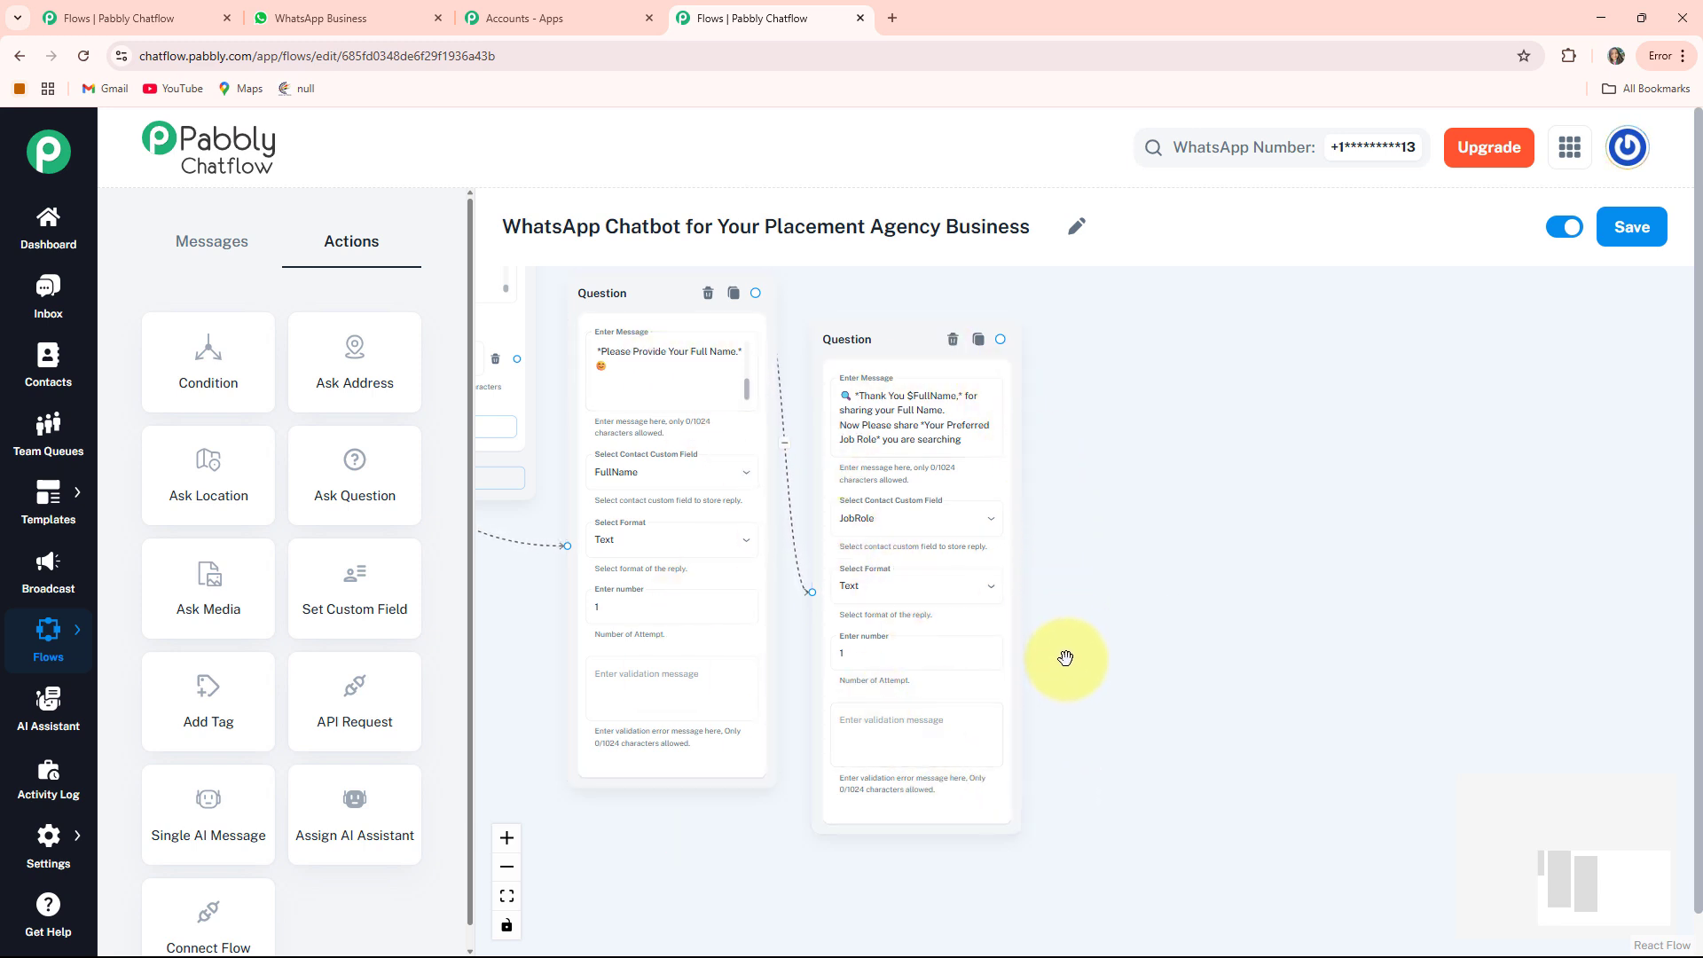
{"action": "left_click_drag", "start_coordinate": [1171, 570], "coordinate": [1011, 581]}
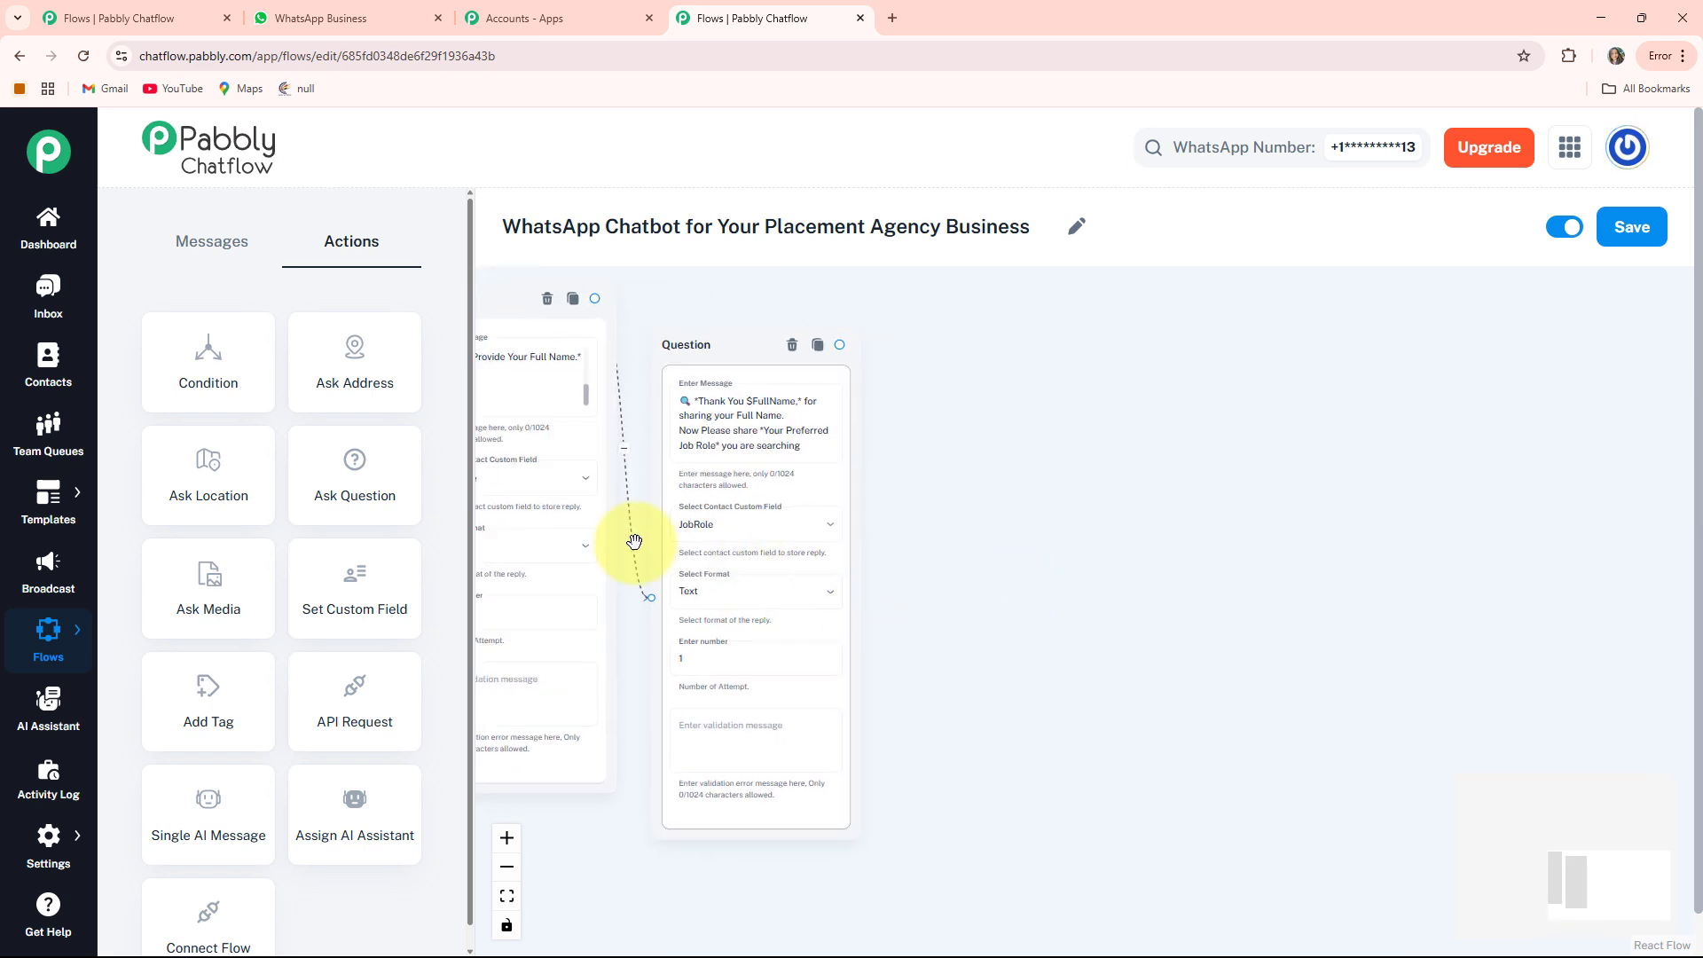
Add a third Ask Question node asking for the Preferred Date for Booking Consultation
{"action": "left_click_drag", "start_coordinate": [375, 490], "coordinate": [1536, 702]}
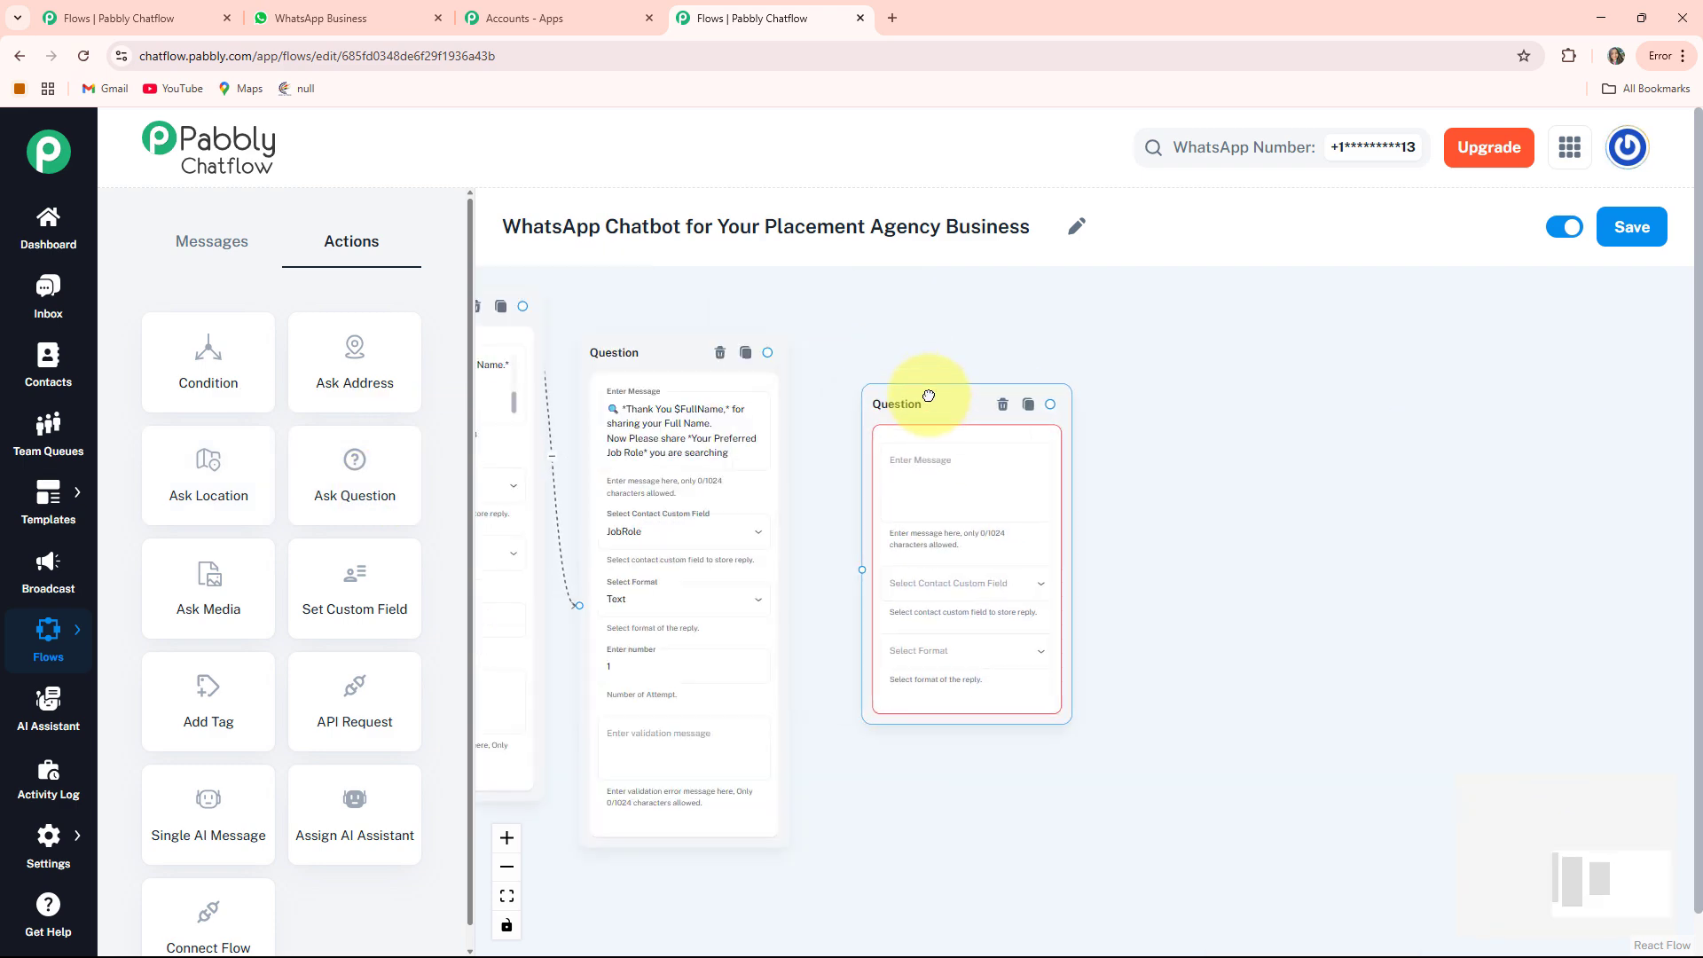
{"action": "left_click", "coordinate": [868, 478]}
{"action": "key", "text": "ctrl+v"}
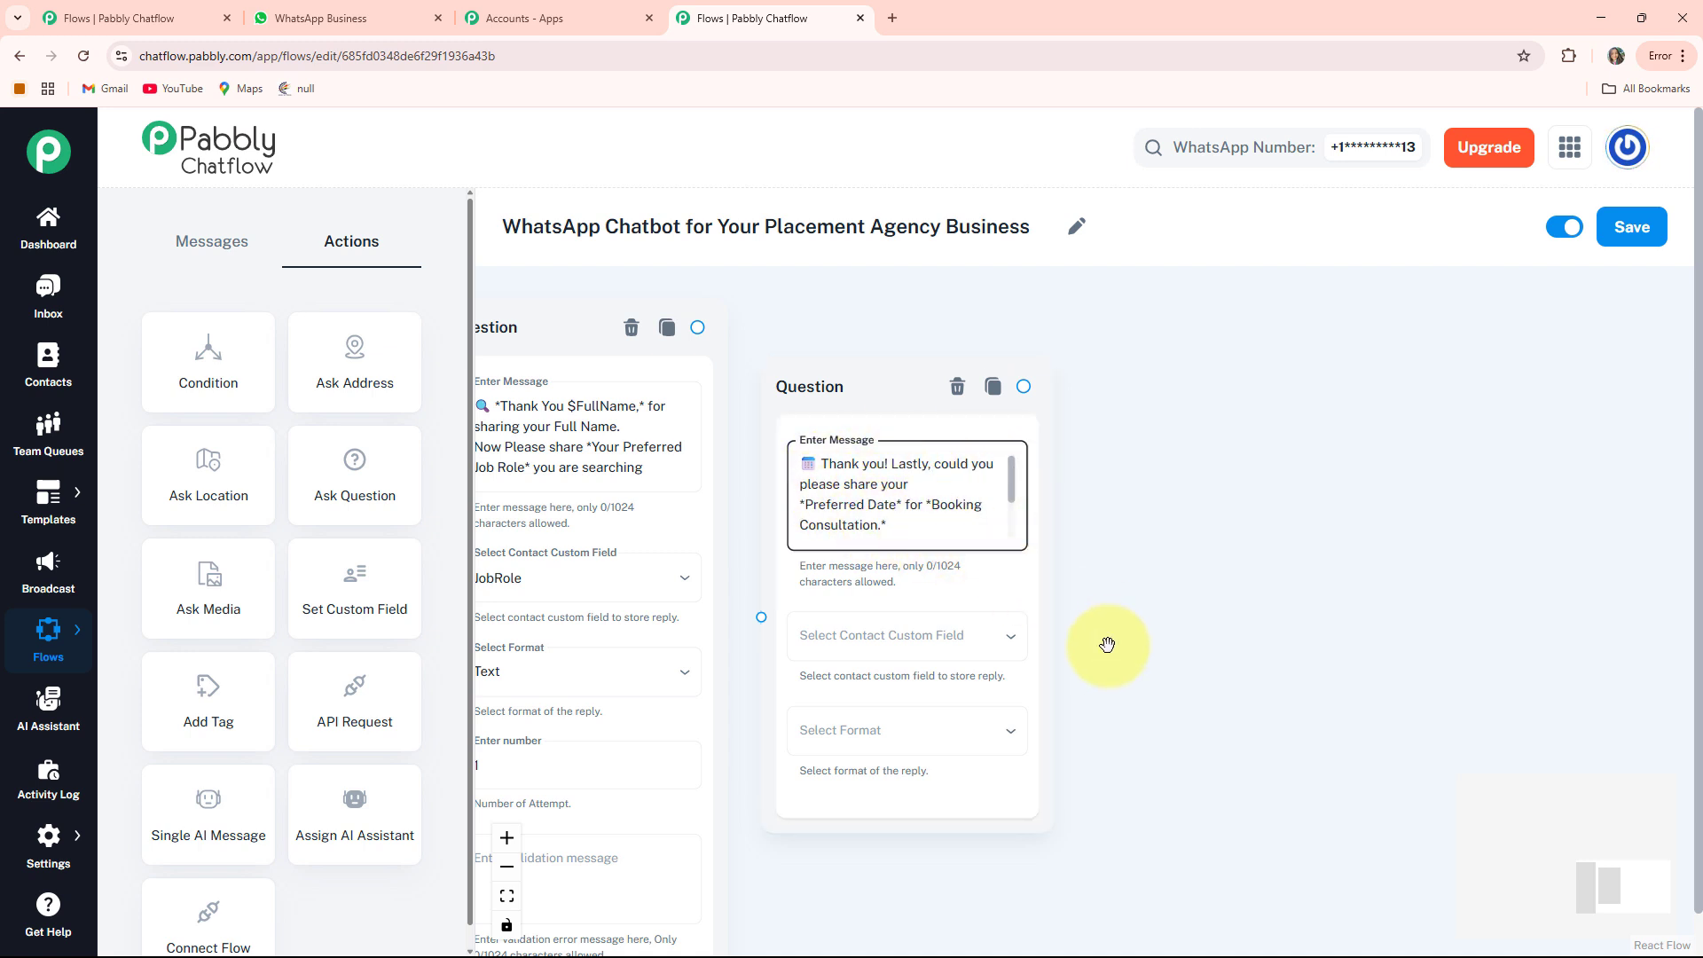
Set the preferred-date question to save its reply in the Date field with Date format
{"action": "left_click_drag", "start_coordinate": [1107, 642], "coordinate": [1110, 615]}
{"action": "scroll", "coordinate": [805, 489], "scroll_direction": "up", "scroll_amount": 2}
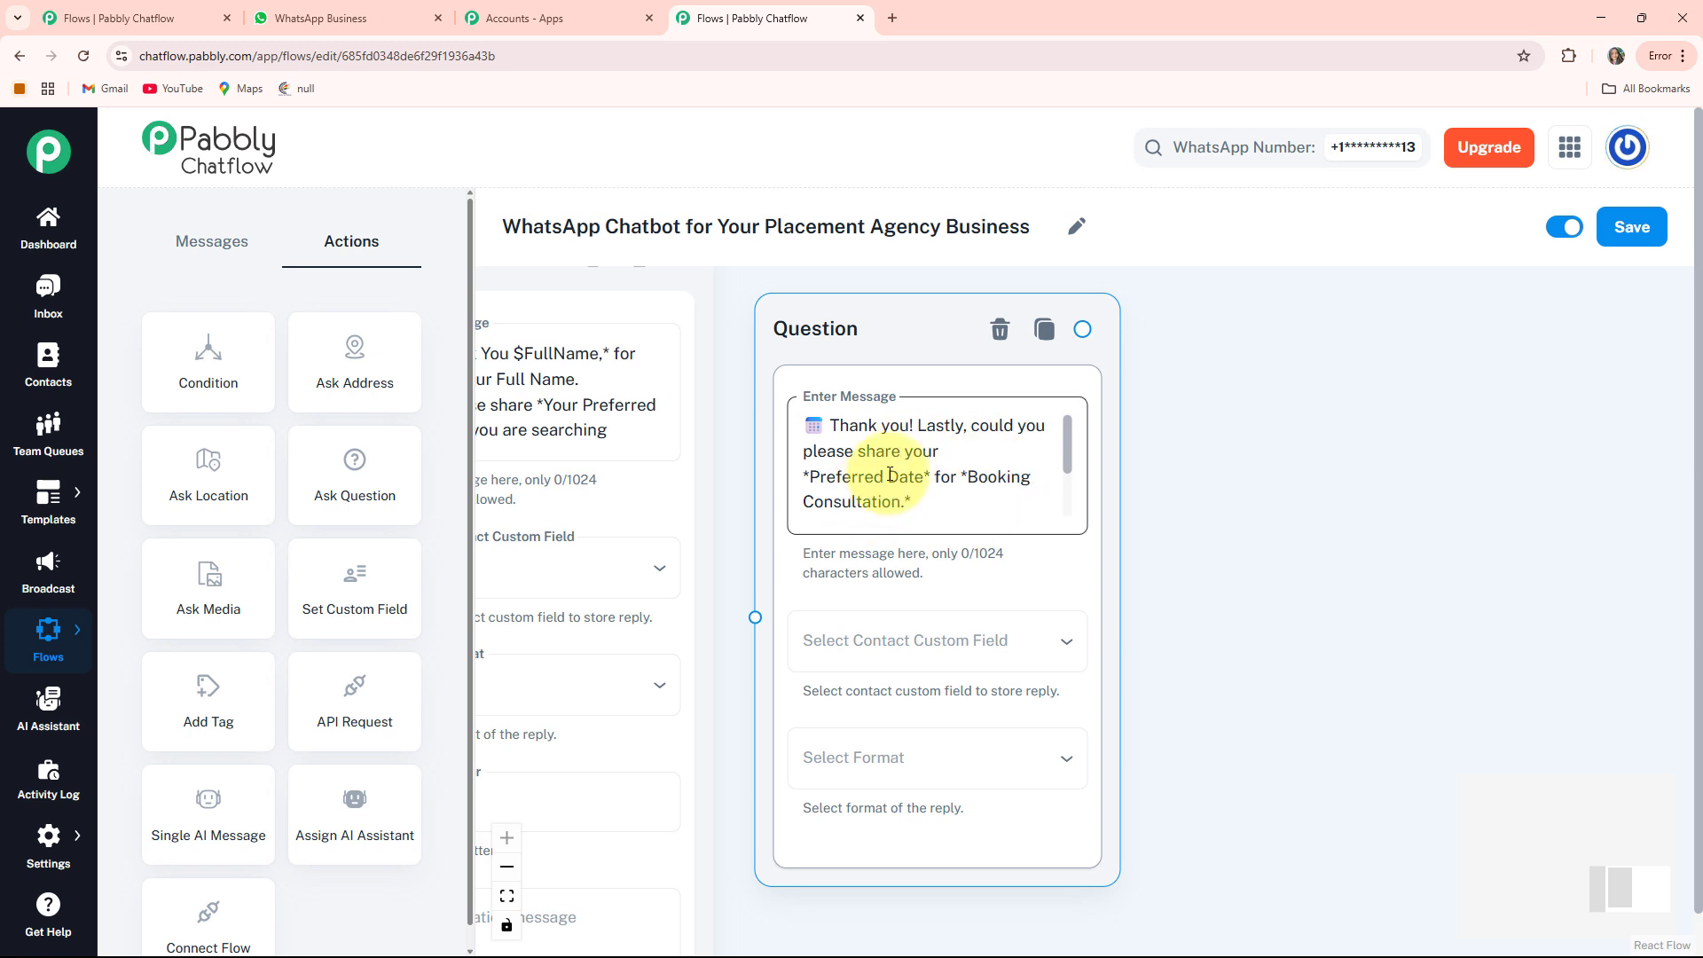
{"action": "left_click_drag", "start_coordinate": [1162, 719], "coordinate": [1081, 656]}
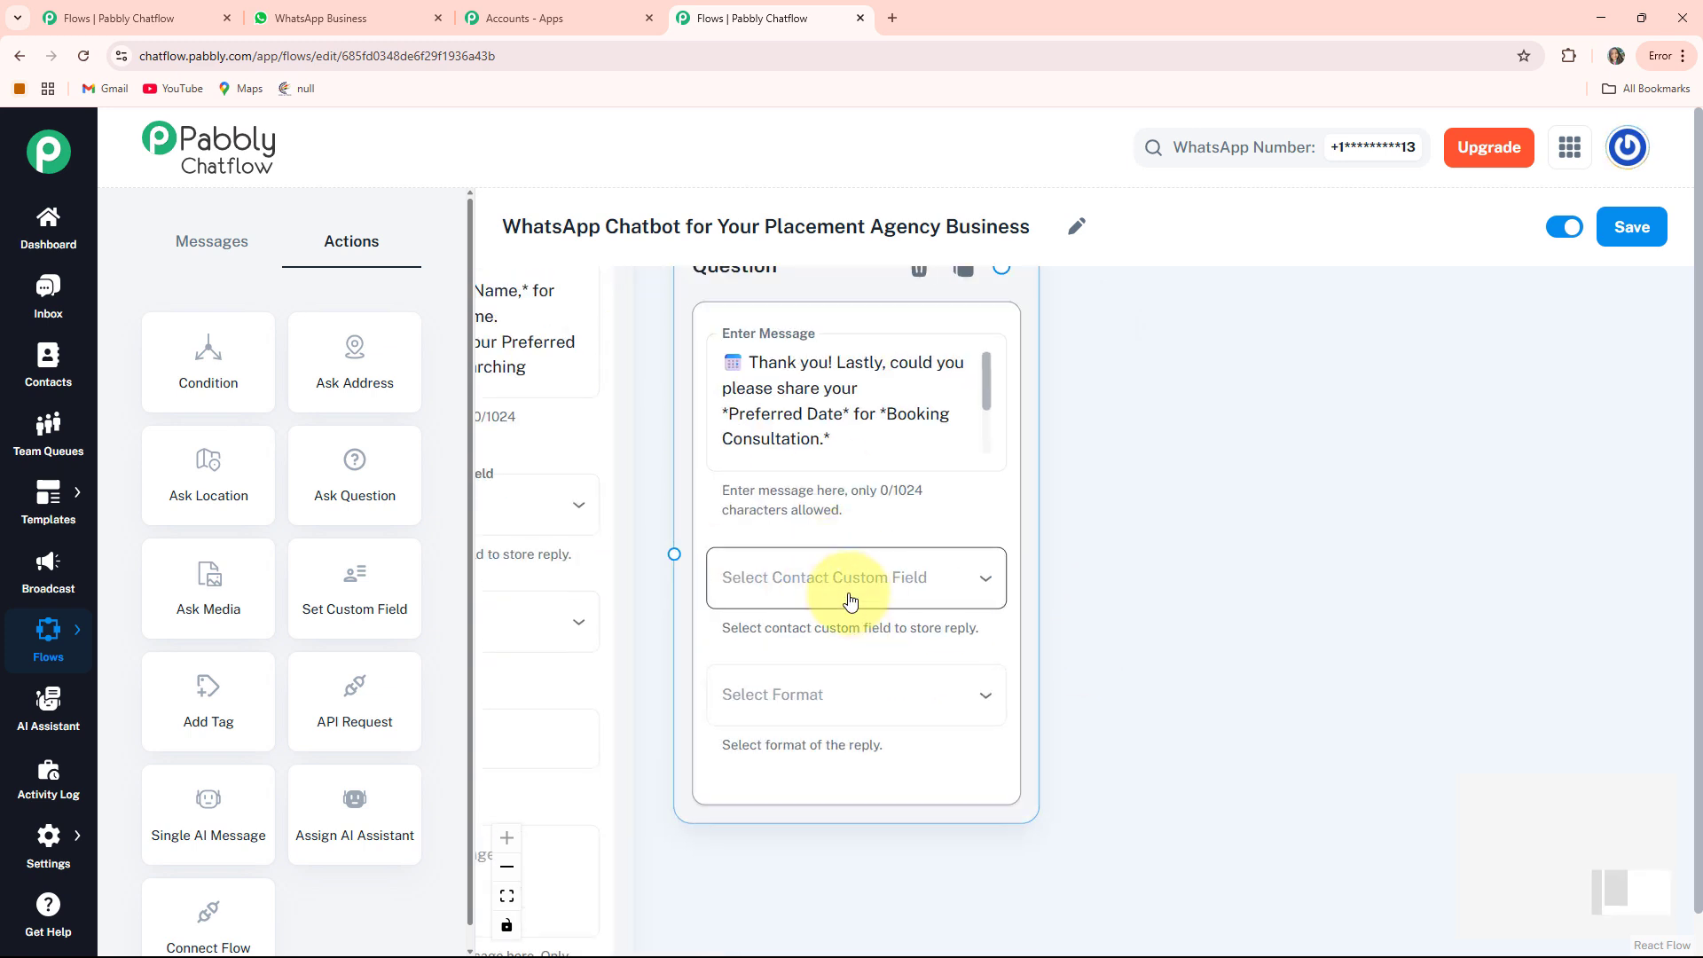
{"action": "left_click", "coordinate": [906, 578]}
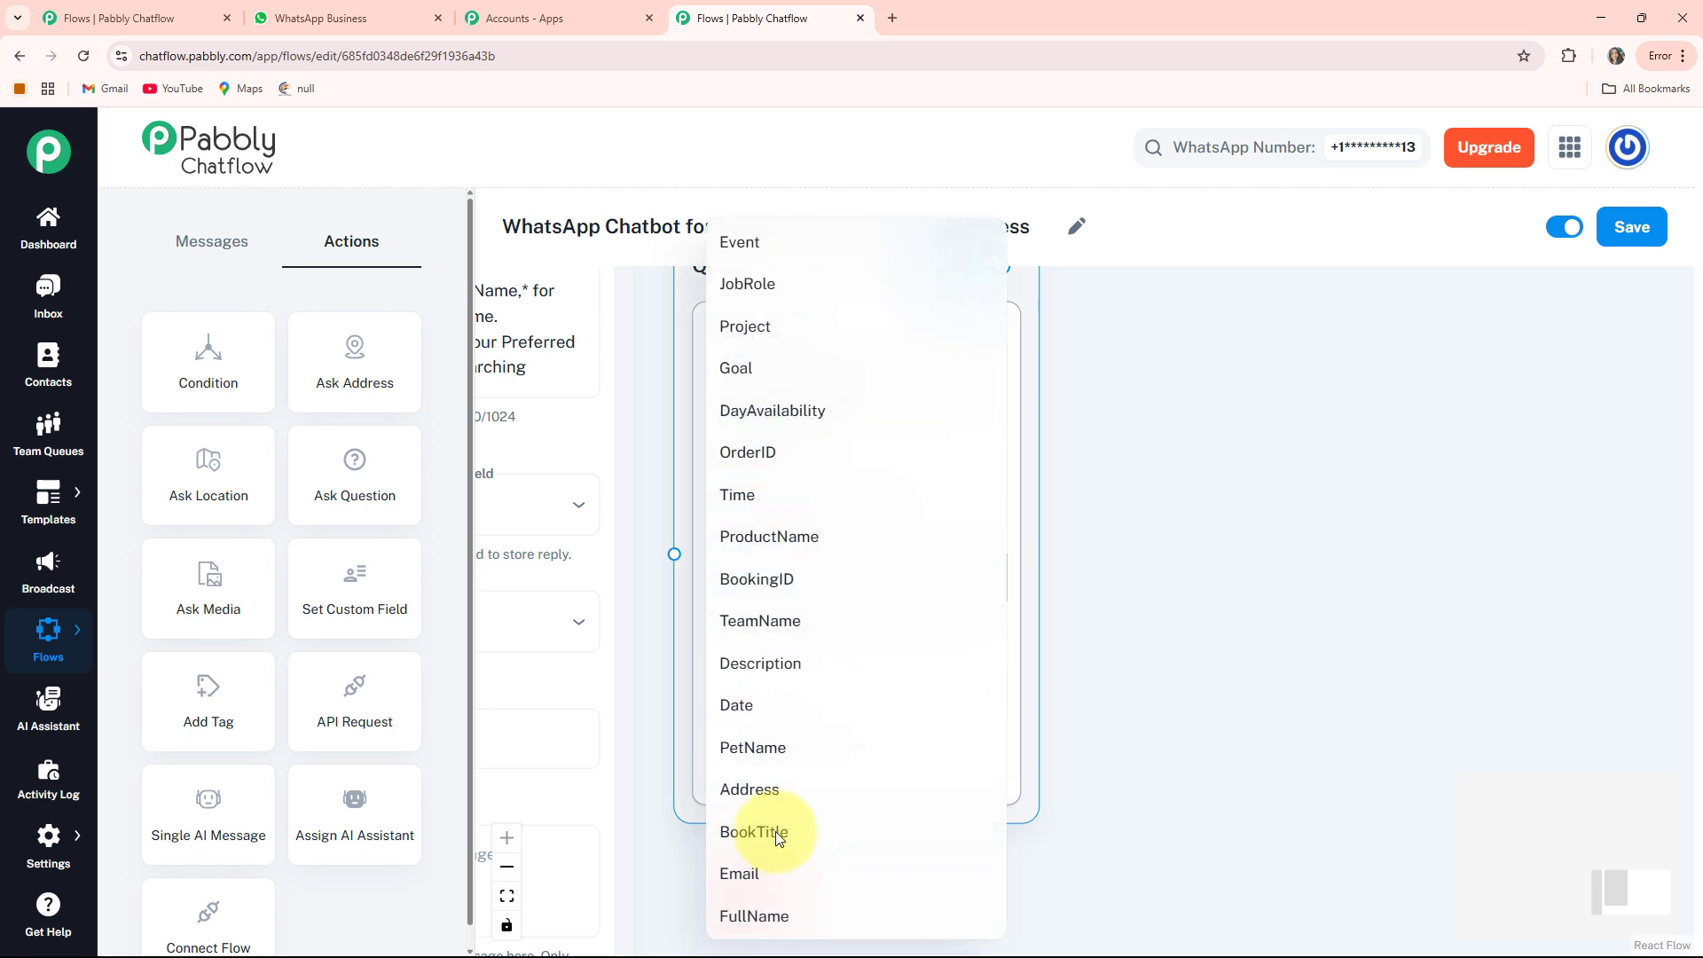
{"action": "left_click", "coordinate": [761, 706]}
{"action": "left_click", "coordinate": [880, 693]}
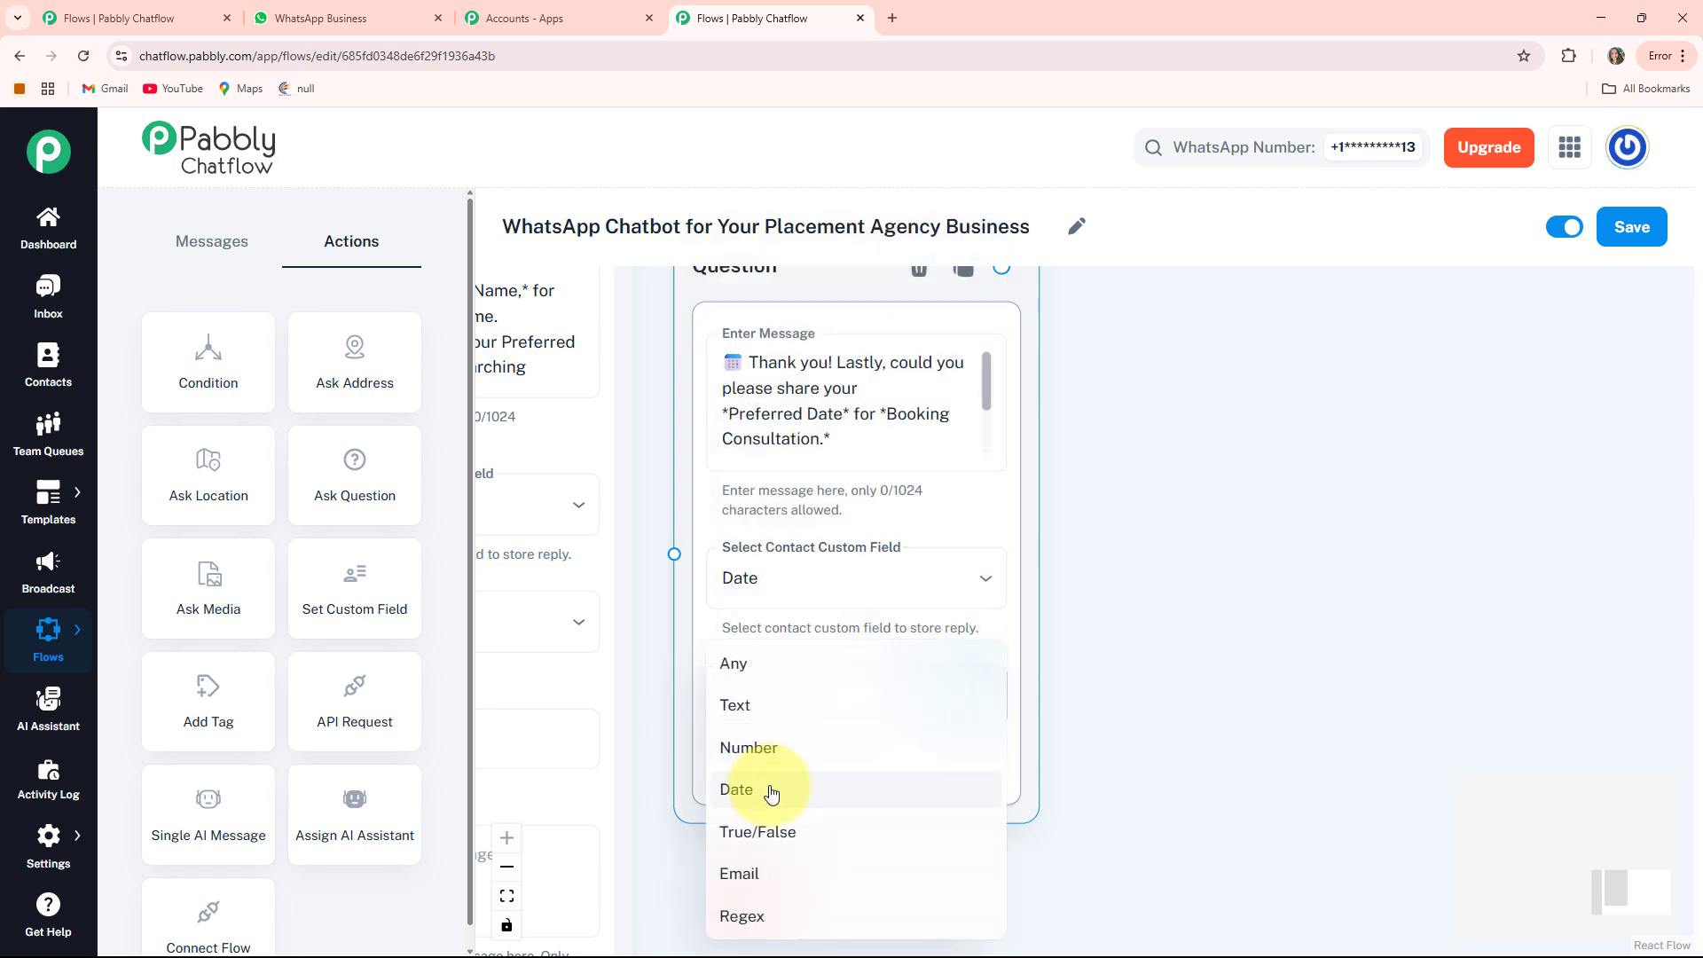
{"action": "left_click", "coordinate": [771, 792]}
{"action": "scroll", "coordinate": [1011, 665], "scroll_direction": "down", "scroll_amount": 3}
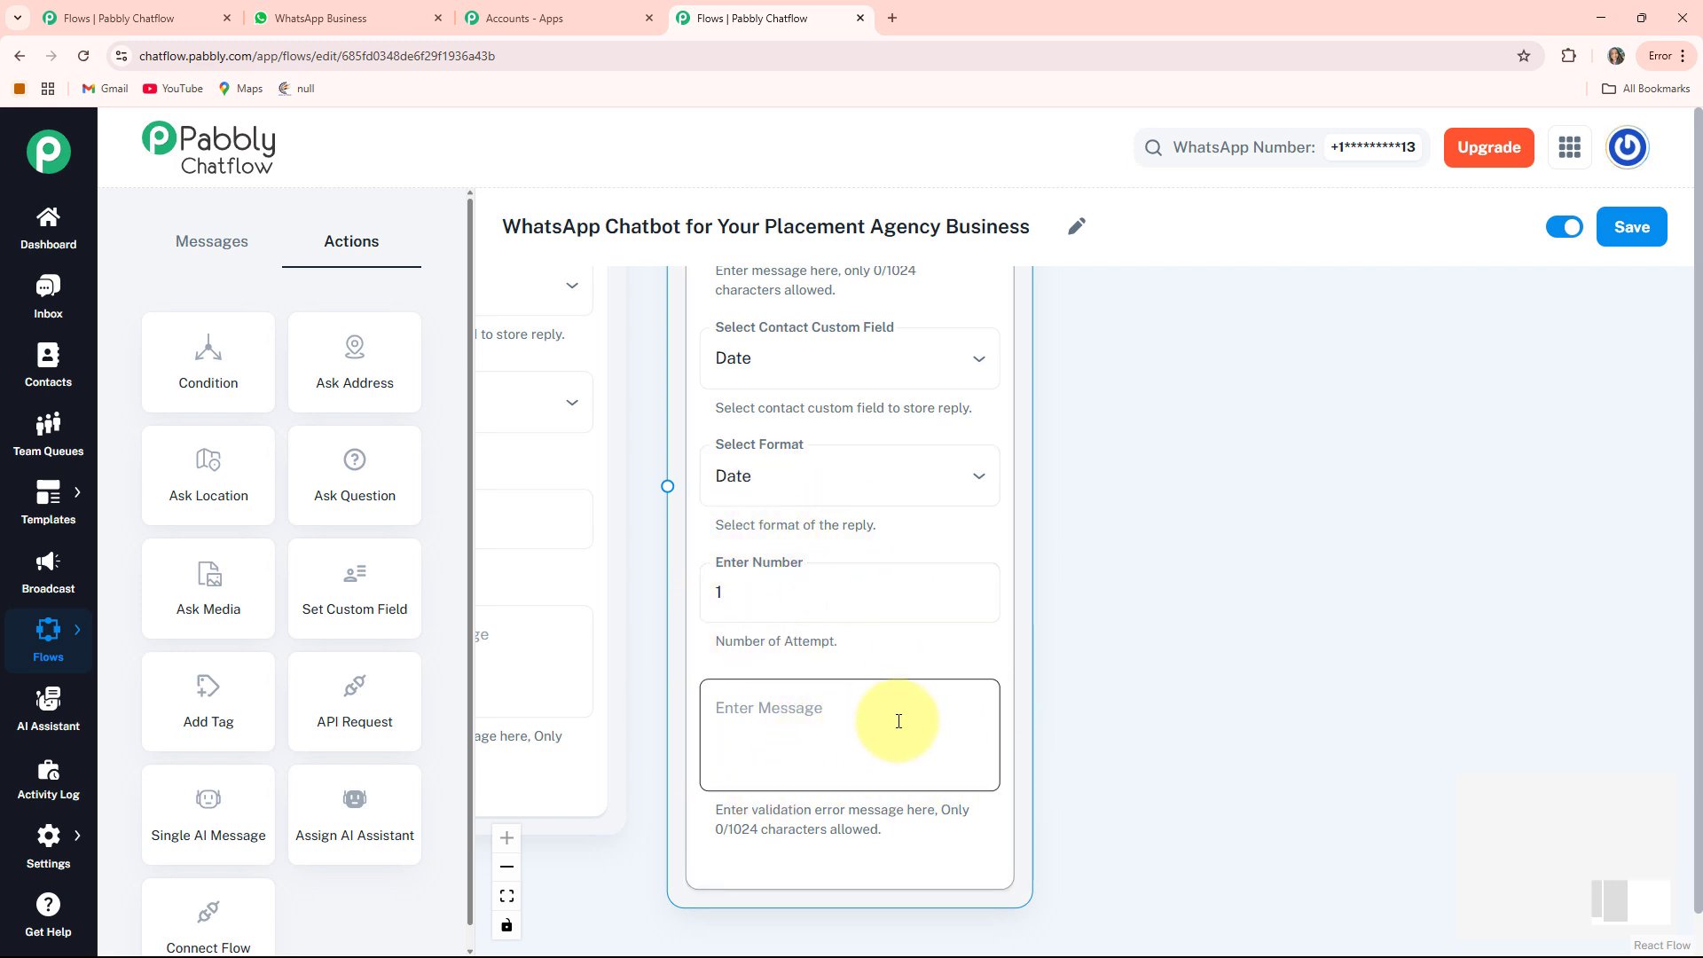
{"action": "scroll", "coordinate": [897, 715], "scroll_direction": "down", "scroll_amount": 5}
{"action": "left_click", "coordinate": [692, 273]}
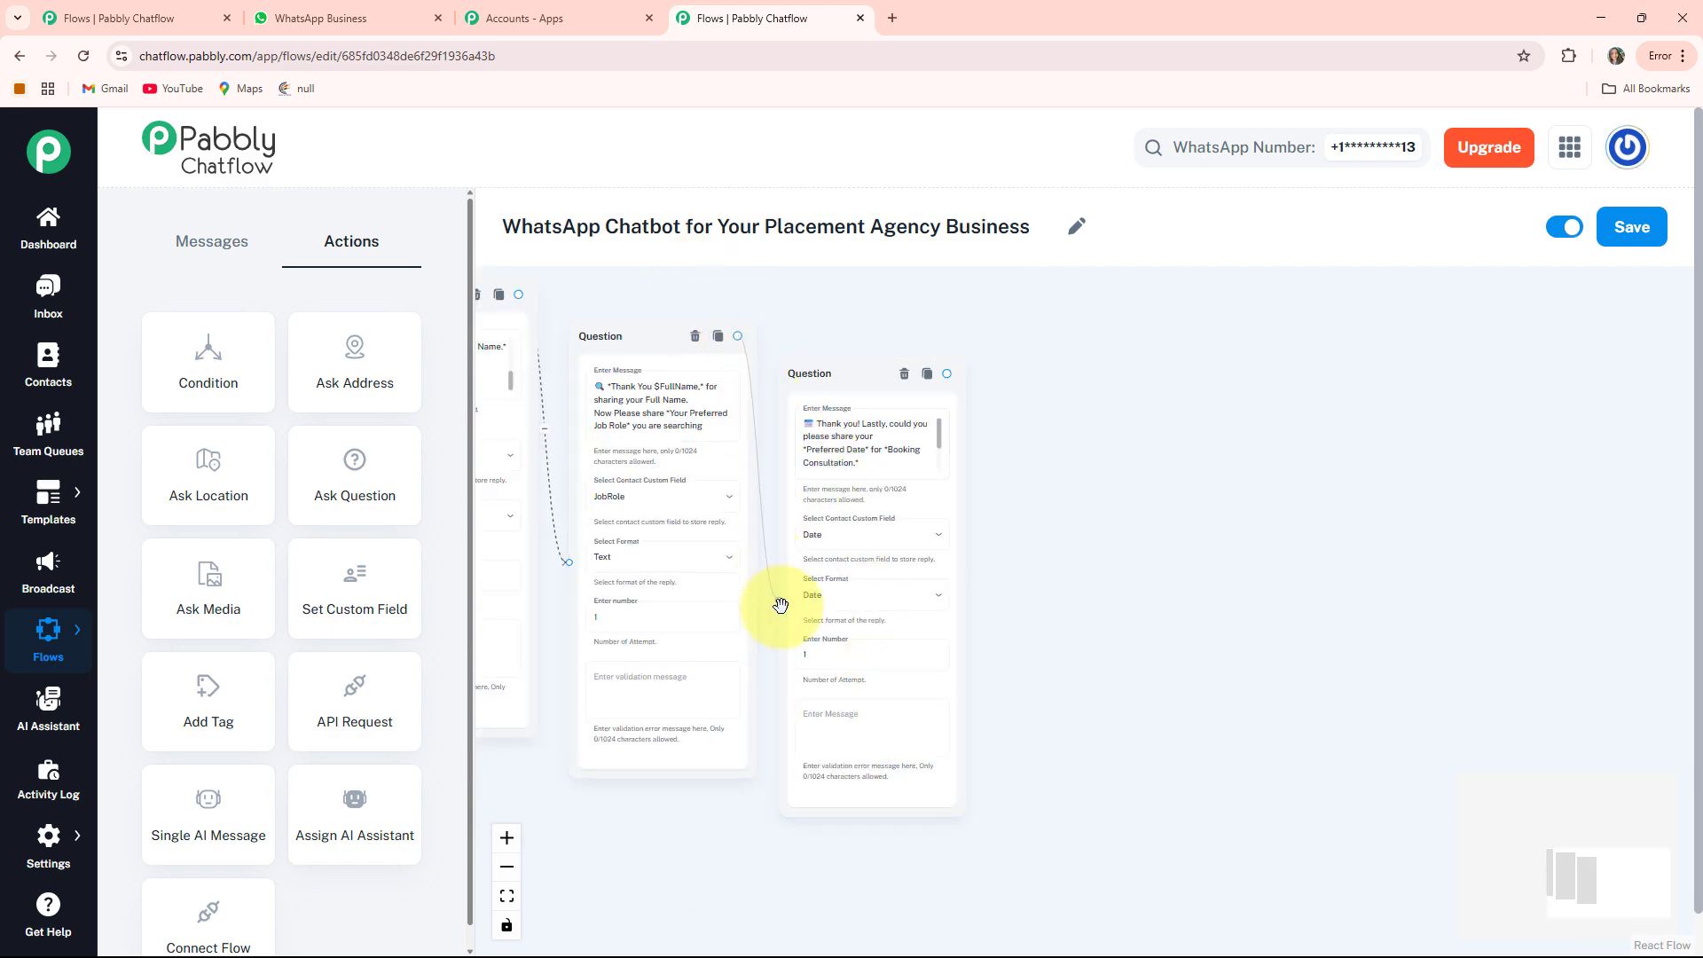
Add a Text + Button message after the date question confirming the consultation with $FullName, $JobRole and $Date
{"action": "left_click_drag", "start_coordinate": [1102, 600], "coordinate": [1407, 620]}
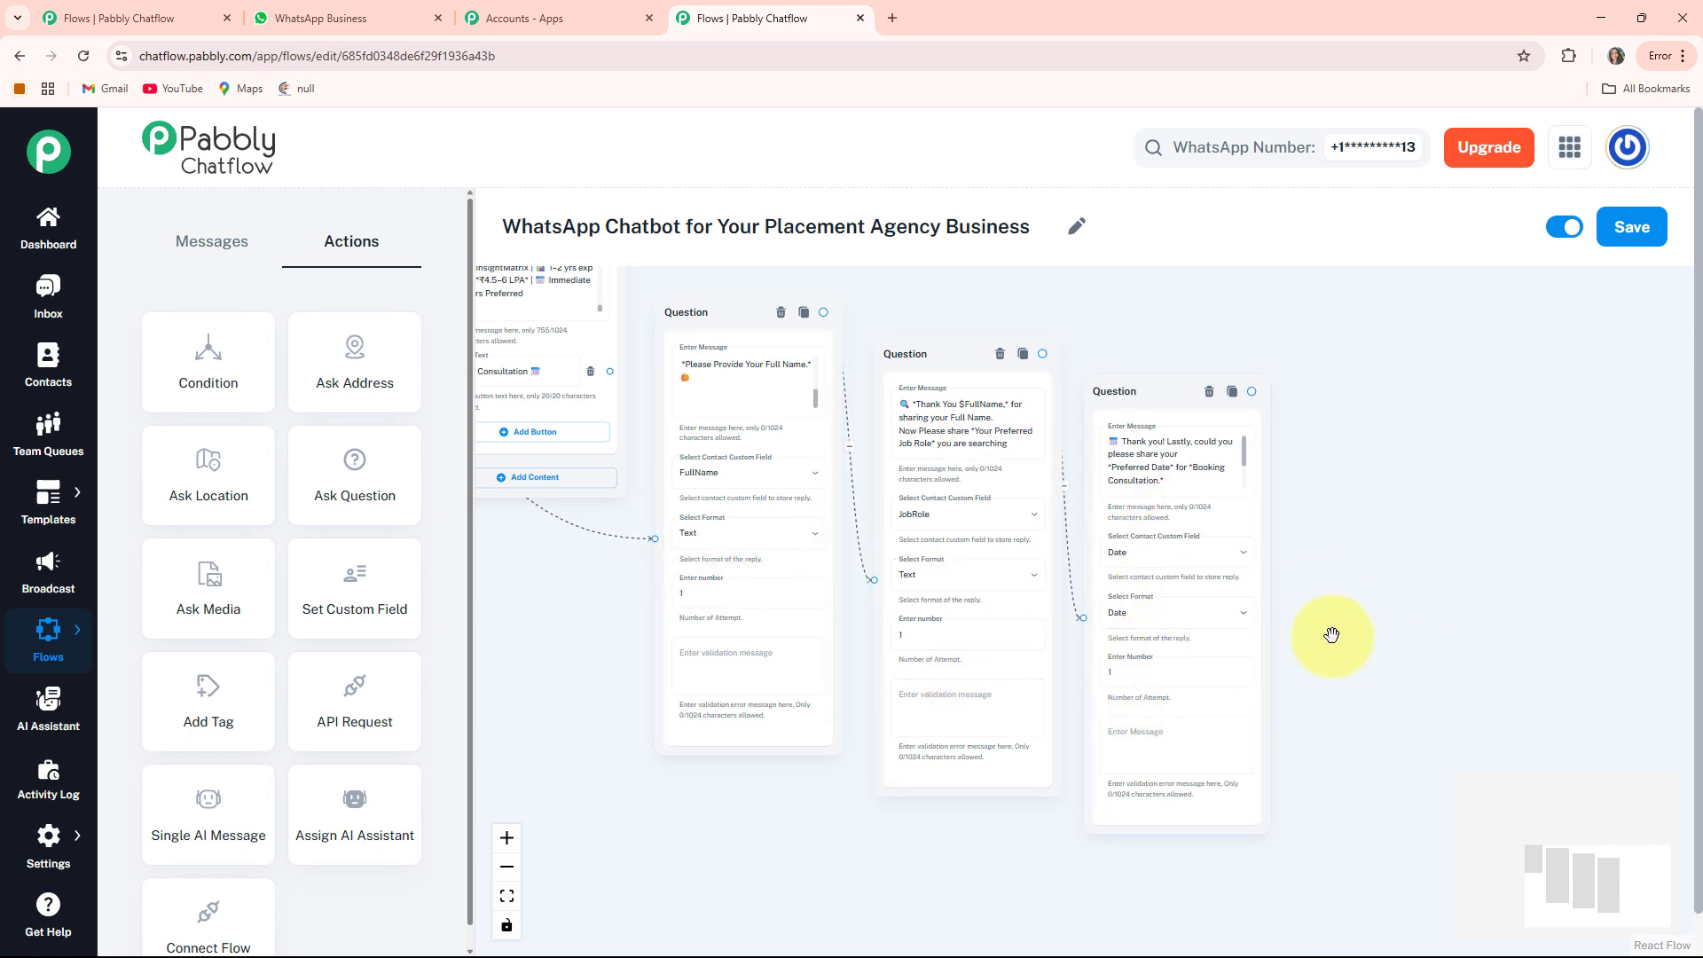
{"action": "left_click_drag", "start_coordinate": [1224, 635], "coordinate": [1035, 602]}
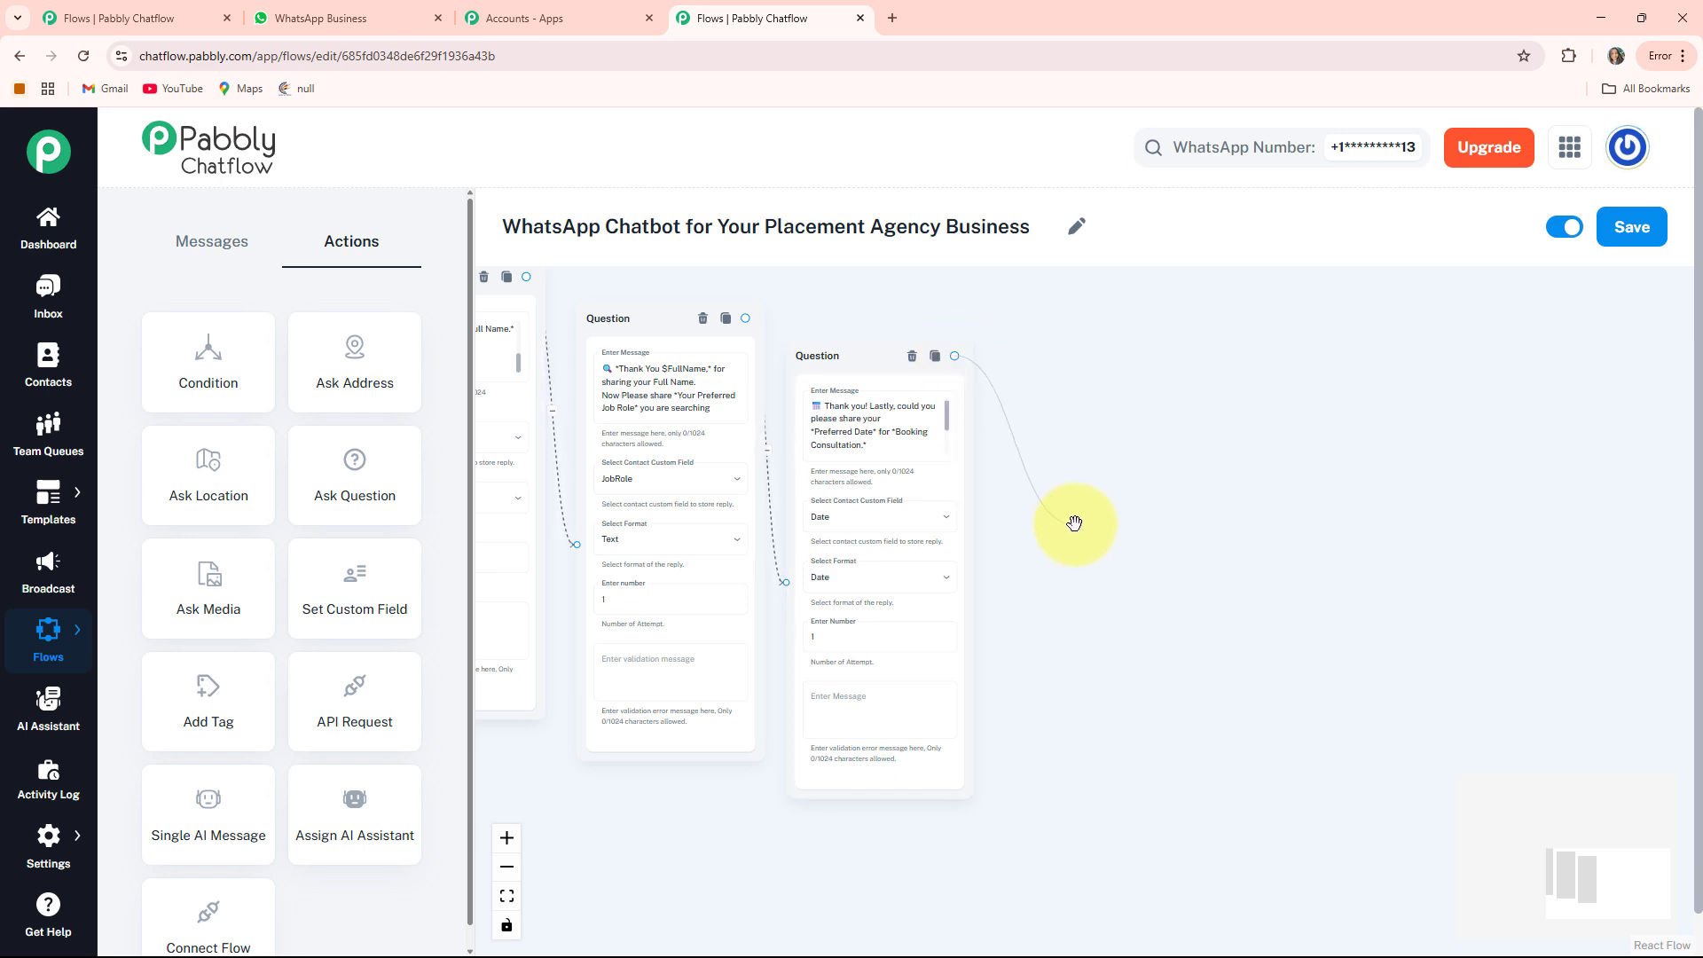
{"action": "left_click_drag", "start_coordinate": [1074, 524], "coordinate": [1010, 531]}
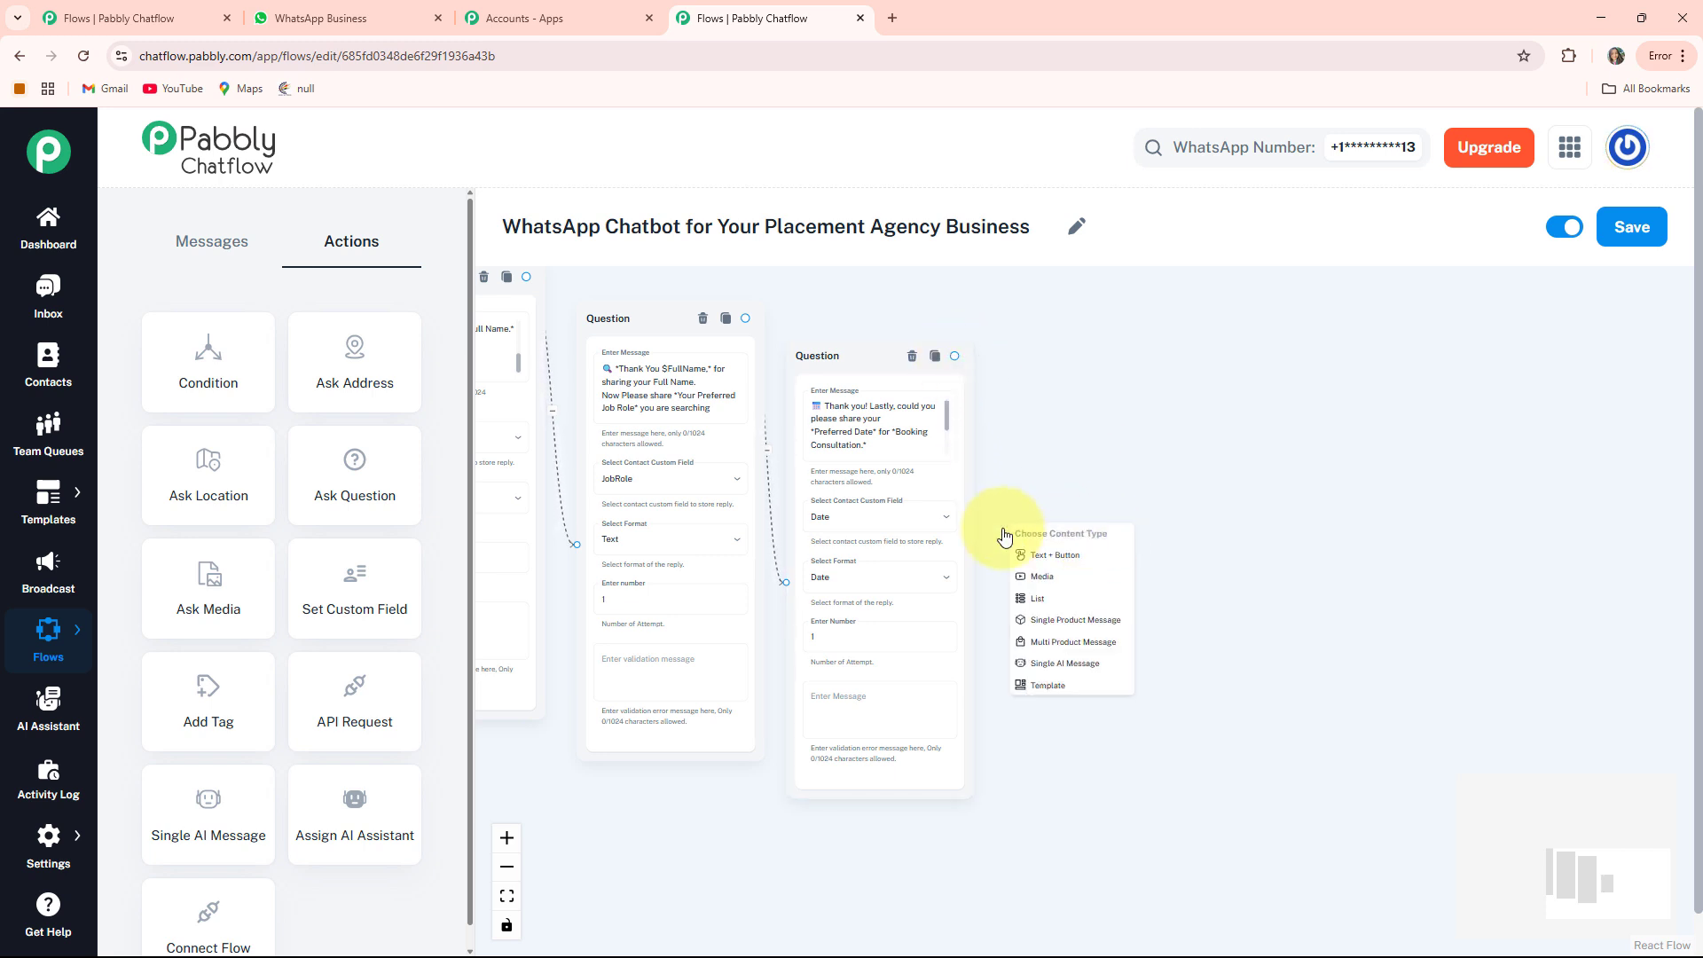
{"action": "left_click", "coordinate": [1074, 561]}
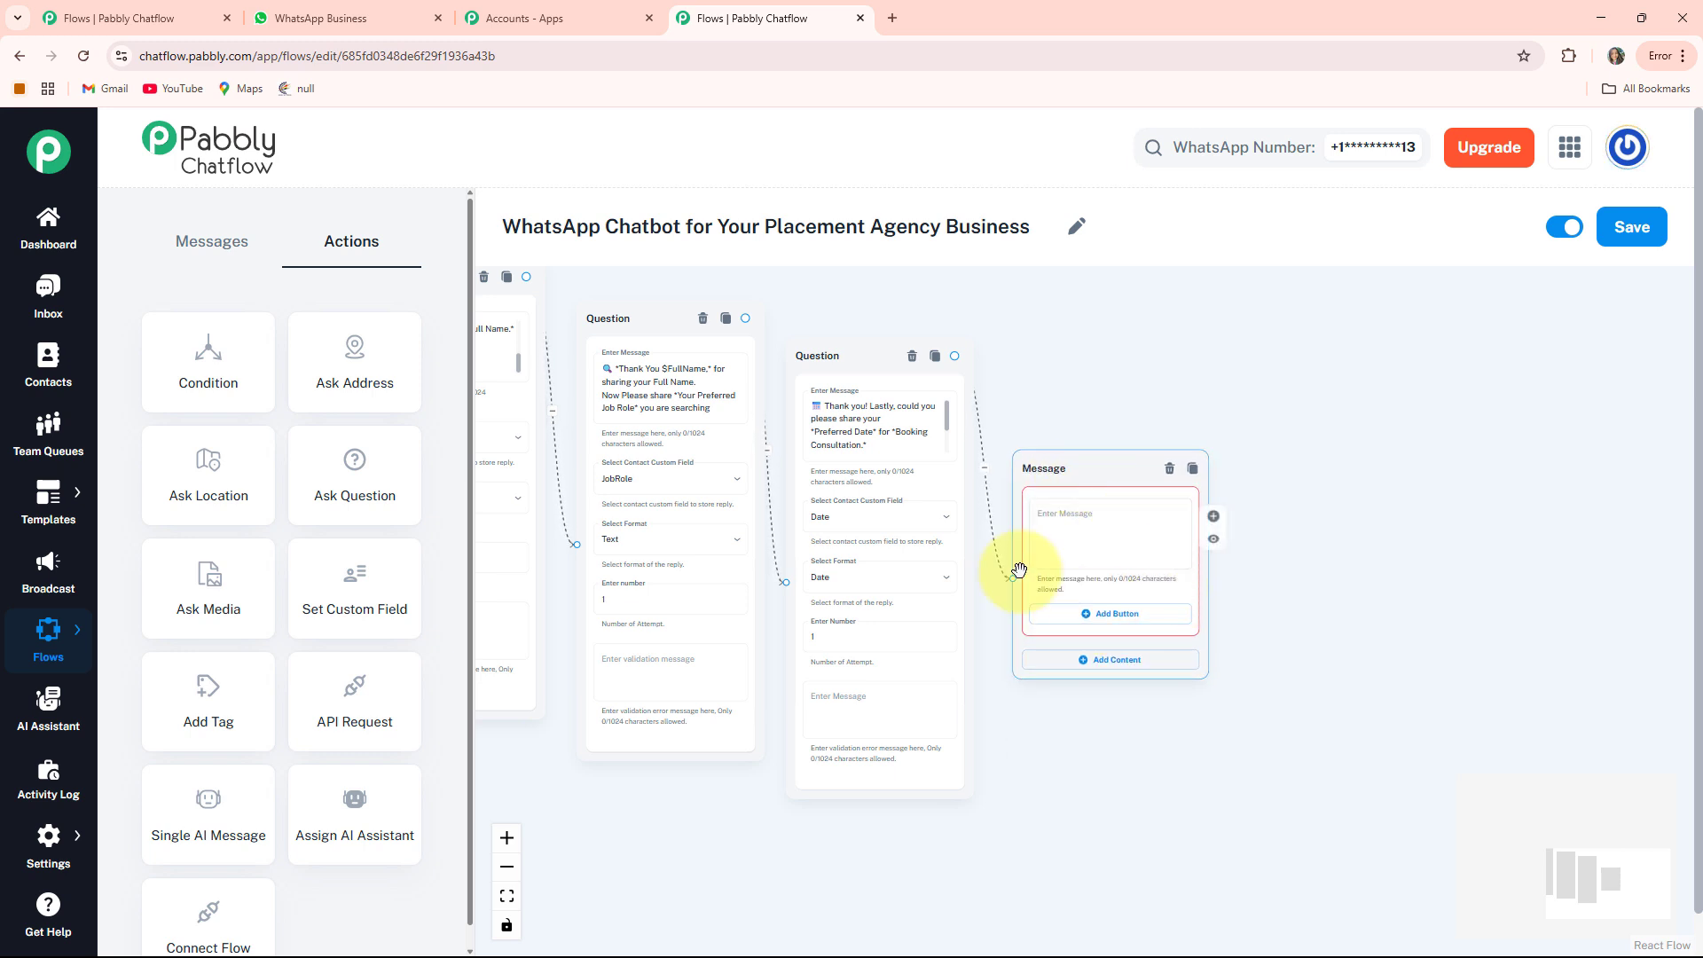
{"action": "left_click_drag", "start_coordinate": [1375, 647], "coordinate": [1236, 662]}
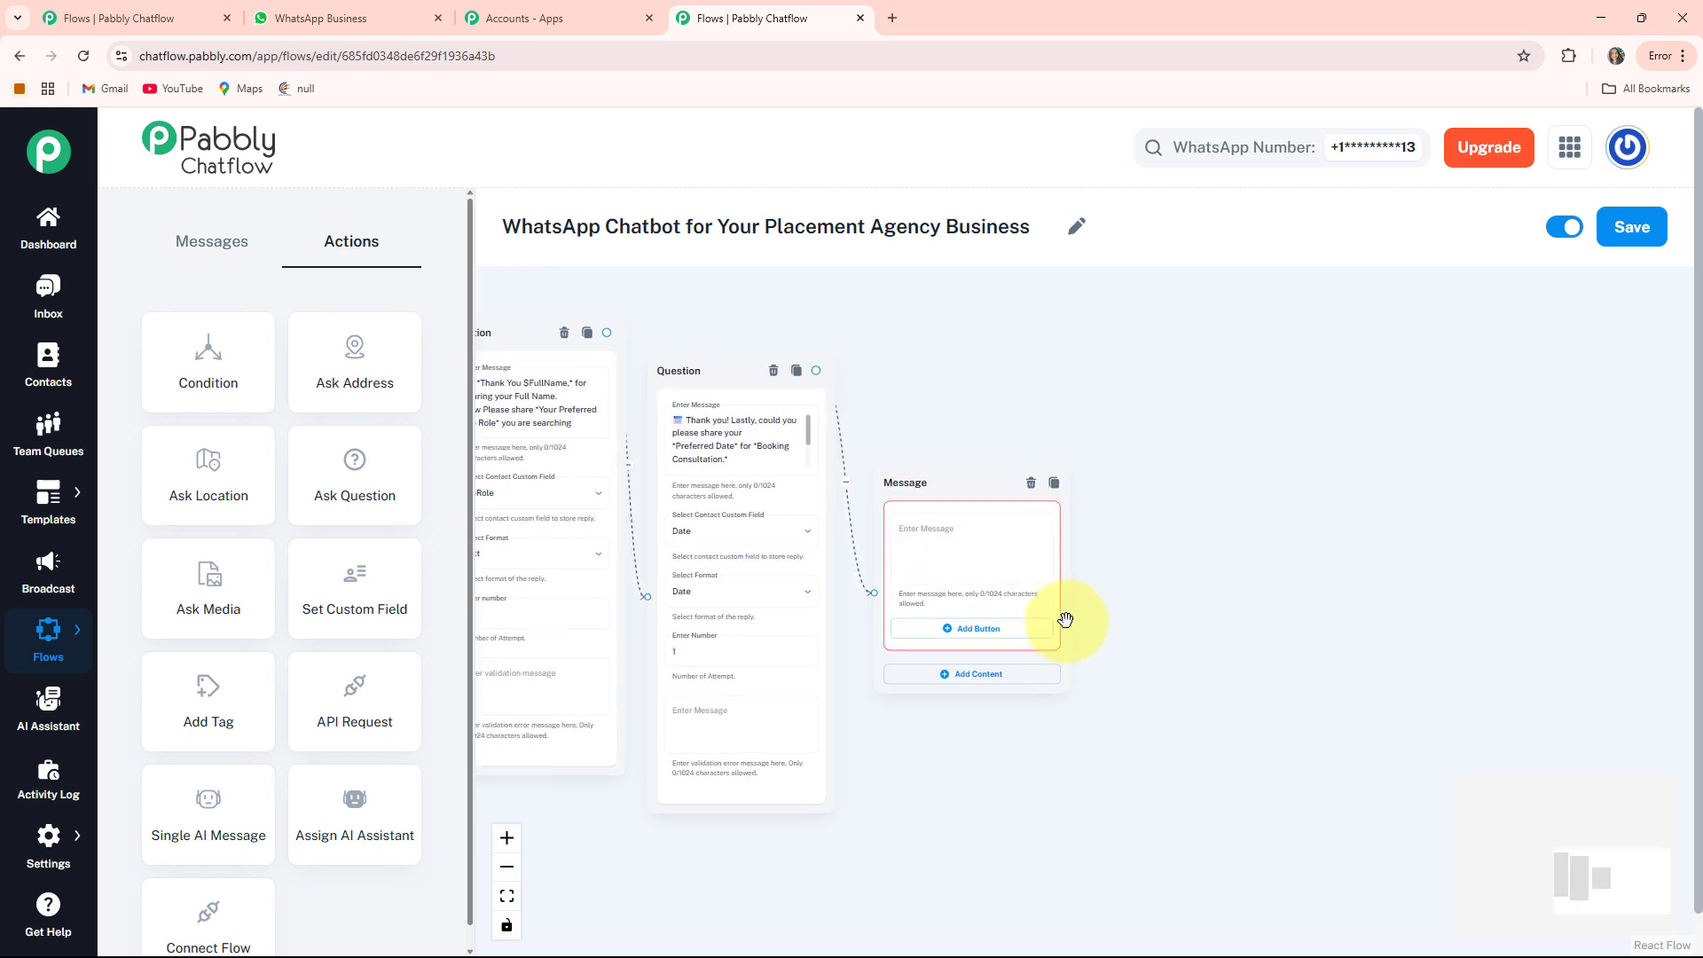
{"action": "scroll", "coordinate": [1065, 619], "scroll_direction": "up", "scroll_amount": 3}
{"action": "left_click", "coordinate": [882, 473]}
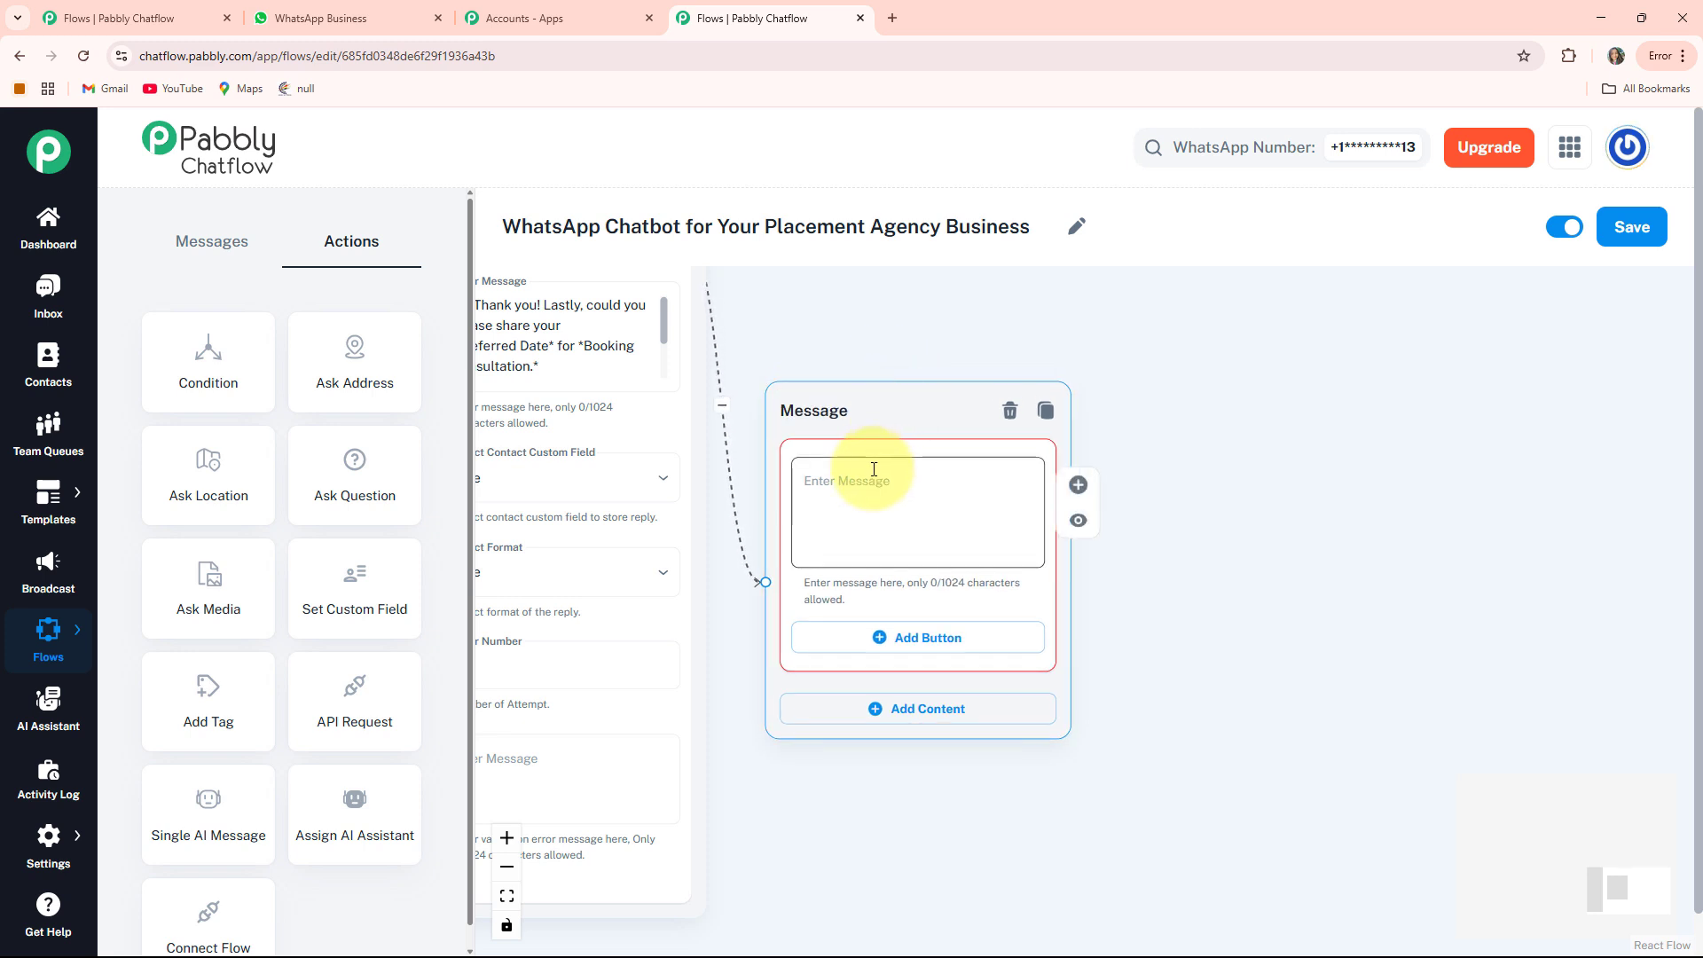
{"action": "key", "text": "ctrl+v"}
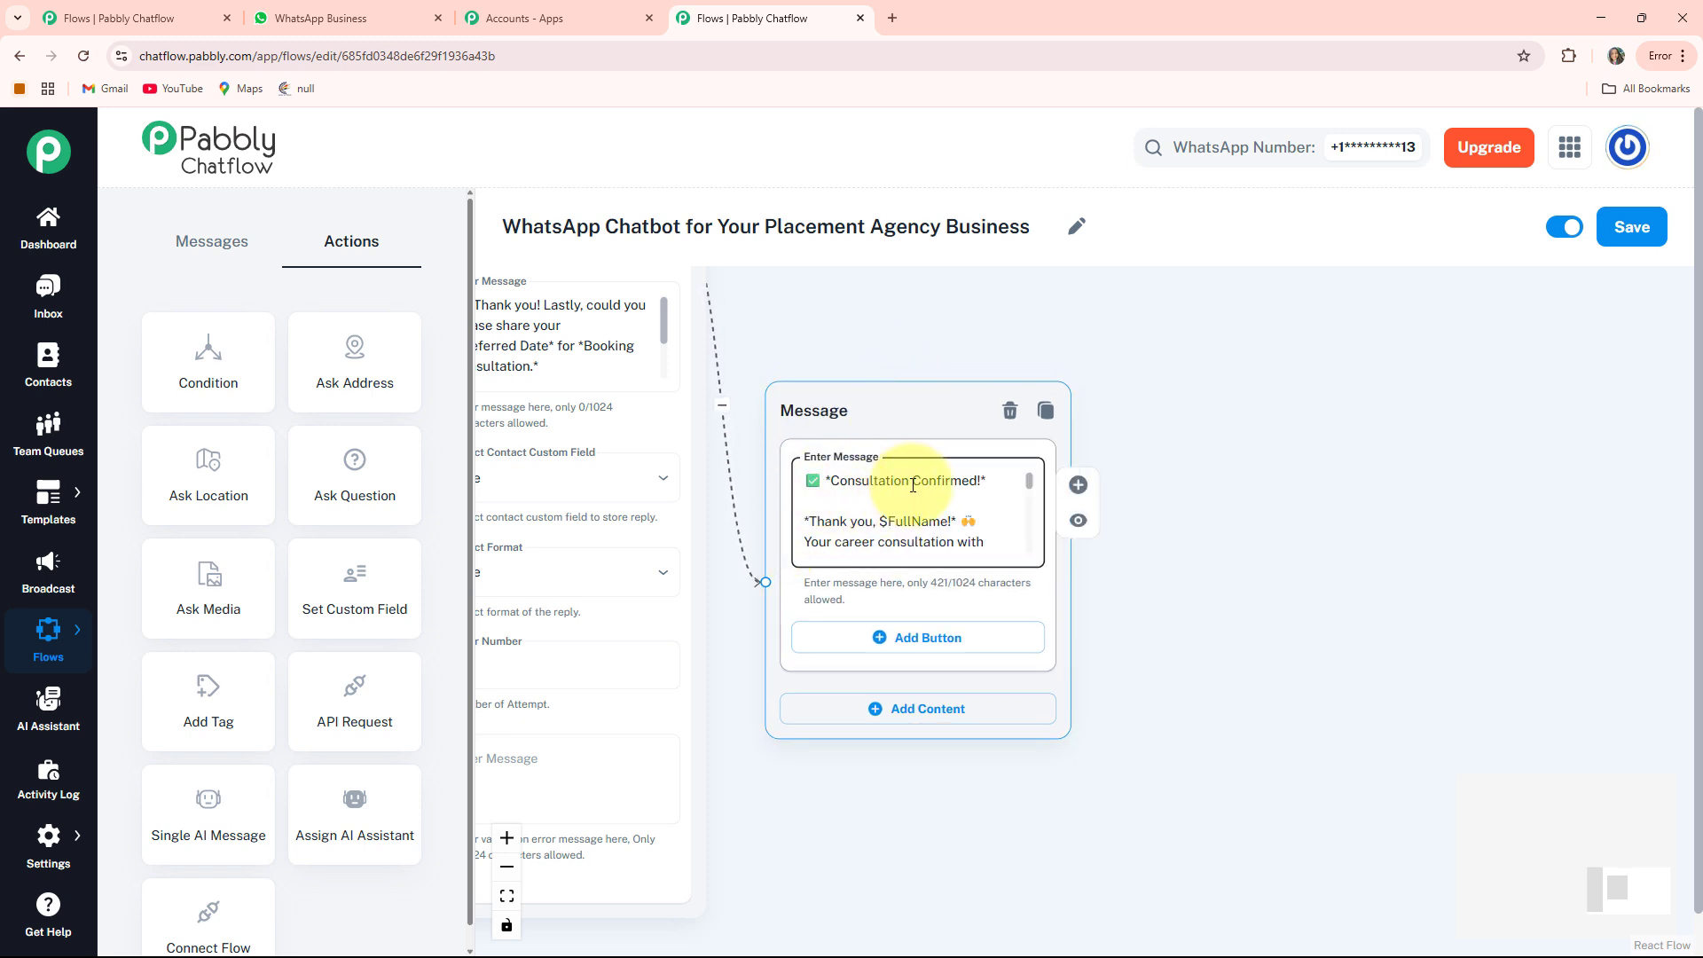
{"action": "left_click", "coordinate": [918, 535]}
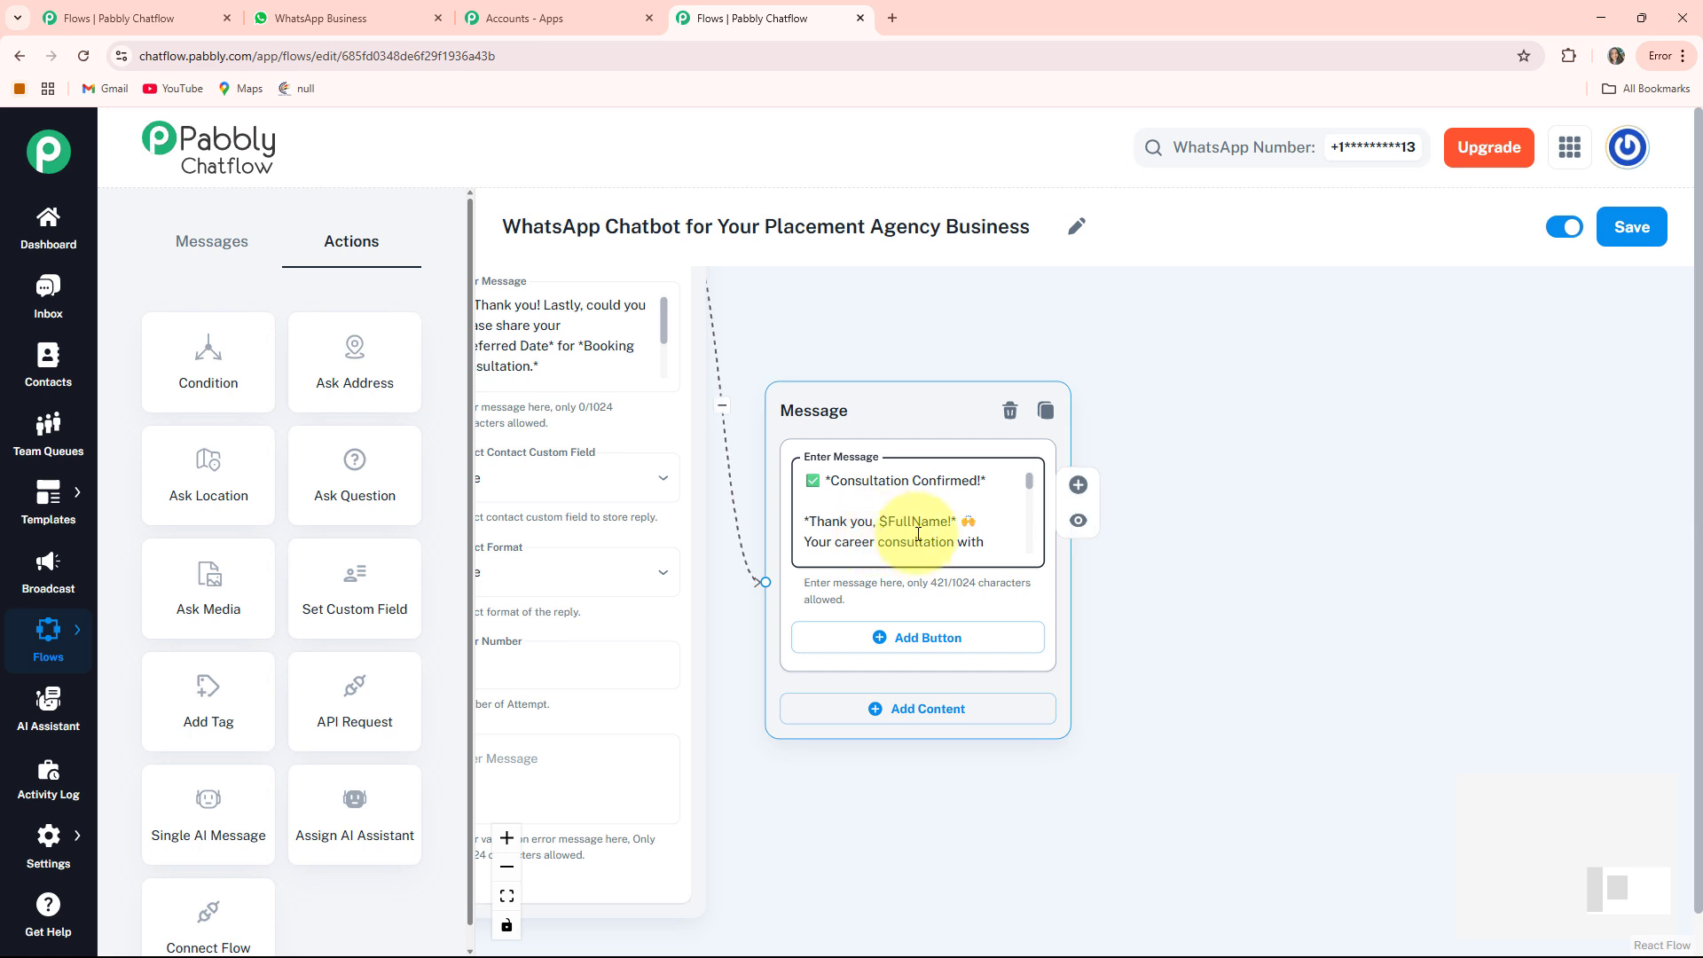
{"action": "scroll", "coordinate": [928, 530], "scroll_direction": "down", "scroll_amount": 5}
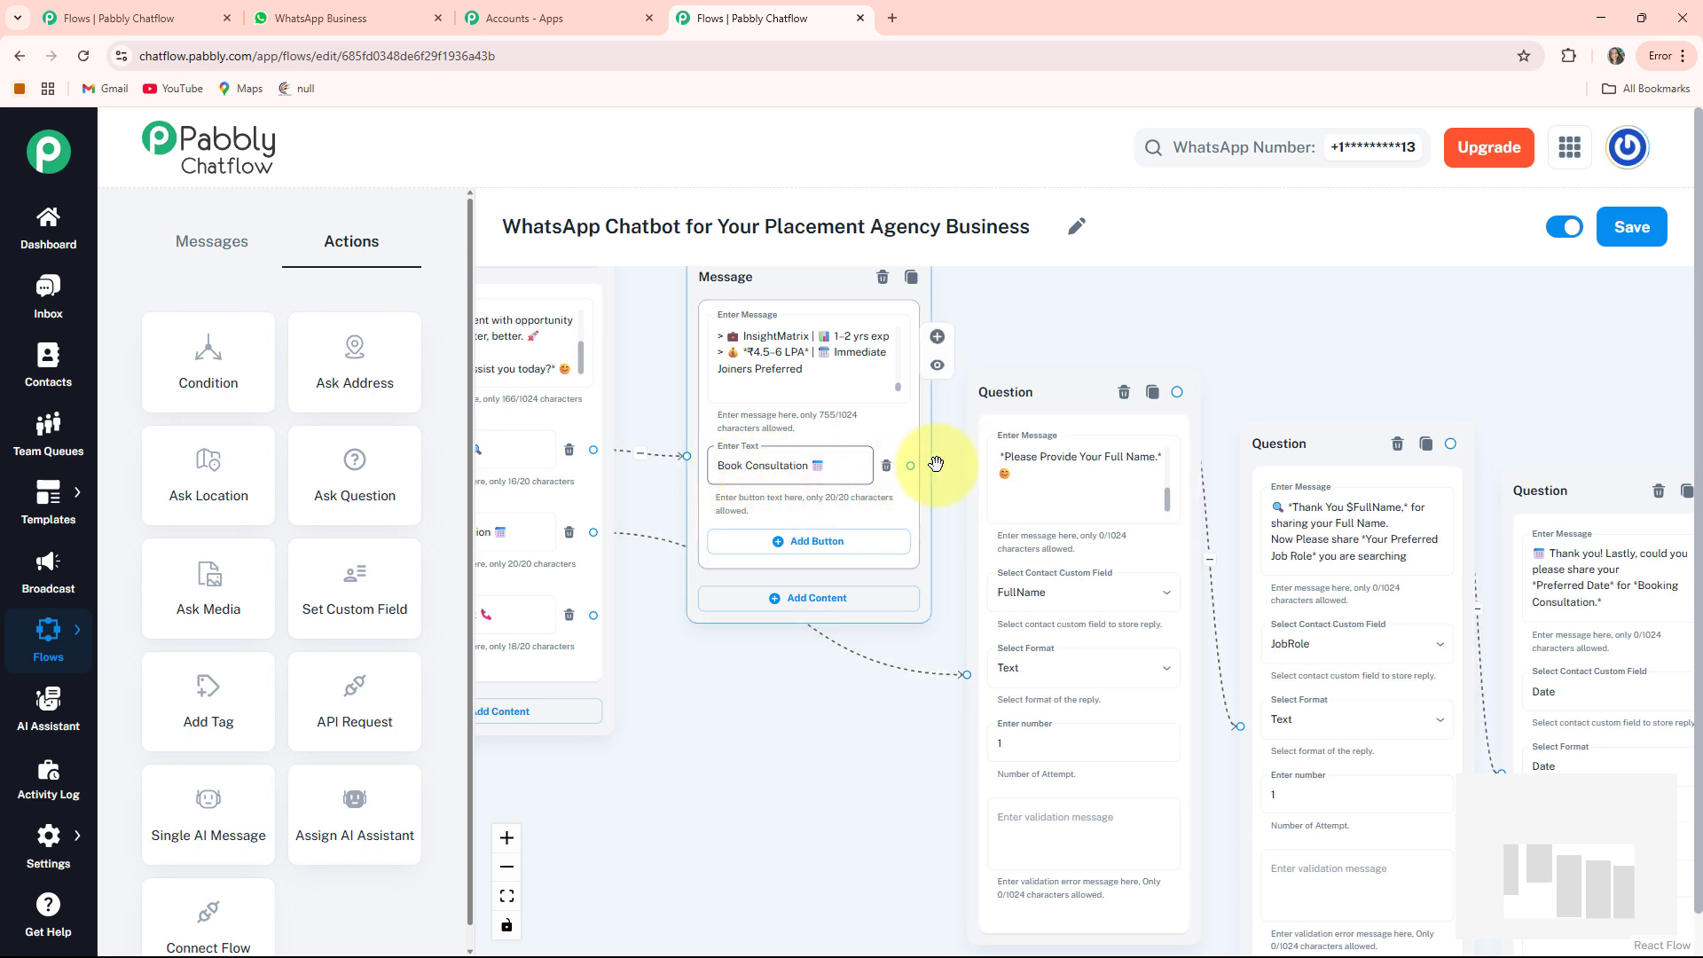
Connect the Book Consultation button to the full-name question
{"action": "left_click_drag", "start_coordinate": [911, 467], "coordinate": [930, 490]}
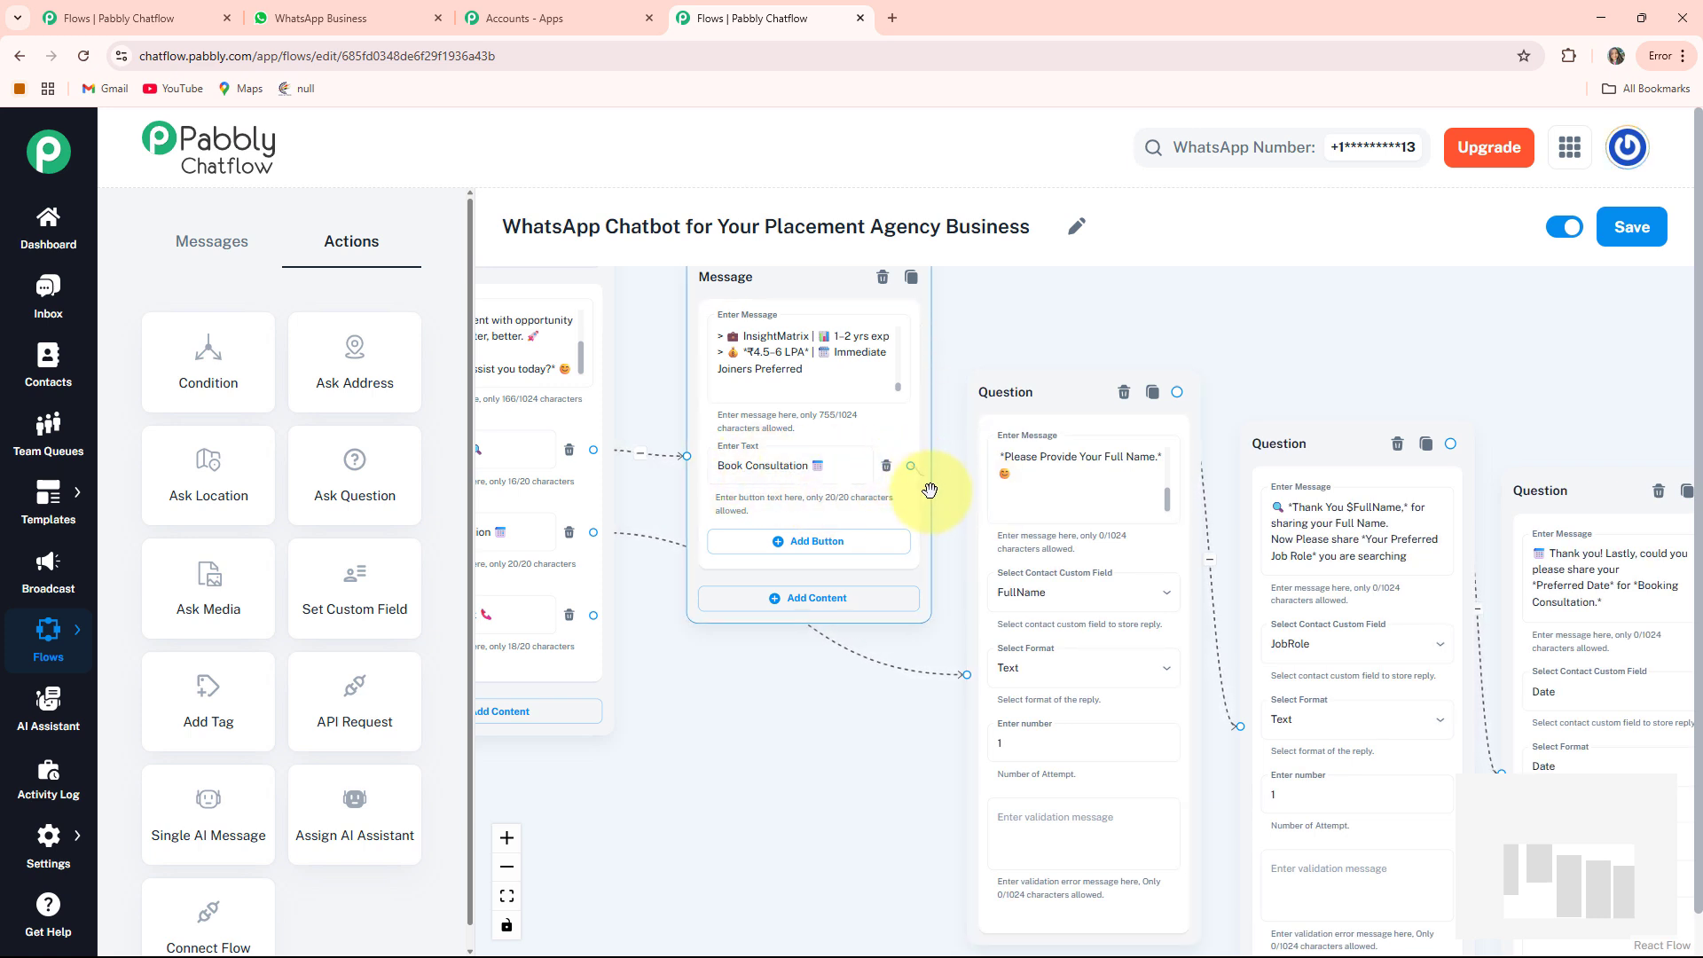
{"action": "left_click_drag", "start_coordinate": [943, 612], "coordinate": [976, 672]}
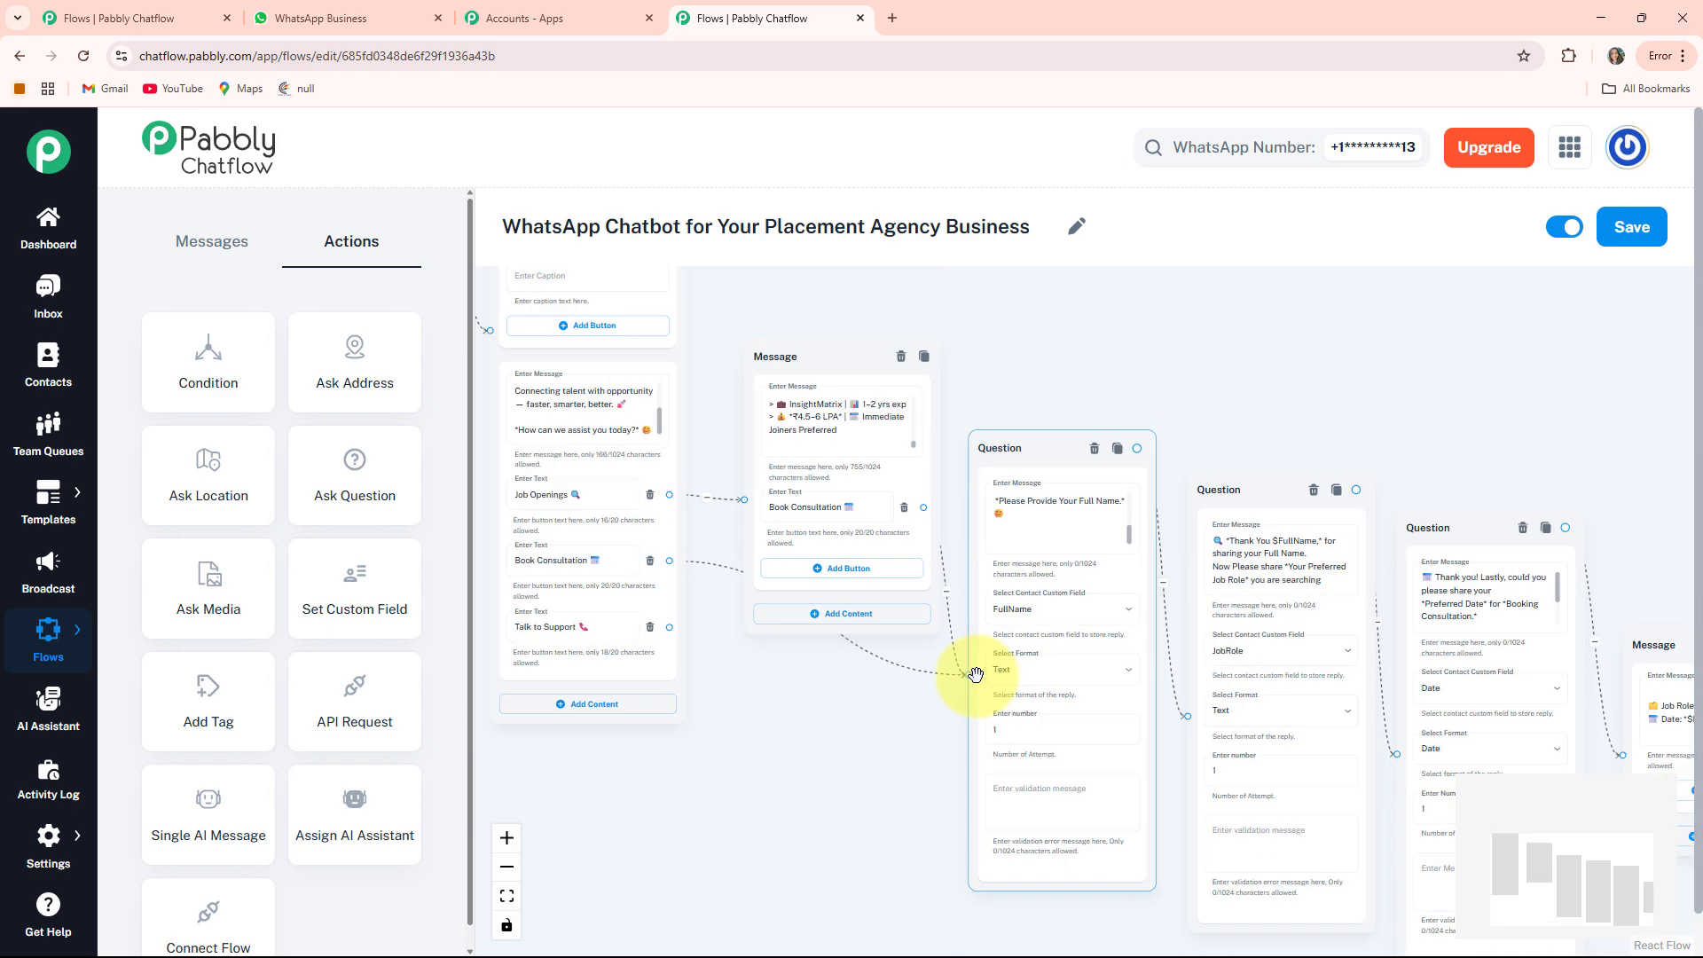
{"action": "scroll", "coordinate": [976, 672], "scroll_direction": "down", "scroll_amount": 2}
{"action": "left_click_drag", "start_coordinate": [875, 769], "coordinate": [829, 711]}
Drag a new link from the Talk to Support button to bring up the content-type chooser
{"action": "left_click", "coordinate": [1410, 510]}
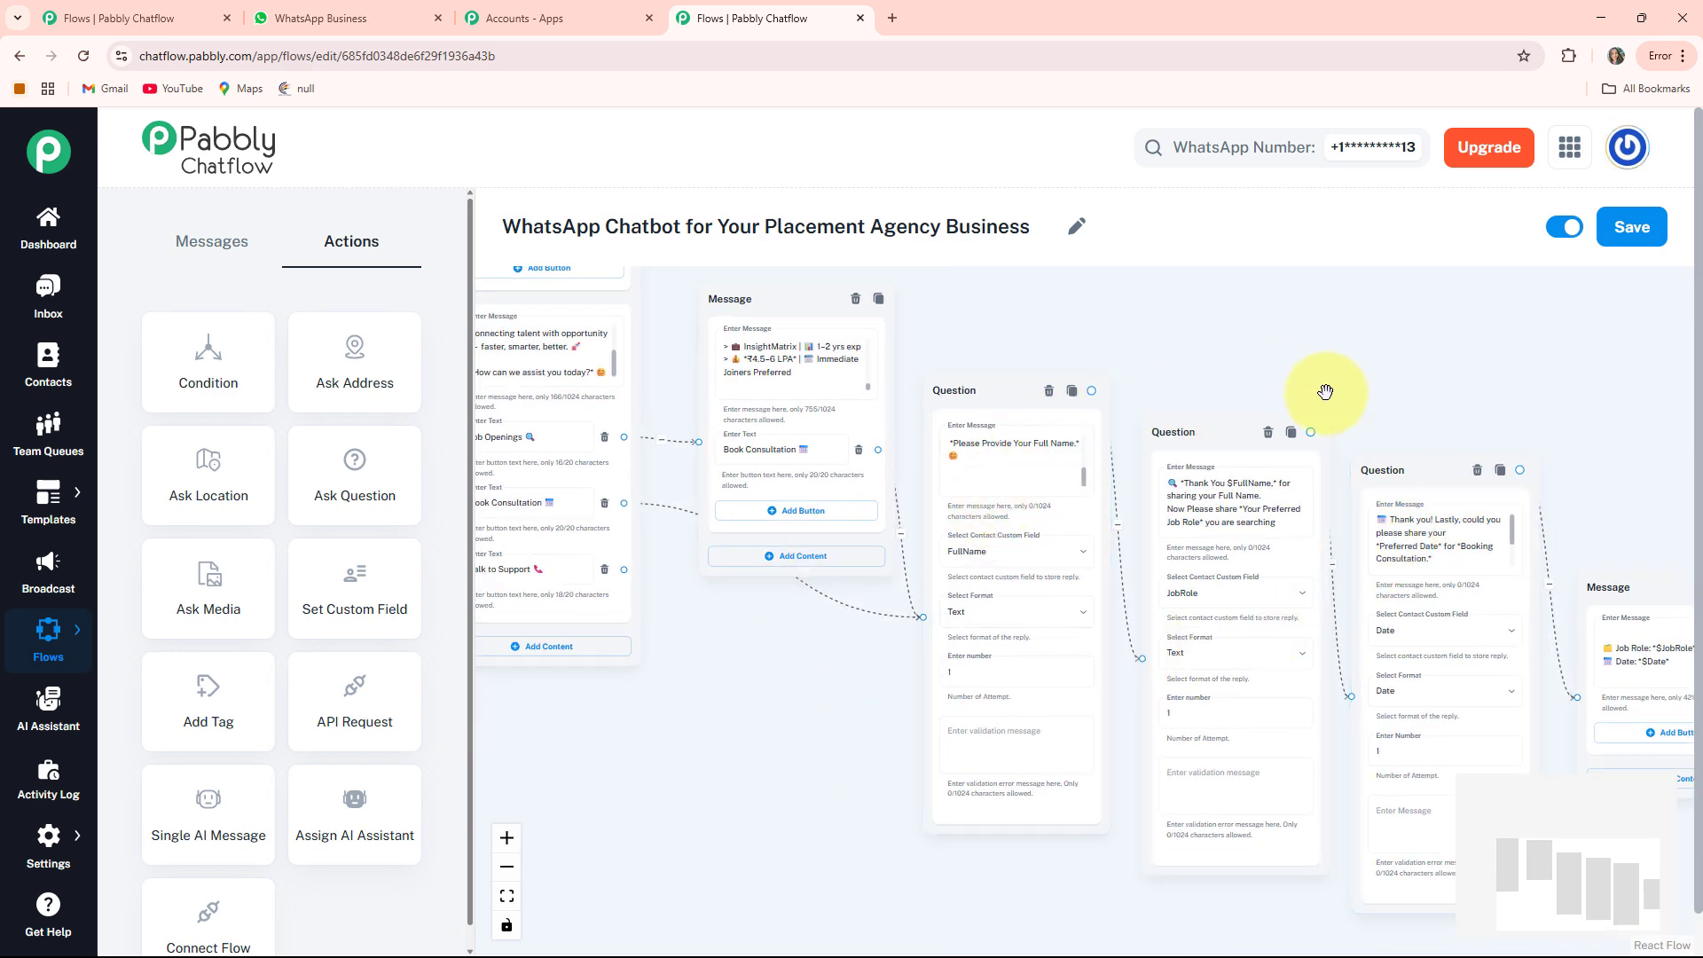
{"action": "left_click_drag", "start_coordinate": [739, 741], "coordinate": [1022, 769]}
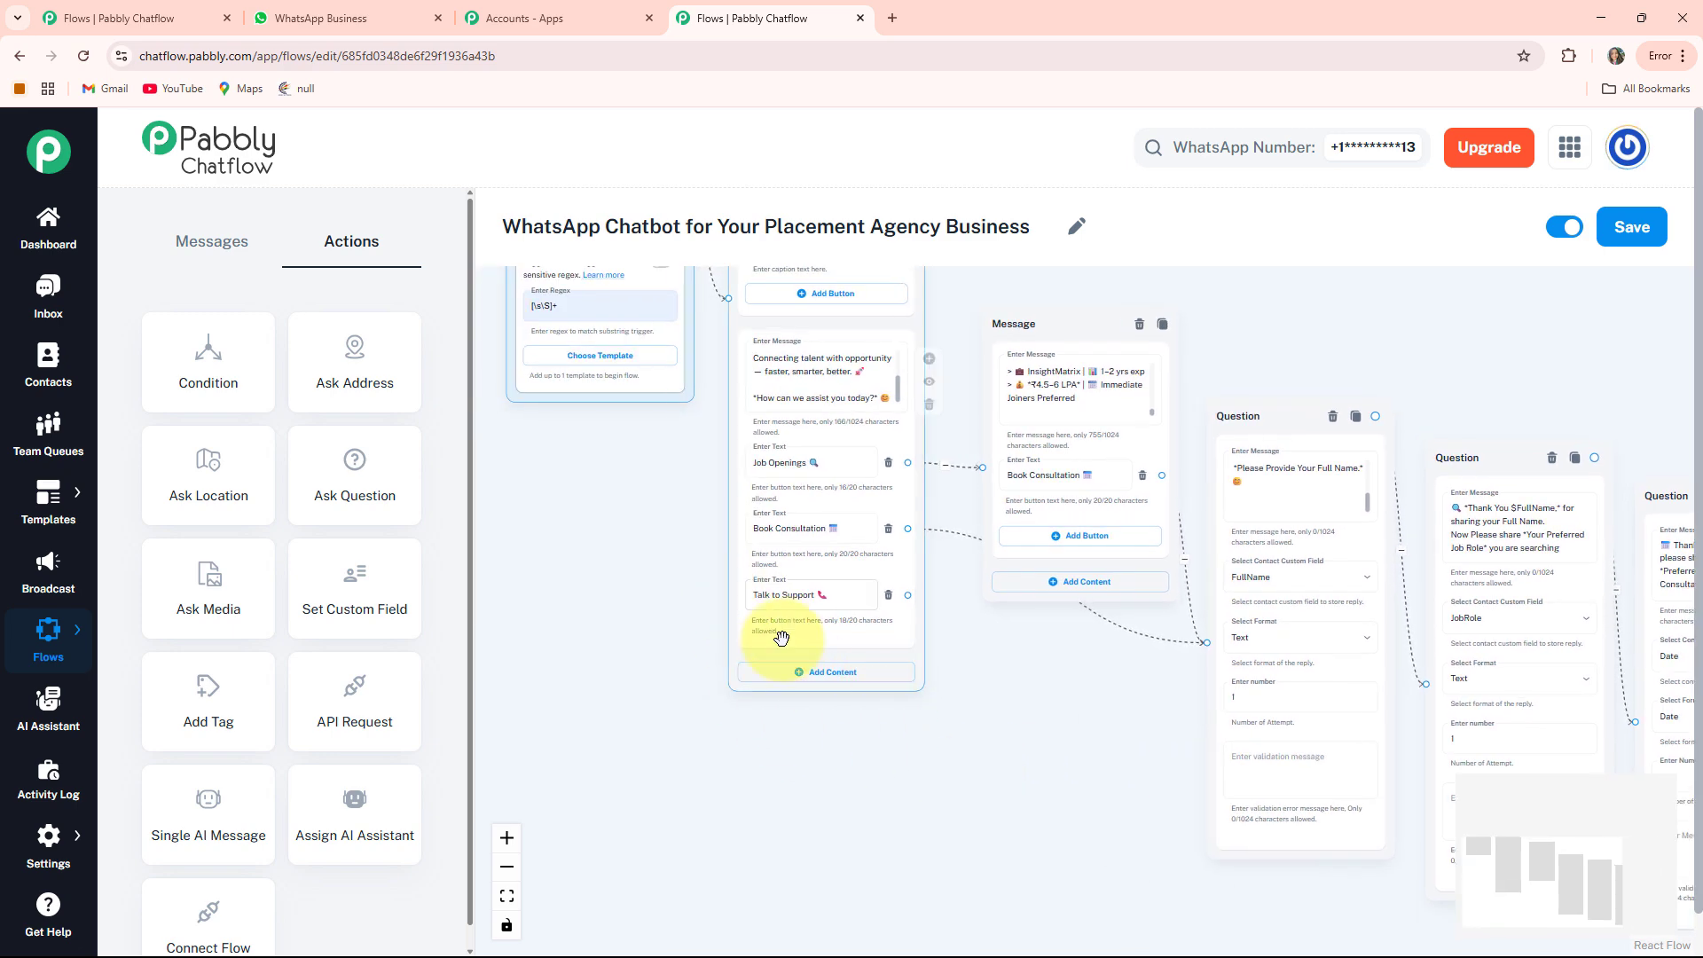
{"action": "scroll", "coordinate": [799, 634], "scroll_direction": "up", "scroll_amount": 3}
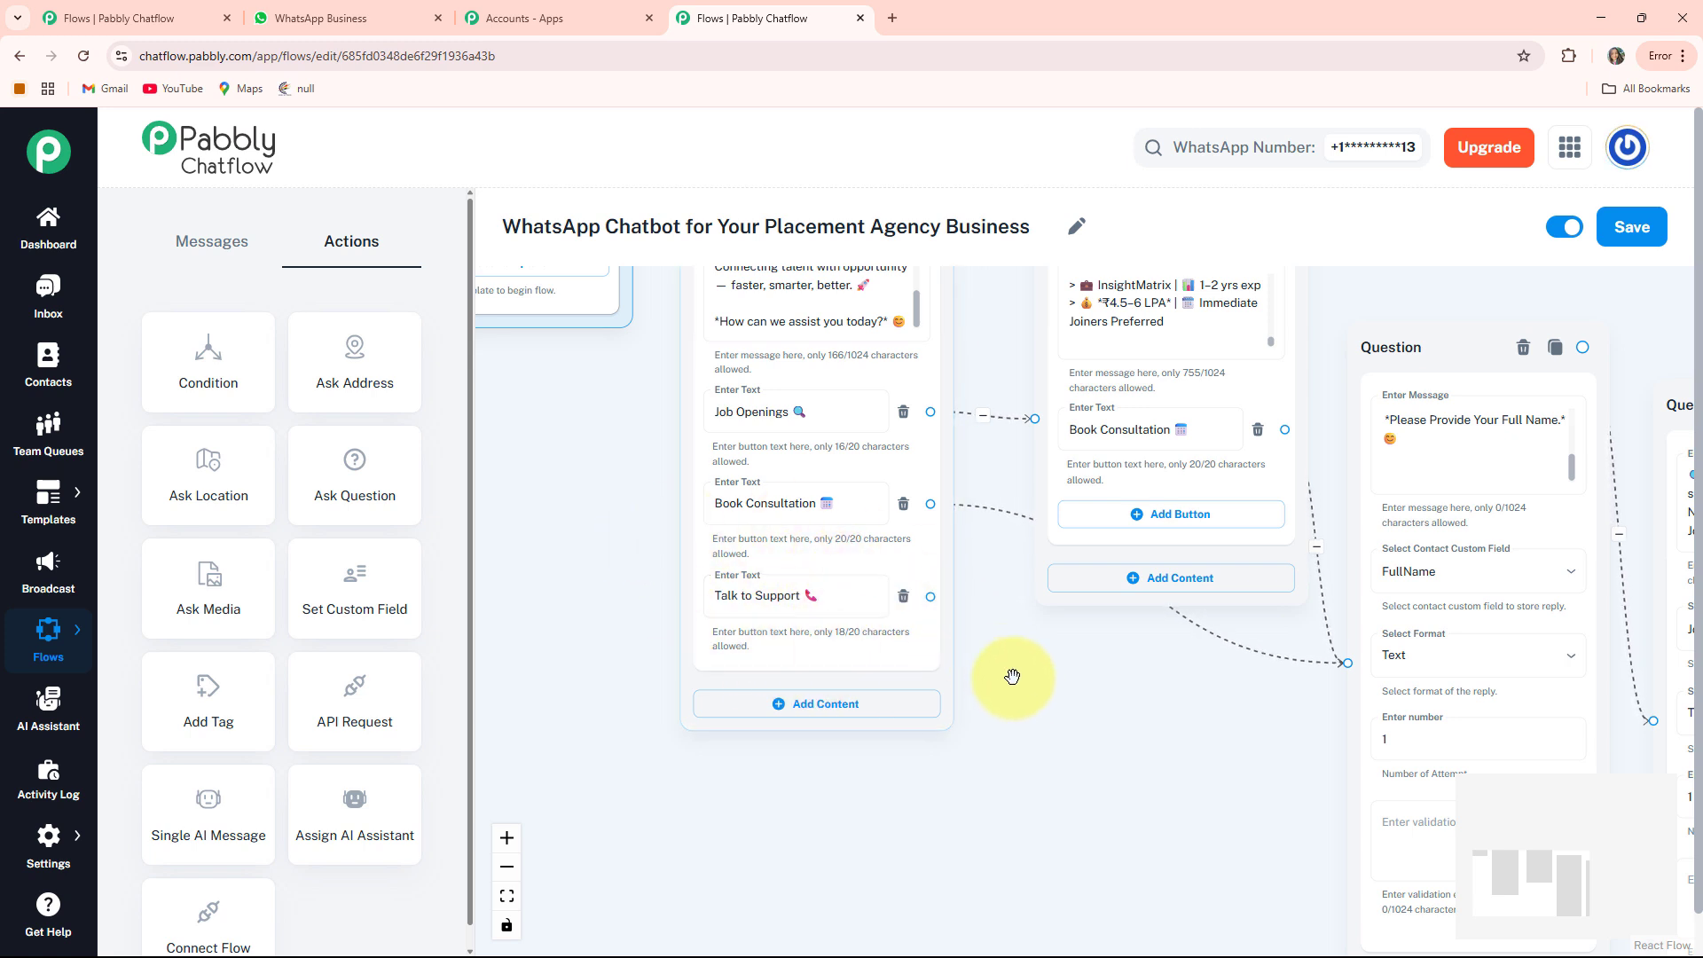
{"action": "scroll", "coordinate": [1006, 677], "scroll_direction": "down", "scroll_amount": 2}
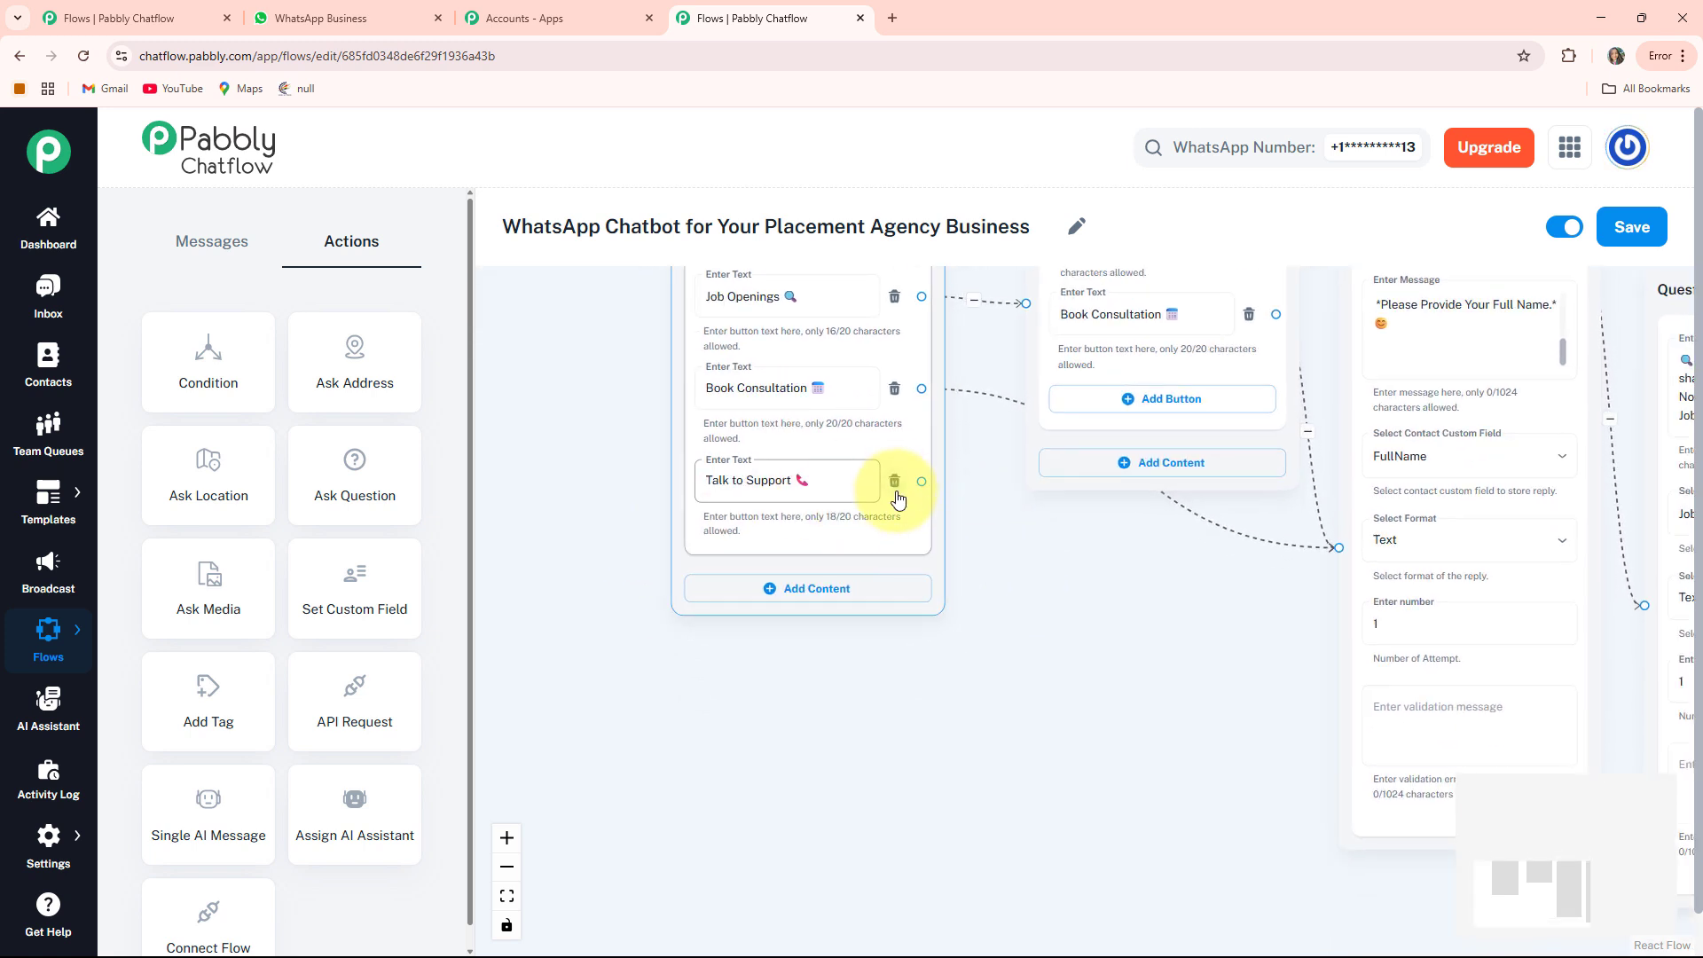
{"action": "left_click_drag", "start_coordinate": [923, 480], "coordinate": [891, 635]}
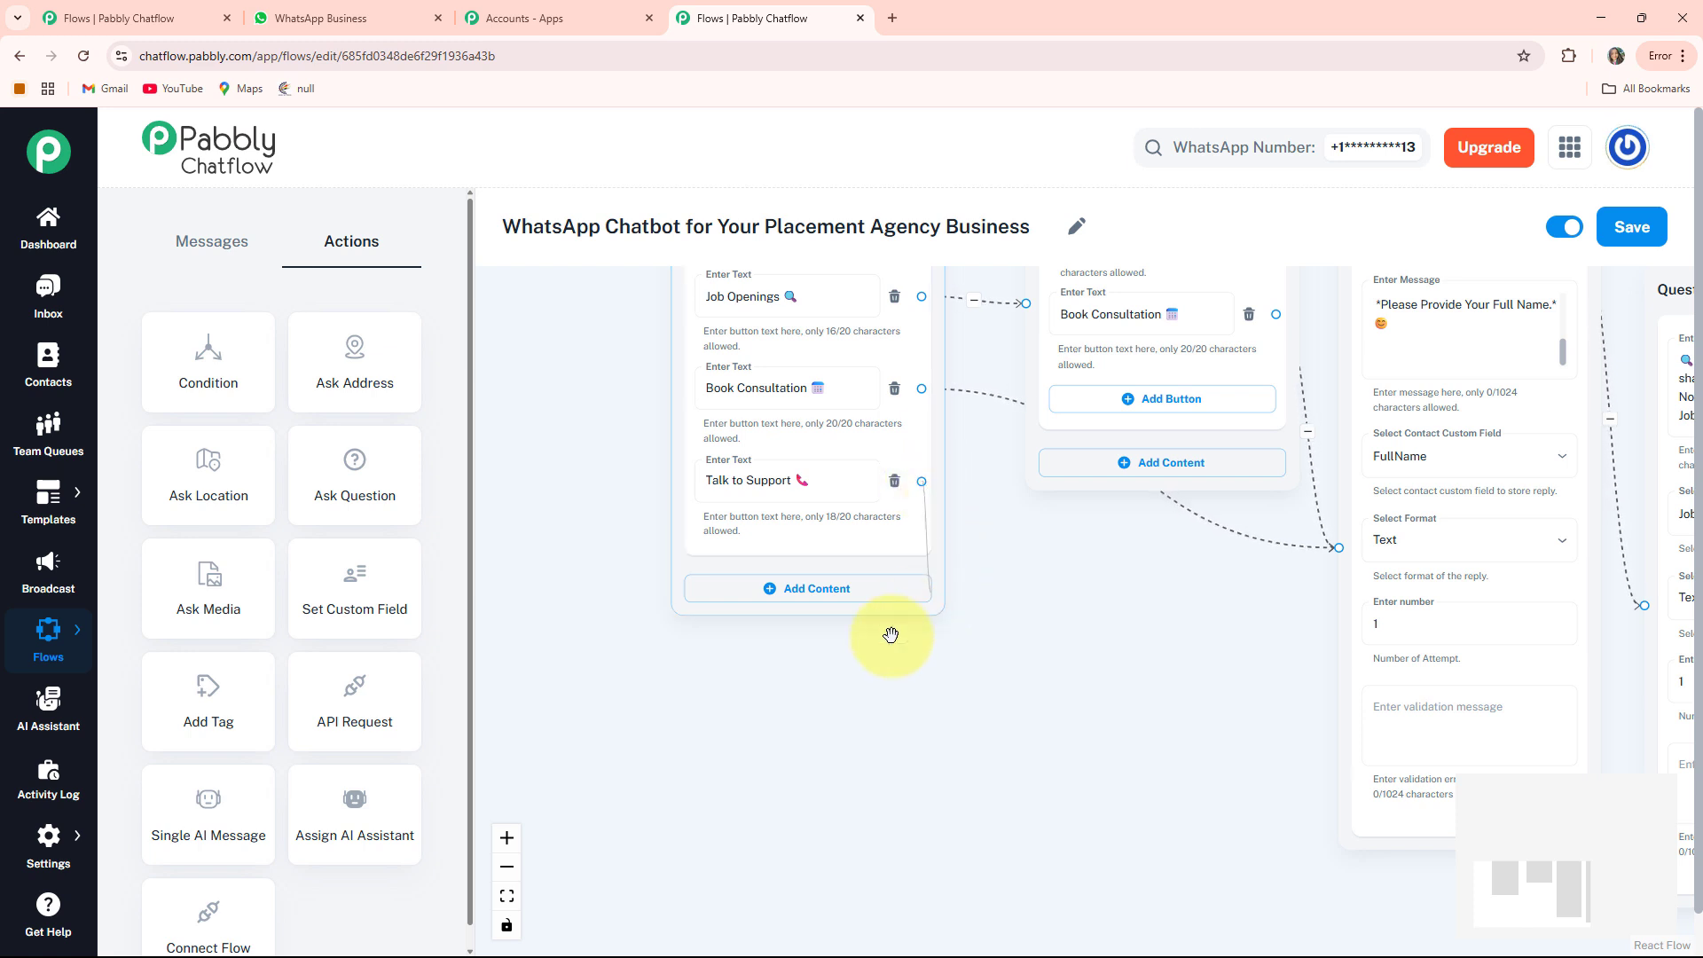
{"action": "left_click_drag", "start_coordinate": [858, 720], "coordinate": [857, 725]}
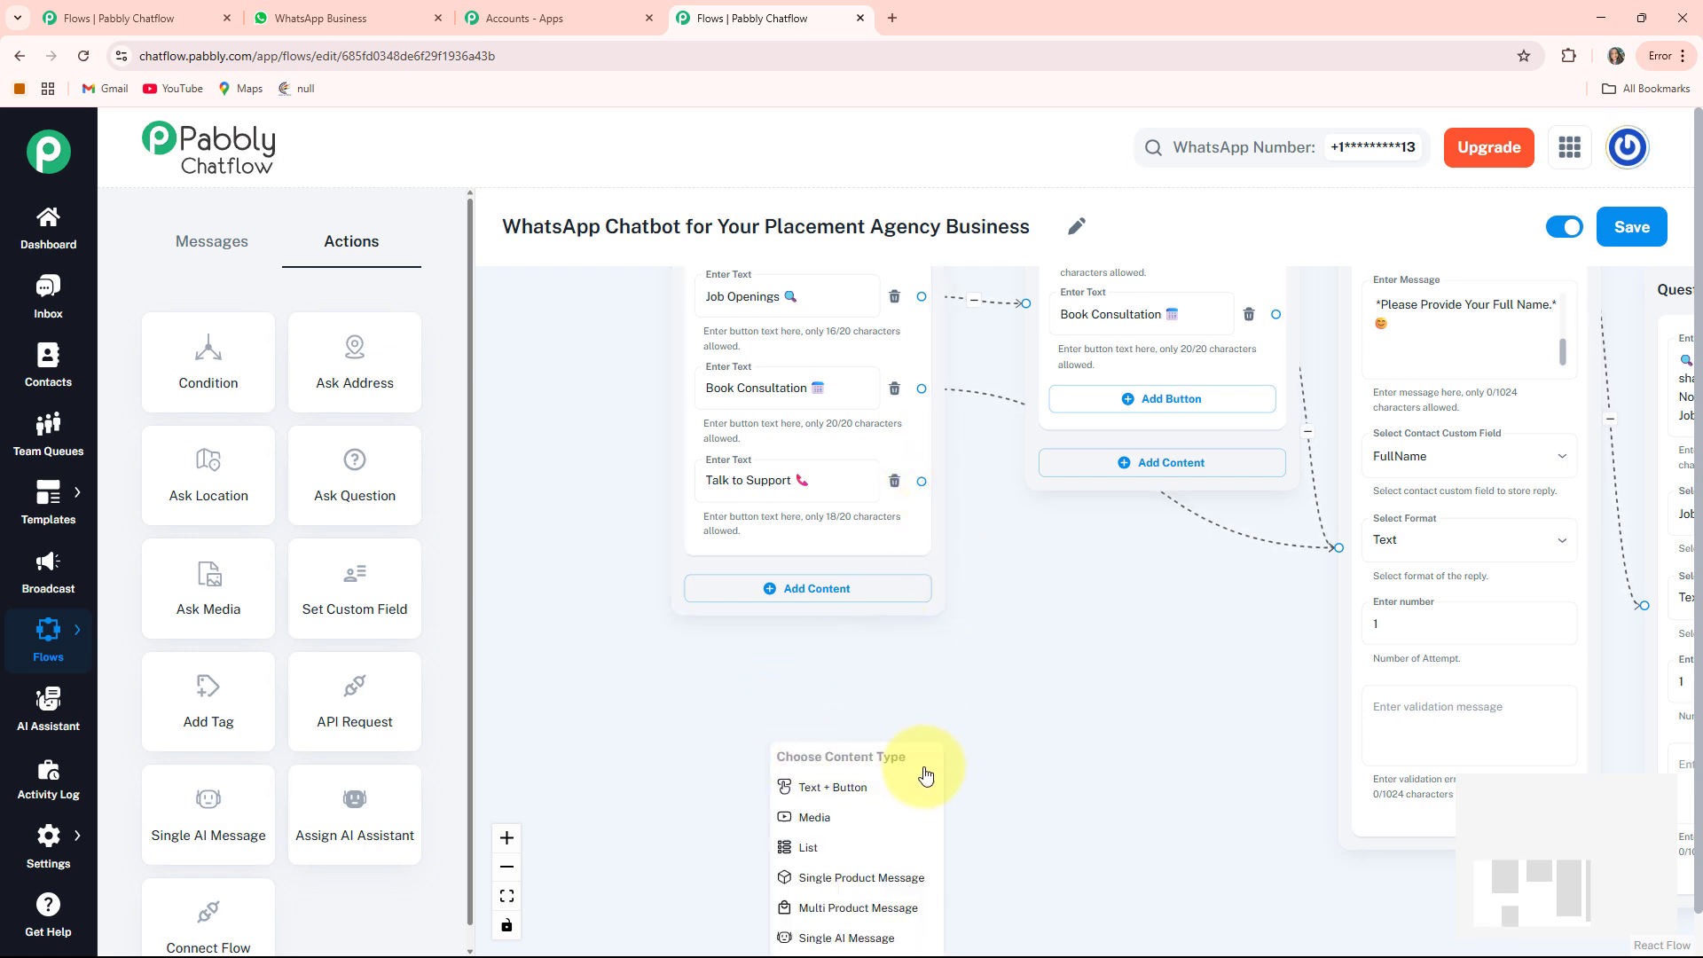
Add a Text + Button message with CareerLink support details and office hours, then fit the flow in view
{"action": "left_click", "coordinate": [854, 788]}
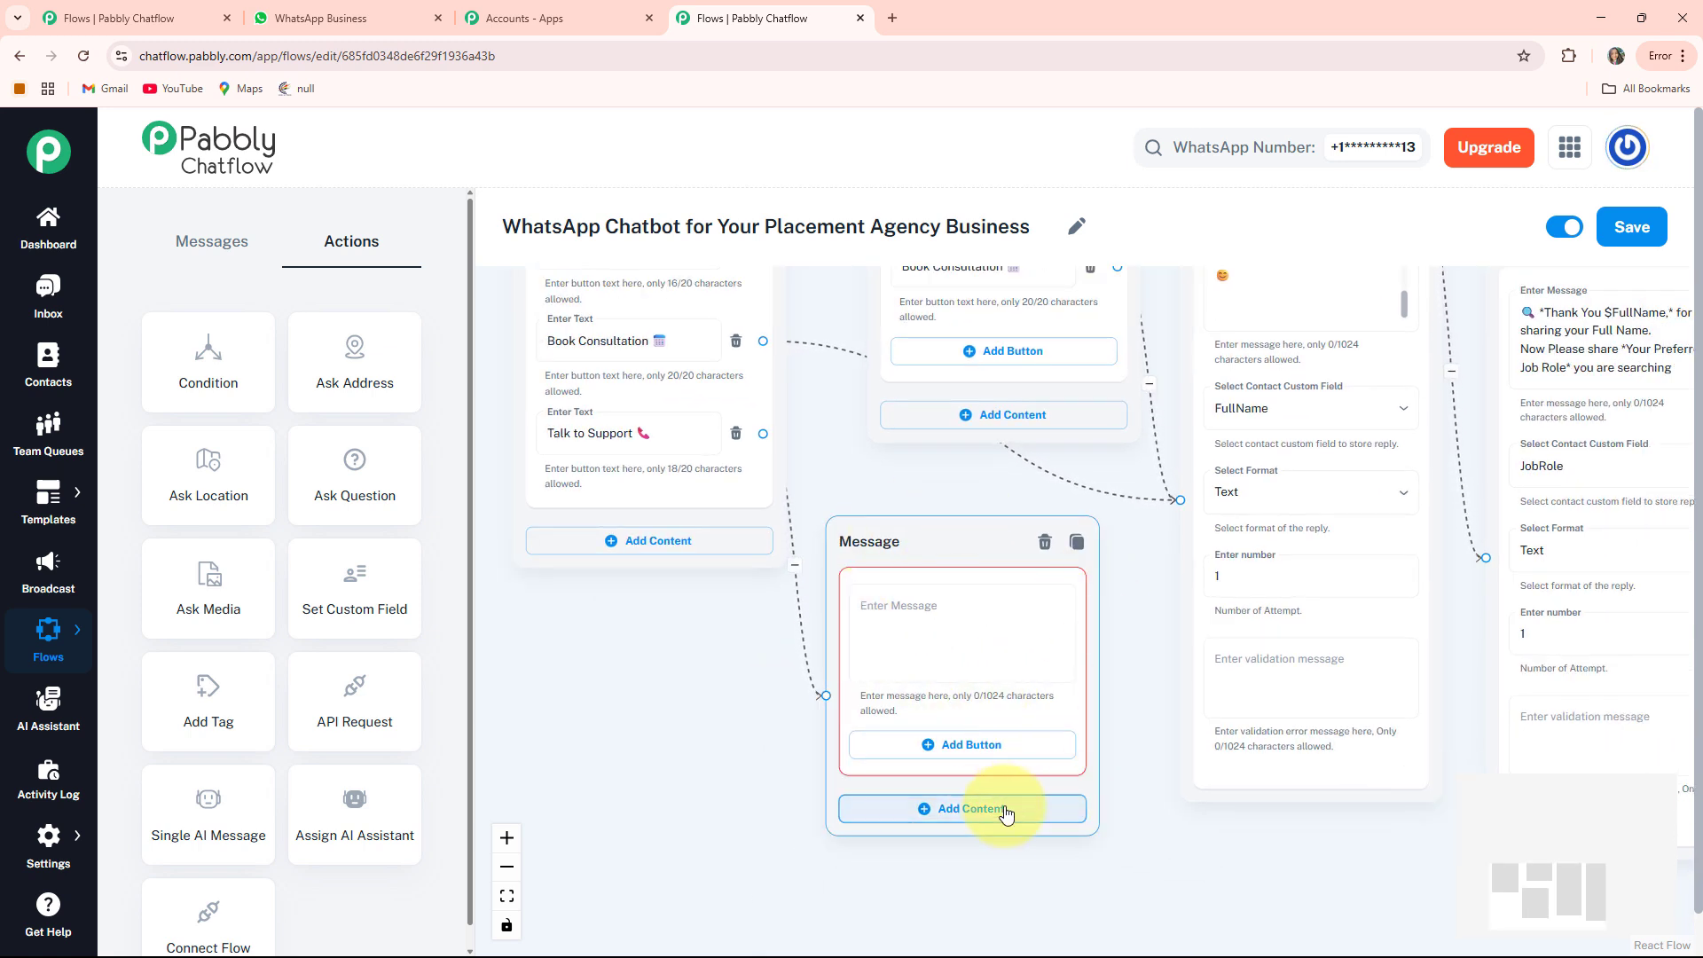
{"action": "left_click", "coordinate": [938, 635]}
{"action": "key", "text": "ctrl+v"}
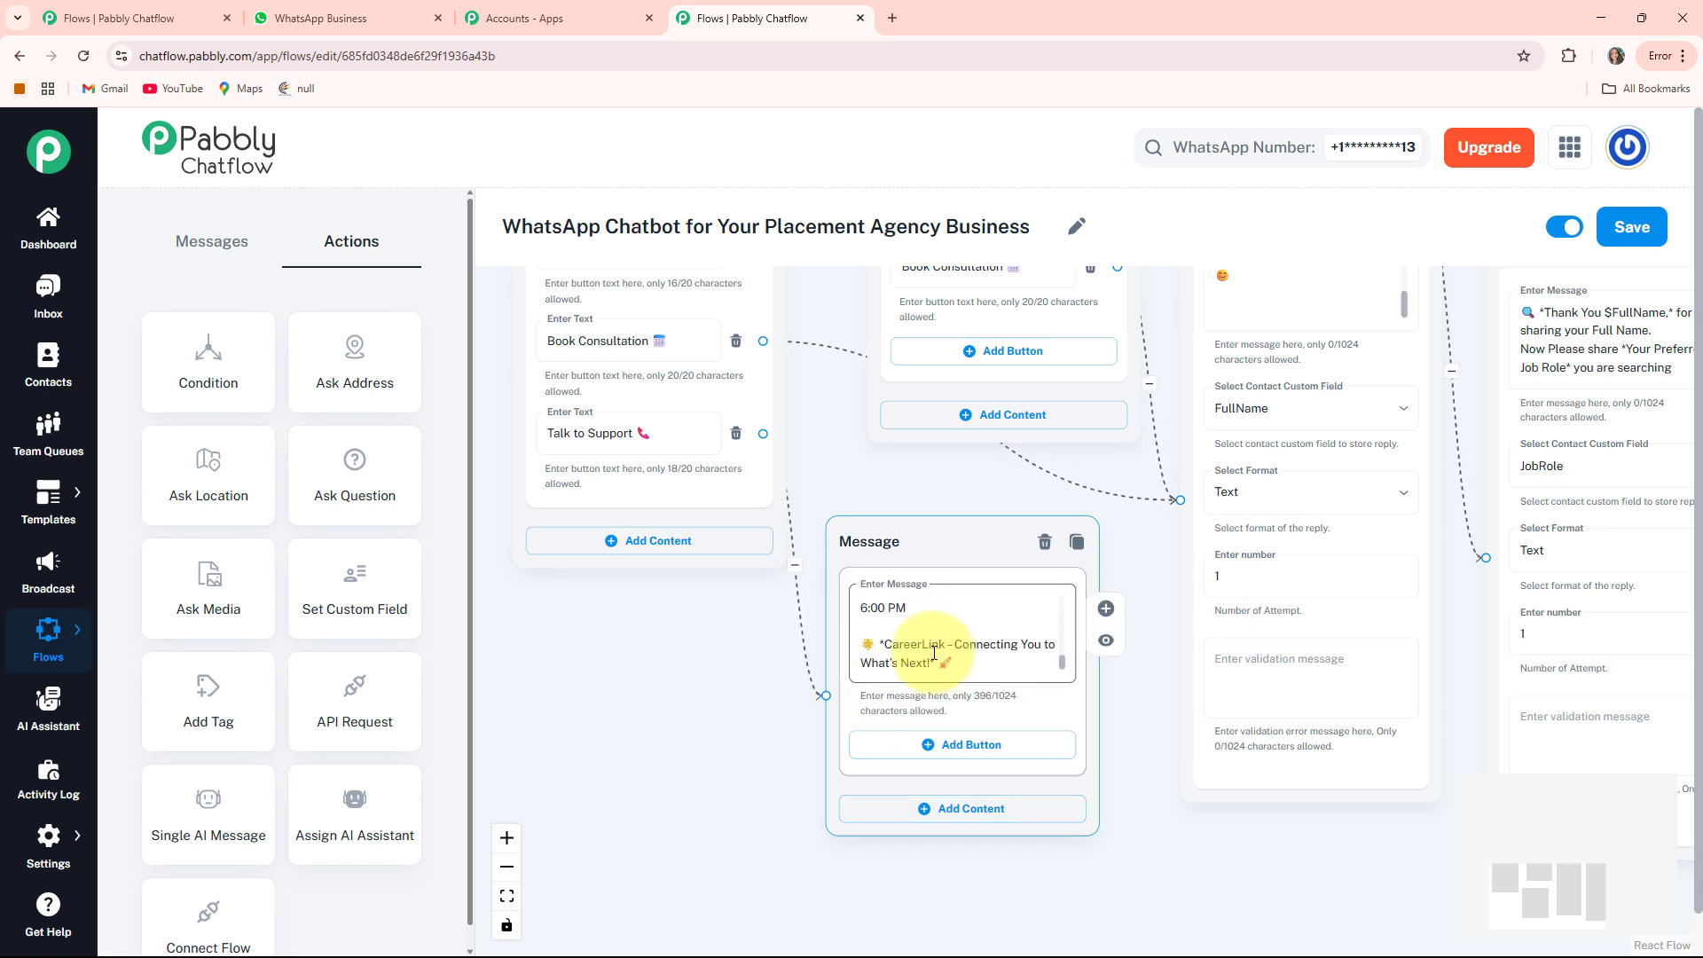
{"action": "left_click", "coordinate": [507, 897]}
{"action": "left_click_drag", "start_coordinate": [728, 817], "coordinate": [658, 779]}
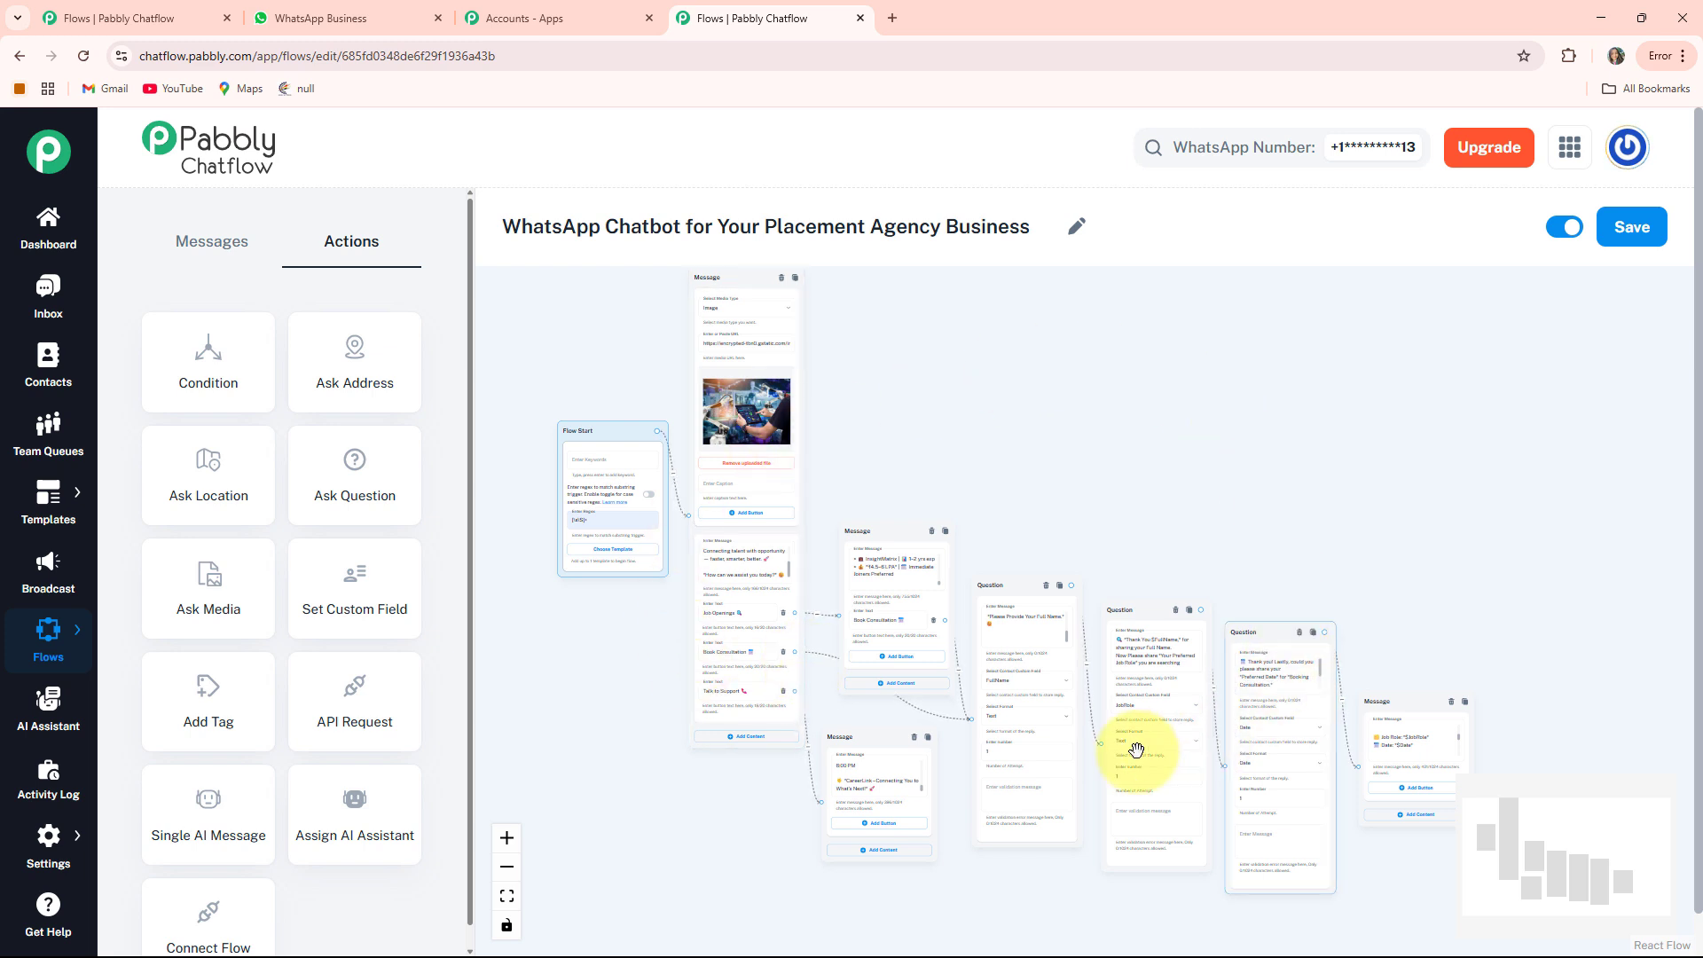
Save the finished placement-agency flow so the update is confirmed
{"action": "left_click", "coordinate": [1644, 222]}
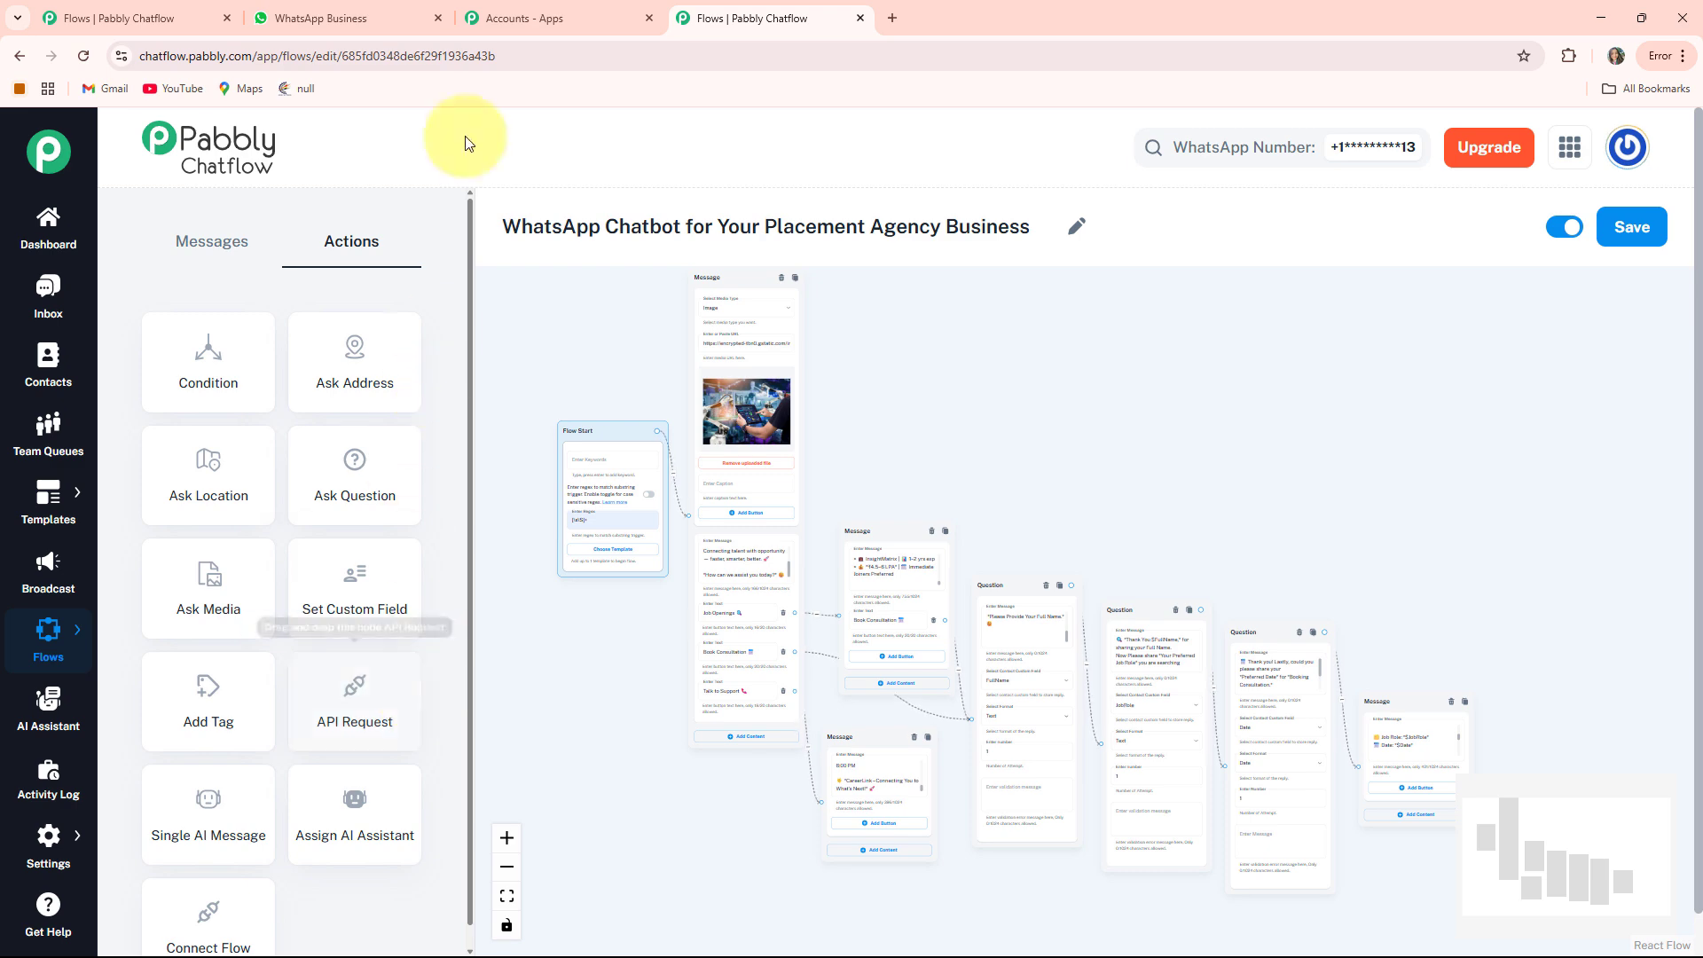
Review the Placement Agency WhatsApp chat's bot replies: job openings, consultation booking and support messages
{"action": "left_click", "coordinate": [384, 16]}
{"action": "scroll", "coordinate": [839, 628], "scroll_direction": "up", "scroll_amount": 10}
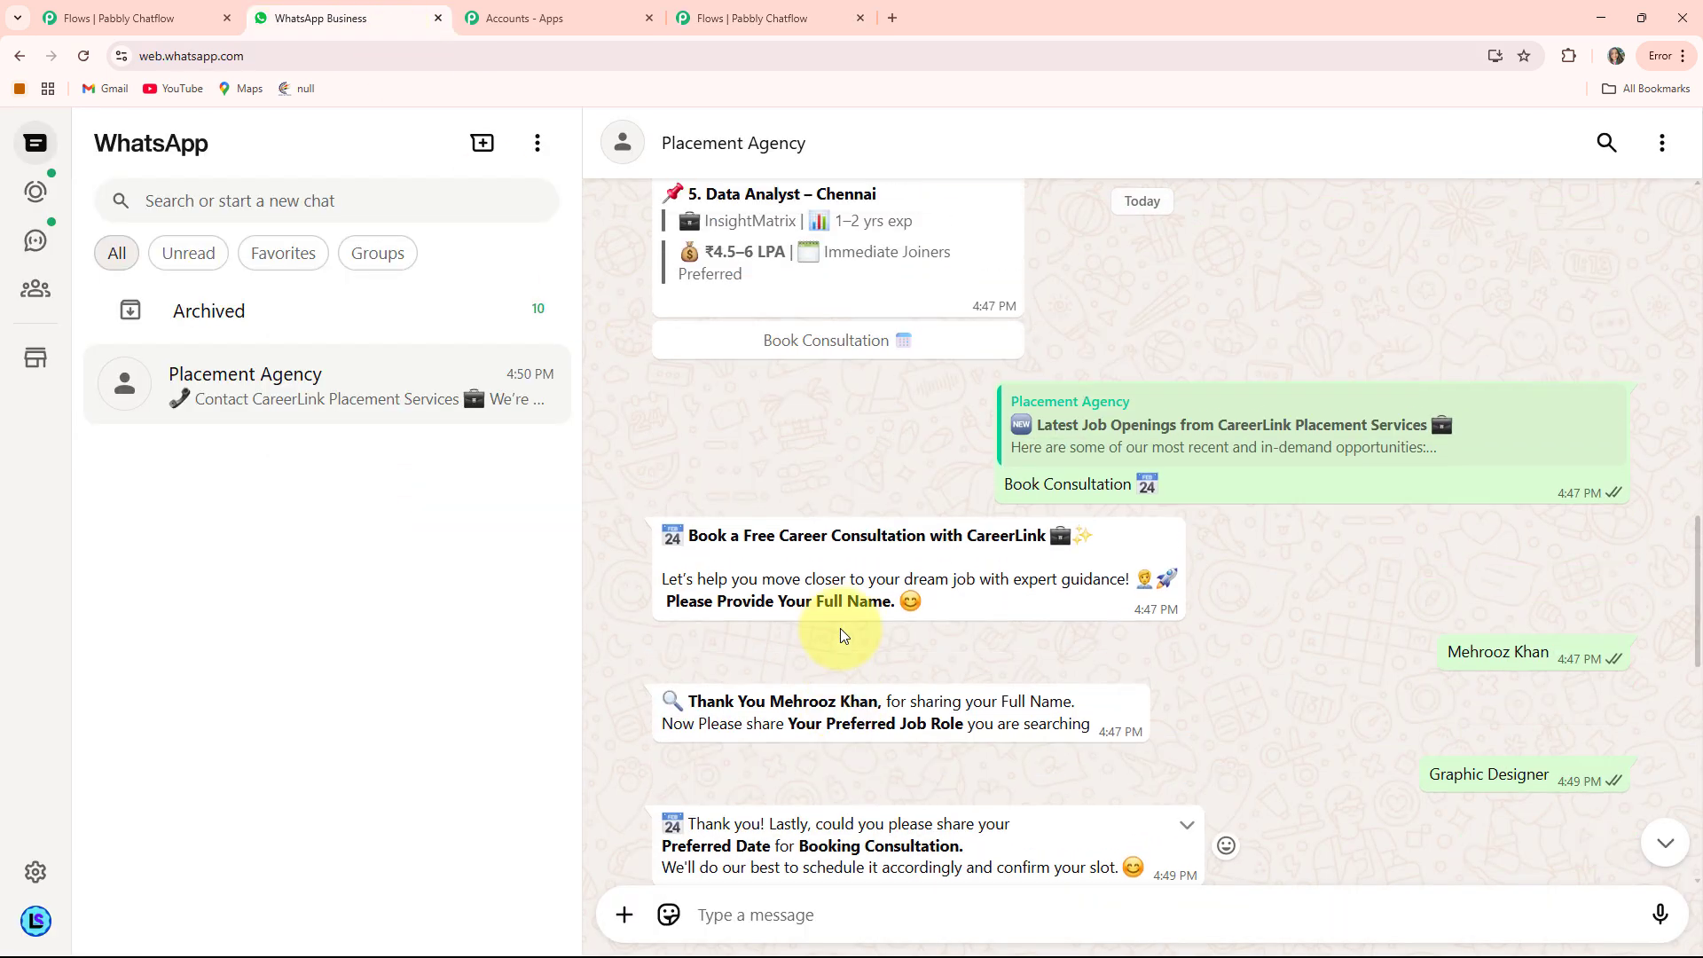
{"action": "scroll", "coordinate": [839, 628], "scroll_direction": "down", "scroll_amount": 10}
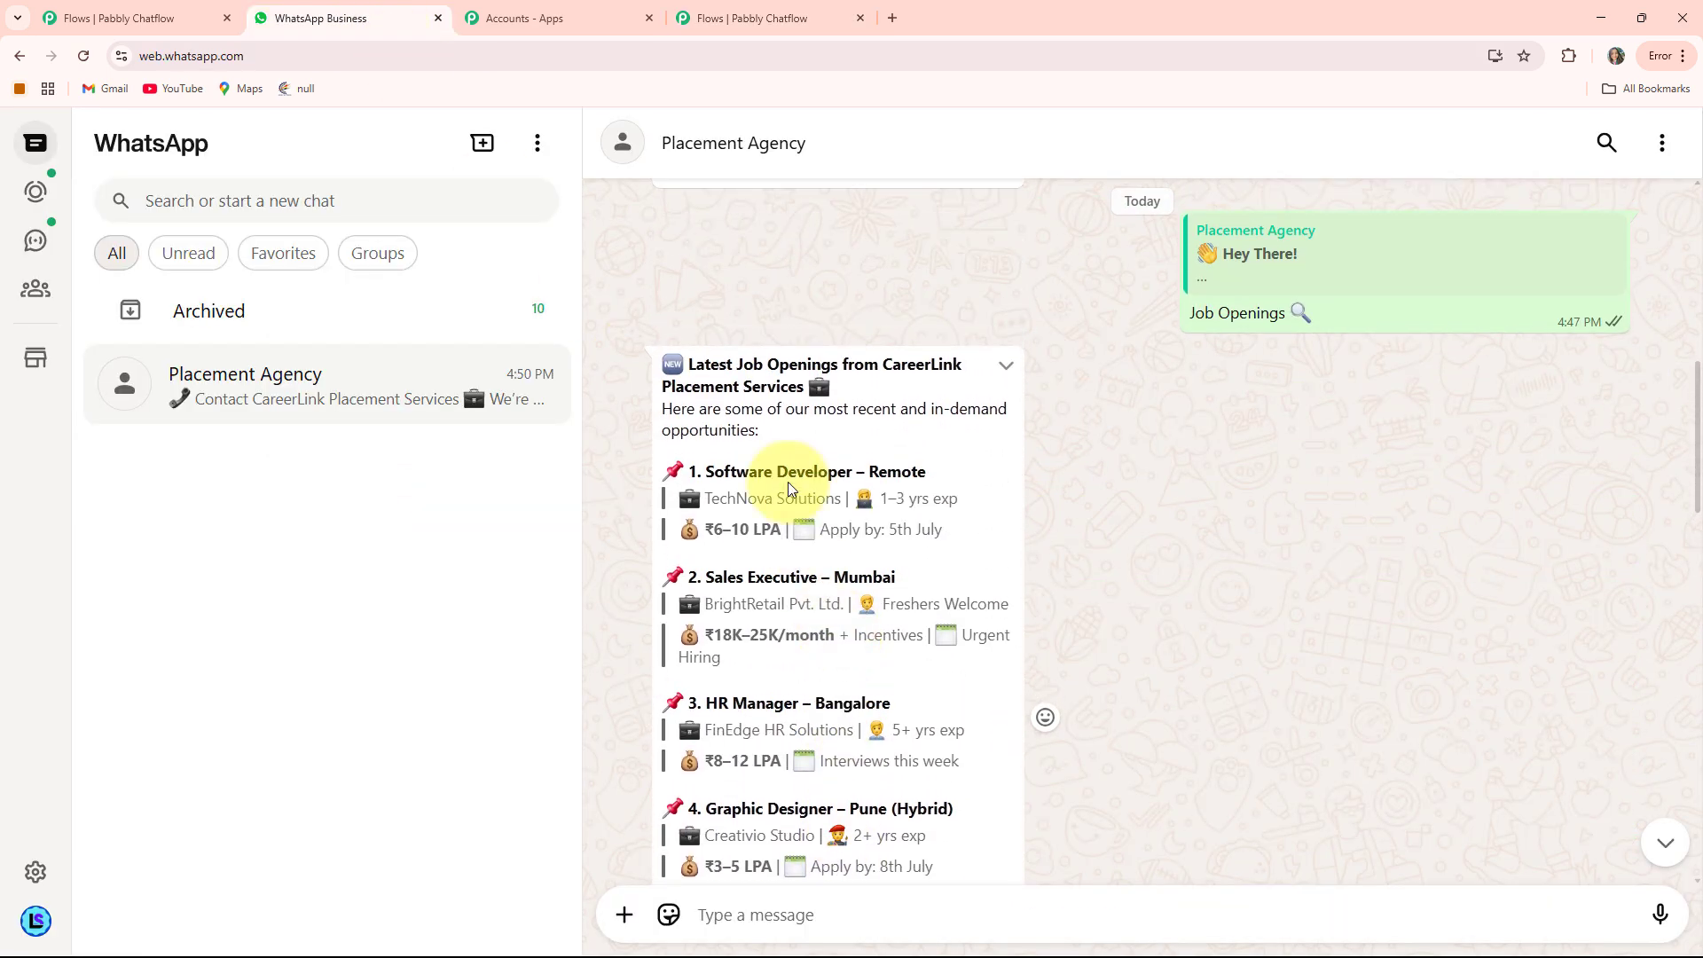
{"action": "scroll", "coordinate": [969, 323], "scroll_direction": "up", "scroll_amount": 3}
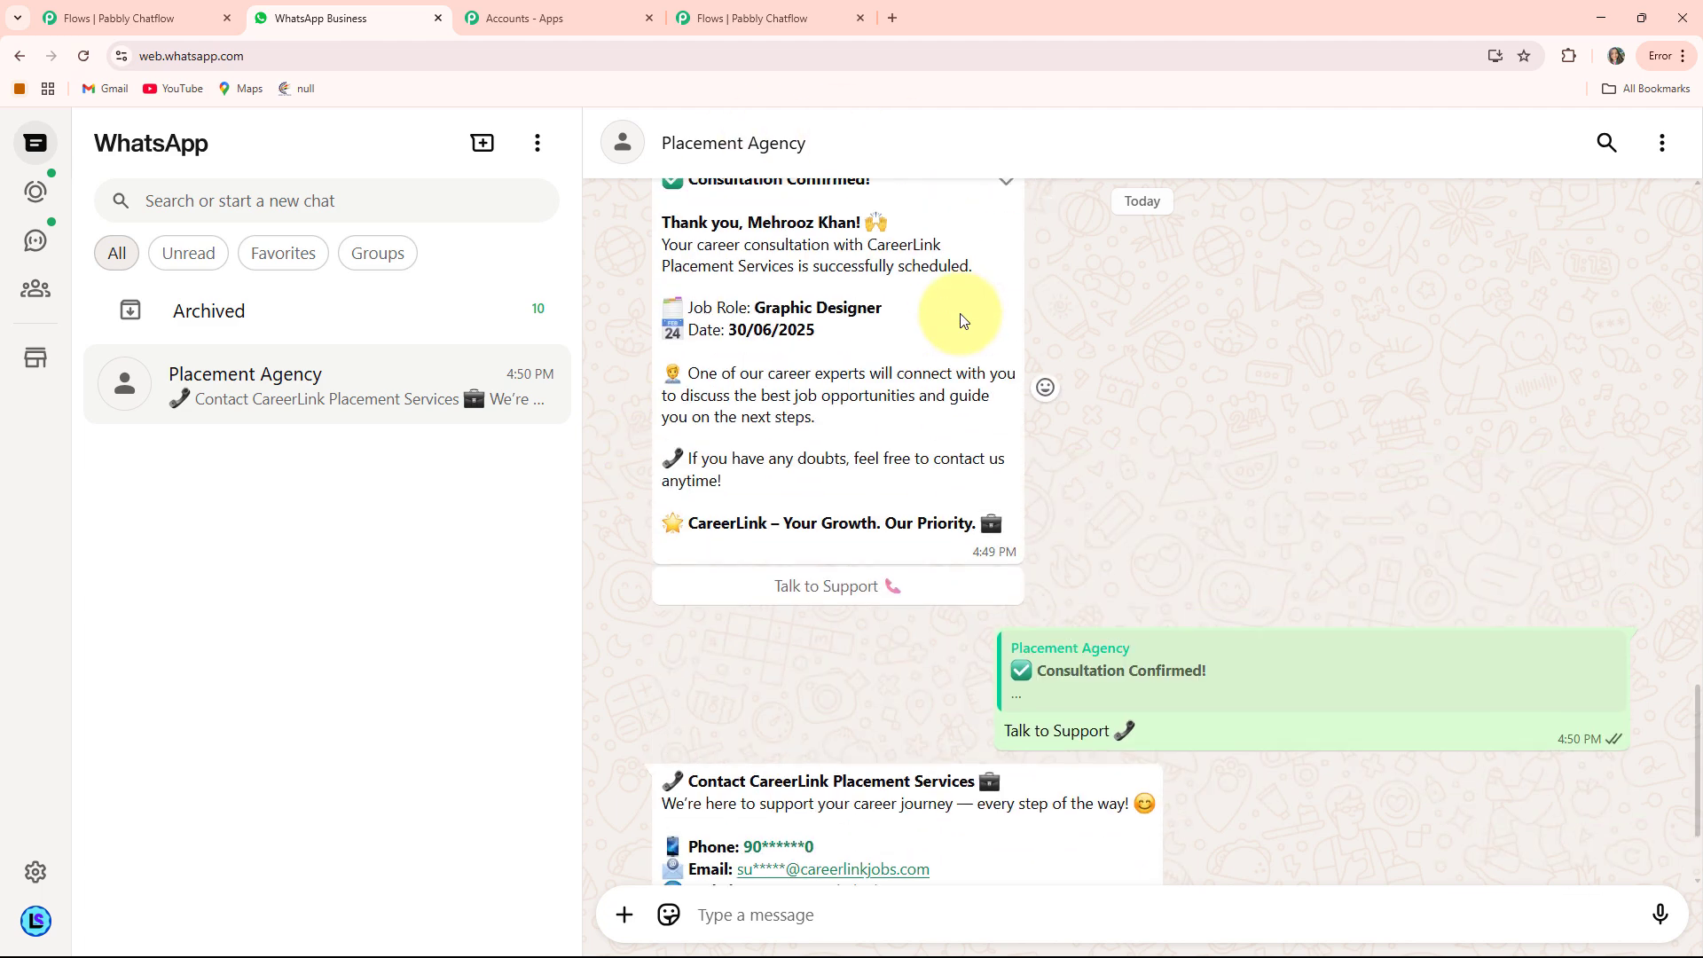
{"action": "scroll", "coordinate": [931, 540], "scroll_direction": "down", "scroll_amount": 3}
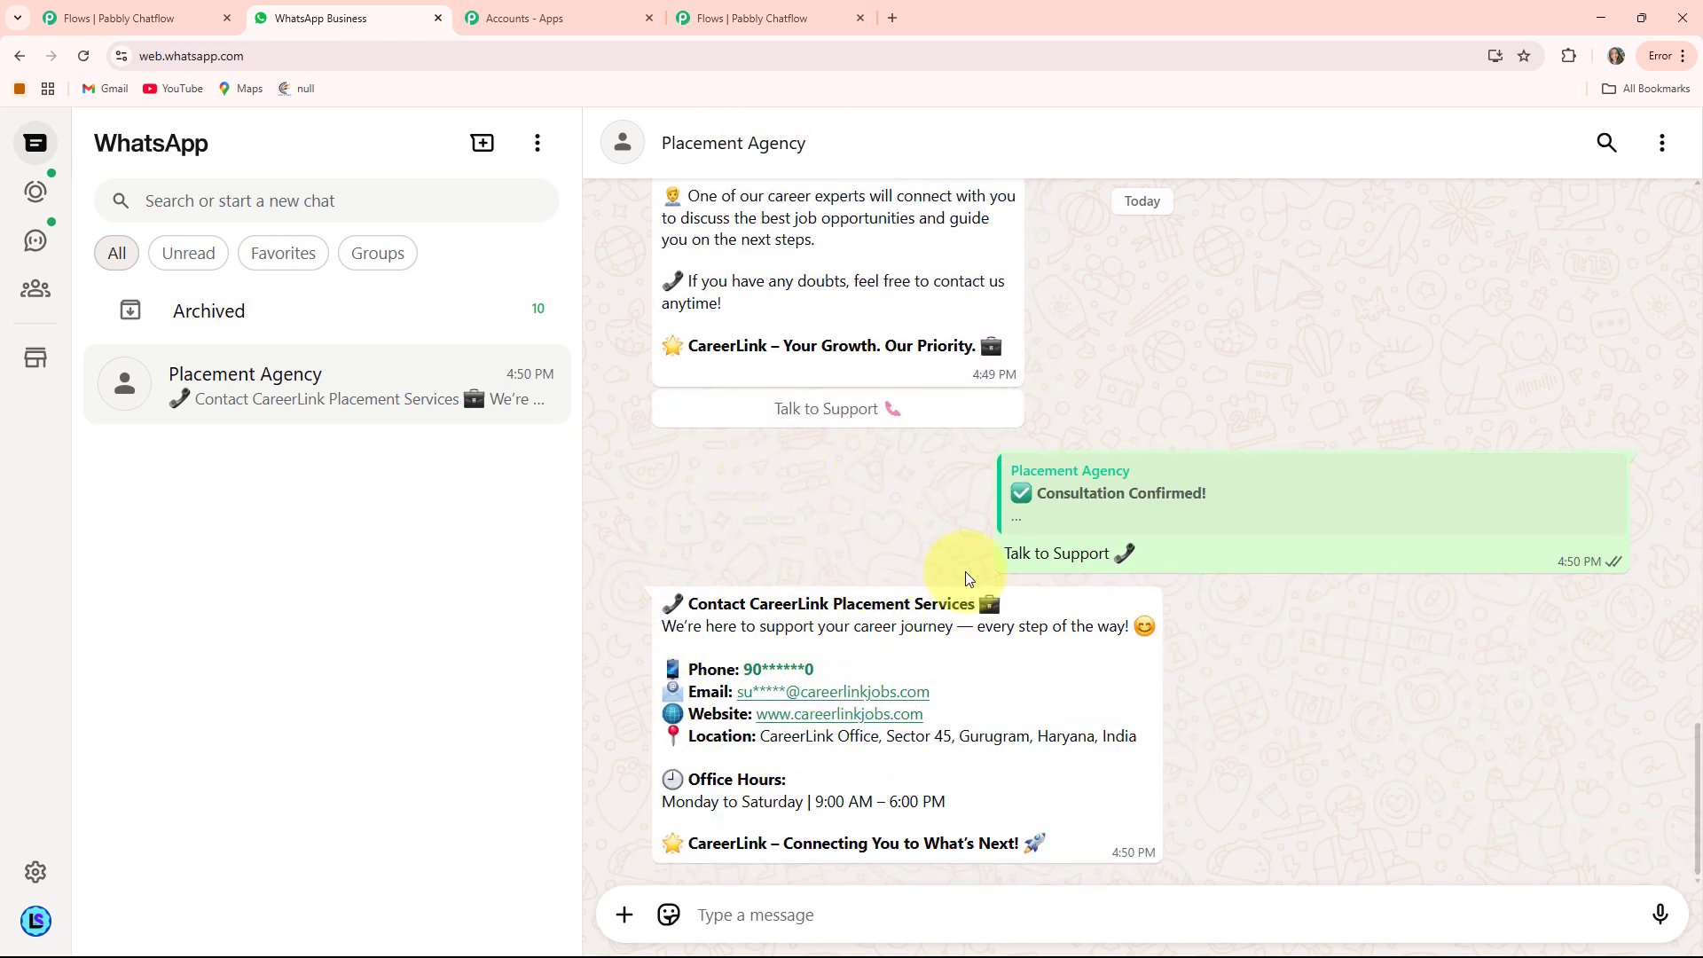
{"action": "scroll", "coordinate": [965, 589], "scroll_direction": "up", "scroll_amount": 10}
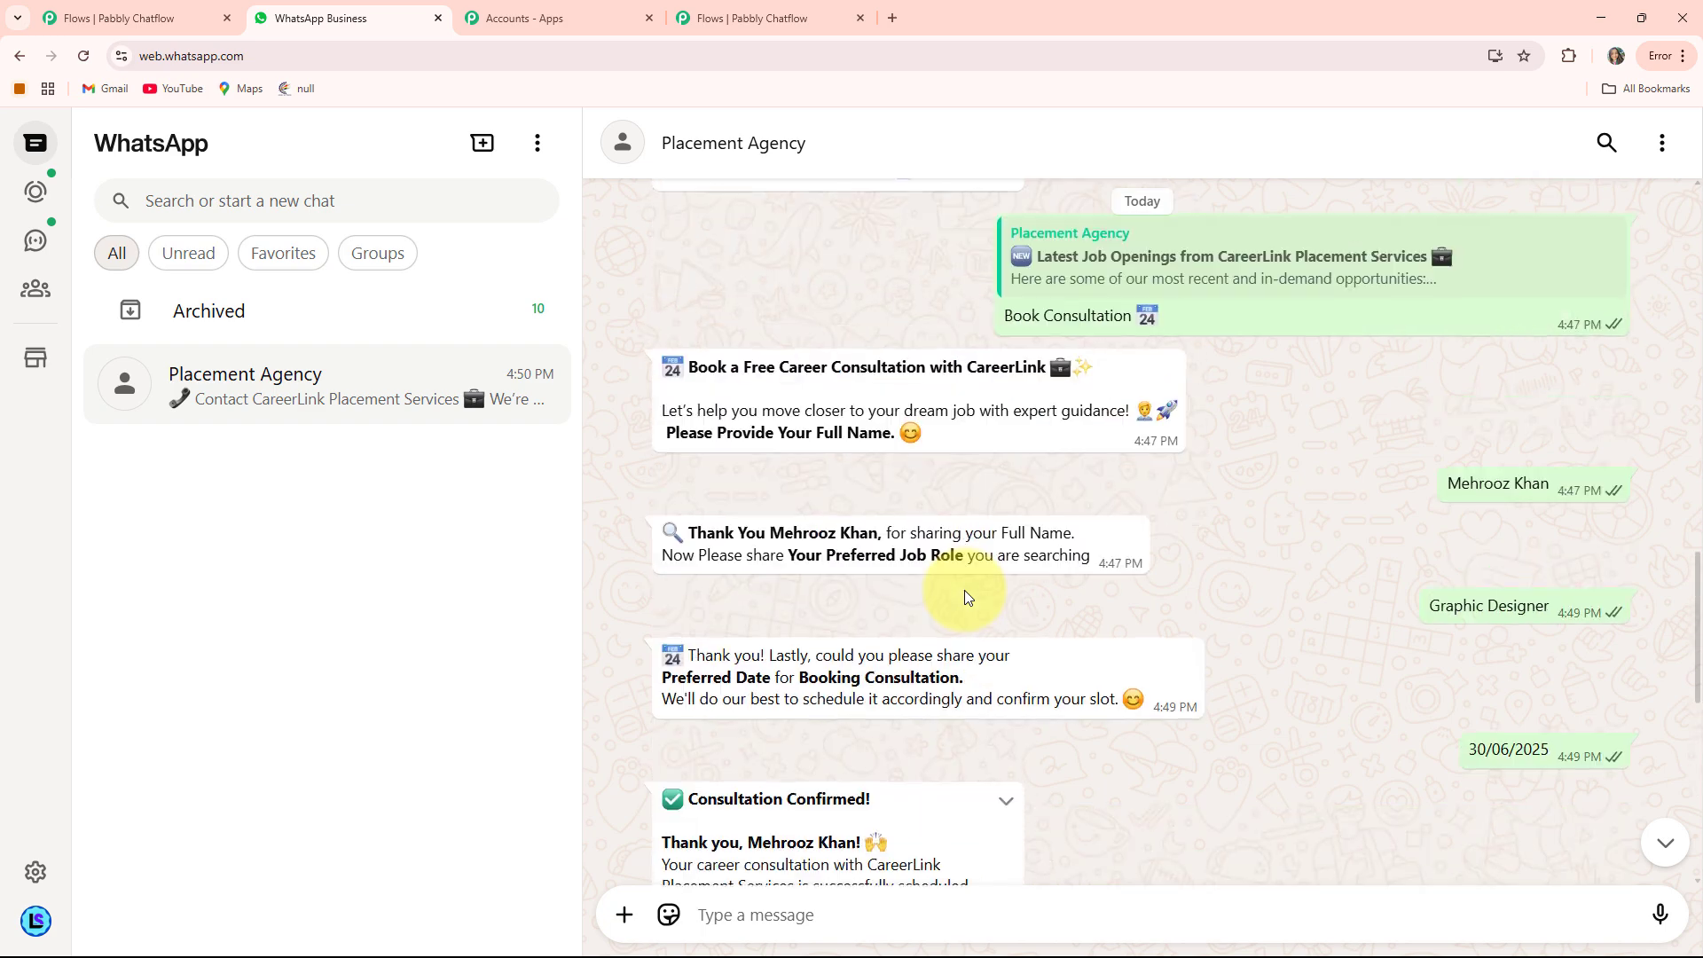
{"action": "scroll", "coordinate": [966, 596], "scroll_direction": "up", "scroll_amount": 2}
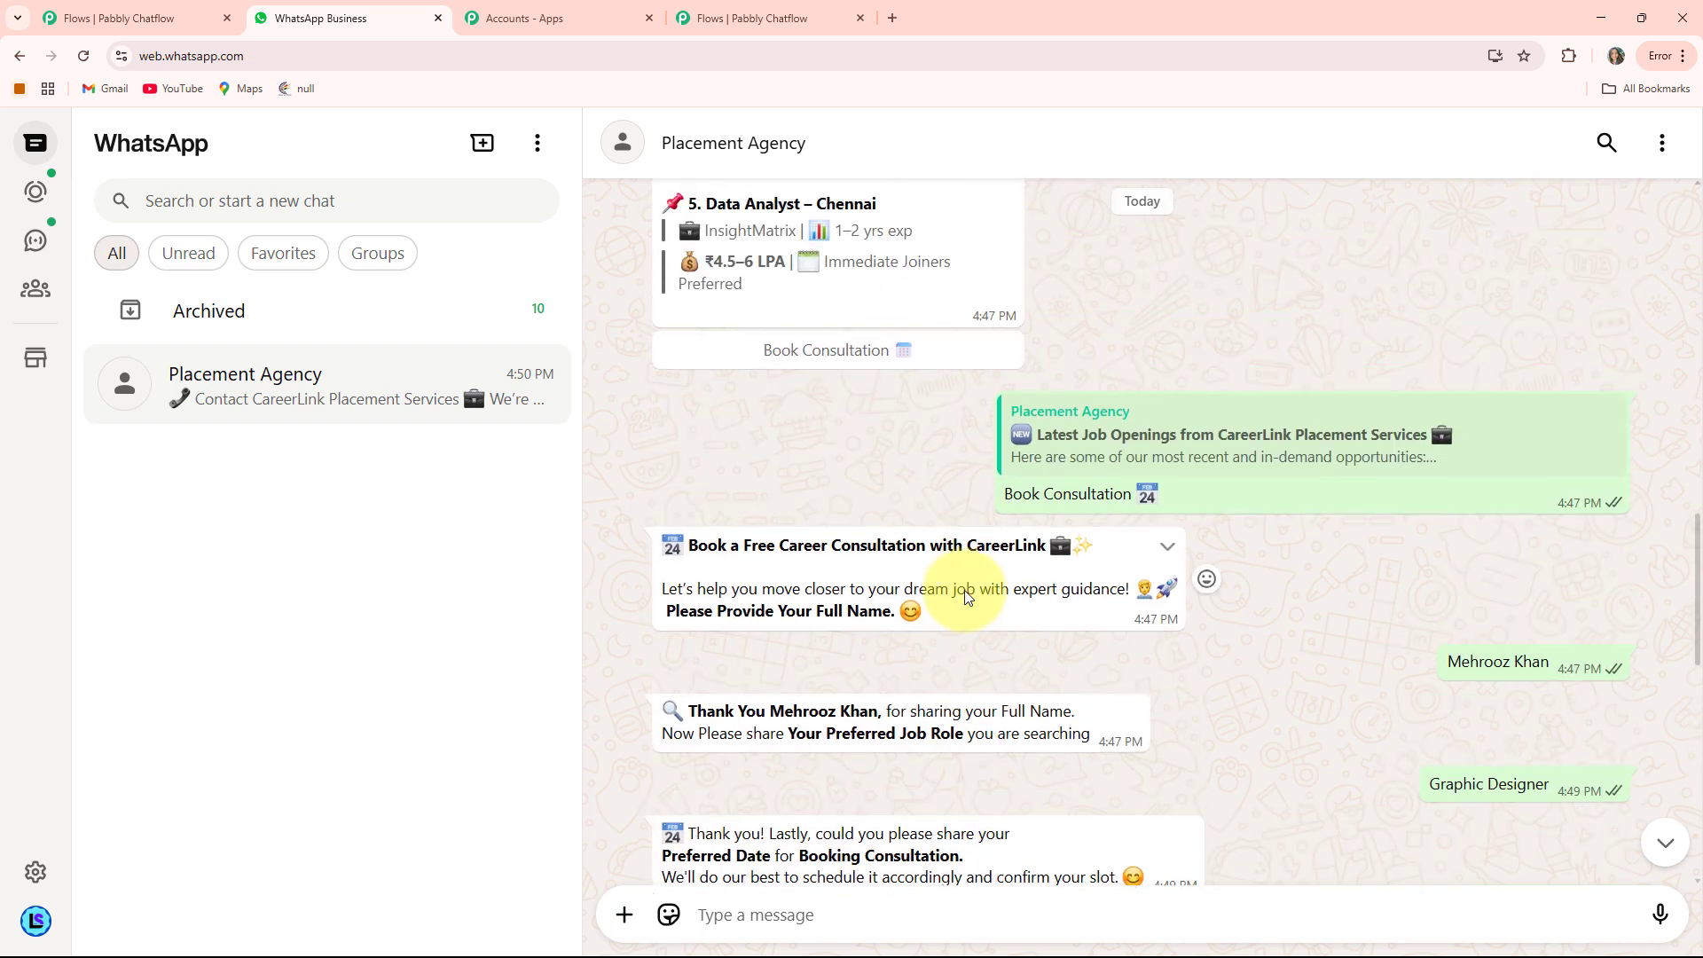
{"action": "scroll", "coordinate": [966, 596], "scroll_direction": "up", "scroll_amount": 3}
{"action": "scroll", "coordinate": [967, 596], "scroll_direction": "down", "scroll_amount": 3}
{"action": "scroll", "coordinate": [966, 596], "scroll_direction": "up", "scroll_amount": 5}
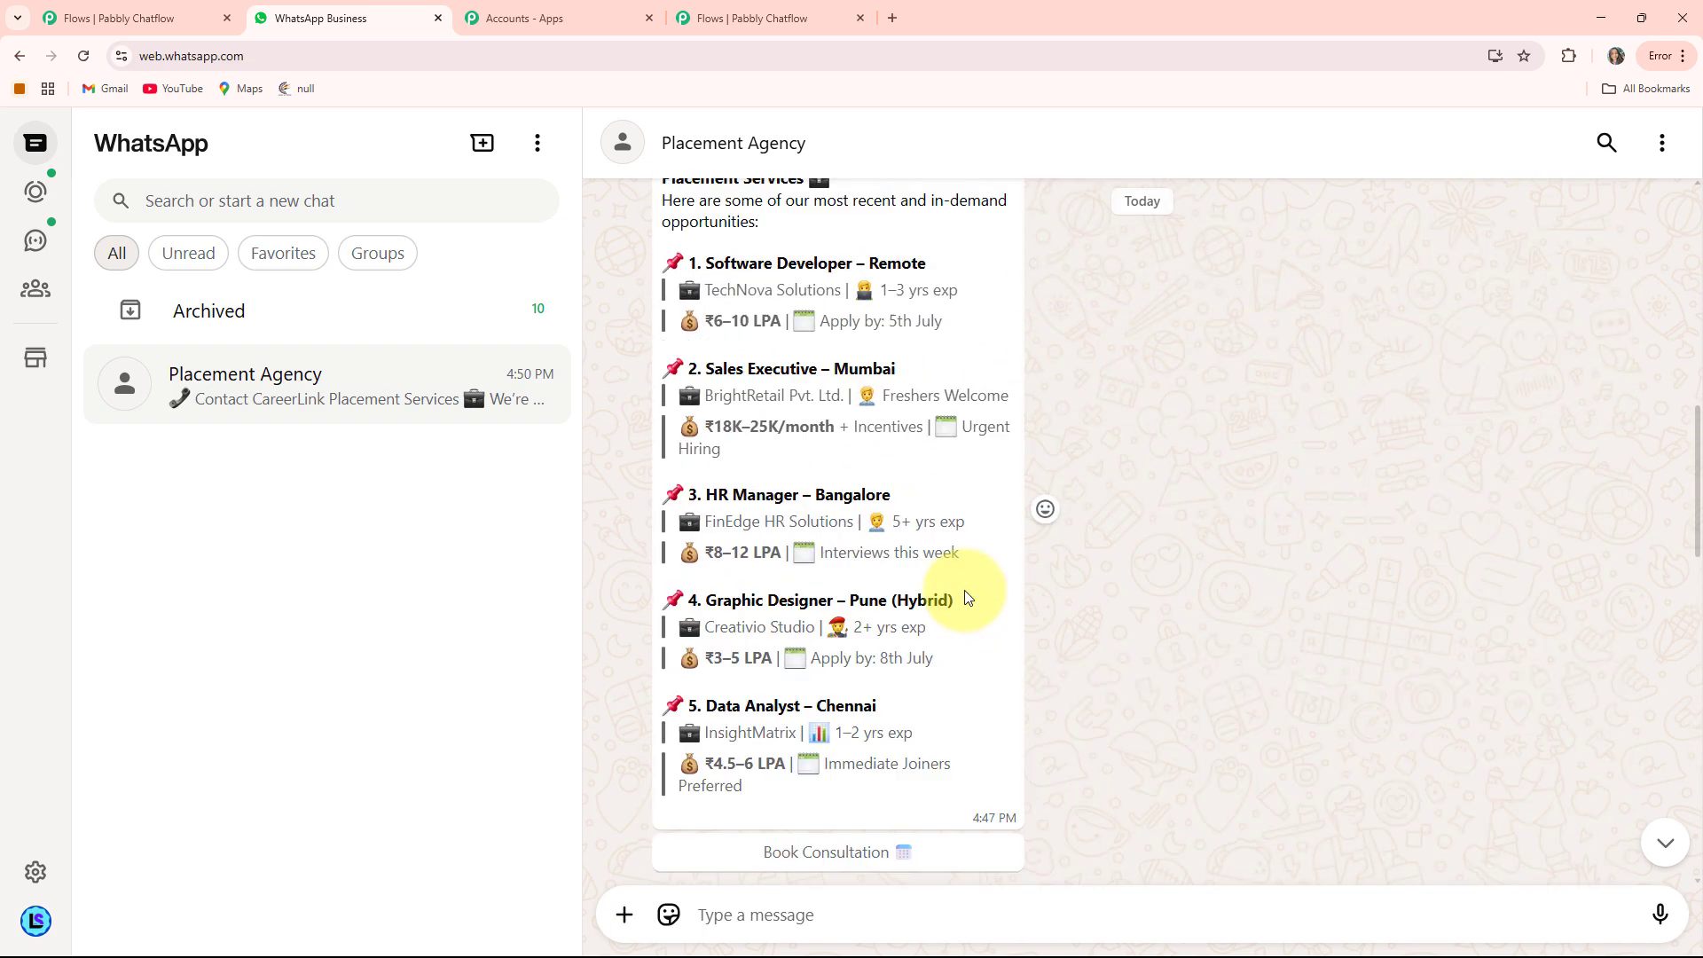
{"action": "scroll", "coordinate": [967, 596], "scroll_direction": "up", "scroll_amount": 8}
{"action": "scroll", "coordinate": [967, 596], "scroll_direction": "down", "scroll_amount": 6}
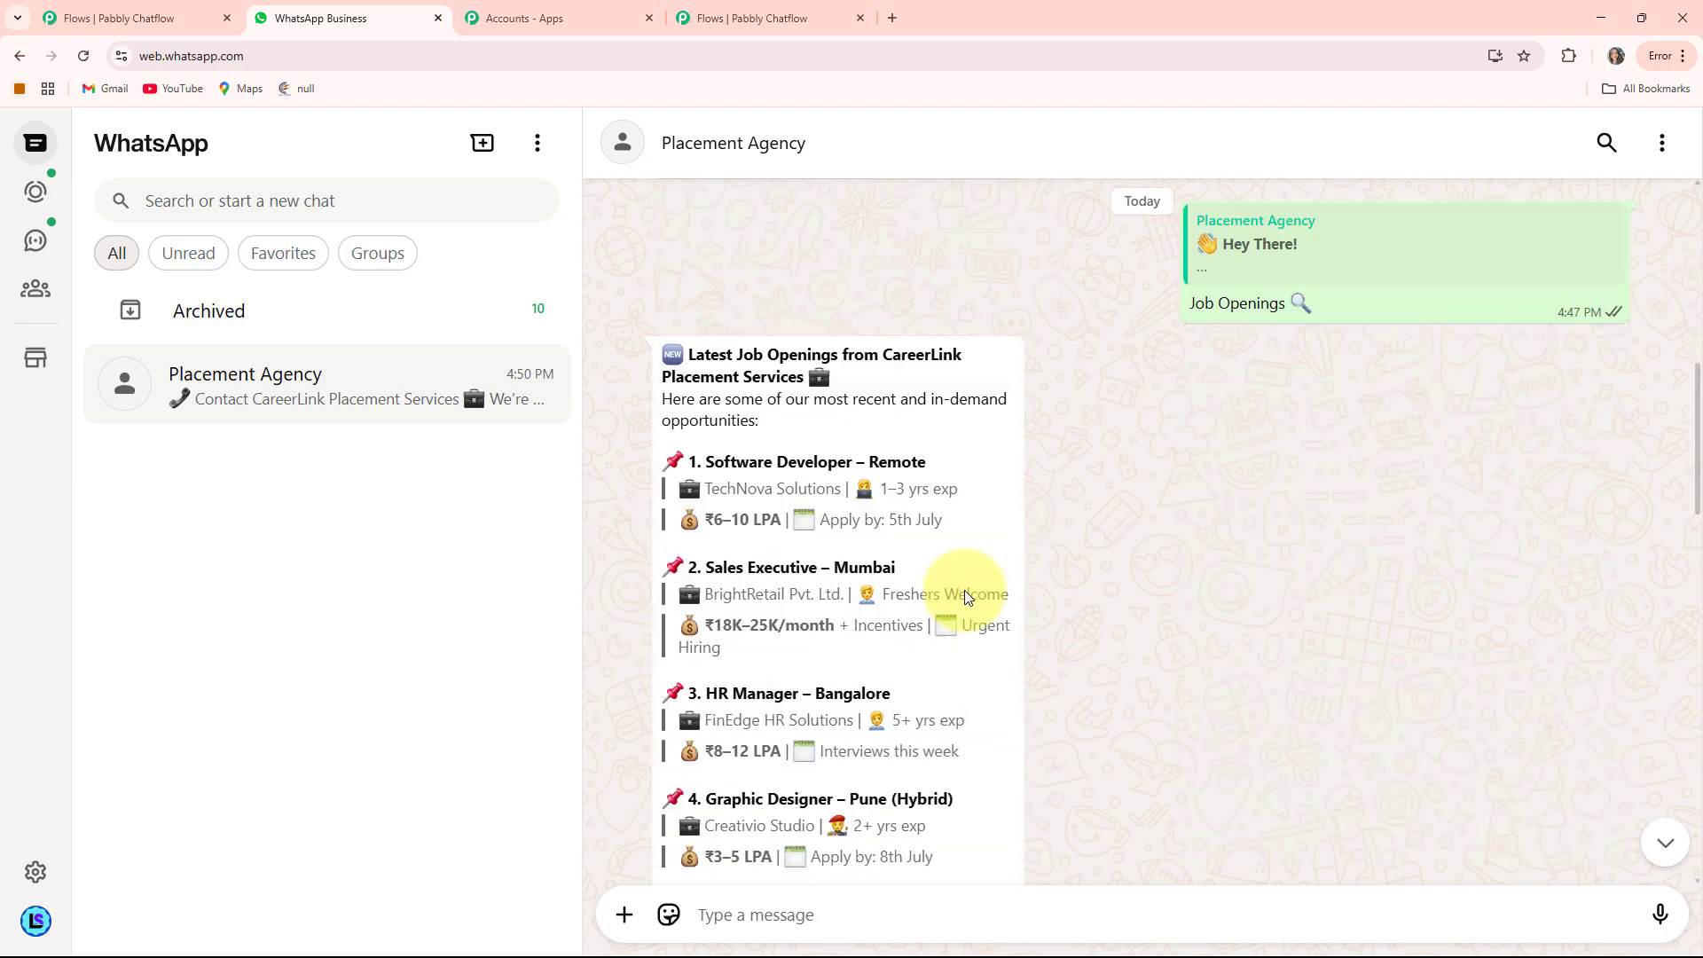
{"action": "scroll", "coordinate": [965, 589], "scroll_direction": "down", "scroll_amount": 10}
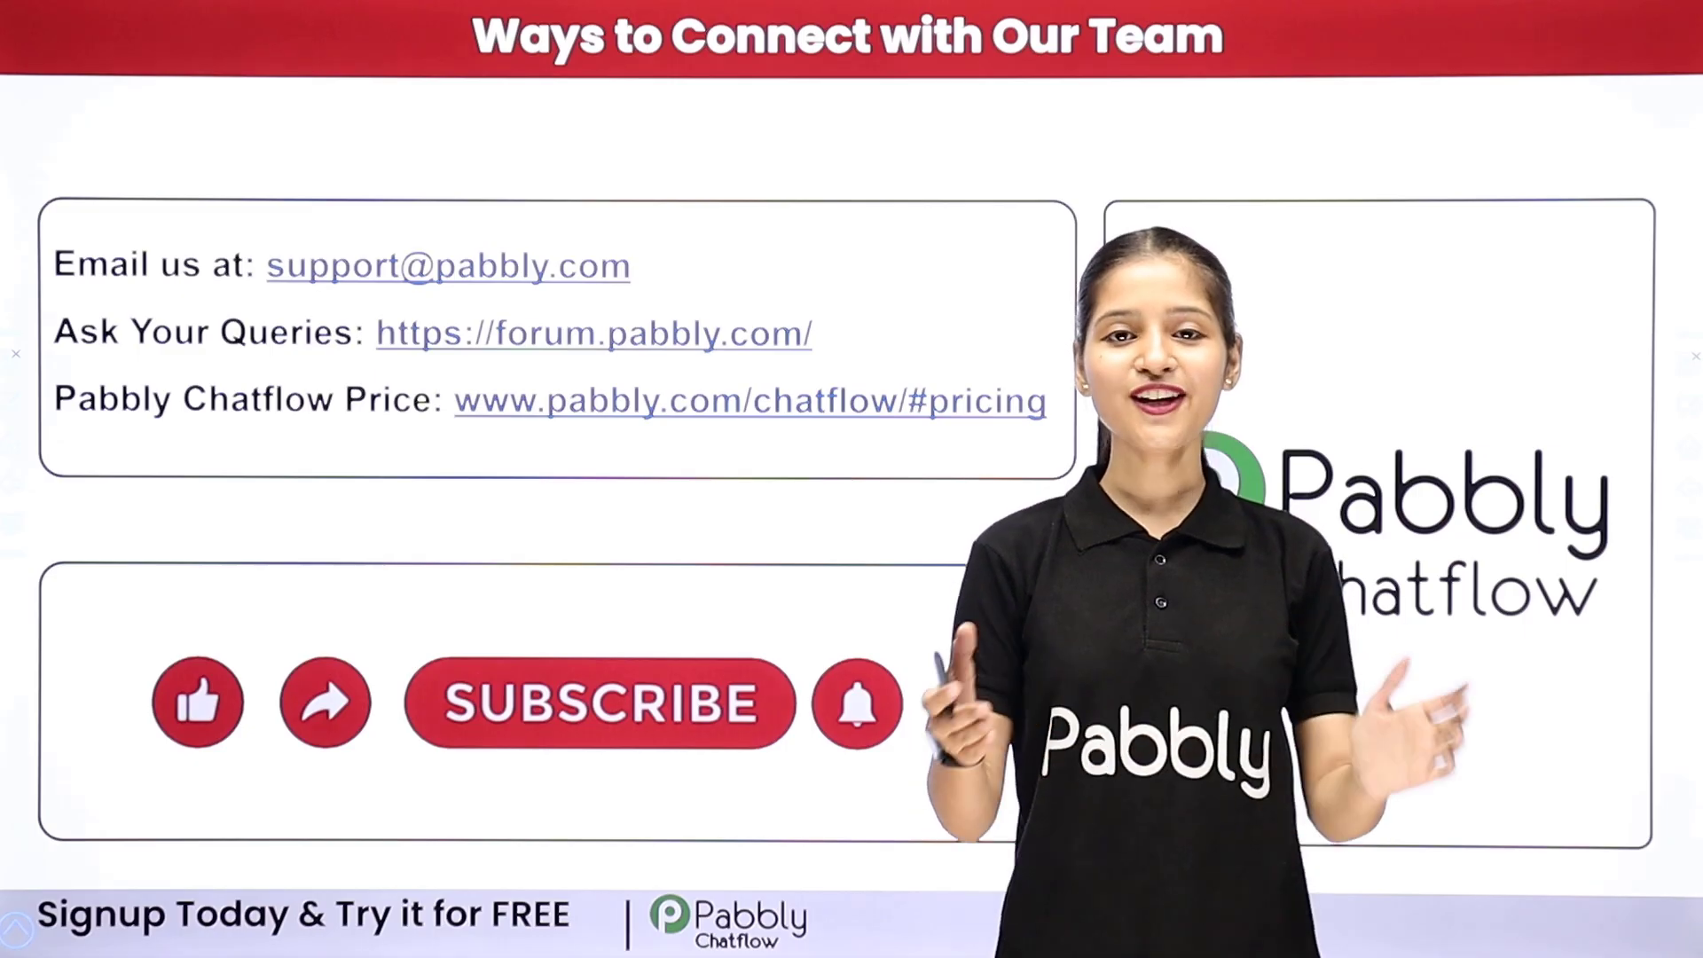